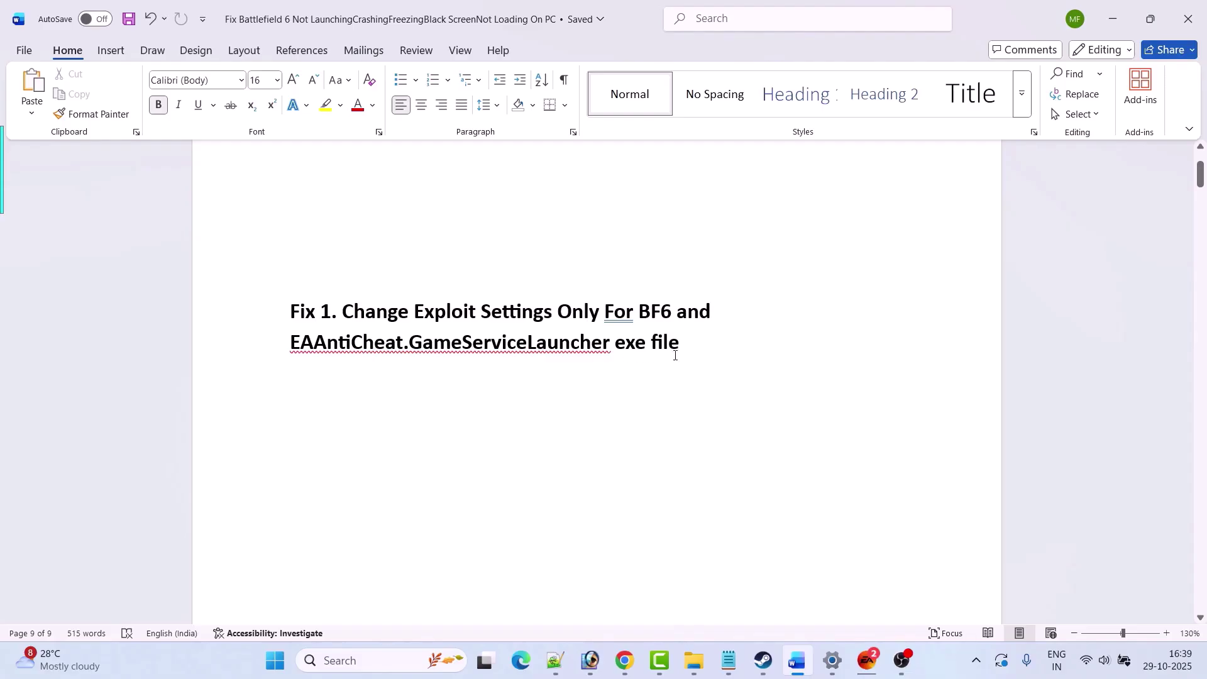
# Step: Open Exploit protection's Program settings and start adding a program by exact file path
pyautogui.click(368, 661)
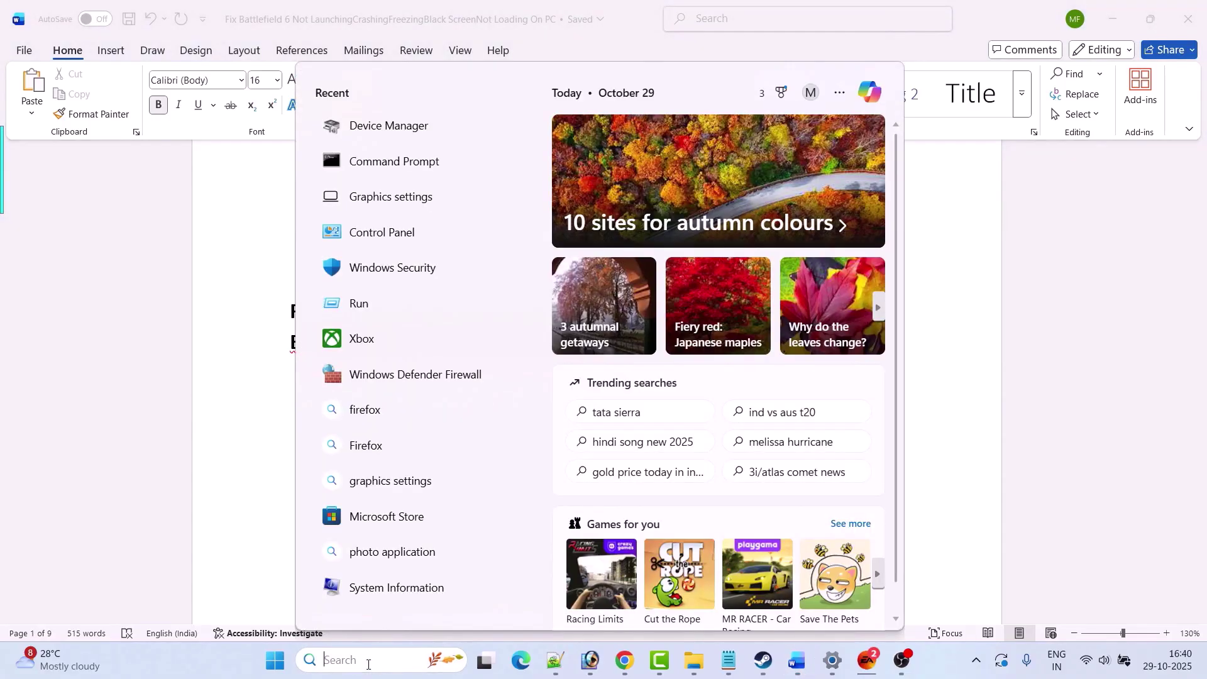
pyautogui.write('Exploit Protection')
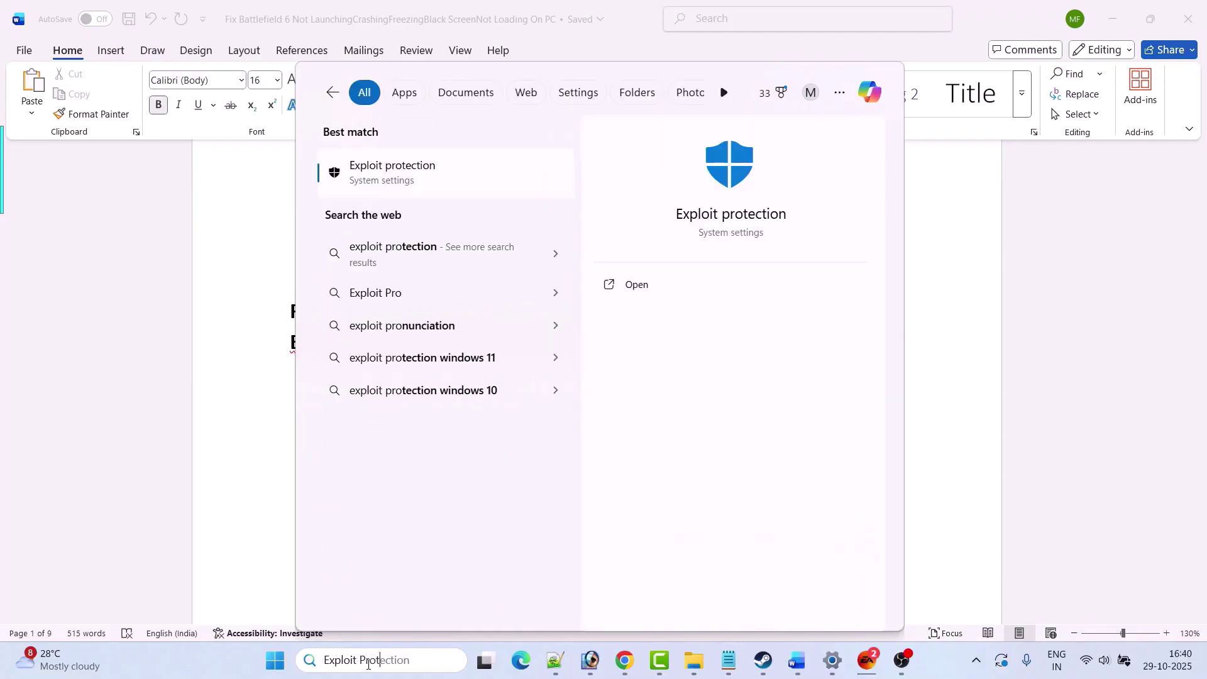
pyautogui.click(662, 278)
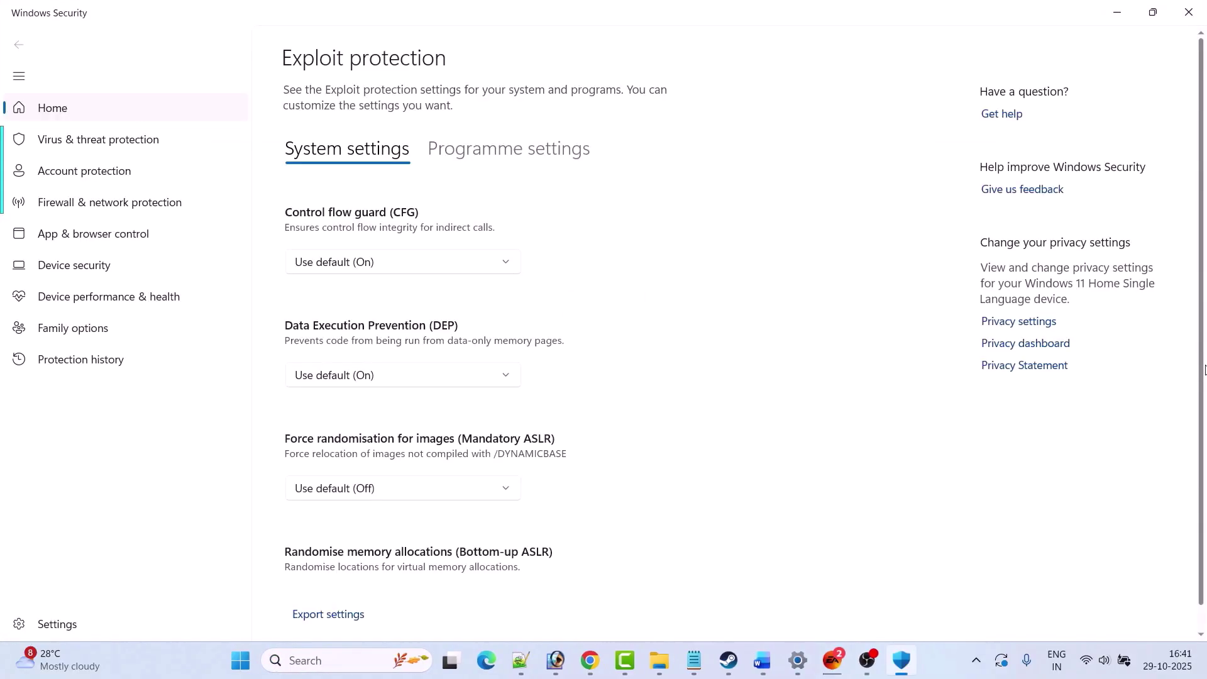
pyautogui.click(539, 154)
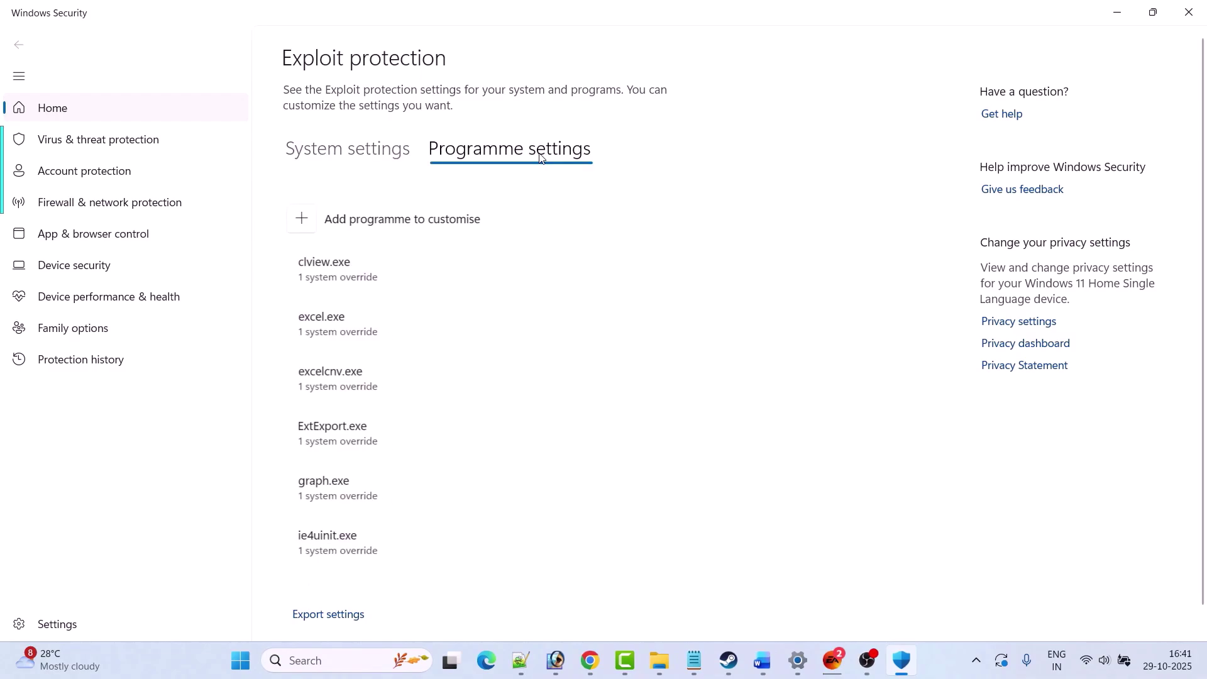
pyautogui.click(300, 220)
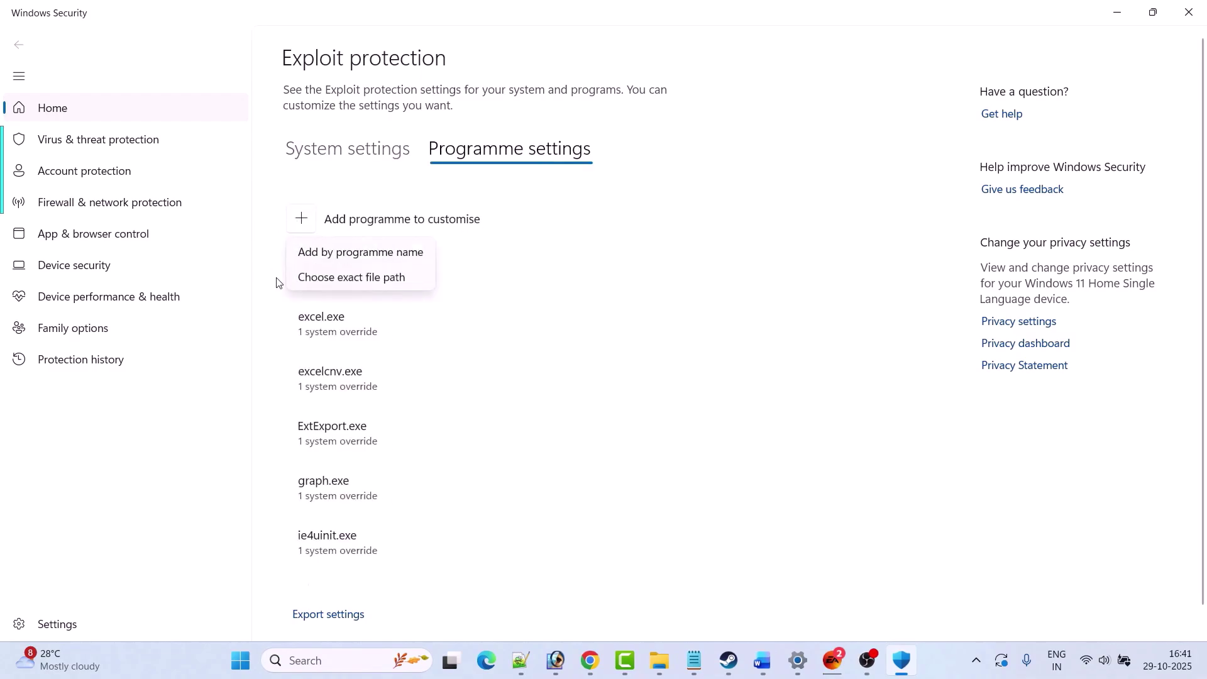
pyautogui.click(373, 283)
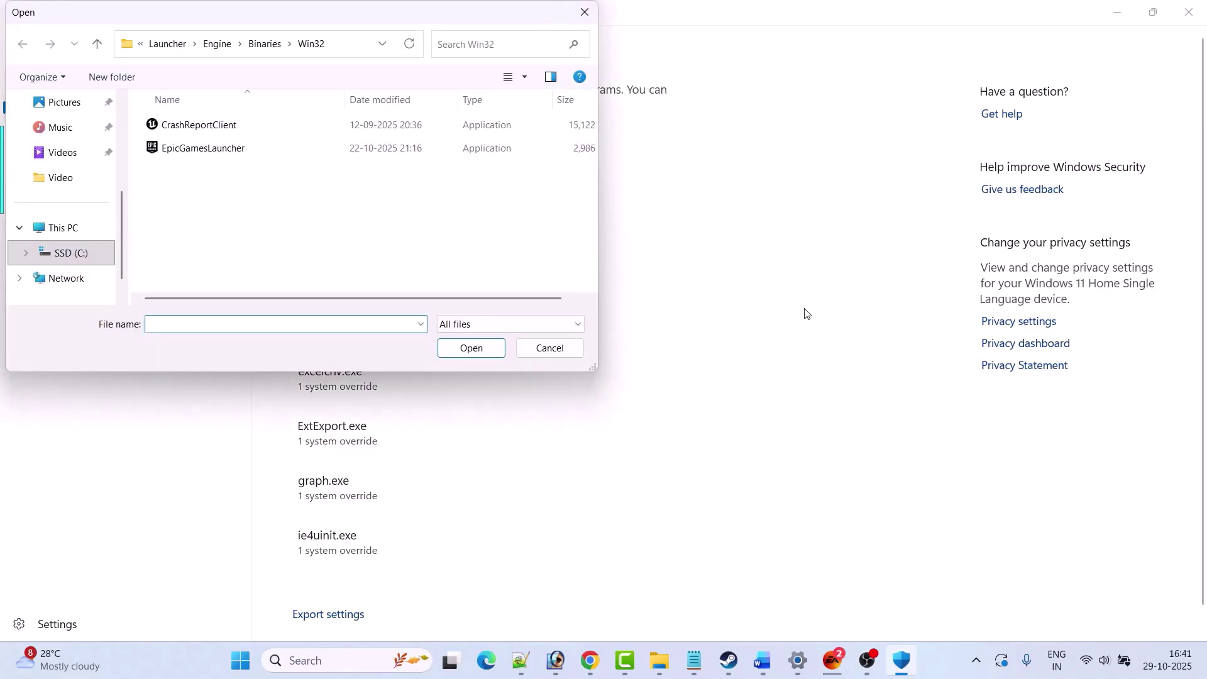
# Step: Browse to Program Files (x86)\Steam\steamapps\common\Battlefield 6 and add bf6.exe
pyautogui.click(179, 45)
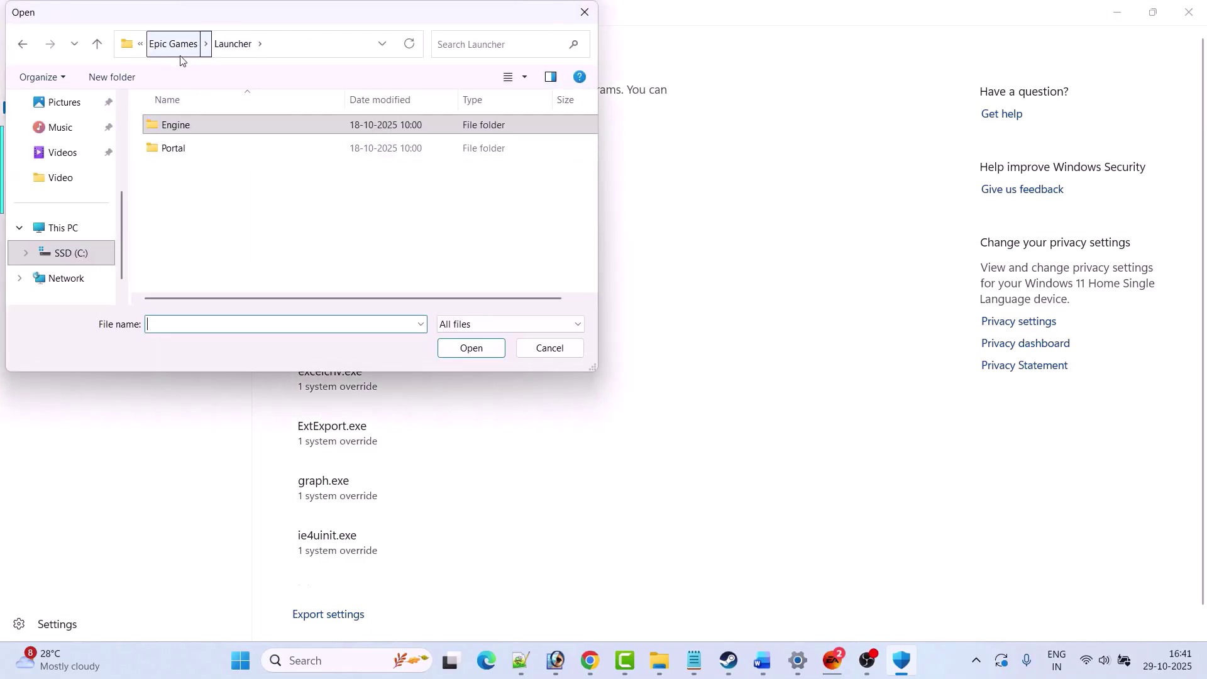
pyautogui.click(180, 49)
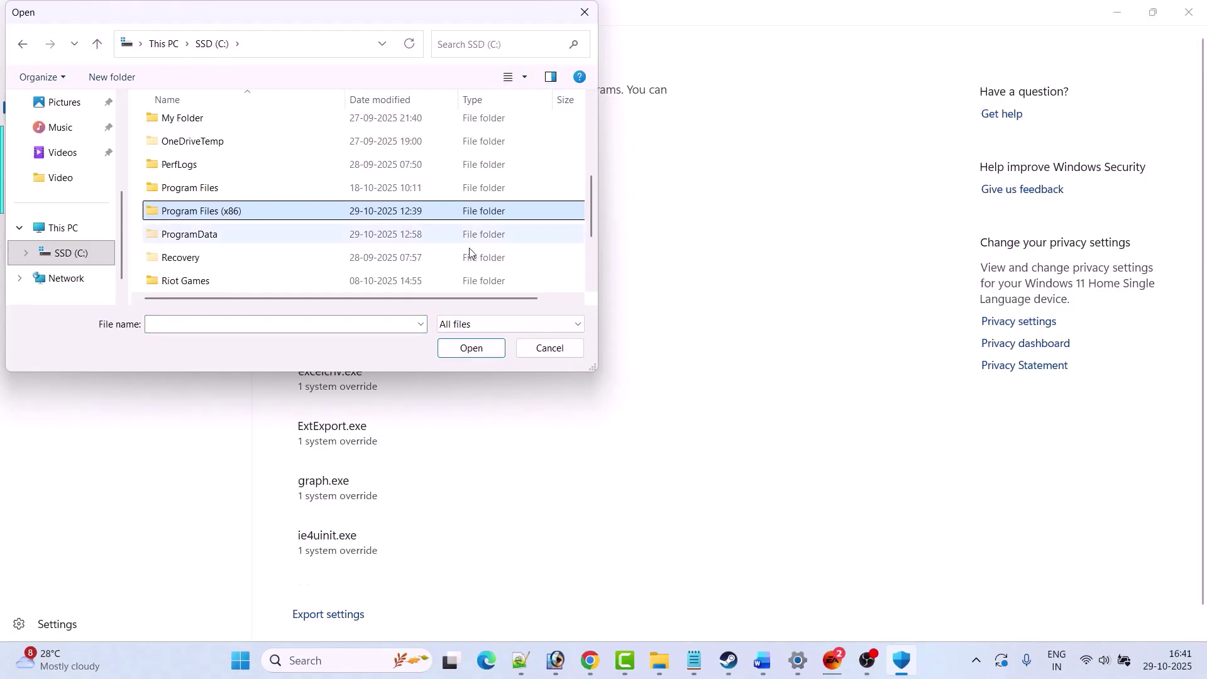
pyautogui.press('Return')
pyautogui.write('steam')
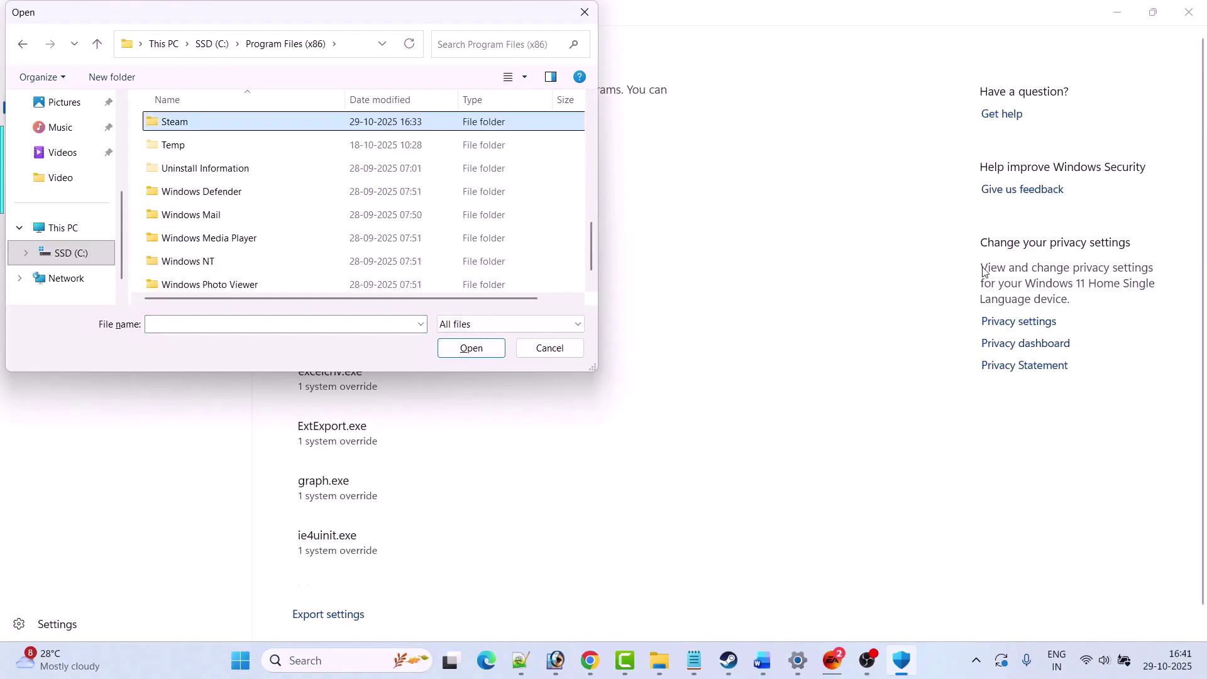
pyautogui.press('Return')
pyautogui.write('steamapps')
pyautogui.press('Return')
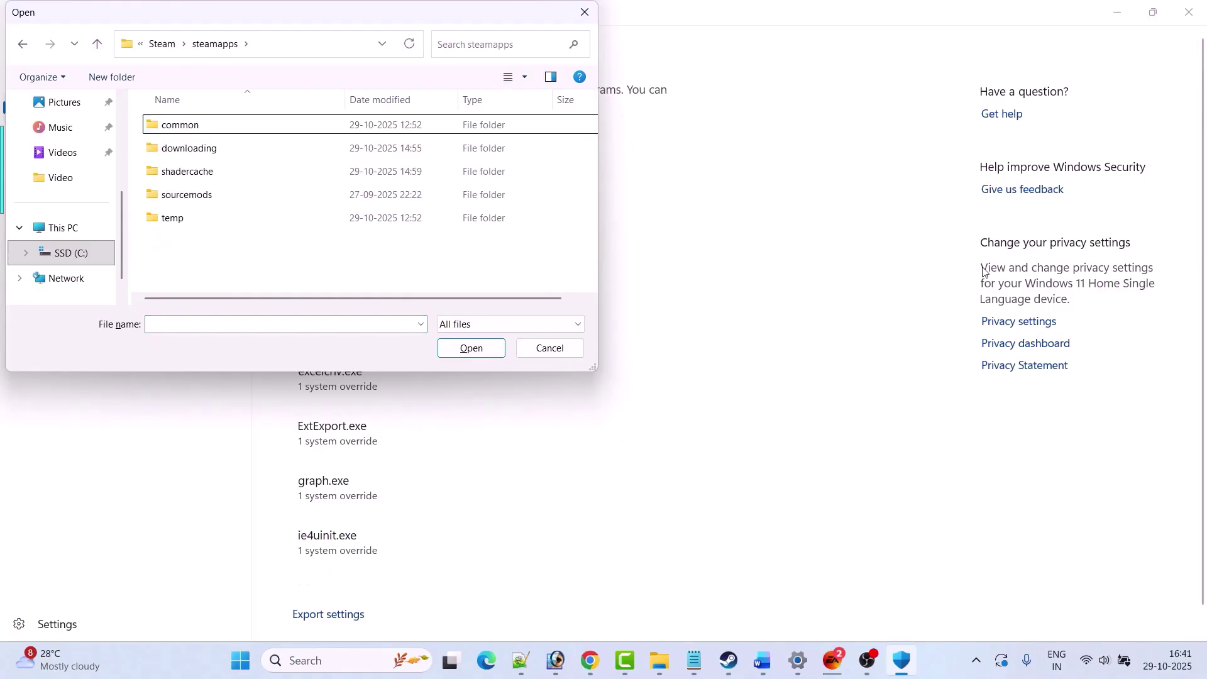
pyautogui.press('Return')
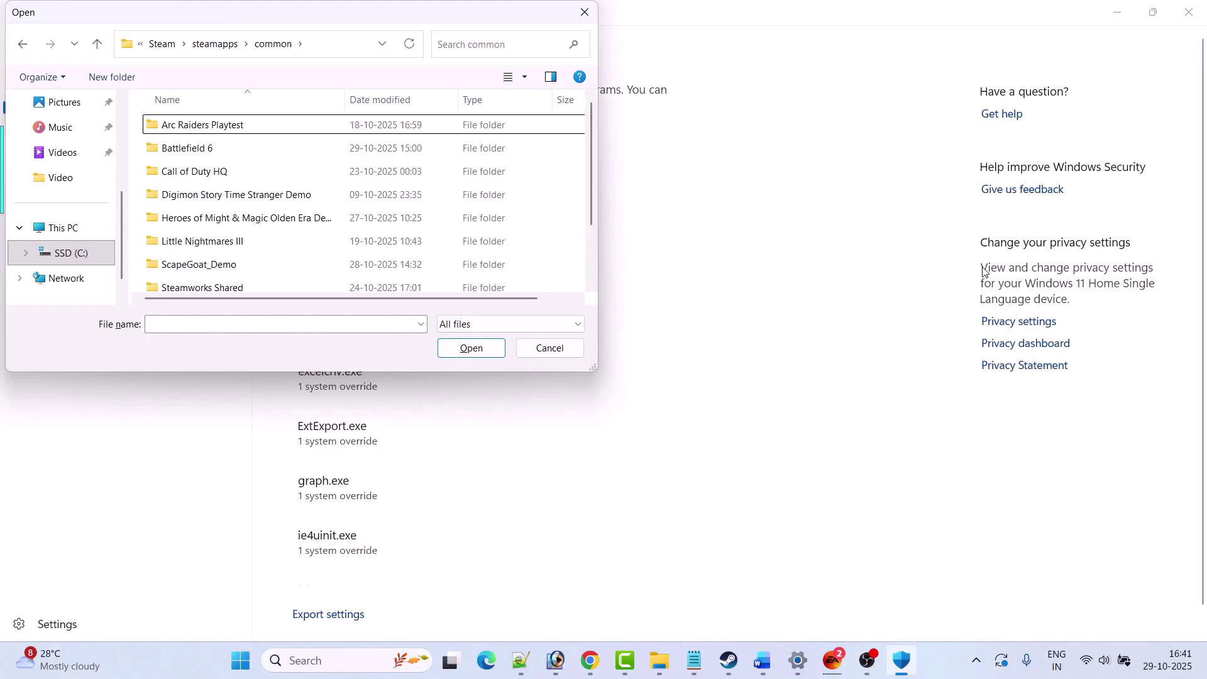
pyautogui.press('Down')
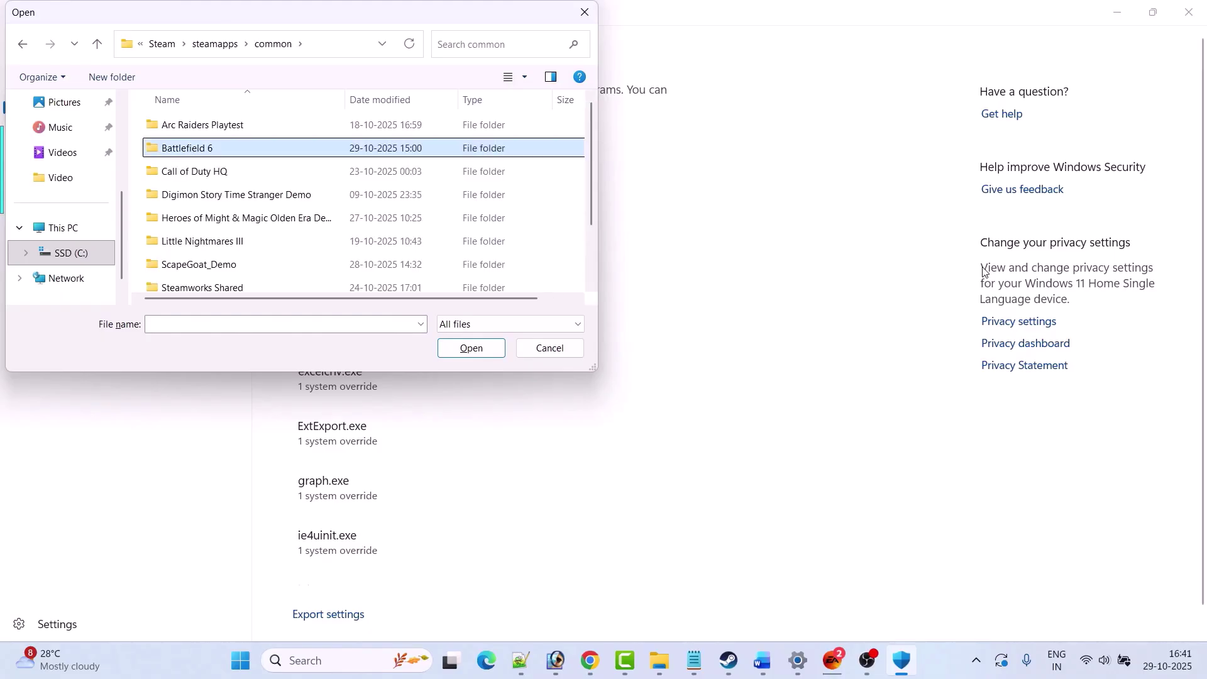
pyautogui.press('Return')
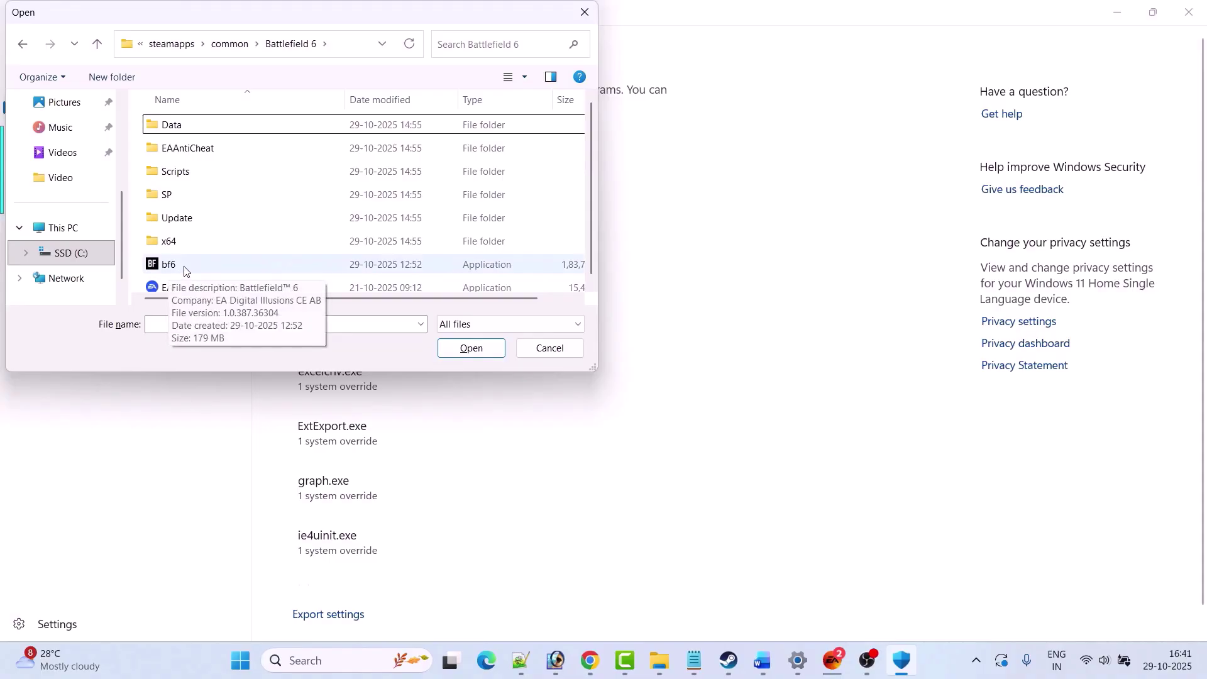
pyautogui.click(184, 270)
pyautogui.click(489, 349)
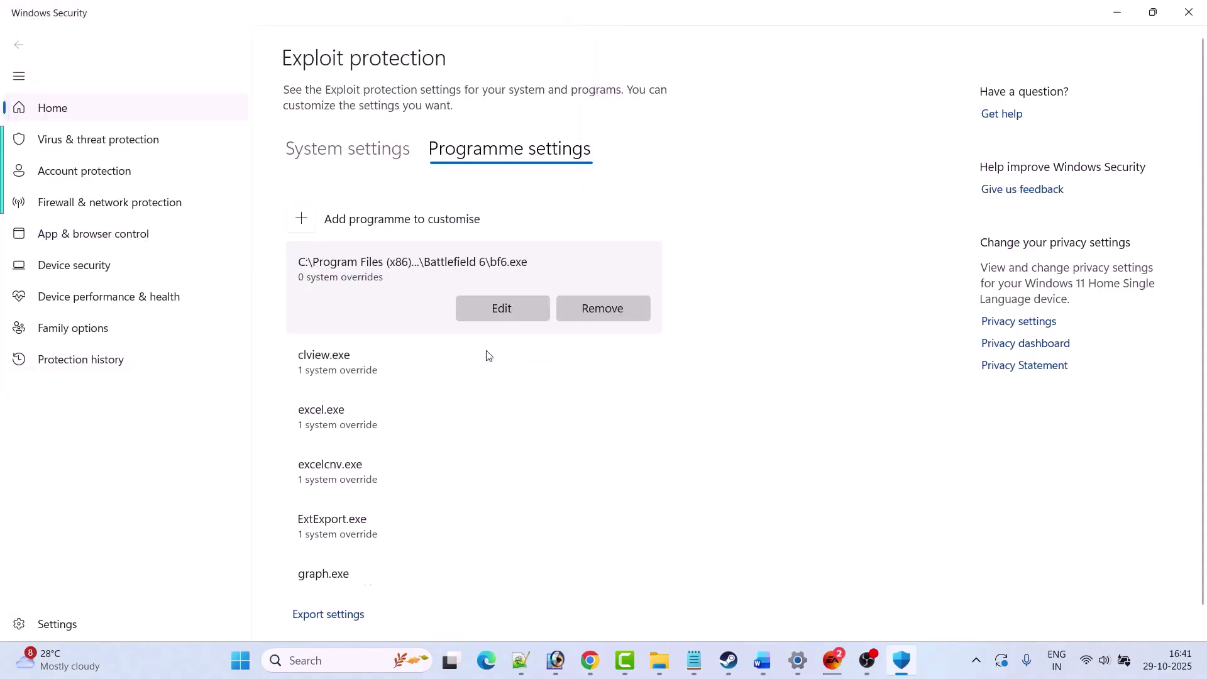
# Step: For bf6.exe, override Arbitrary code guard through Win32k system calls, switching Control flow guard and DEP off
pyautogui.click(496, 308)
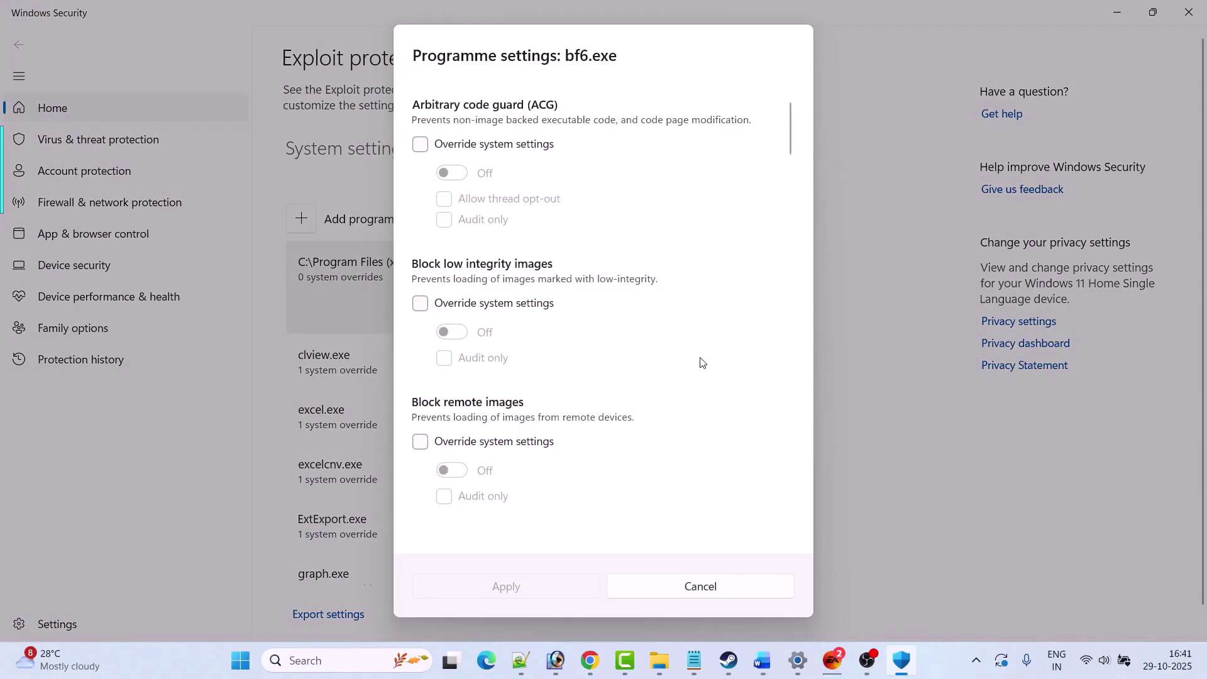
pyautogui.click(420, 144)
pyautogui.click(420, 303)
pyautogui.click(470, 440)
pyautogui.scroll(-4, 471, 441)
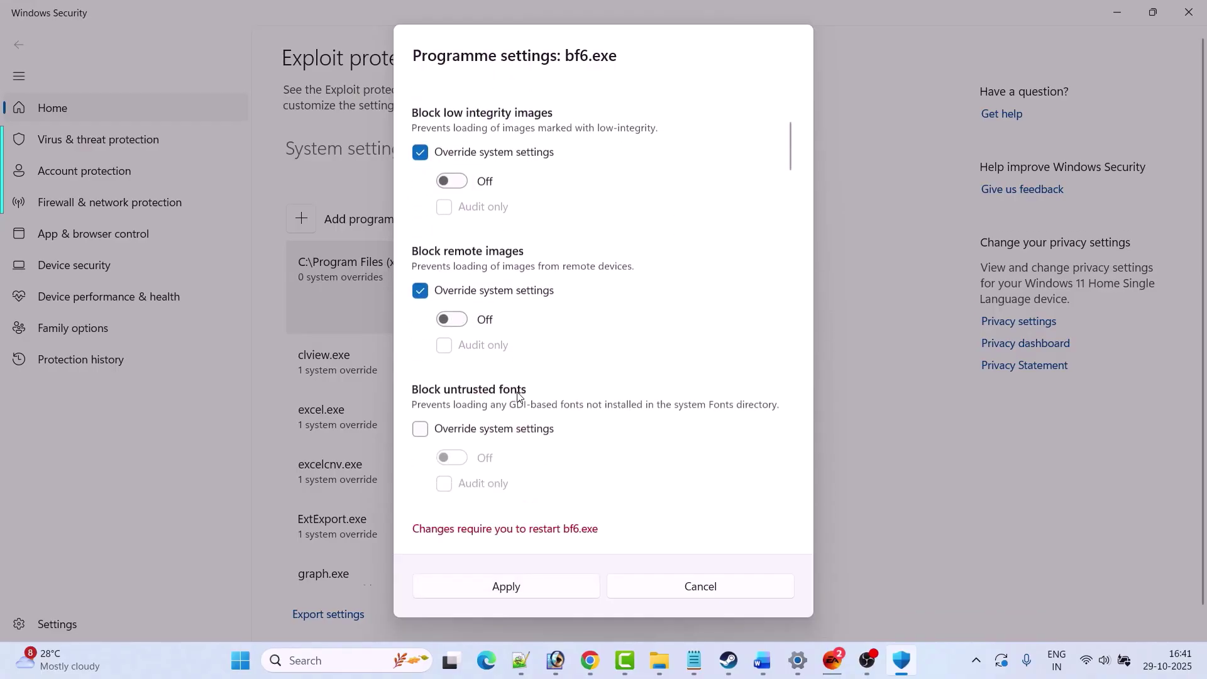
pyautogui.click(420, 330)
pyautogui.scroll(-2, 421, 352)
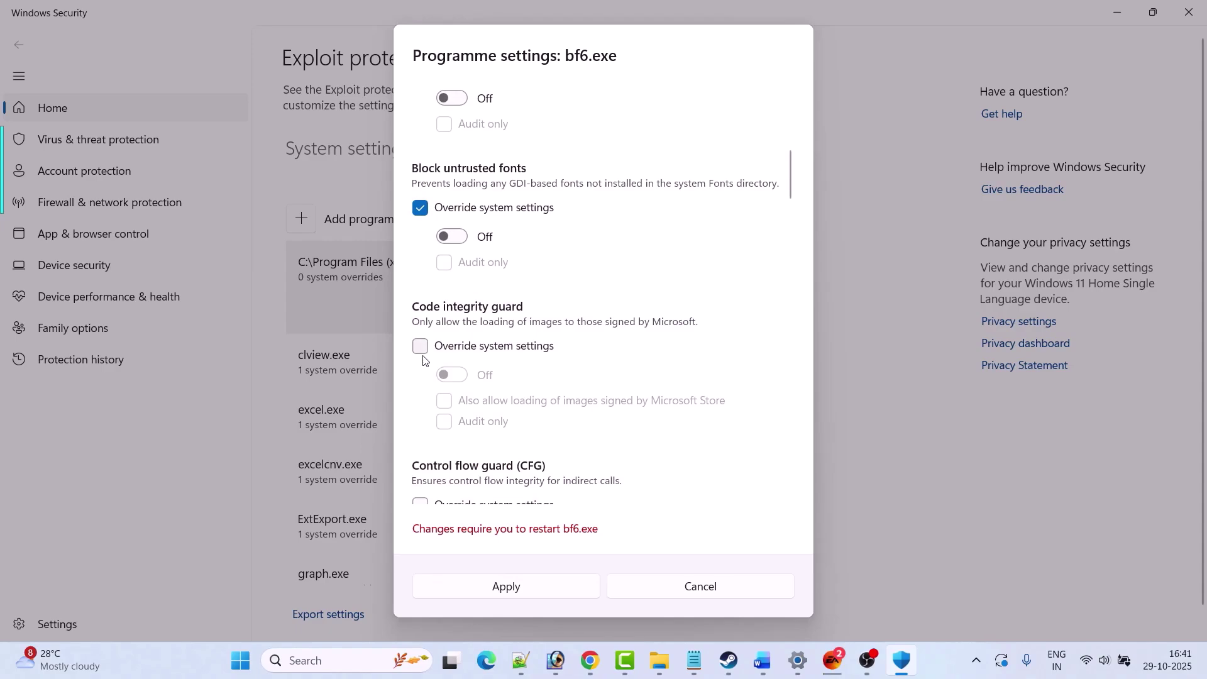
pyautogui.click(420, 346)
pyautogui.scroll(-2, 420, 347)
pyautogui.click(423, 381)
pyautogui.scroll(-1, 427, 380)
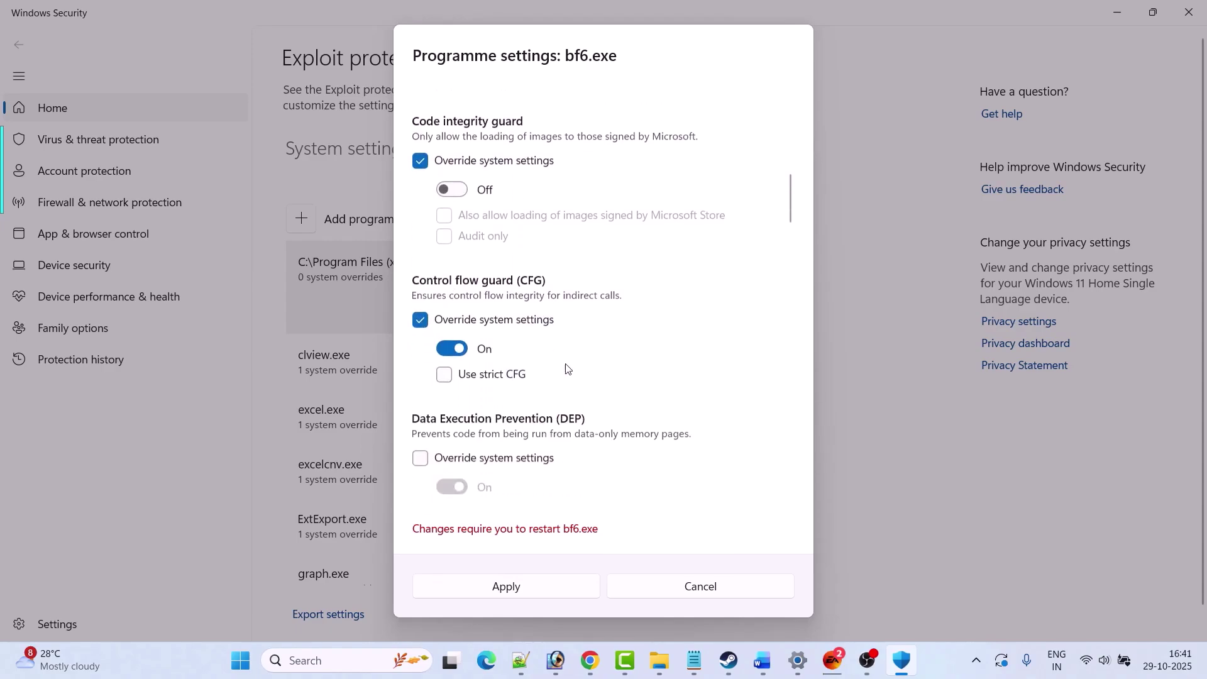
pyautogui.click(452, 348)
pyautogui.scroll(-1, 459, 320)
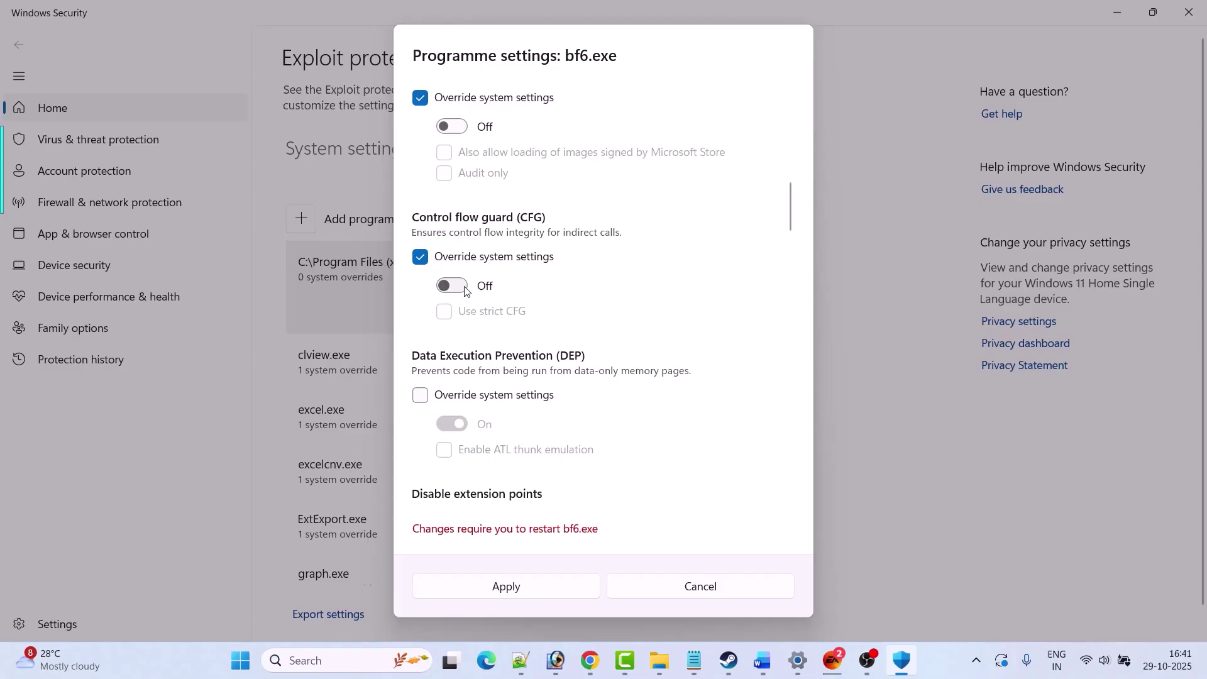
pyautogui.click(421, 397)
pyautogui.scroll(-3, 423, 390)
pyautogui.click(420, 362)
pyautogui.scroll(-1, 492, 371)
pyautogui.click(503, 416)
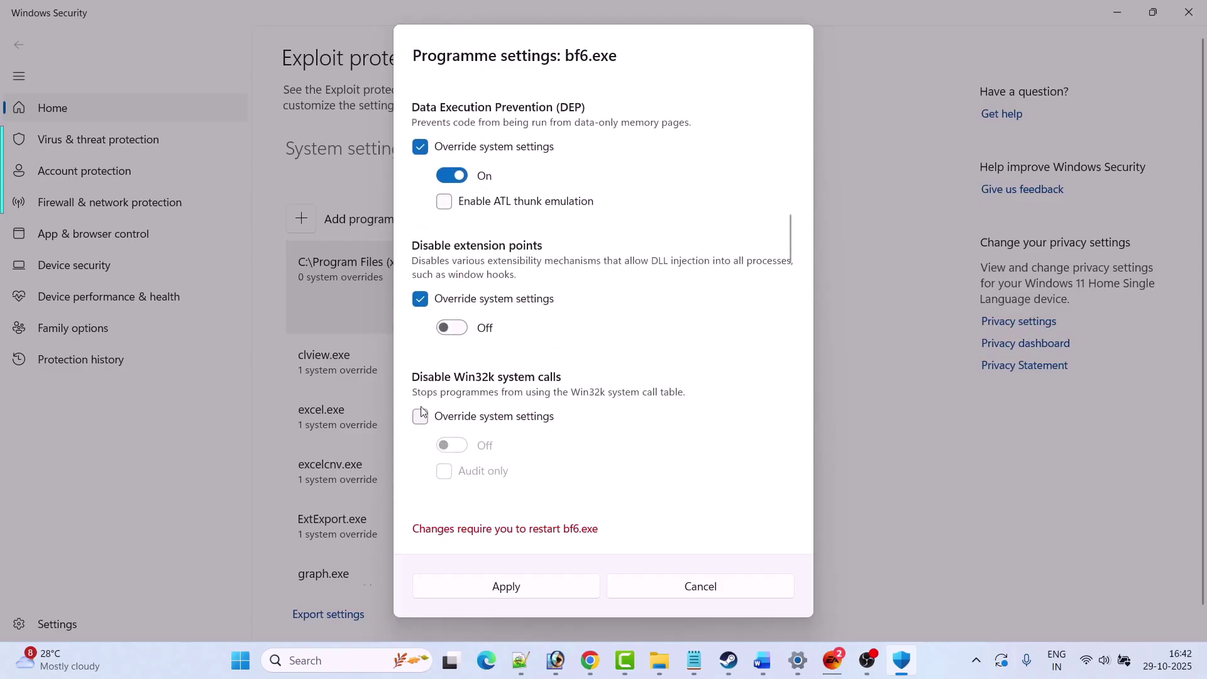
pyautogui.scroll(1, 469, 224)
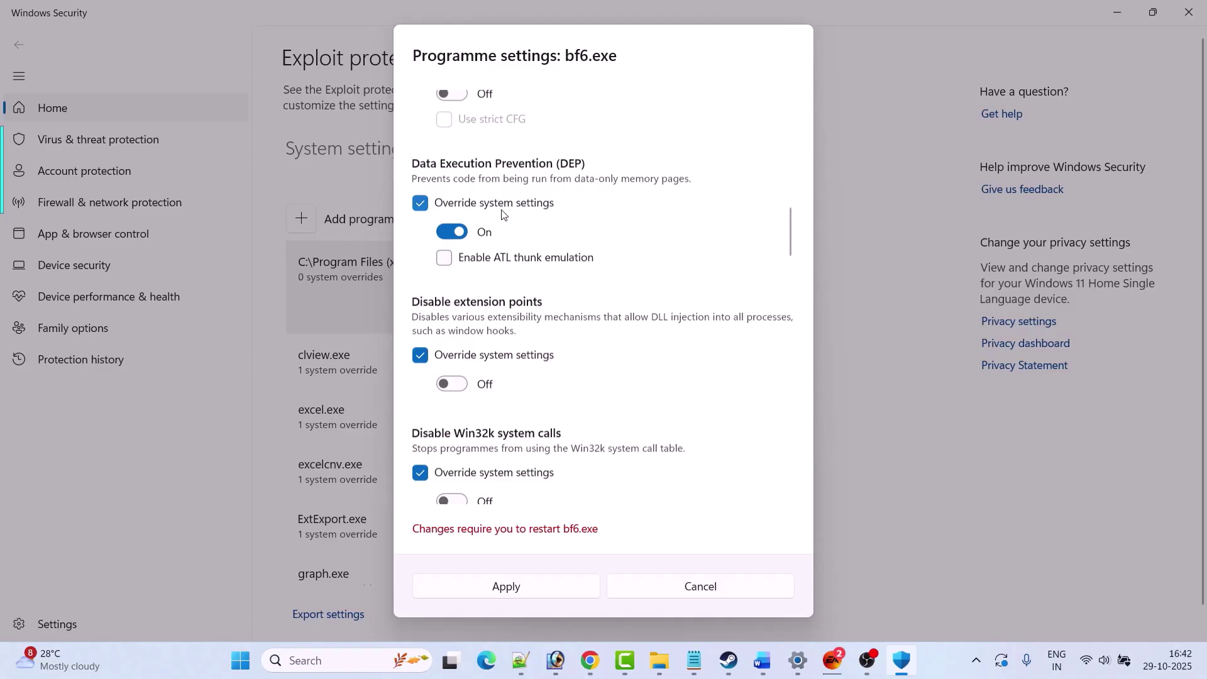
pyautogui.click(453, 237)
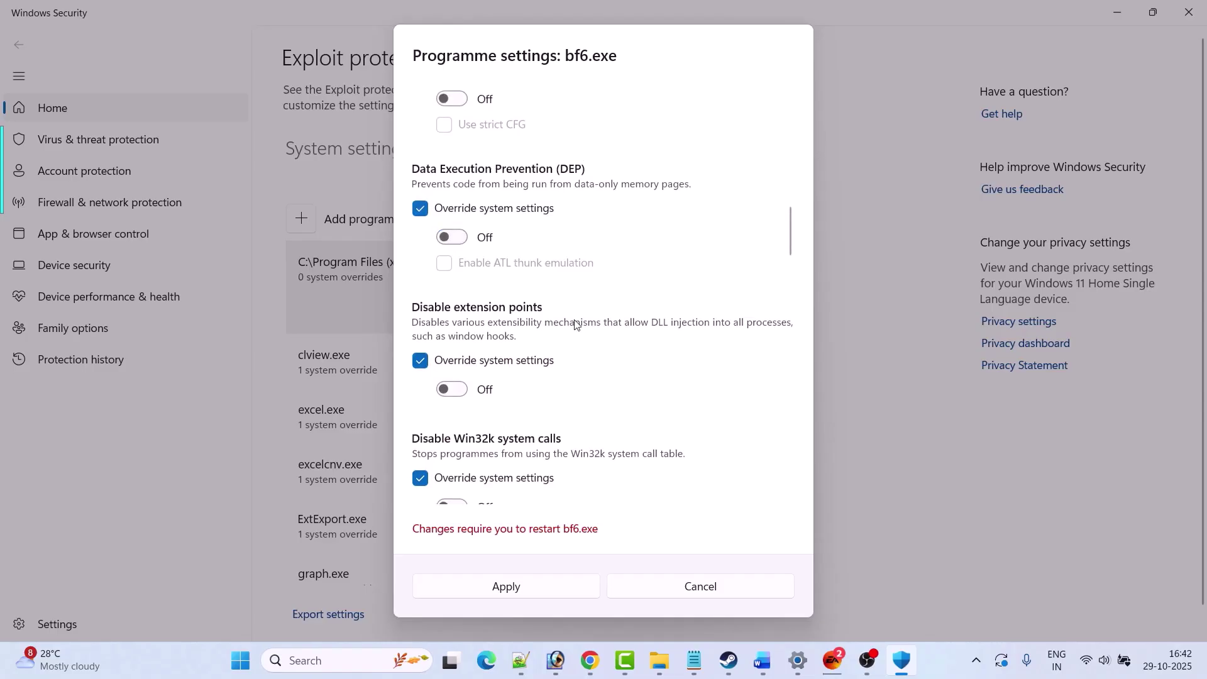
# Step: Override child processes through SEHOP for bf6.exe, switching Bottom-up ASLR and SEHOP off
pyautogui.scroll(-3, 457, 446)
pyautogui.click(421, 431)
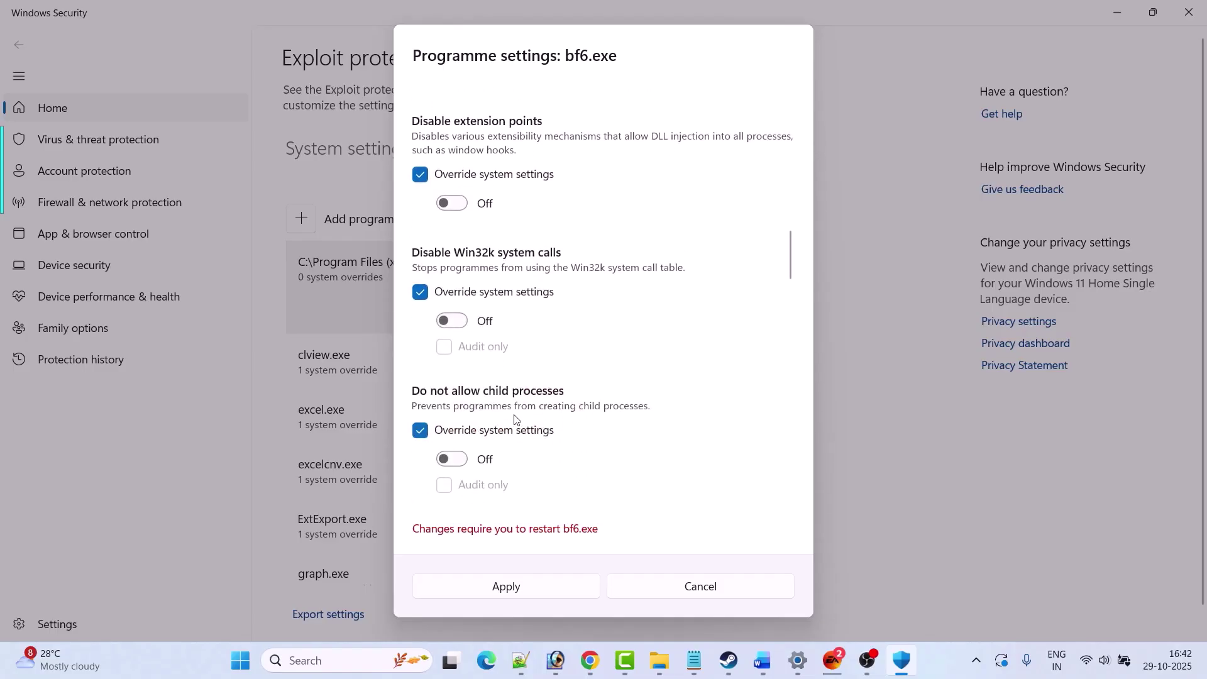
pyautogui.scroll(-3, 501, 410)
pyautogui.click(421, 385)
pyautogui.scroll(-1, 503, 386)
pyautogui.scroll(-1, 502, 385)
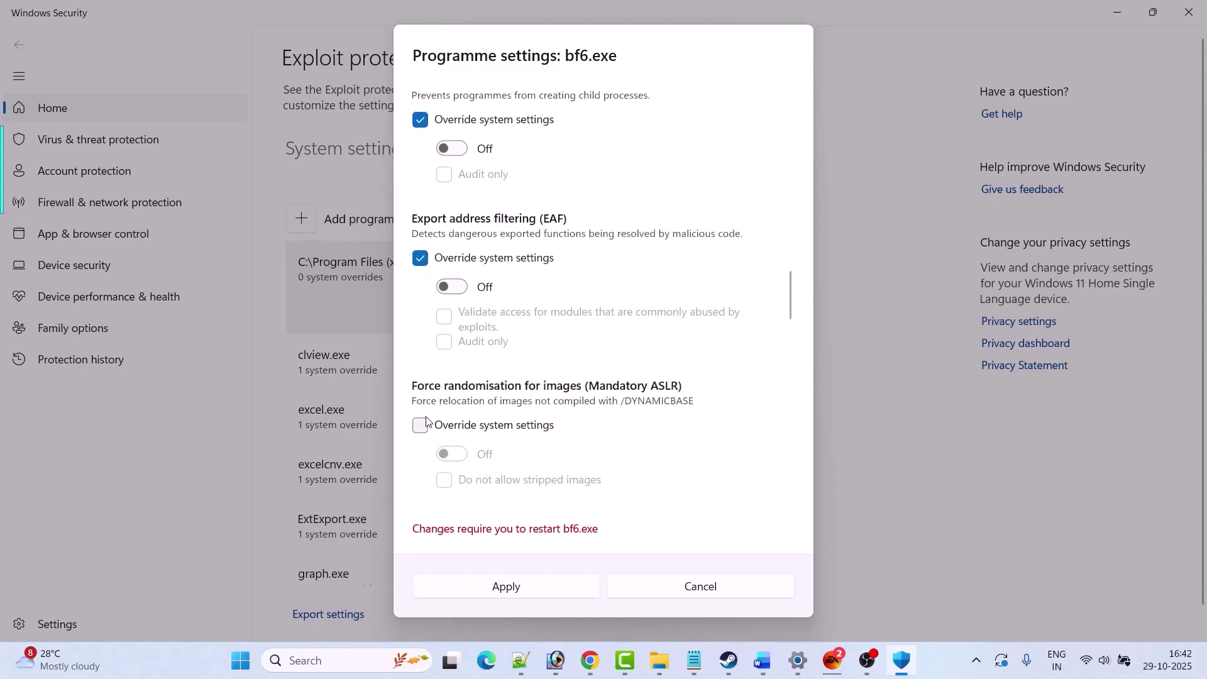
pyautogui.click(506, 422)
pyautogui.scroll(-3, 534, 390)
pyautogui.click(443, 390)
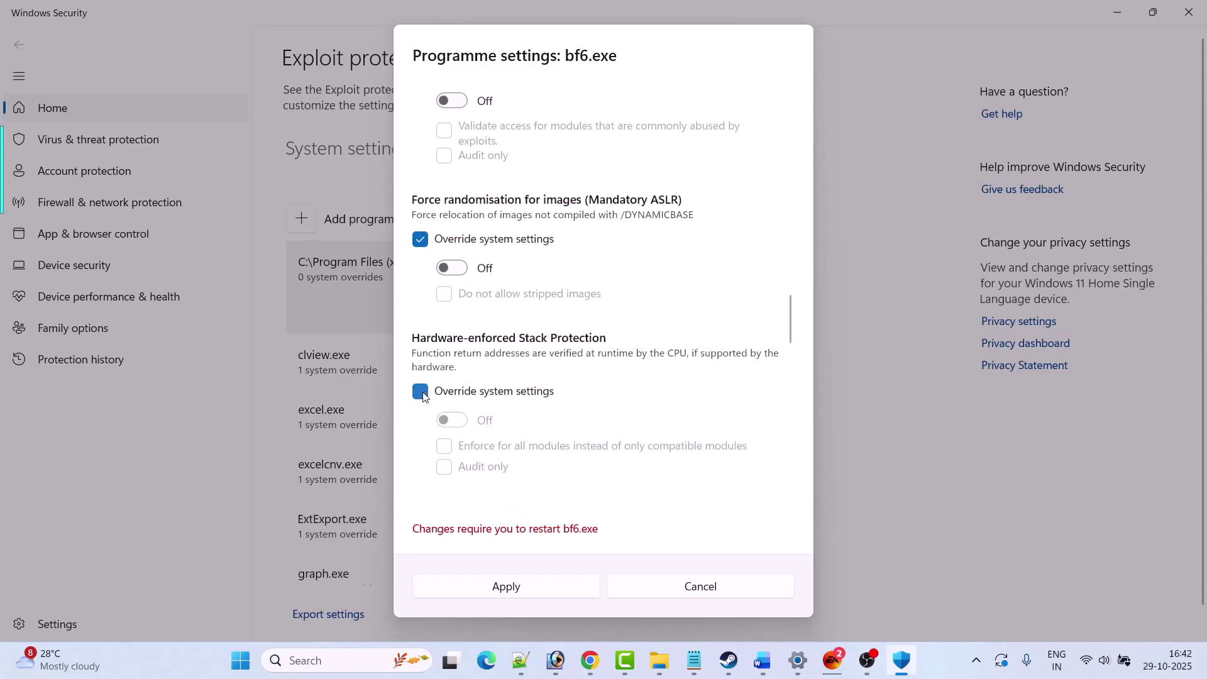
pyautogui.scroll(-3, 428, 380)
pyautogui.click(420, 365)
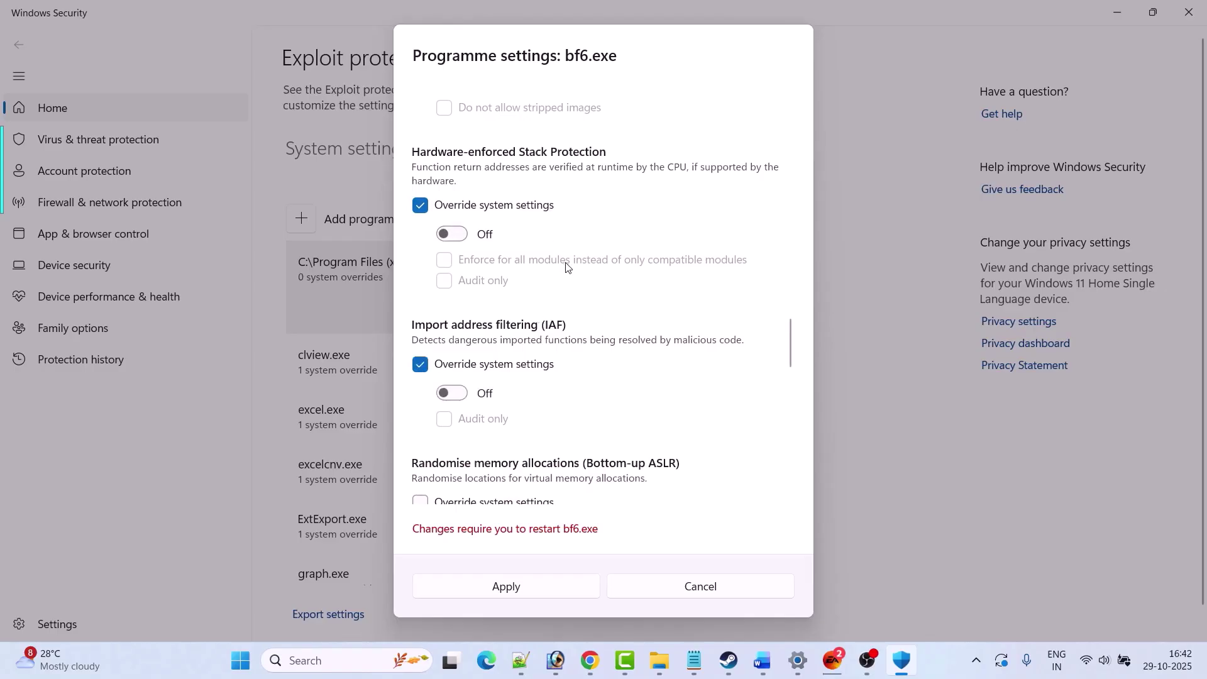
pyautogui.scroll(-2, 578, 307)
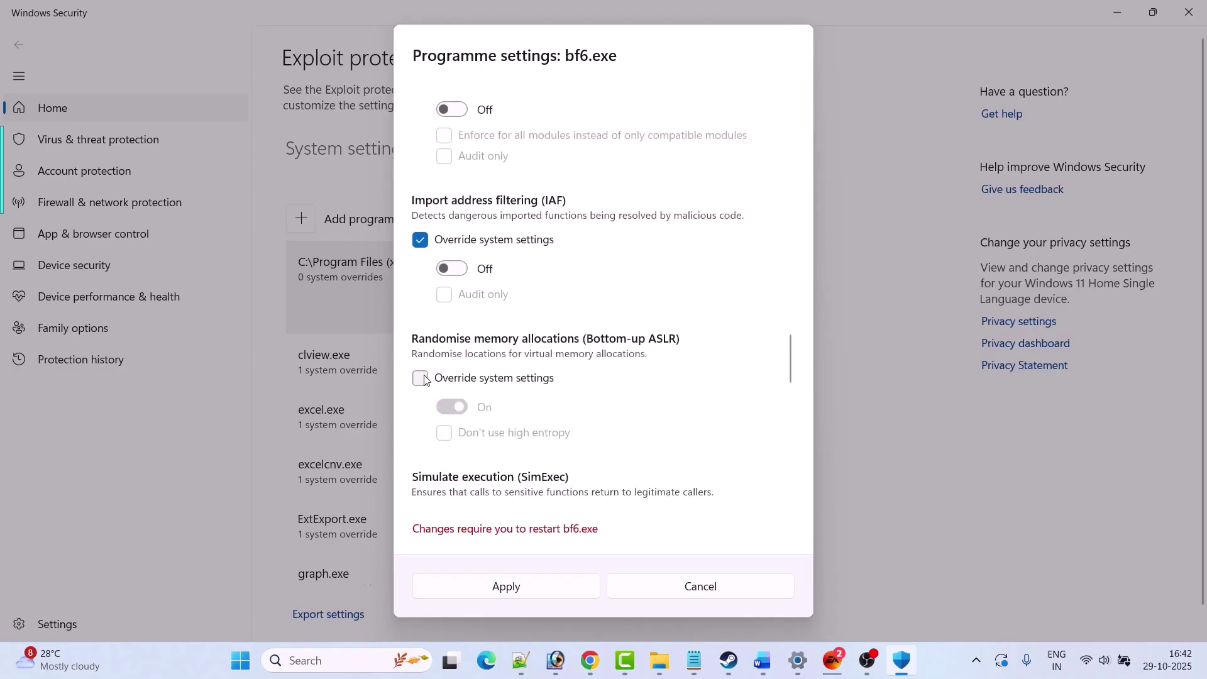
pyautogui.click(420, 378)
pyautogui.scroll(-2, 603, 359)
pyautogui.click(451, 283)
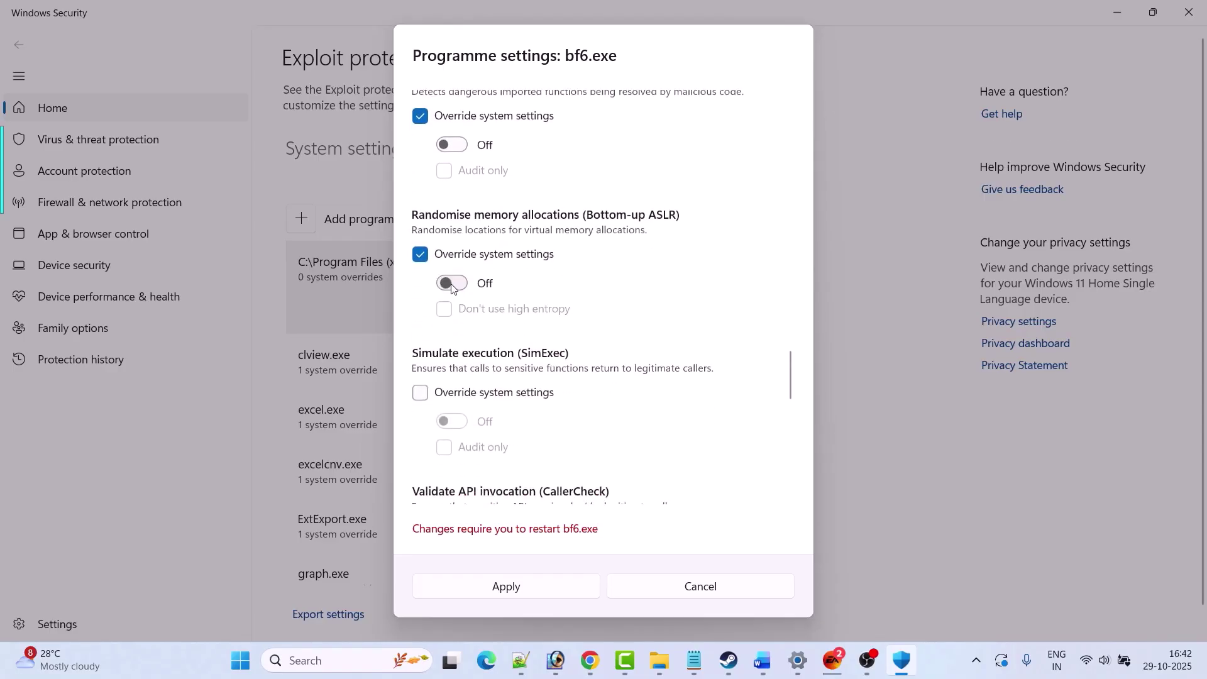
pyautogui.scroll(-1, 451, 288)
pyautogui.click(421, 331)
pyautogui.scroll(-2, 424, 334)
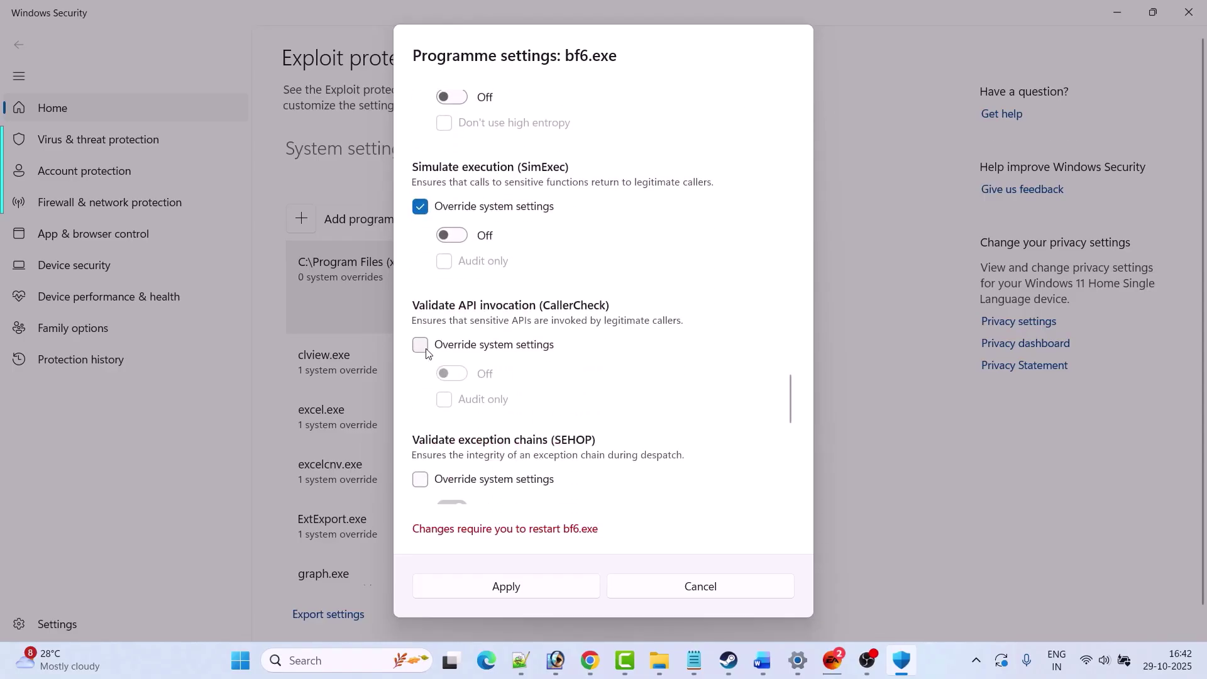
pyautogui.click(420, 345)
pyautogui.scroll(-1, 440, 364)
pyautogui.click(420, 418)
pyautogui.scroll(-2, 465, 390)
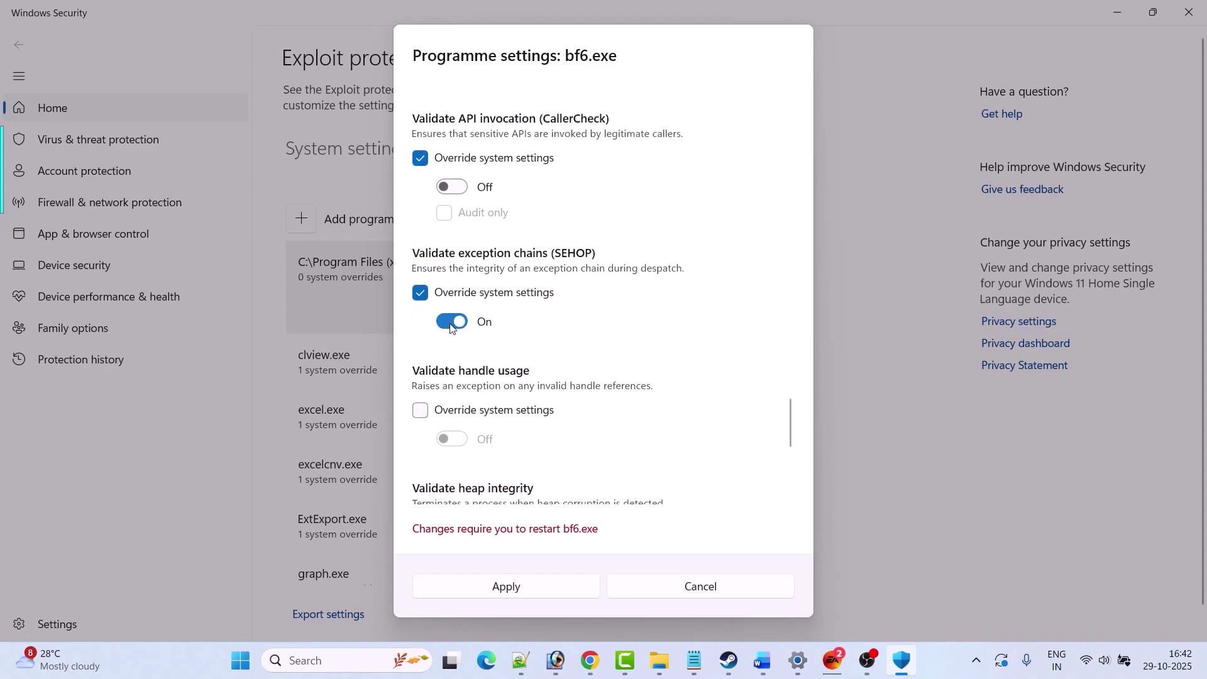
pyautogui.click(452, 322)
# Step: Override handle usage, heap integrity, image dependency and StackPivot, turn heap integrity off, and apply
pyautogui.click(420, 410)
pyautogui.scroll(-3, 421, 407)
pyautogui.click(421, 343)
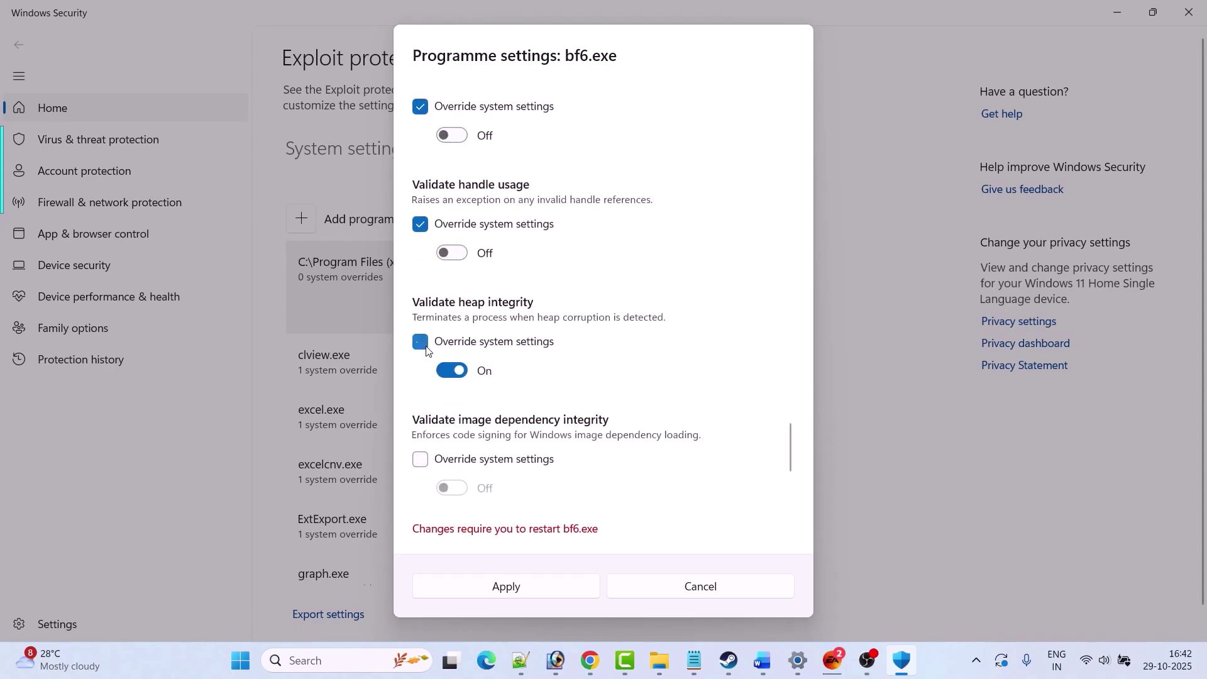
pyautogui.click(451, 370)
pyautogui.scroll(-2, 440, 359)
pyautogui.click(421, 337)
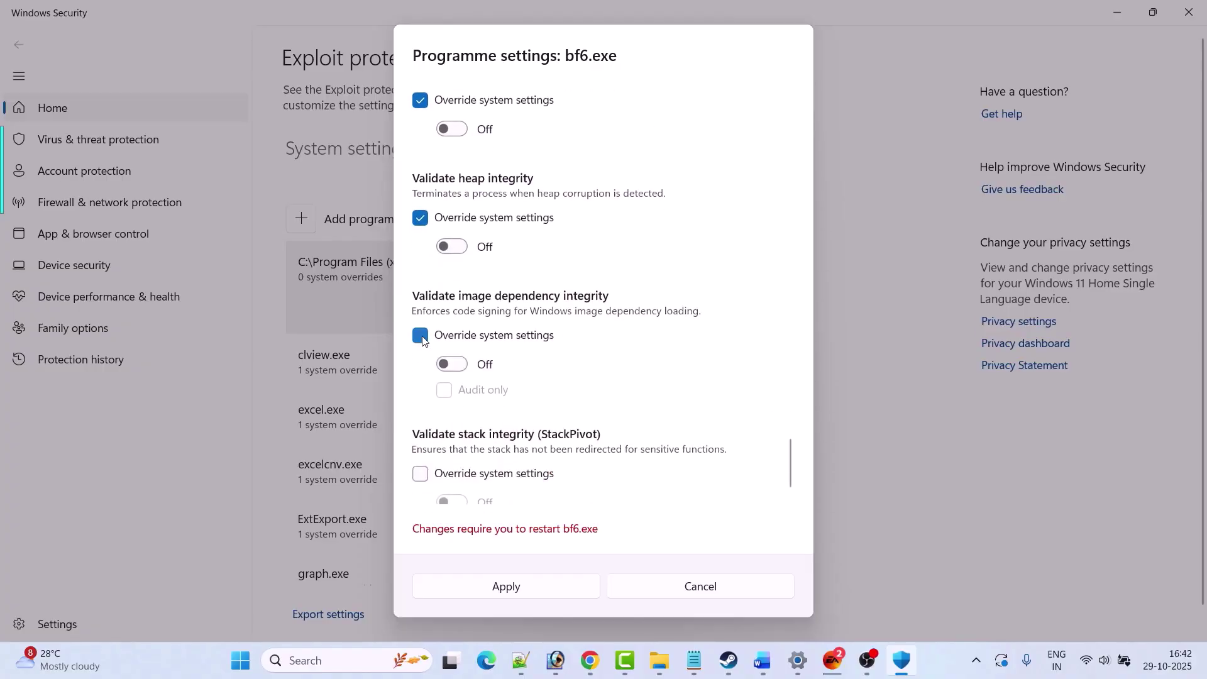
pyautogui.scroll(-1, 423, 340)
pyautogui.click(420, 440)
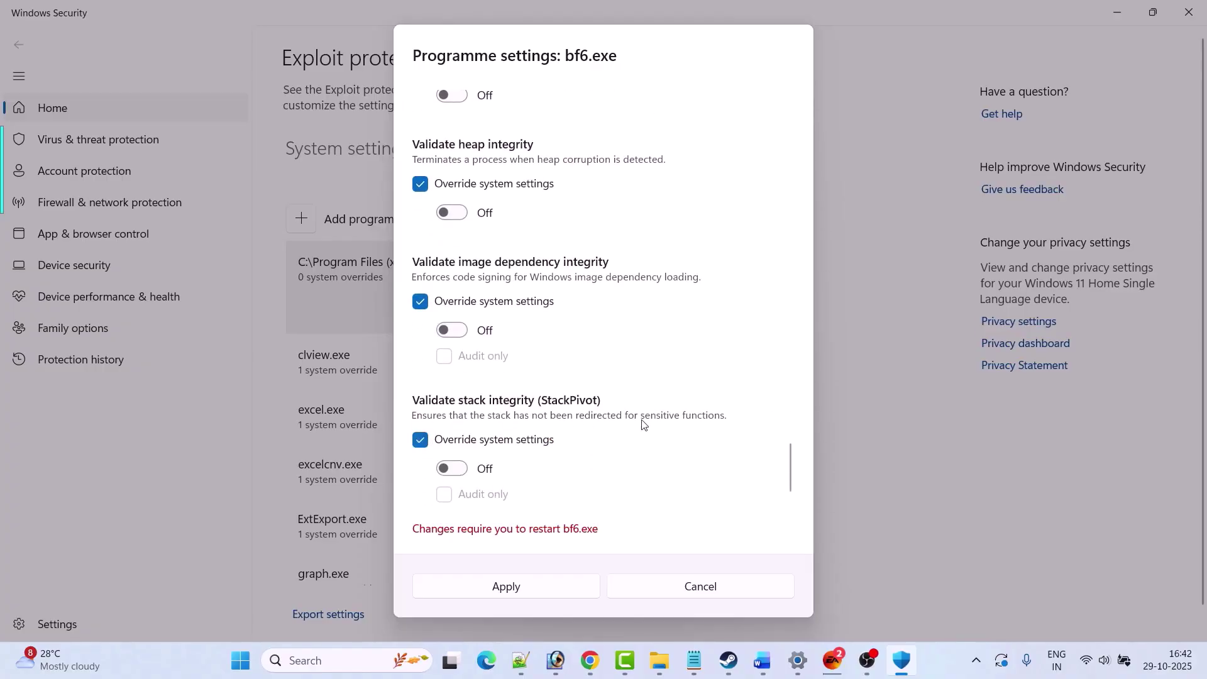
pyautogui.scroll(20, 642, 424)
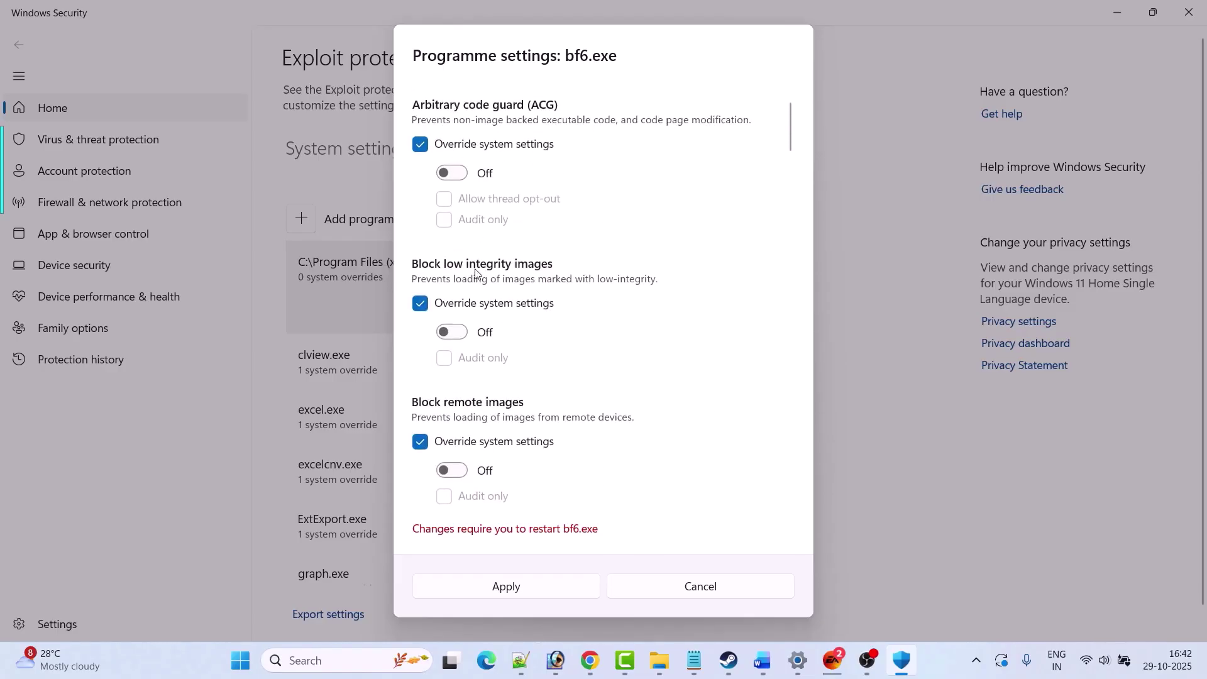
pyautogui.scroll(-5, 575, 332)
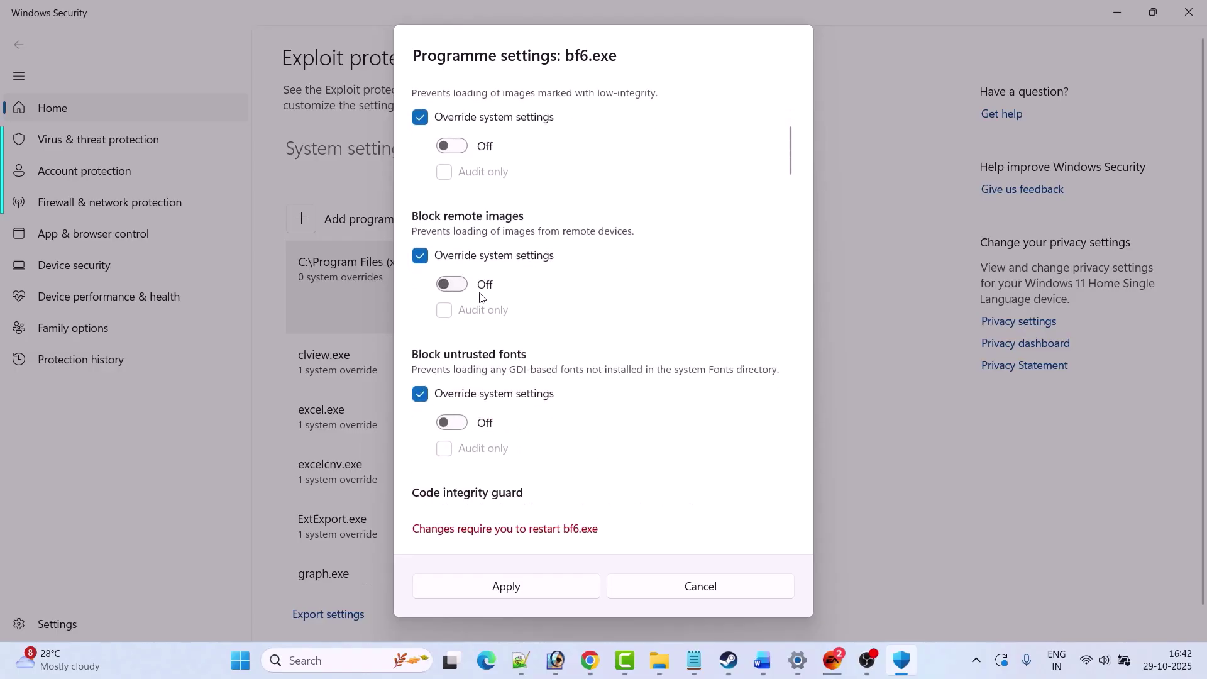
pyautogui.scroll(-8, 553, 323)
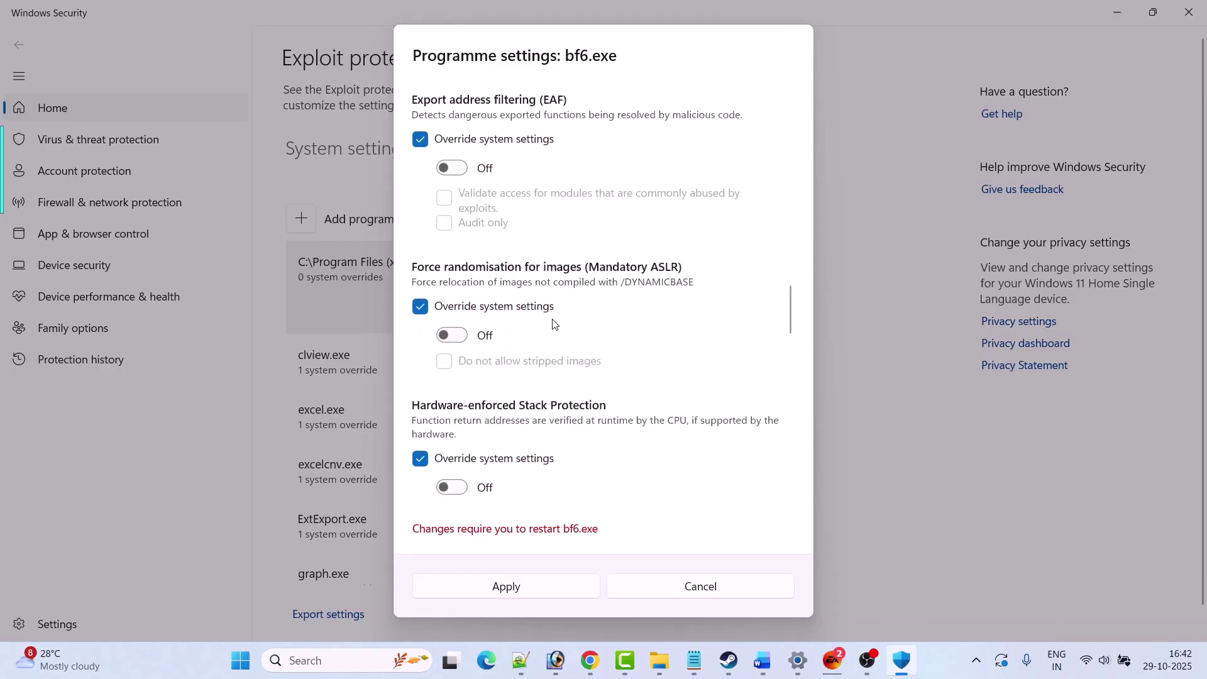
pyautogui.scroll(-10, 553, 323)
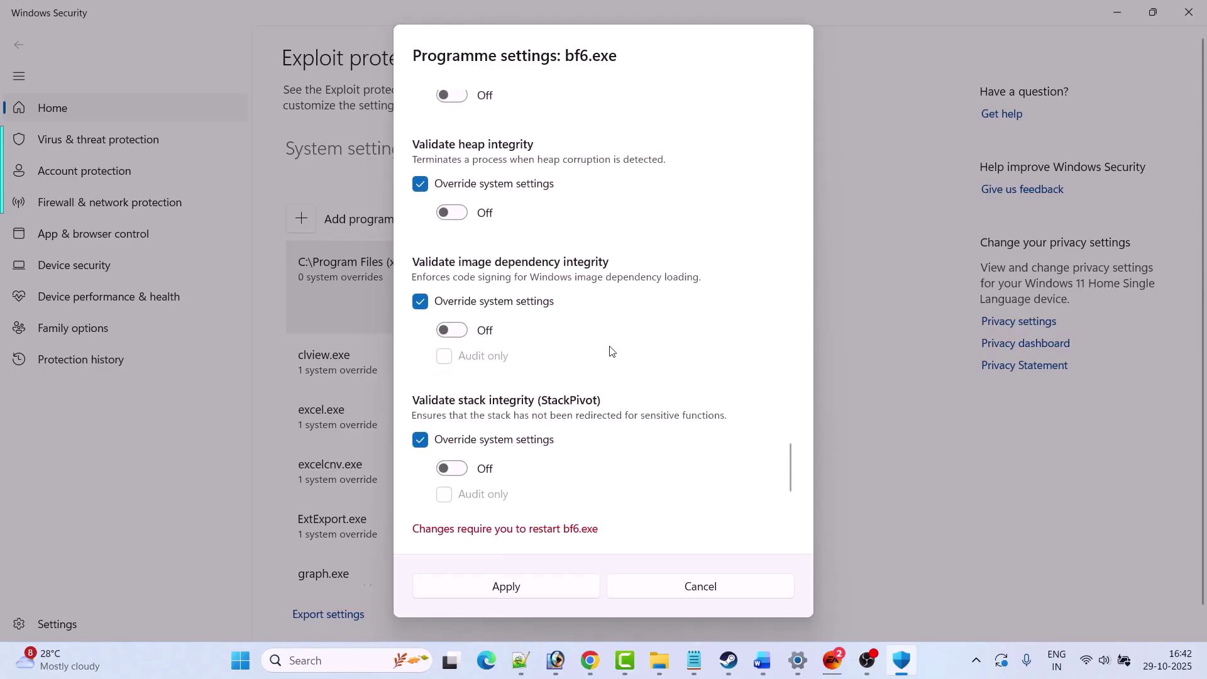
pyautogui.click(521, 588)
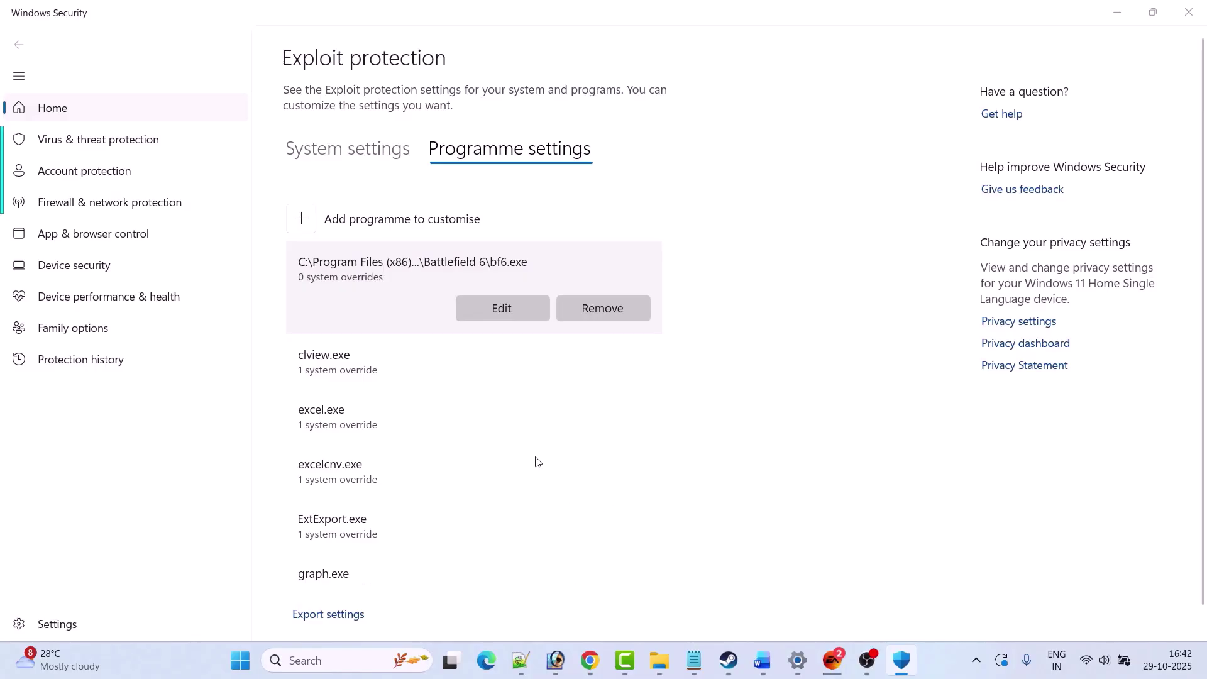
# Step: Add EAAntiCheat.GameServiceLauncher.exe to Program settings by its exact file path
pyautogui.click(302, 224)
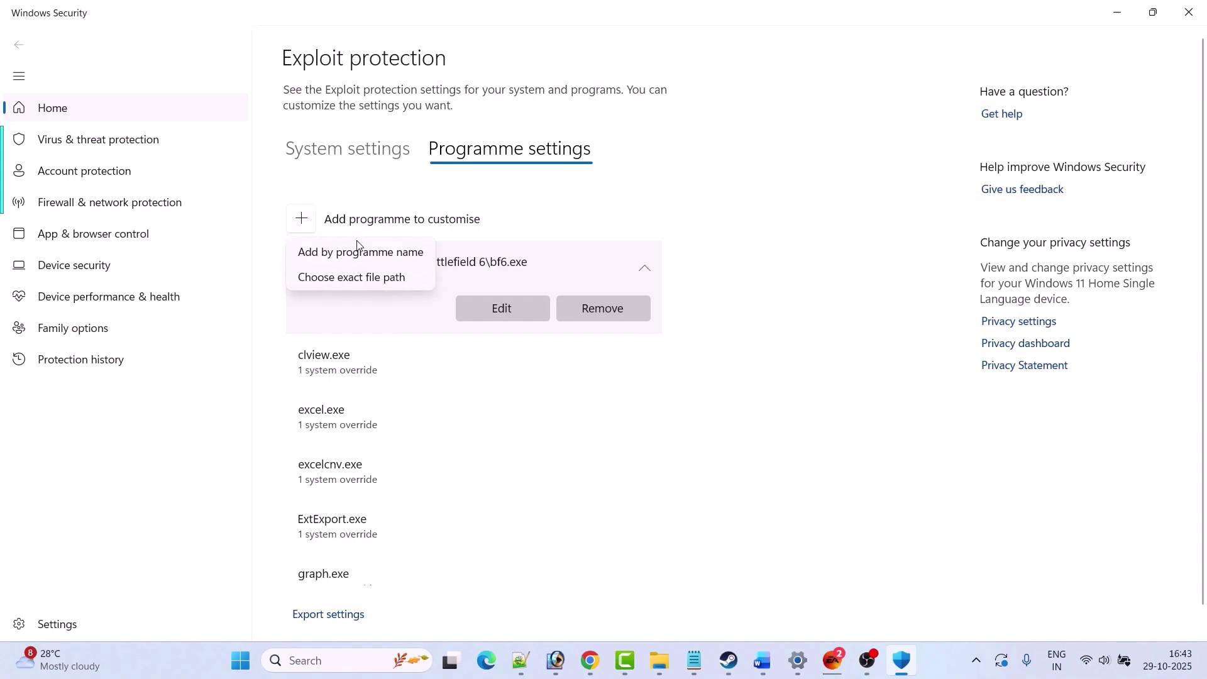
pyautogui.click(361, 284)
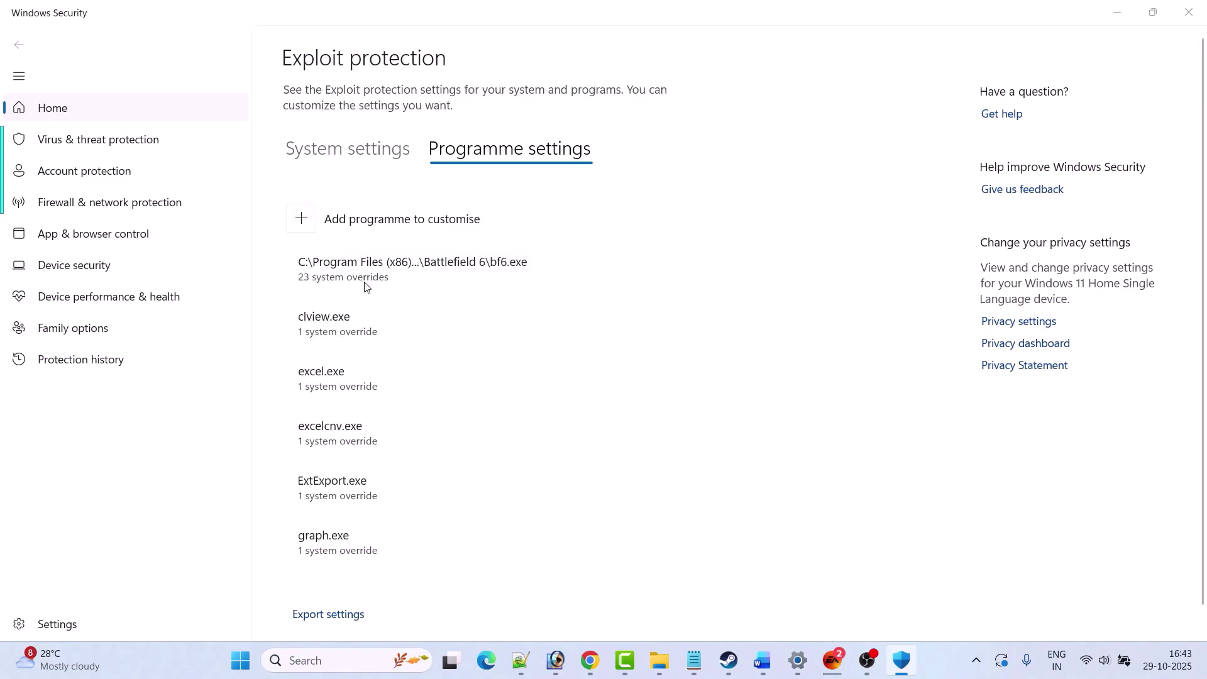
pyautogui.click(250, 289)
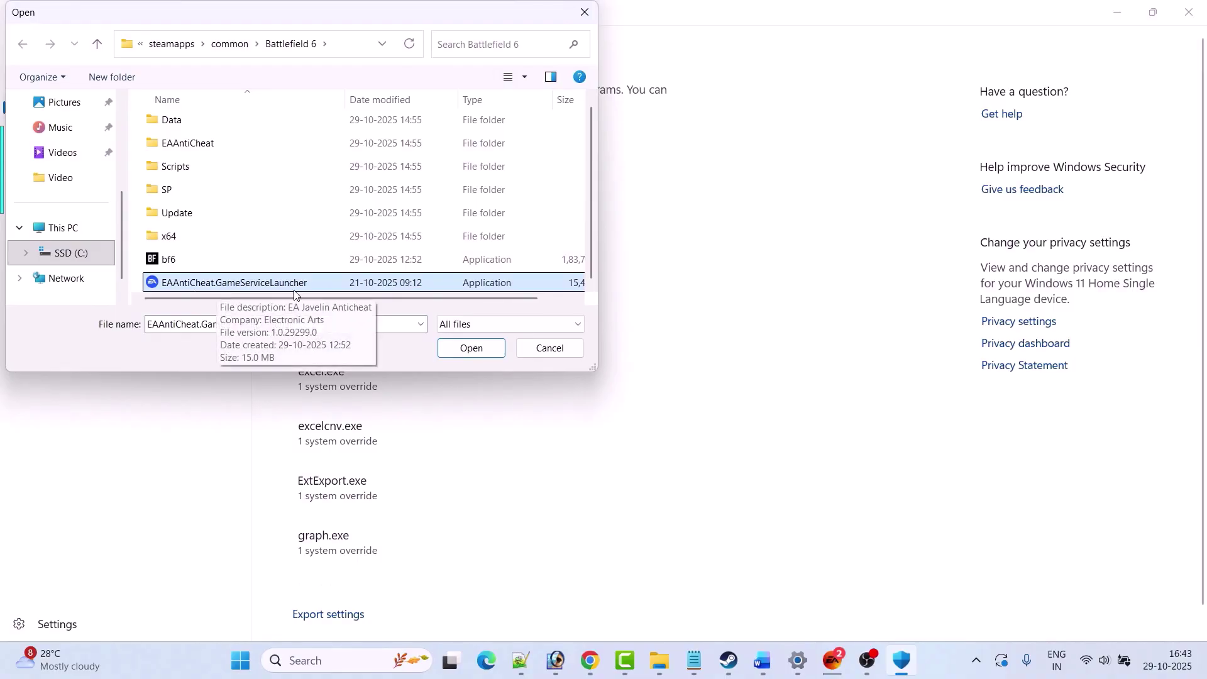
pyautogui.click(476, 349)
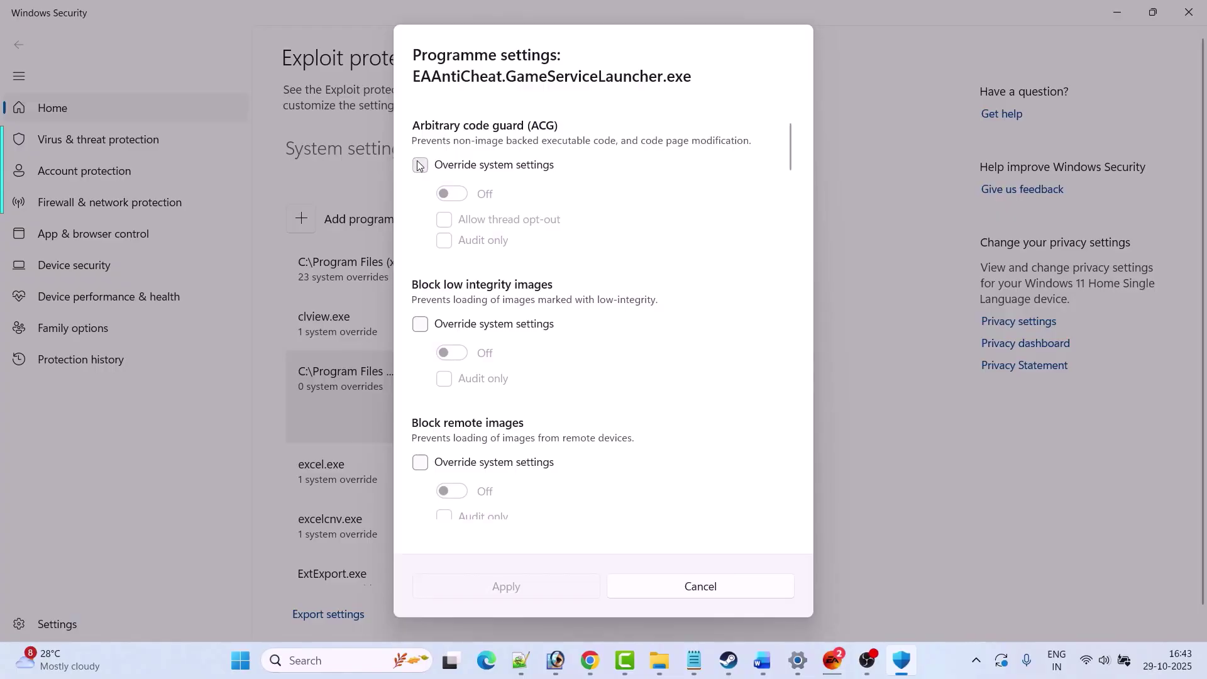
# Step: Override Arbitrary code guard through Win32k system calls for the launcher, switching Control flow guard and DEP off
pyautogui.click(420, 165)
pyautogui.click(420, 323)
pyautogui.click(420, 462)
pyautogui.scroll(-5, 497, 418)
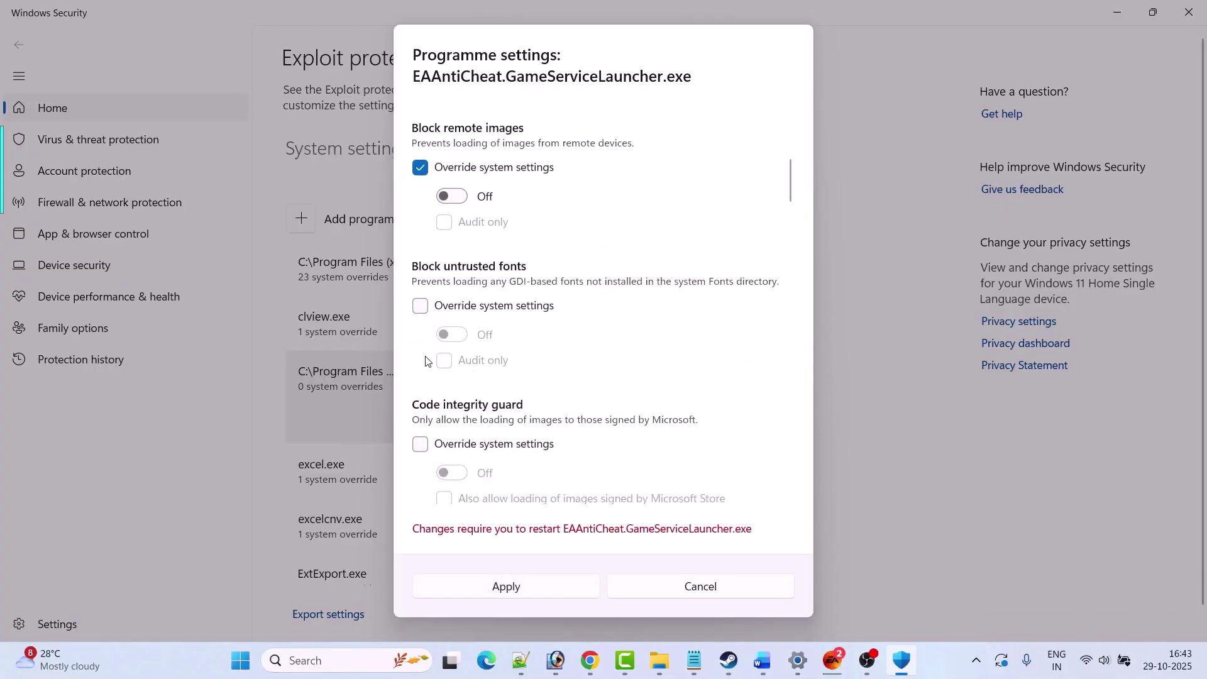
pyautogui.click(420, 306)
pyautogui.click(420, 444)
pyautogui.scroll(-4, 425, 402)
pyautogui.click(420, 367)
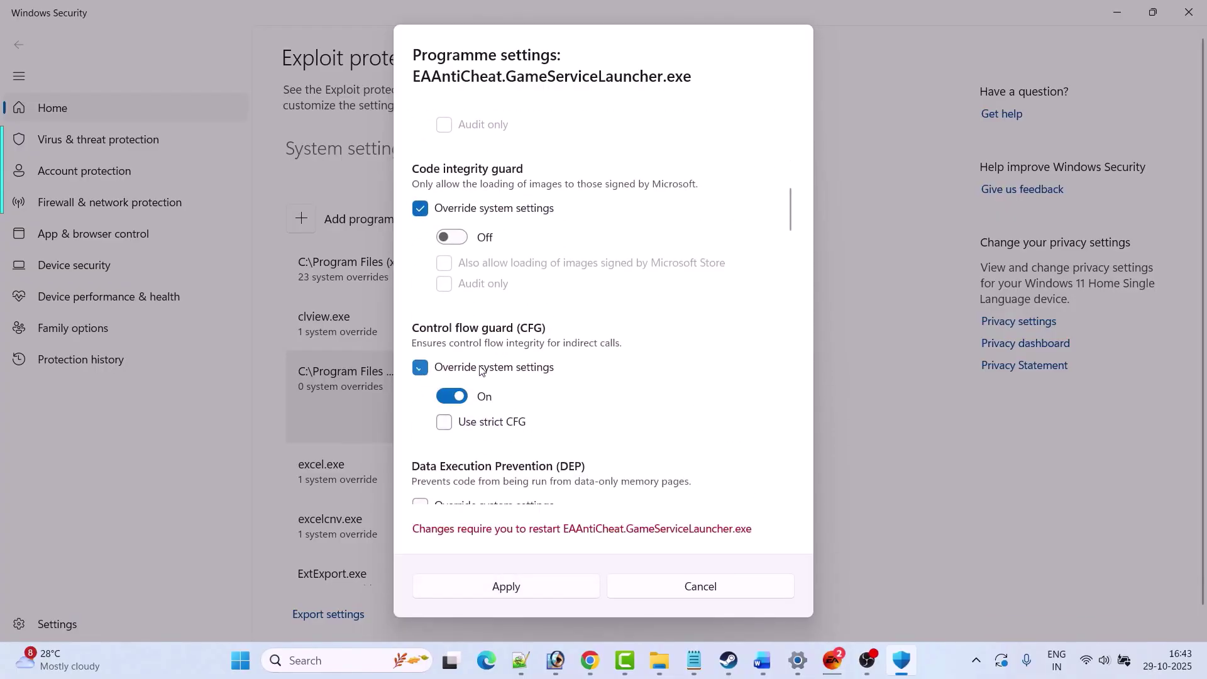
pyautogui.scroll(-3, 425, 385)
pyautogui.click(452, 219)
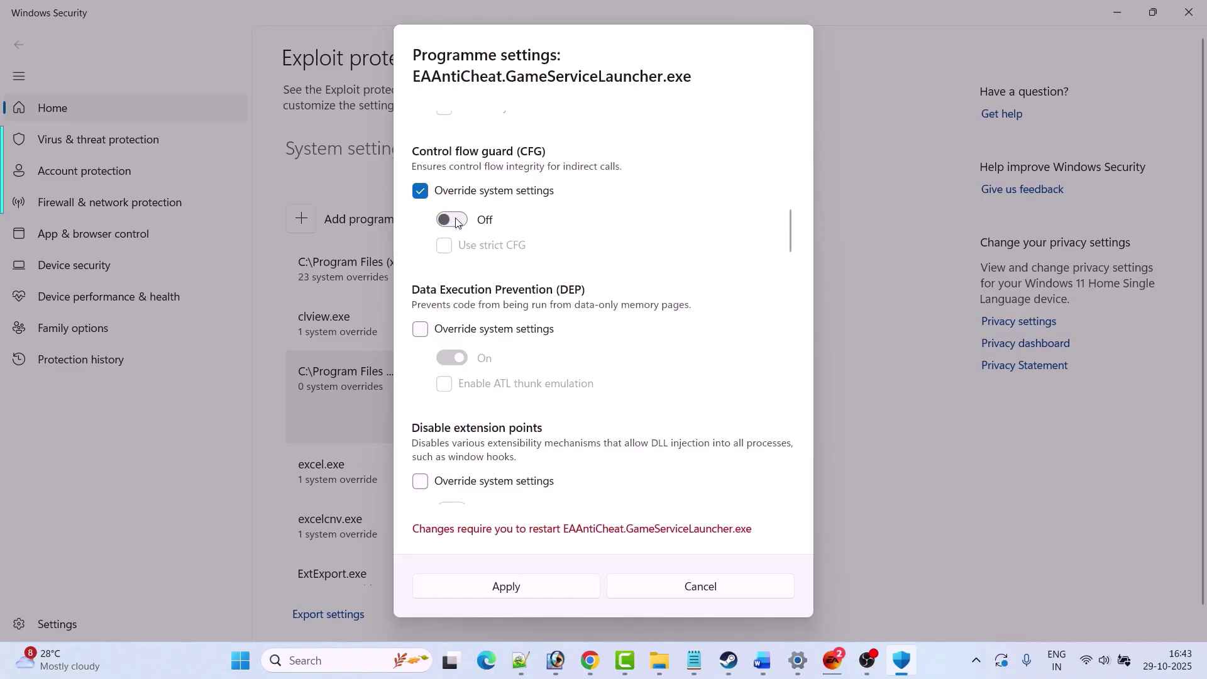
pyautogui.click(421, 330)
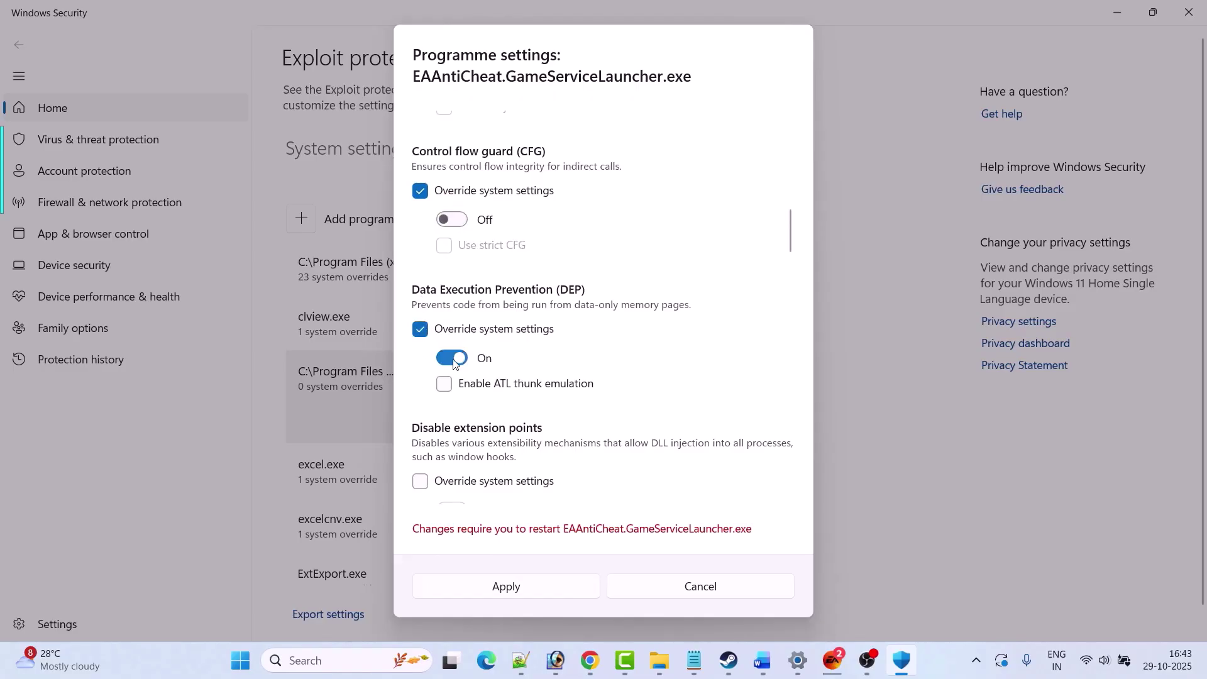
pyautogui.click(451, 358)
pyautogui.click(420, 481)
pyautogui.scroll(-5, 434, 440)
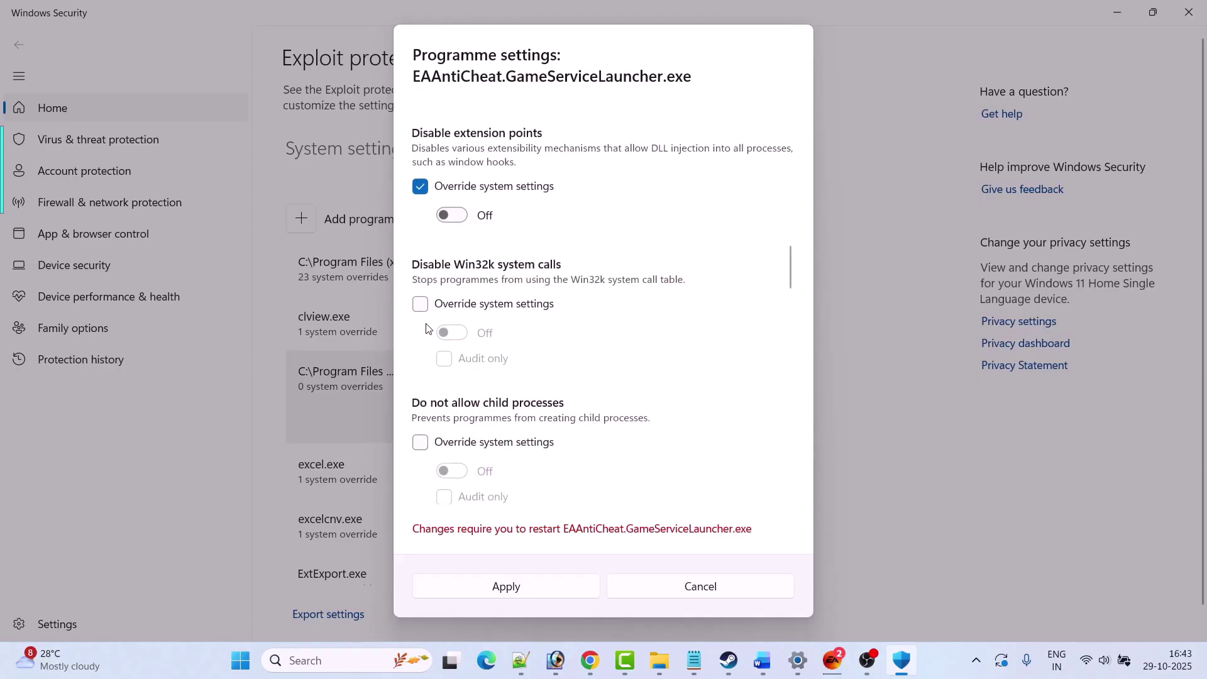
pyautogui.click(420, 305)
# Step: Override child processes through handle usage validation, switching Bottom-up ASLR and SEHOP off
pyautogui.click(420, 443)
pyautogui.scroll(-4, 418, 402)
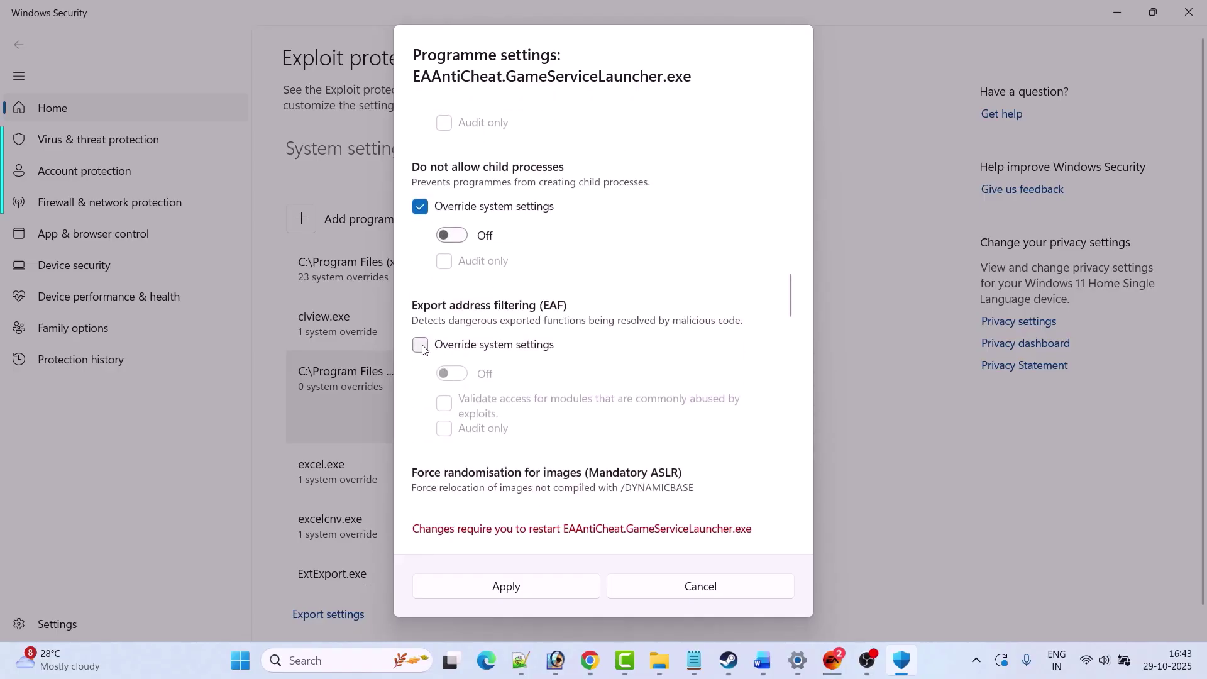
pyautogui.click(420, 345)
pyautogui.scroll(-3, 422, 343)
pyautogui.click(420, 335)
pyautogui.scroll(-4, 421, 339)
pyautogui.click(420, 369)
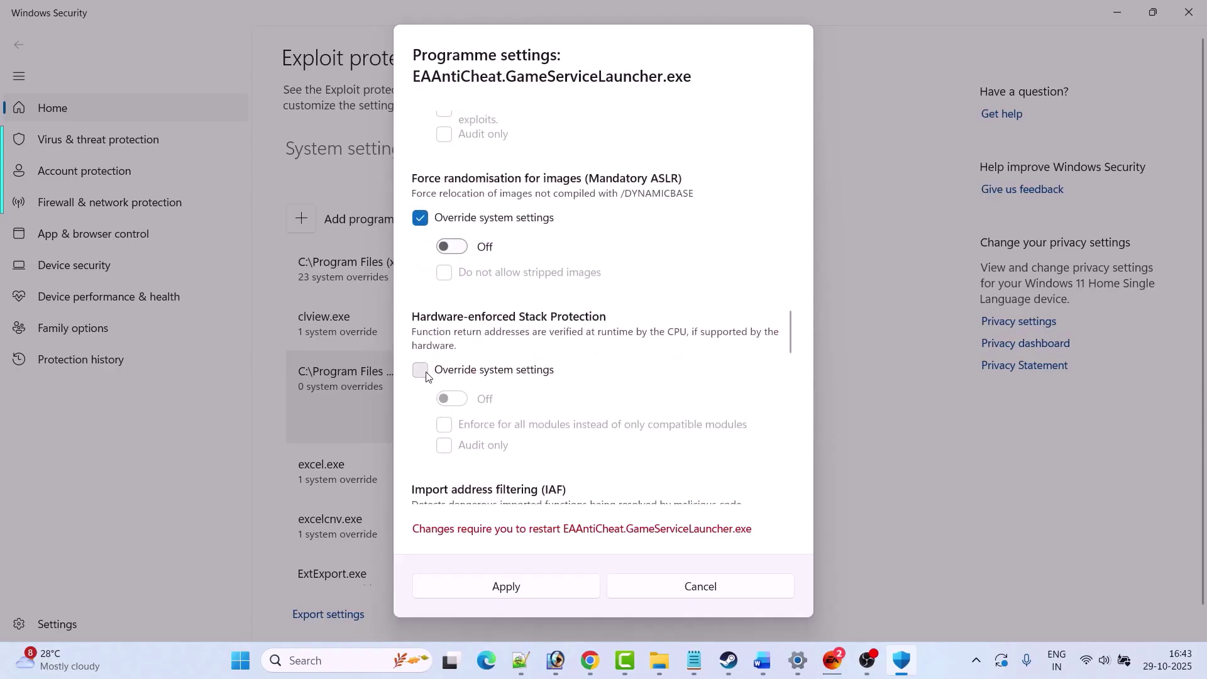
pyautogui.scroll(-5, 421, 365)
pyautogui.click(420, 352)
pyautogui.scroll(-3, 425, 353)
pyautogui.click(420, 313)
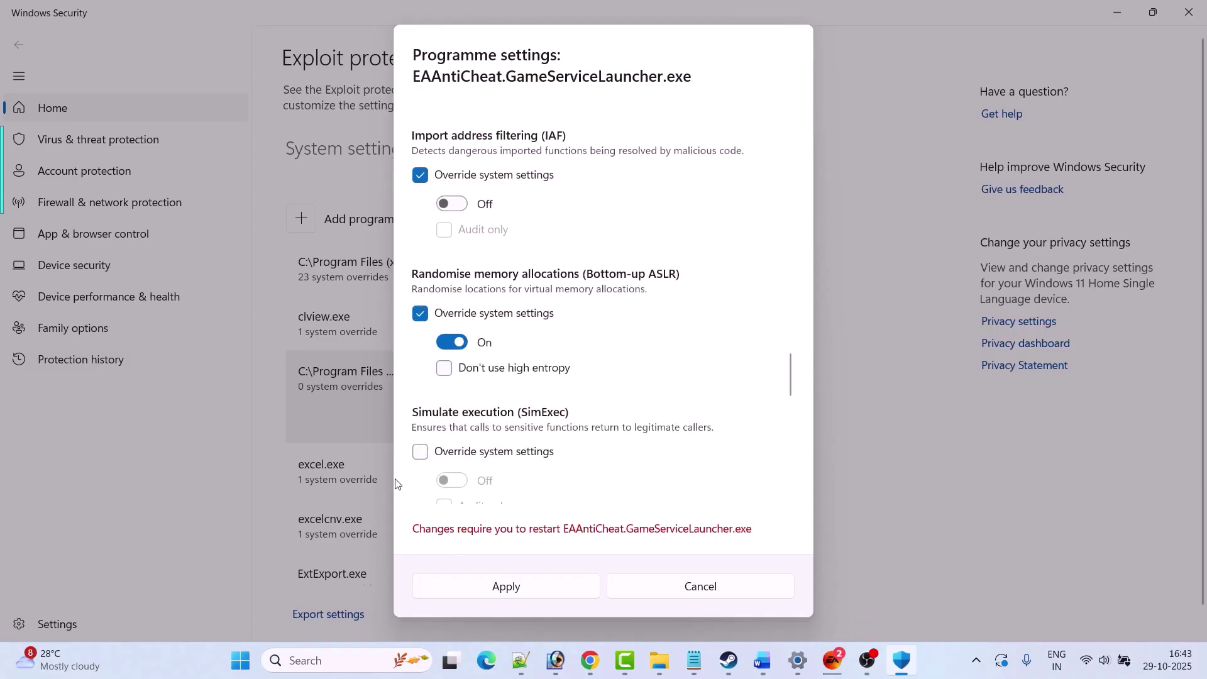
pyautogui.click(445, 345)
pyautogui.click(420, 451)
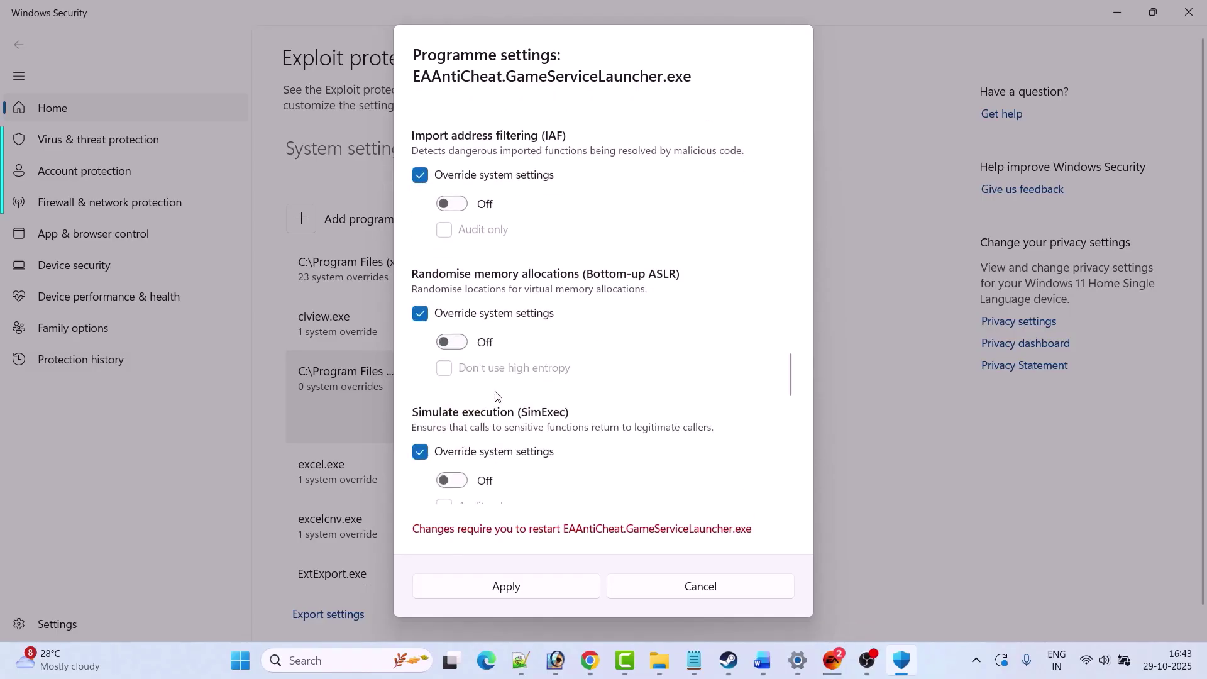
pyautogui.scroll(-3, 438, 376)
pyautogui.click(420, 354)
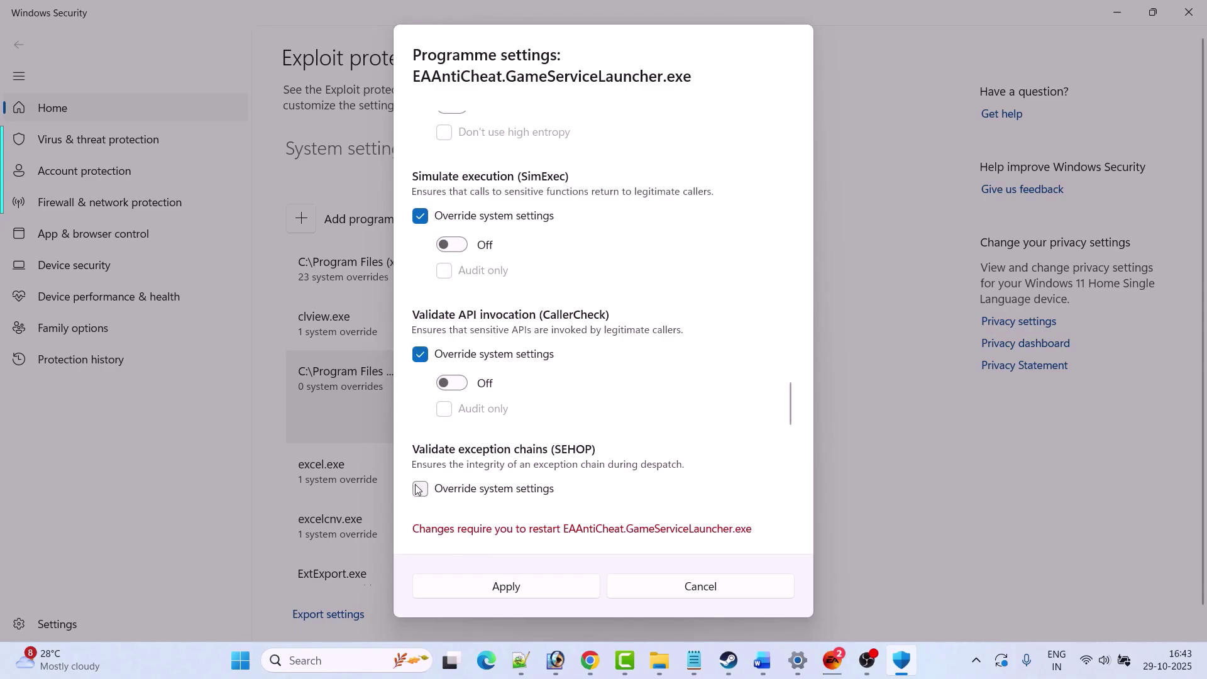
pyautogui.click(420, 489)
pyautogui.scroll(-3, 422, 373)
pyautogui.click(420, 370)
pyautogui.click(451, 282)
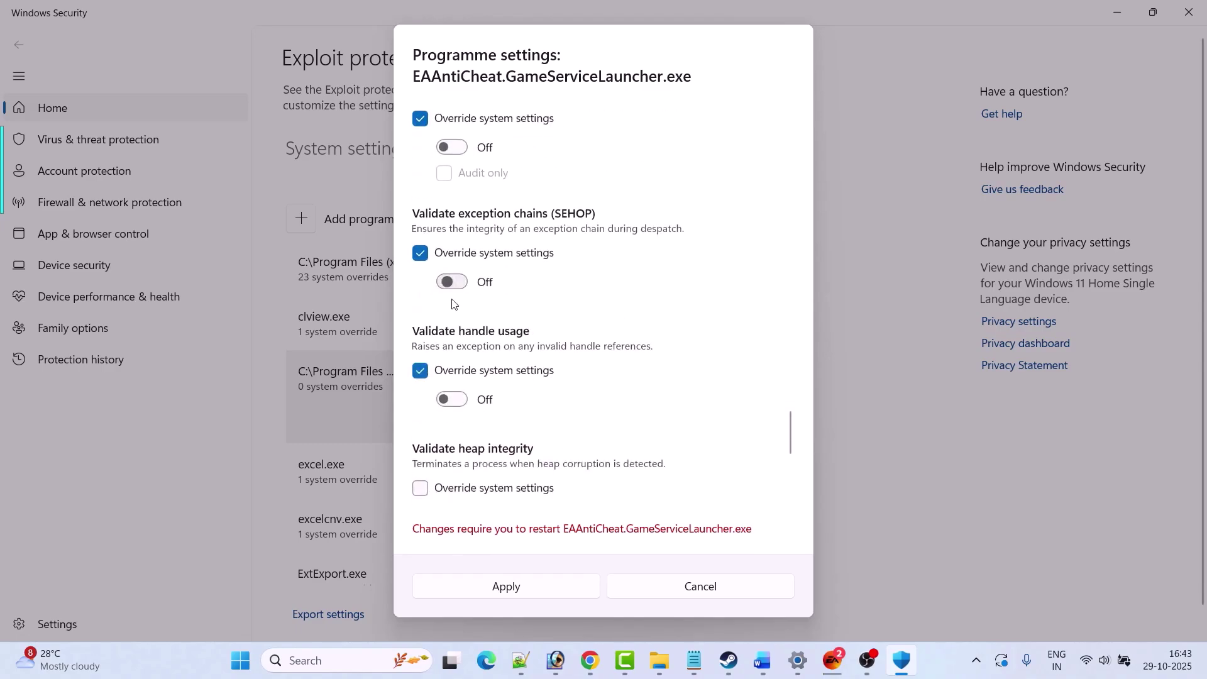
# Step: Override heap integrity, image dependency integrity and StackPivot, then apply the launcher's overrides
pyautogui.click(420, 488)
pyautogui.scroll(-3, 486, 442)
pyautogui.scroll(-2, 485, 441)
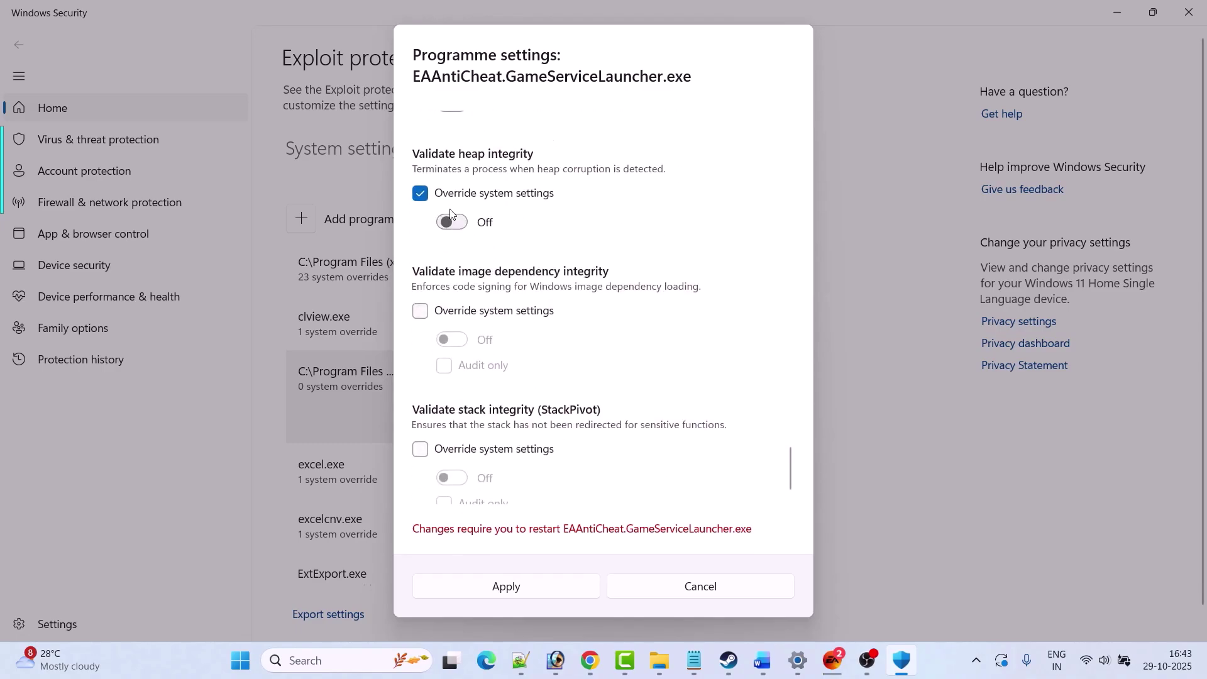
pyautogui.click(420, 310)
pyautogui.click(420, 449)
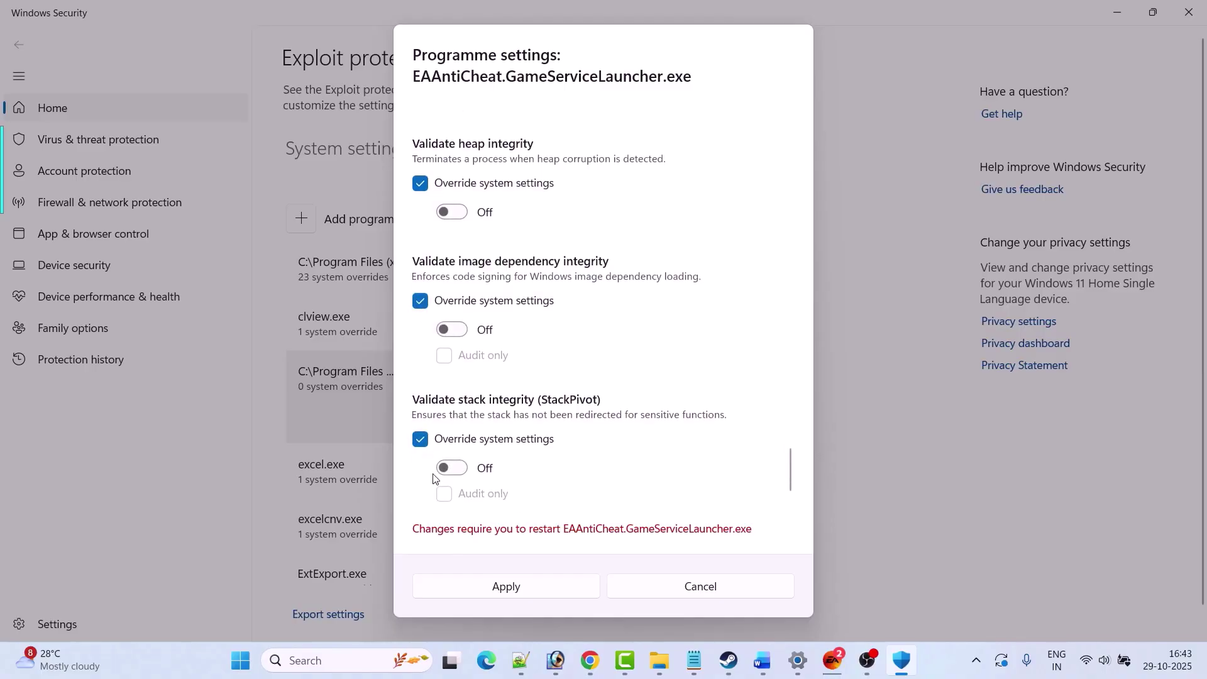
pyautogui.scroll(20, 652, 430)
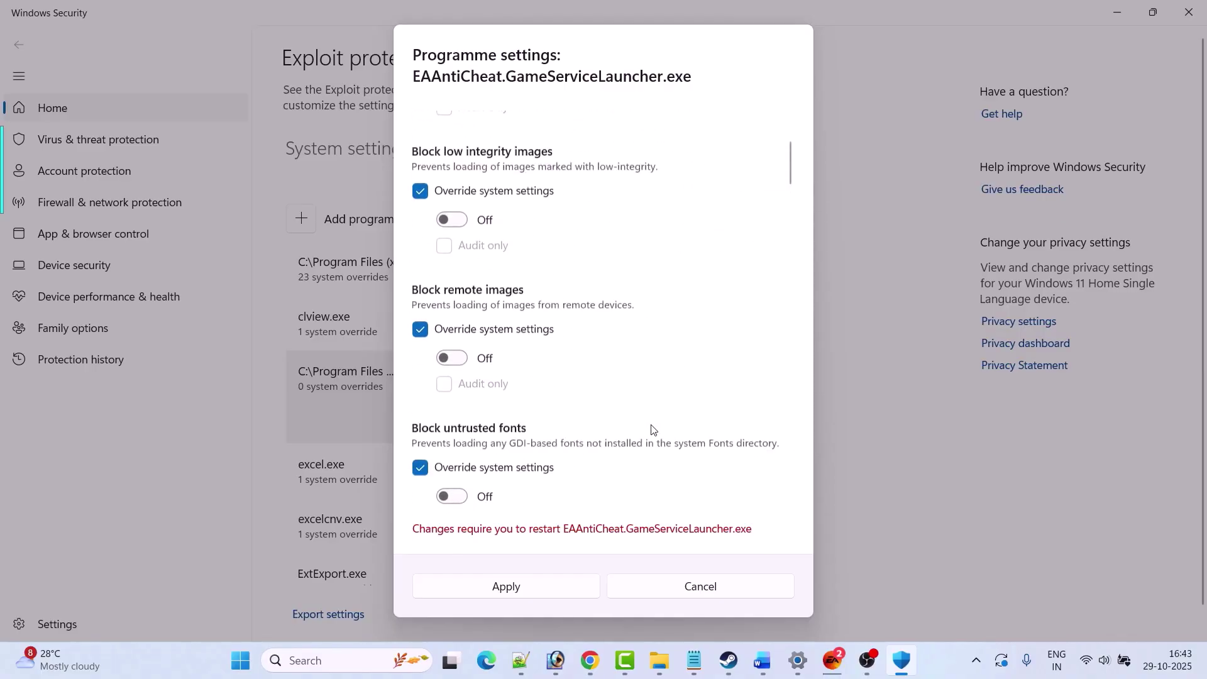
pyautogui.scroll(2, 651, 429)
pyautogui.scroll(-5, 497, 214)
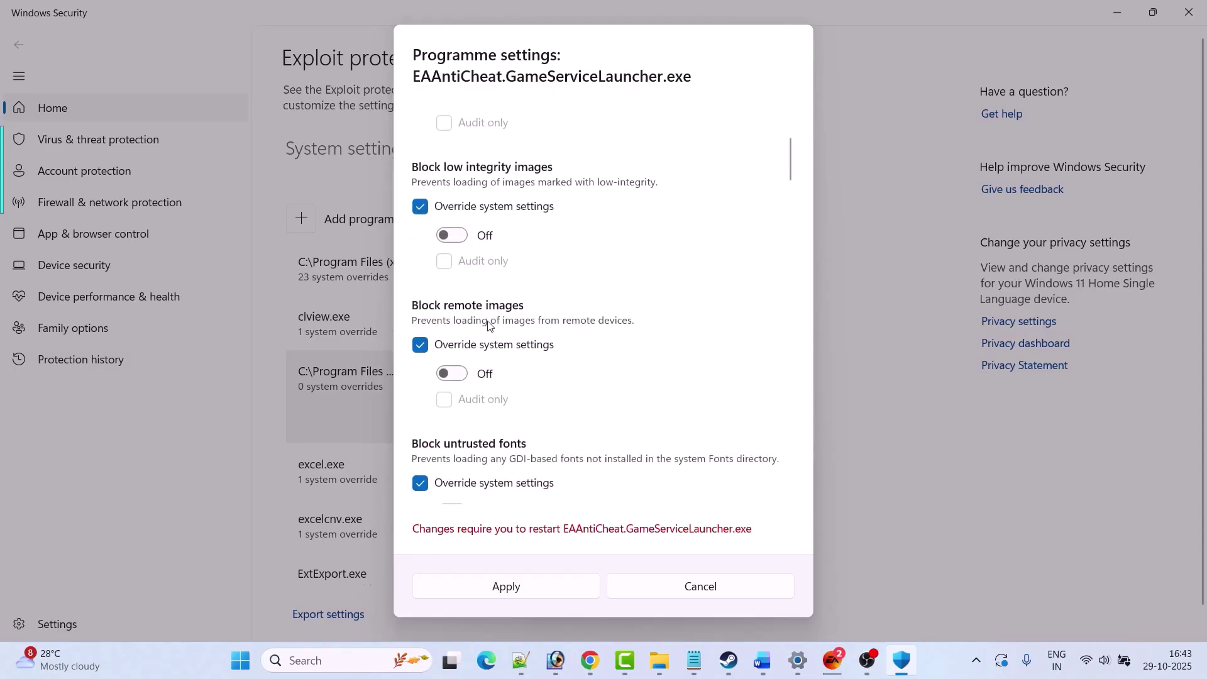
pyautogui.scroll(-7, 530, 362)
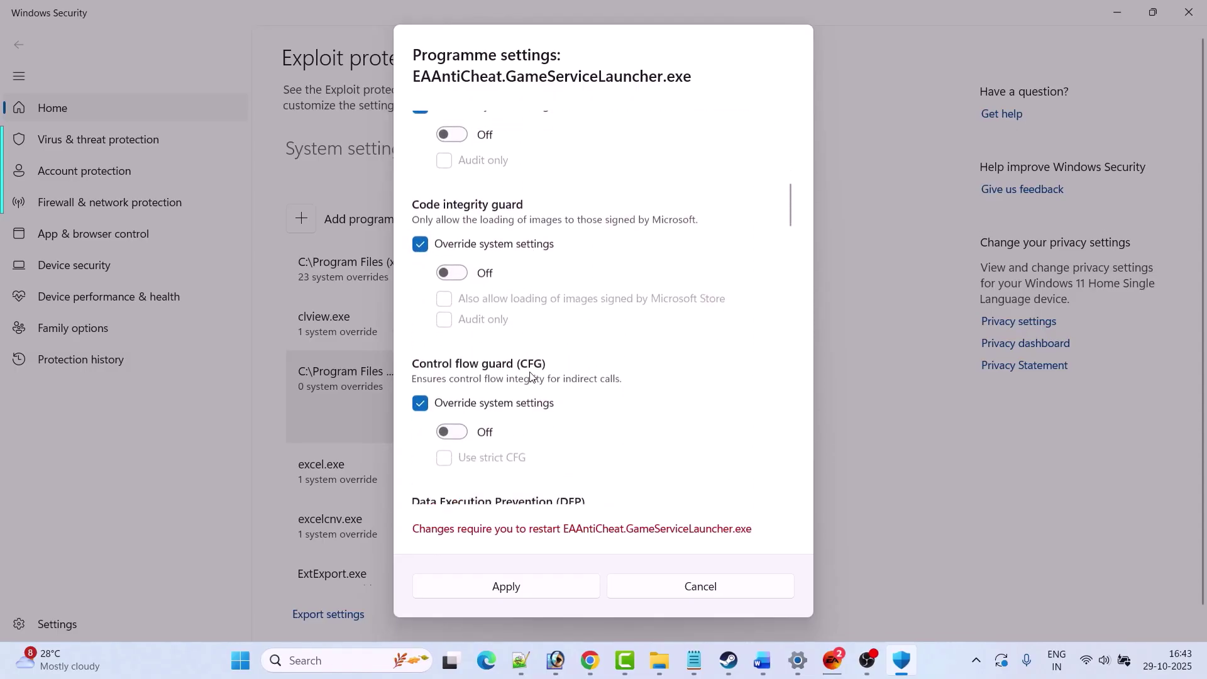
pyautogui.scroll(-7, 530, 376)
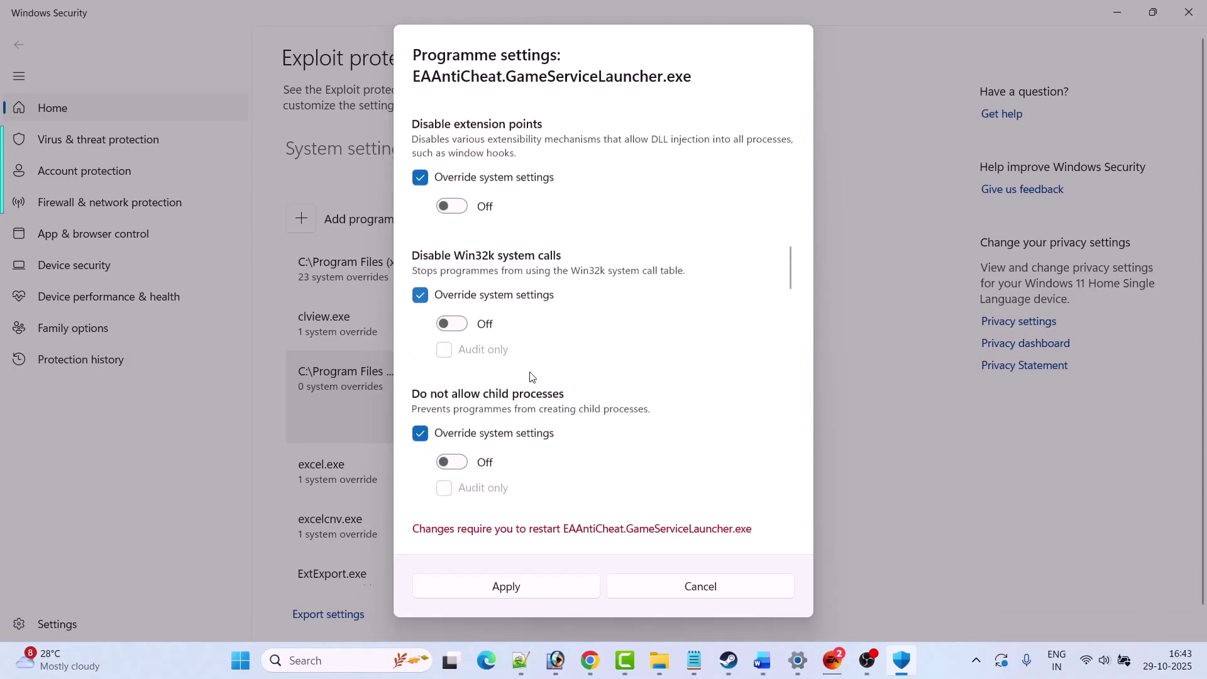
pyautogui.scroll(-6, 530, 376)
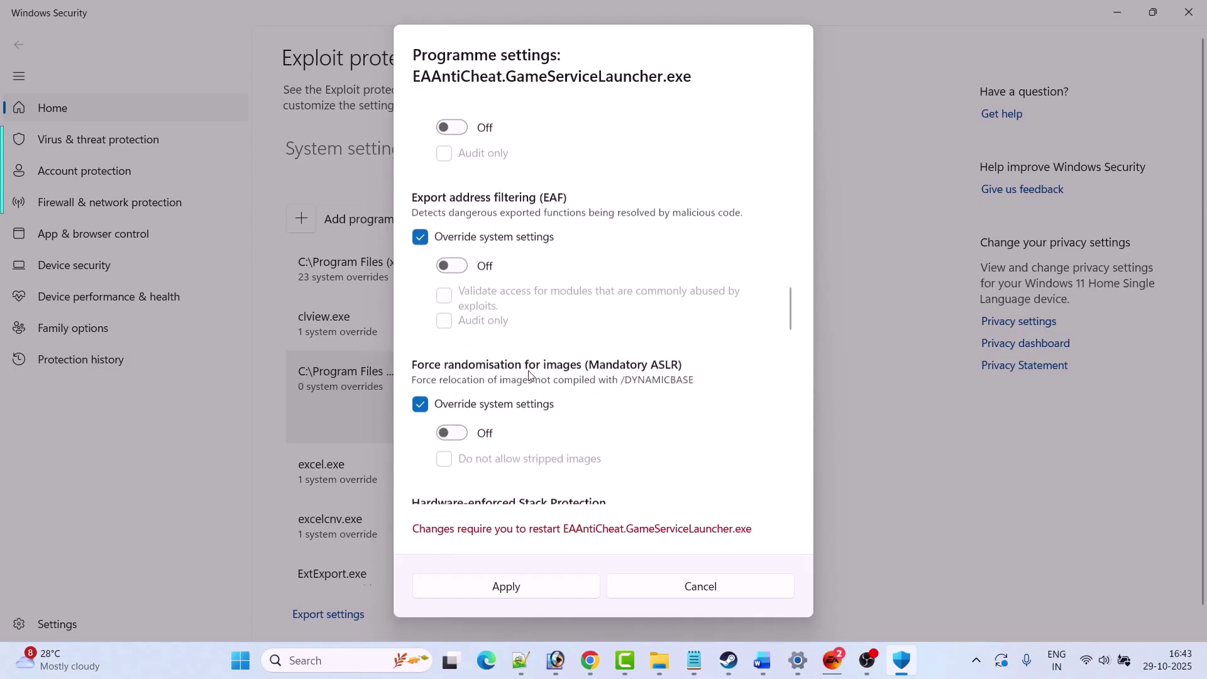
pyautogui.scroll(-10, 530, 376)
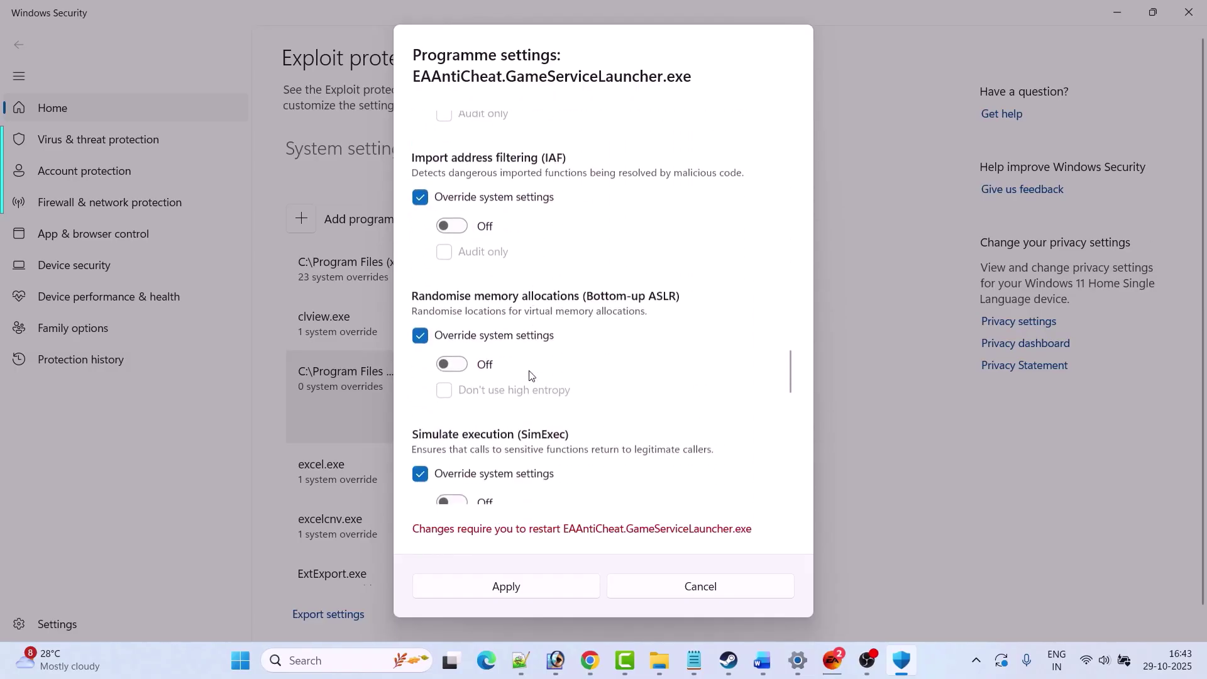
pyautogui.scroll(-6, 530, 376)
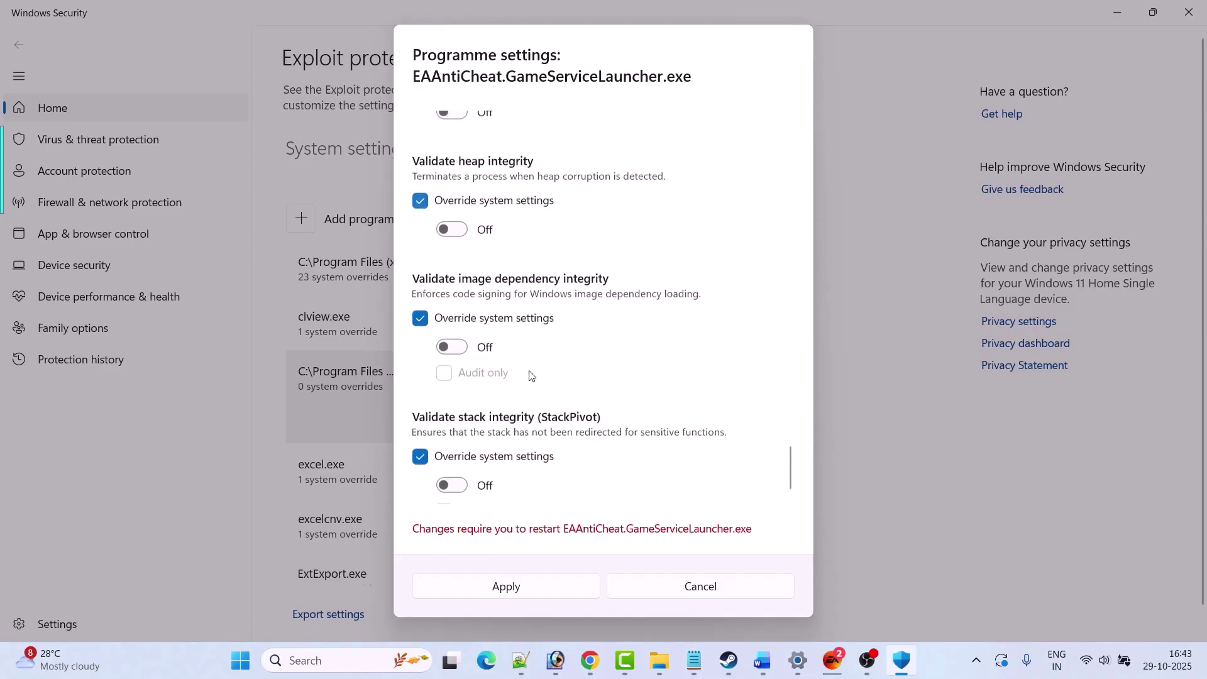
pyautogui.click(496, 587)
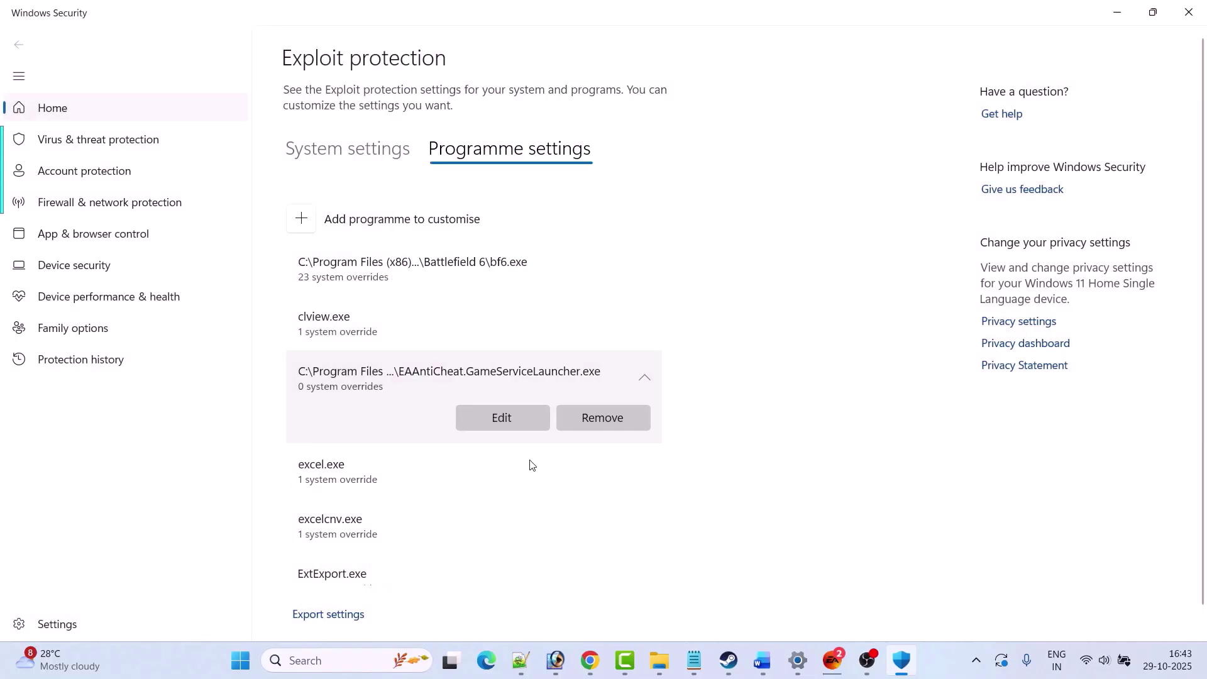
# Step: Expand bf6.exe and the EAAntiCheat launcher entries to confirm both show 23 system overrides
pyautogui.click(728, 660)
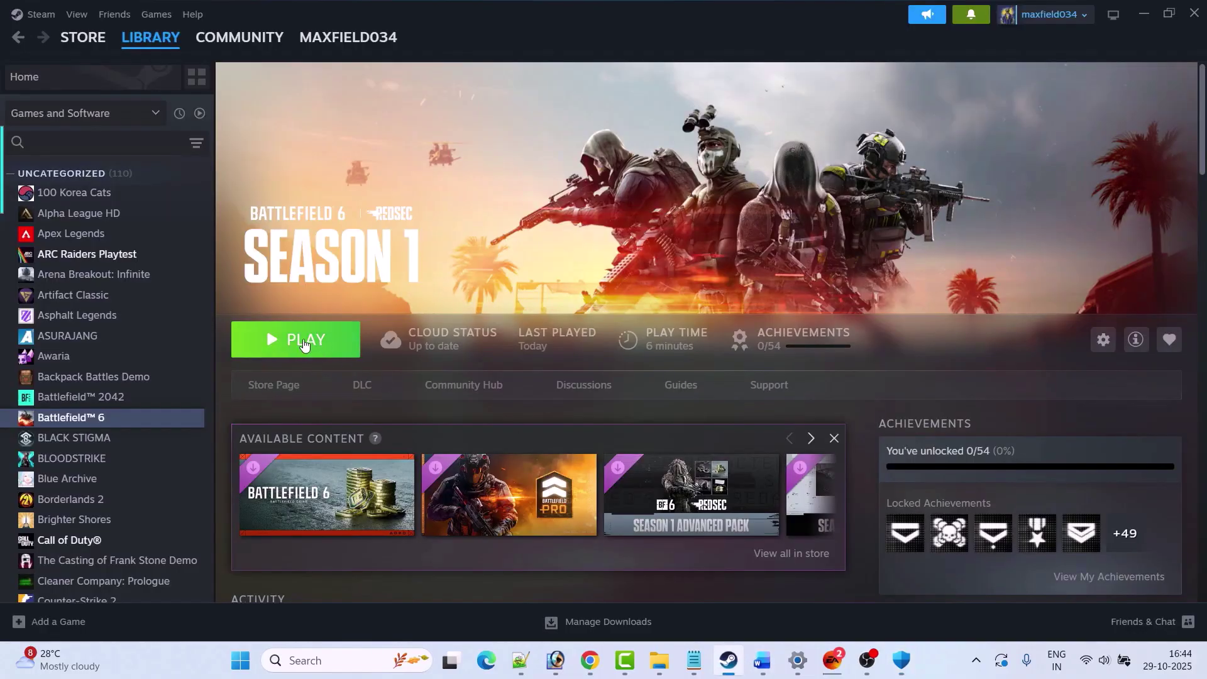
pyautogui.hotkey('alt', 'Tab')
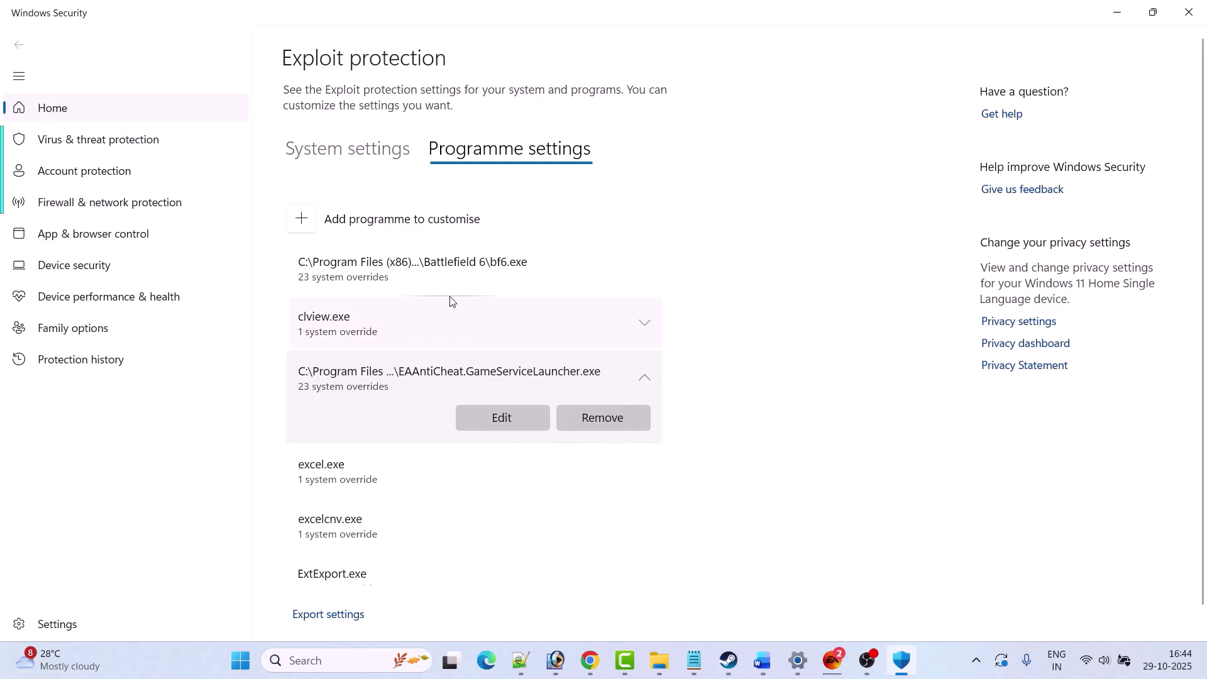
pyautogui.click(455, 280)
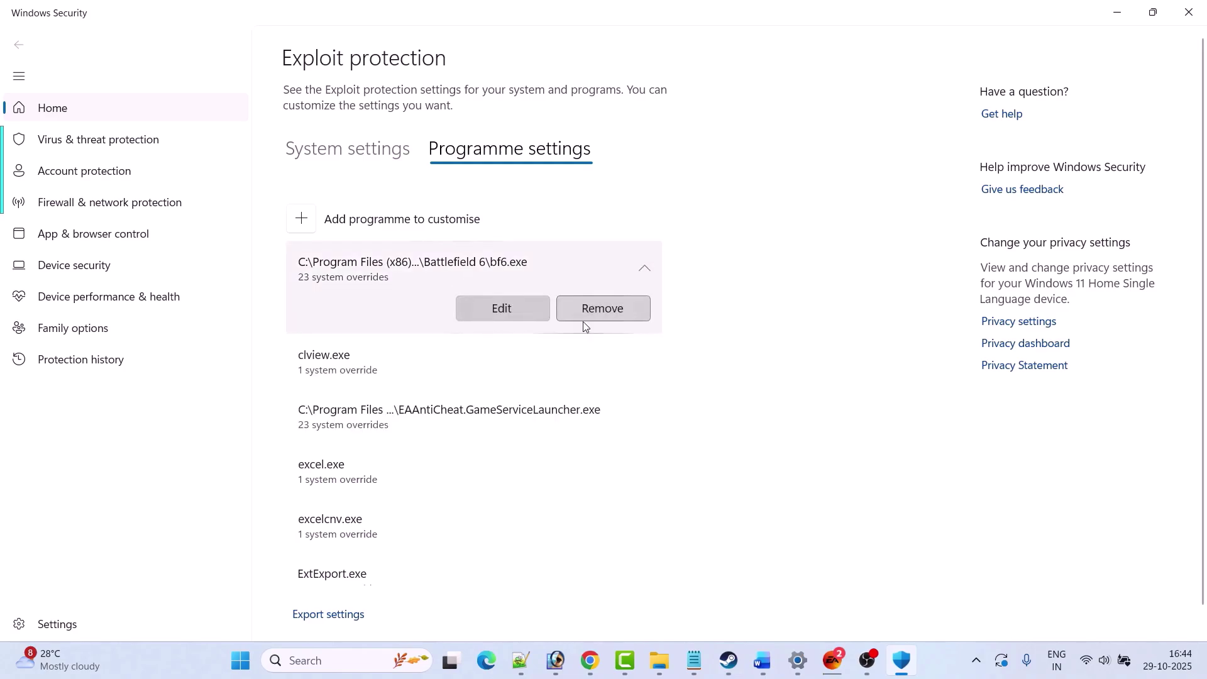
pyautogui.click(458, 396)
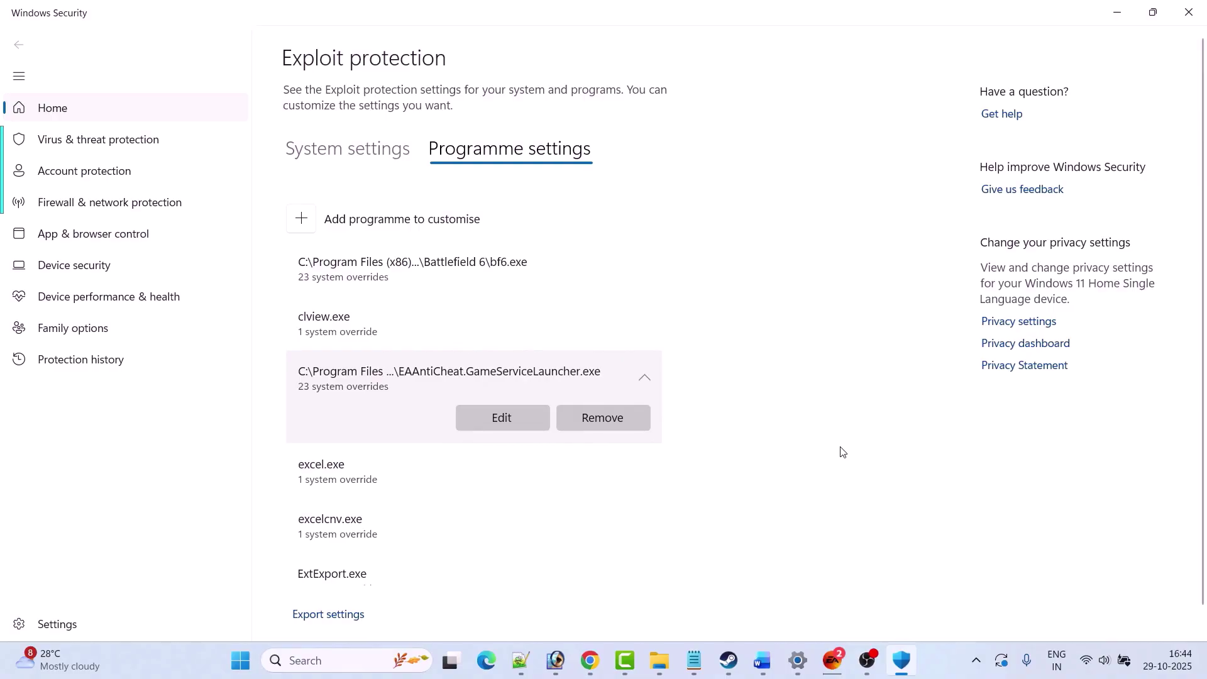
pyautogui.hotkey('alt', 'Tab')
pyautogui.scroll(-1, 606, 469)
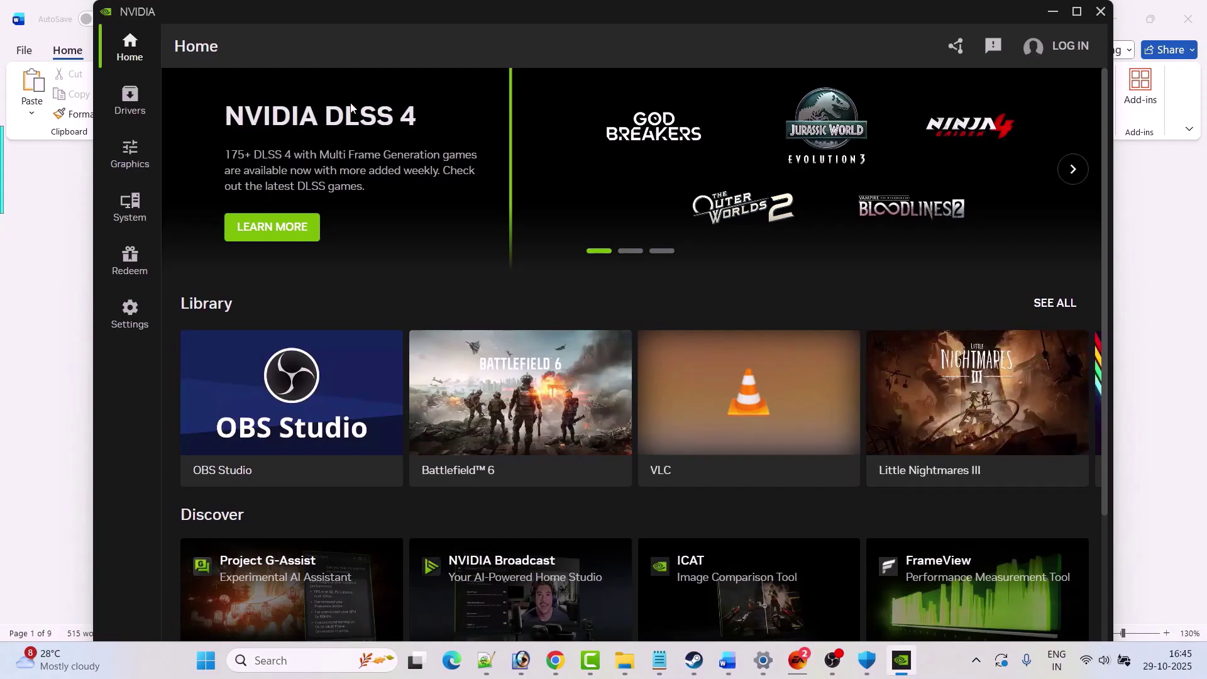
# Step: Check Battlefield 6's Smooth Motion setting under Program Settings in NVIDIA App Graphics
pyautogui.click(131, 162)
pyautogui.click(270, 229)
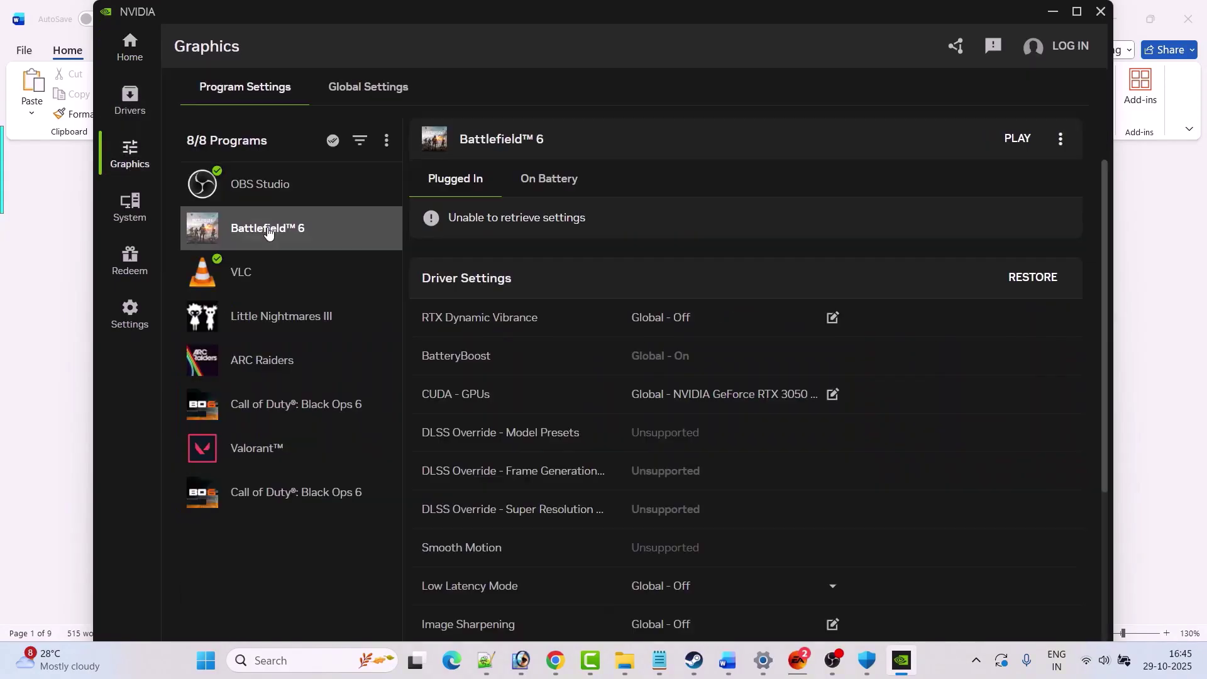
pyautogui.scroll(-5, 928, 493)
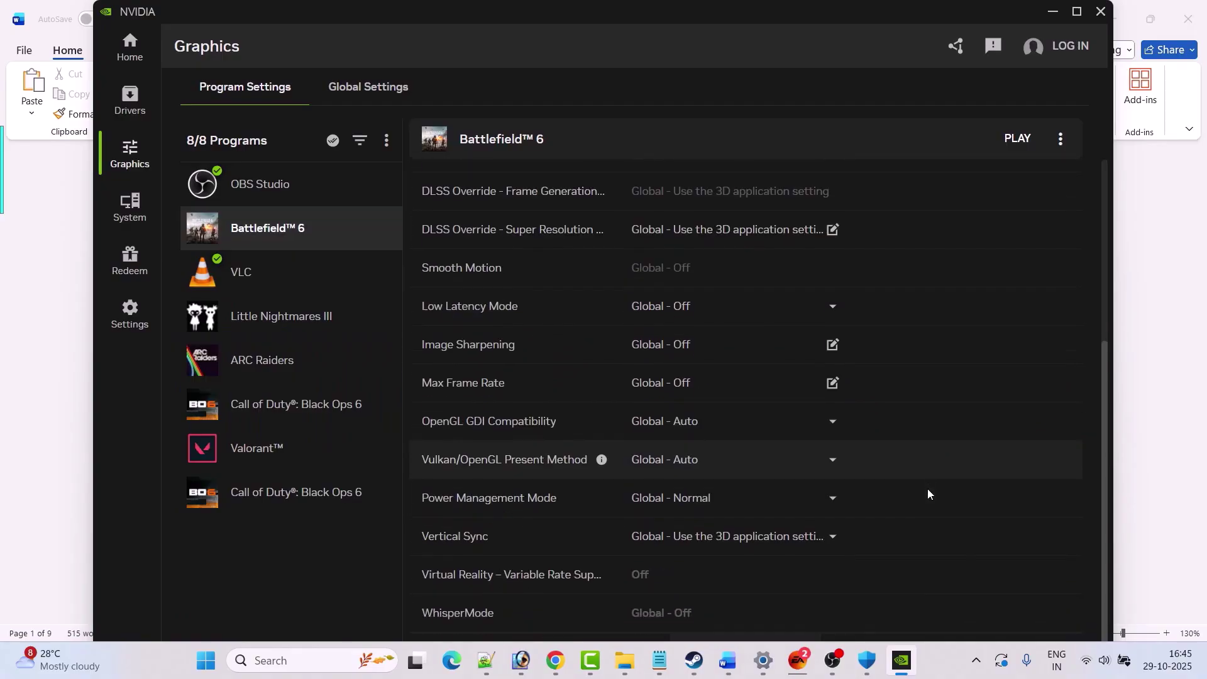
pyautogui.scroll(4, 926, 489)
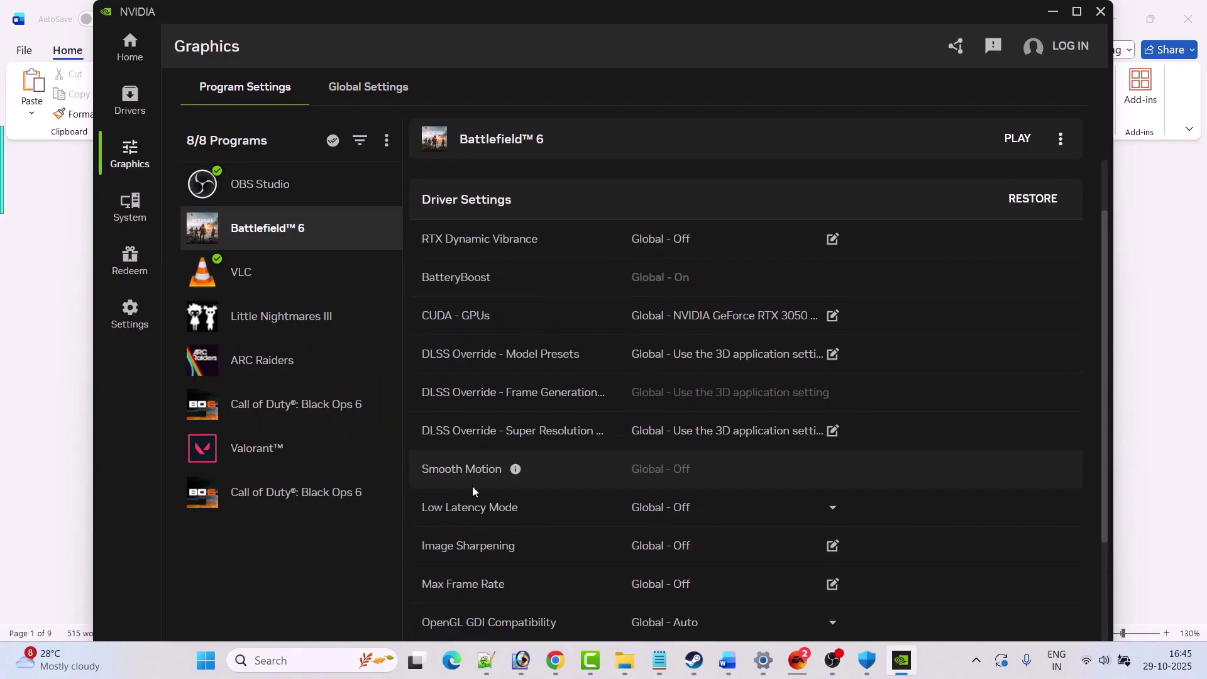
pyautogui.scroll(-1, 677, 475)
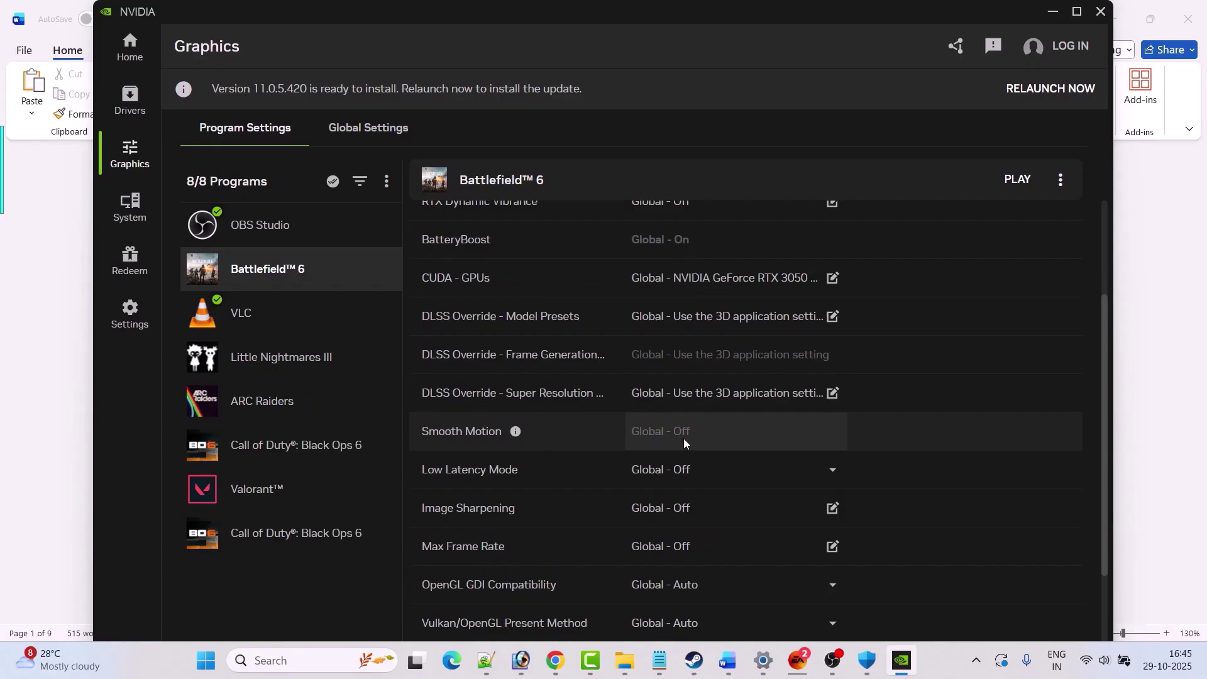
# Step: Confirm Smooth Motion is also off in the Global Settings tab
pyautogui.click(377, 138)
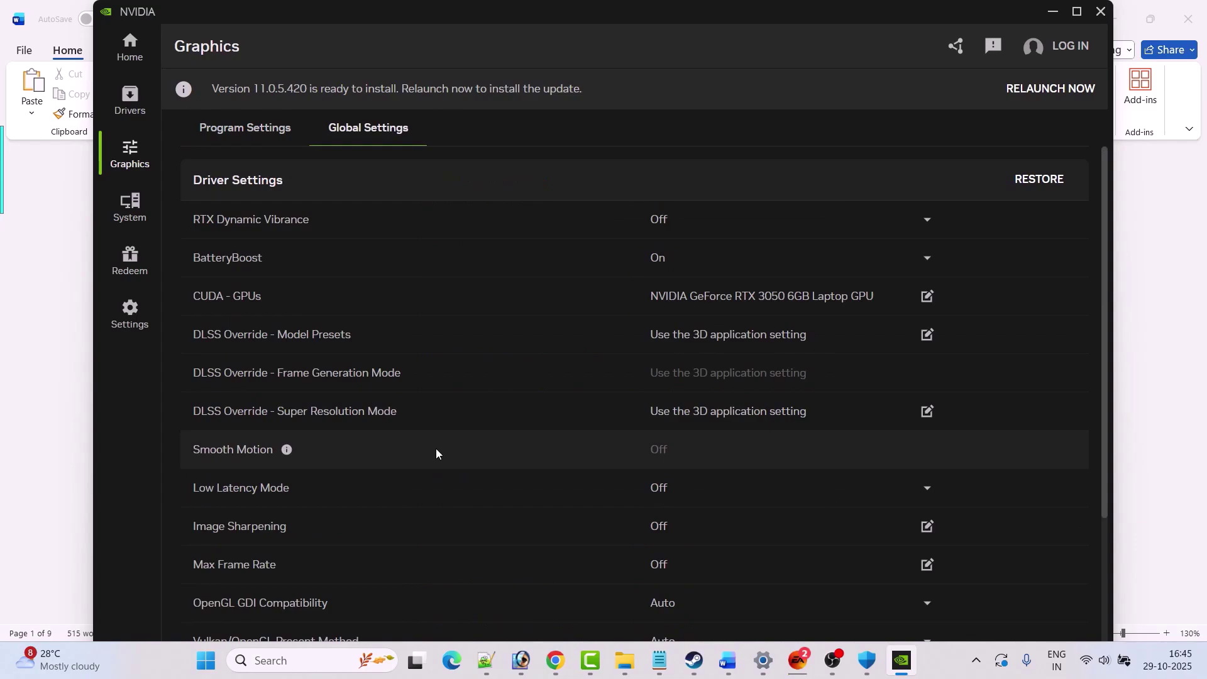
pyautogui.scroll(-2, 436, 450)
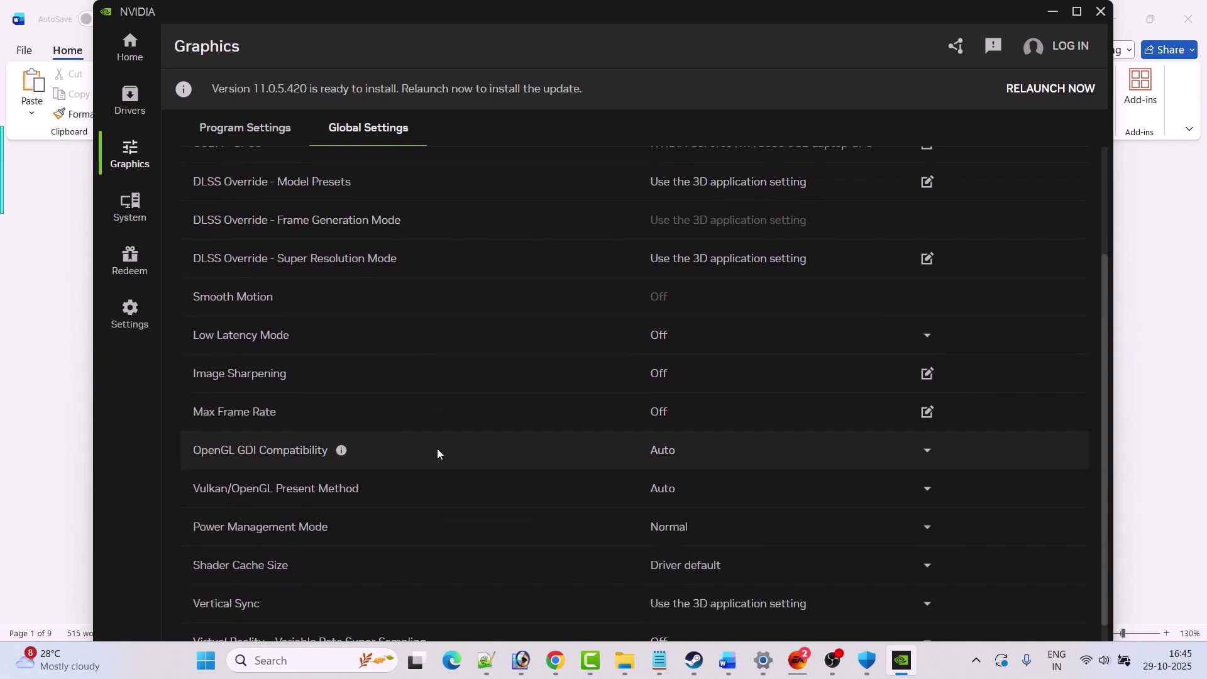
pyautogui.scroll(1, 670, 376)
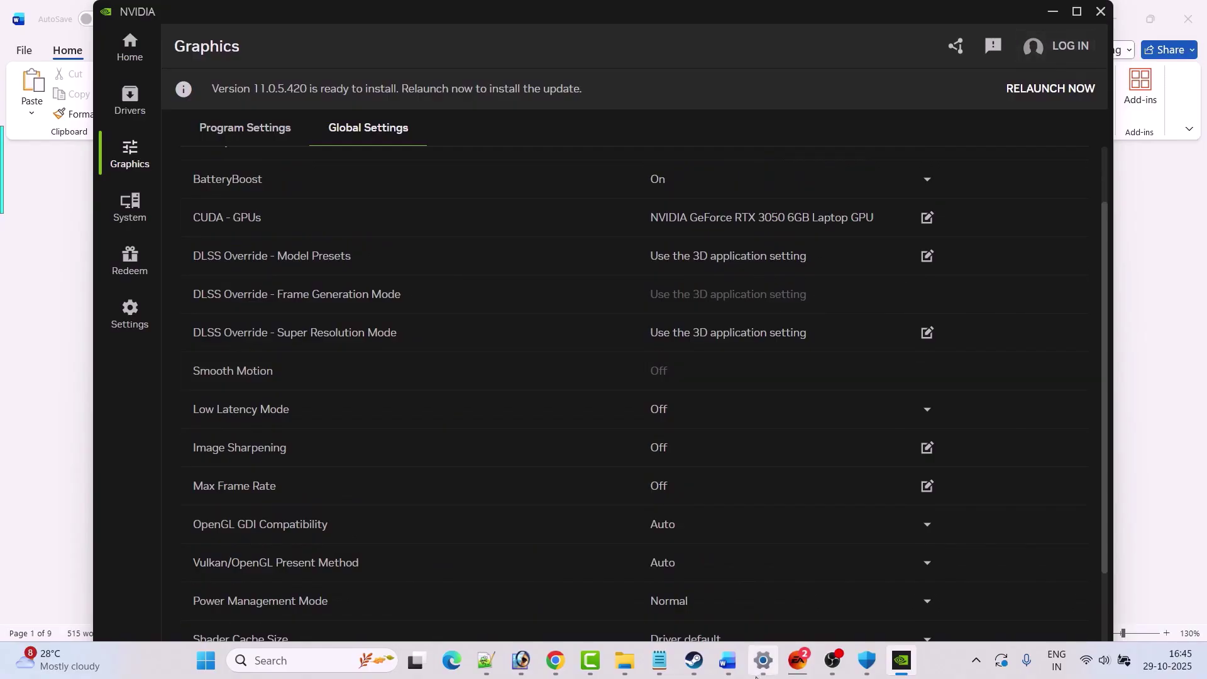
pyautogui.click(695, 649)
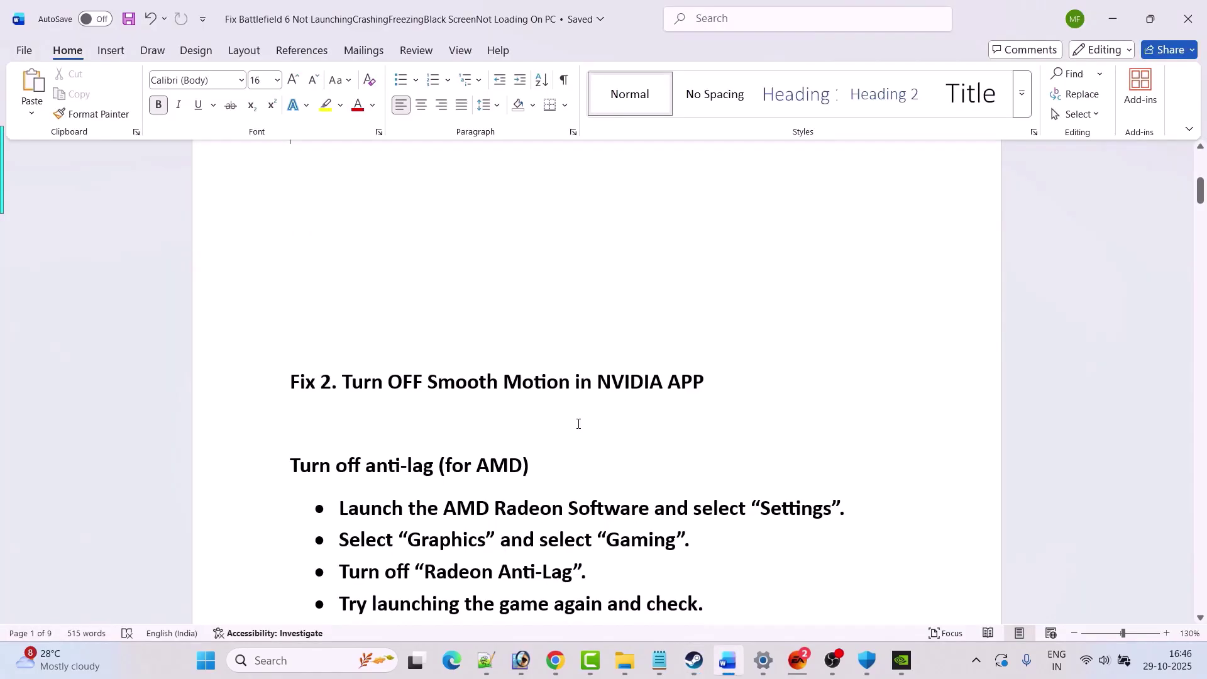
# Step: Scroll the Word guide past the AMD anti-lag steps to the Fix 3 -dx11/-dx12 heading
pyautogui.scroll(-2, 520, 371)
pyautogui.moveTo(521, 371); pyautogui.dragTo(440, 370)
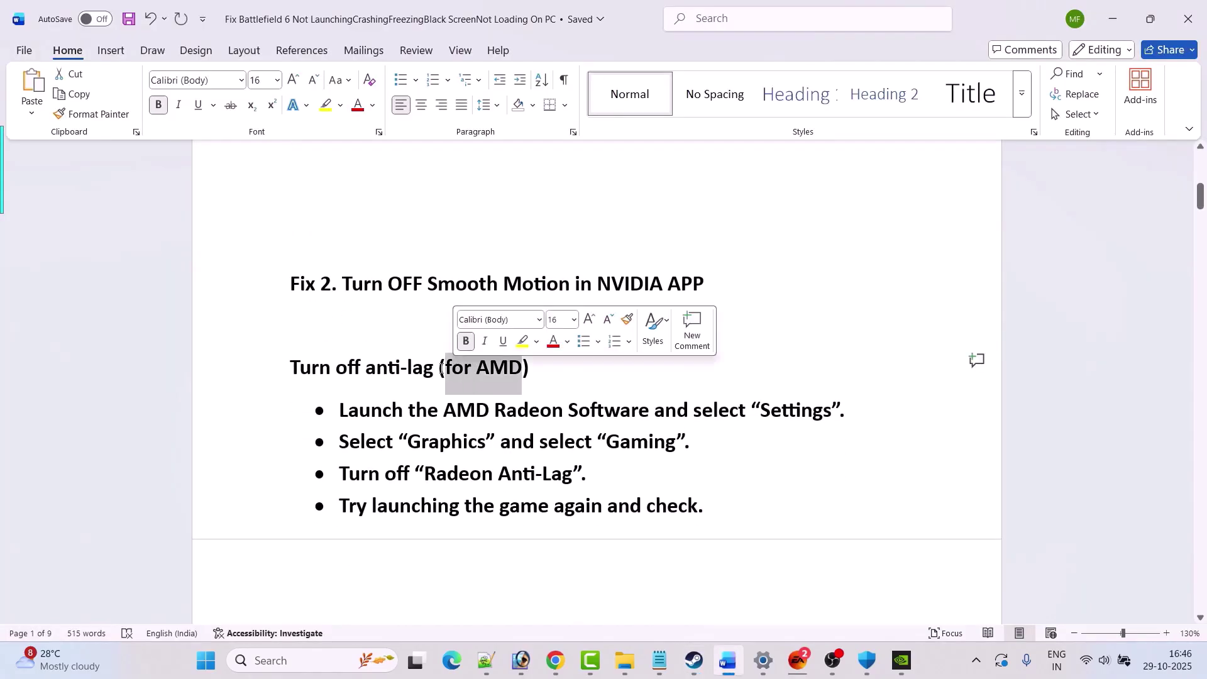
pyautogui.moveTo(338, 368); pyautogui.dragTo(421, 363)
pyautogui.click(436, 473)
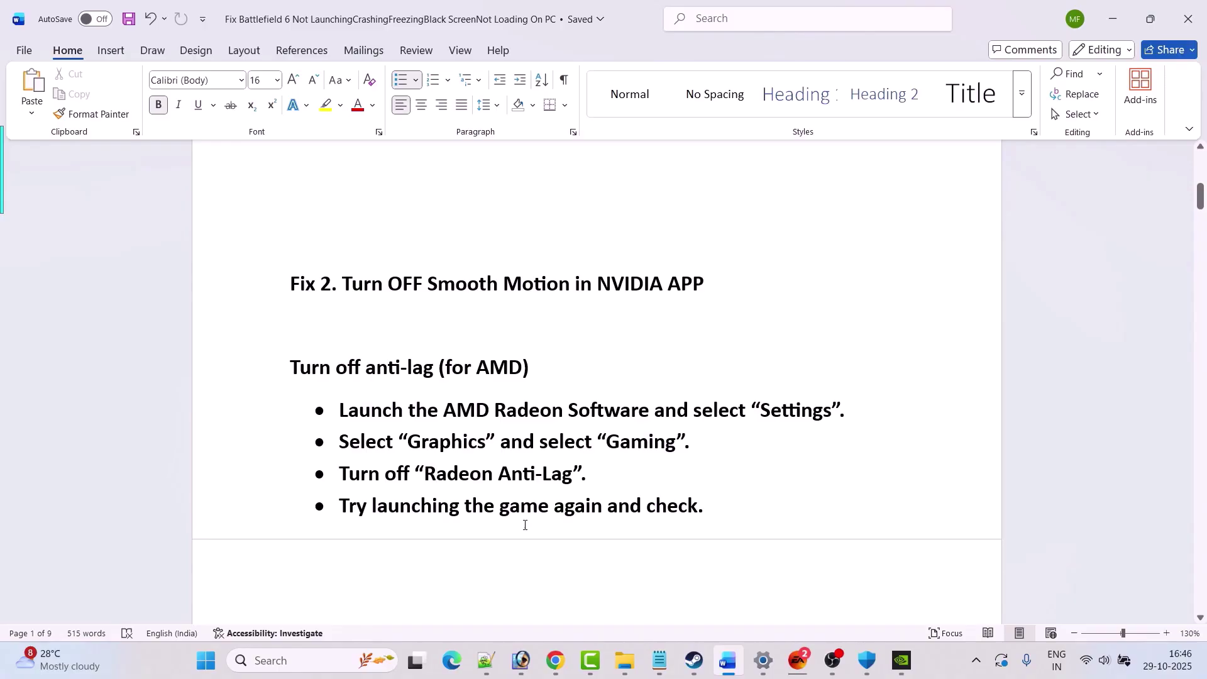
pyautogui.scroll(-5, 755, 508)
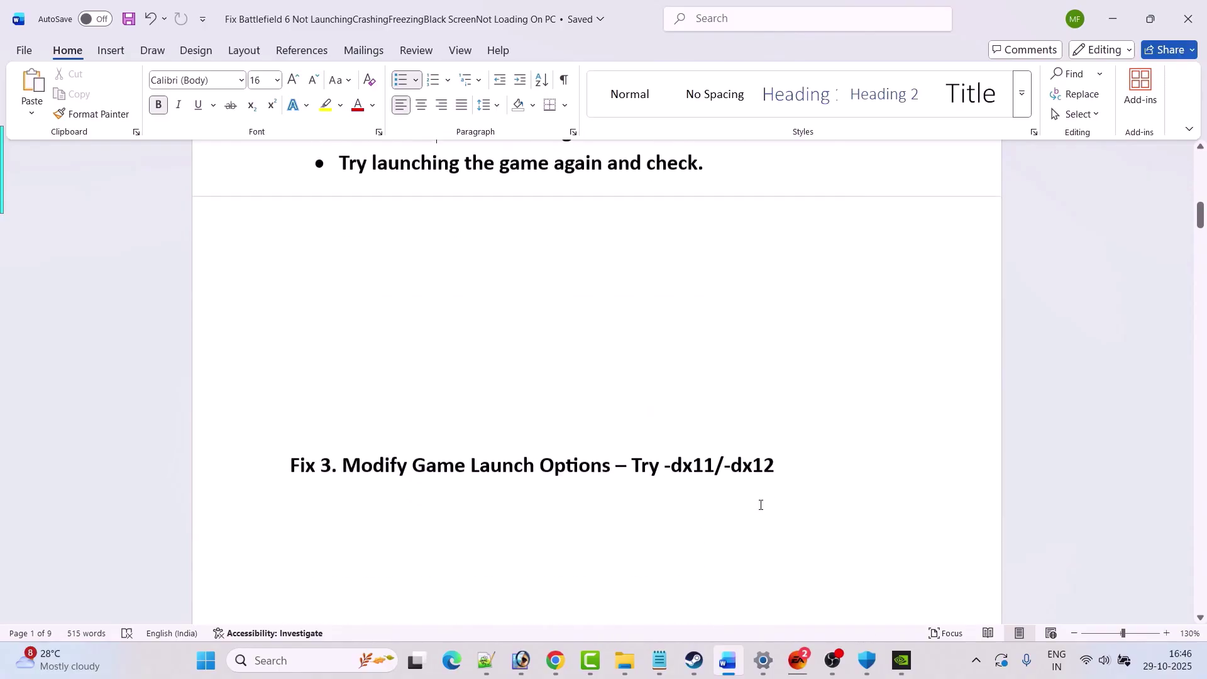
pyautogui.moveTo(343, 466); pyautogui.dragTo(775, 465)
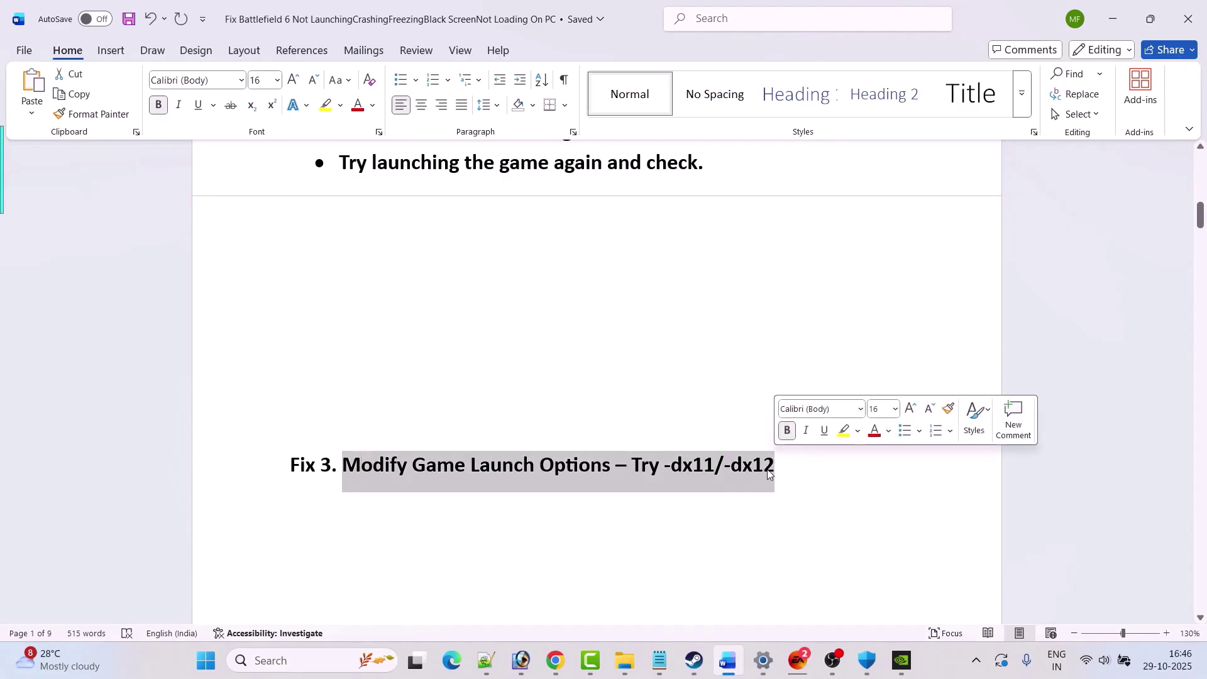
pyautogui.click(733, 577)
# Step: Try -dx11 as Battlefield 6's Steam launch option
pyautogui.click(696, 662)
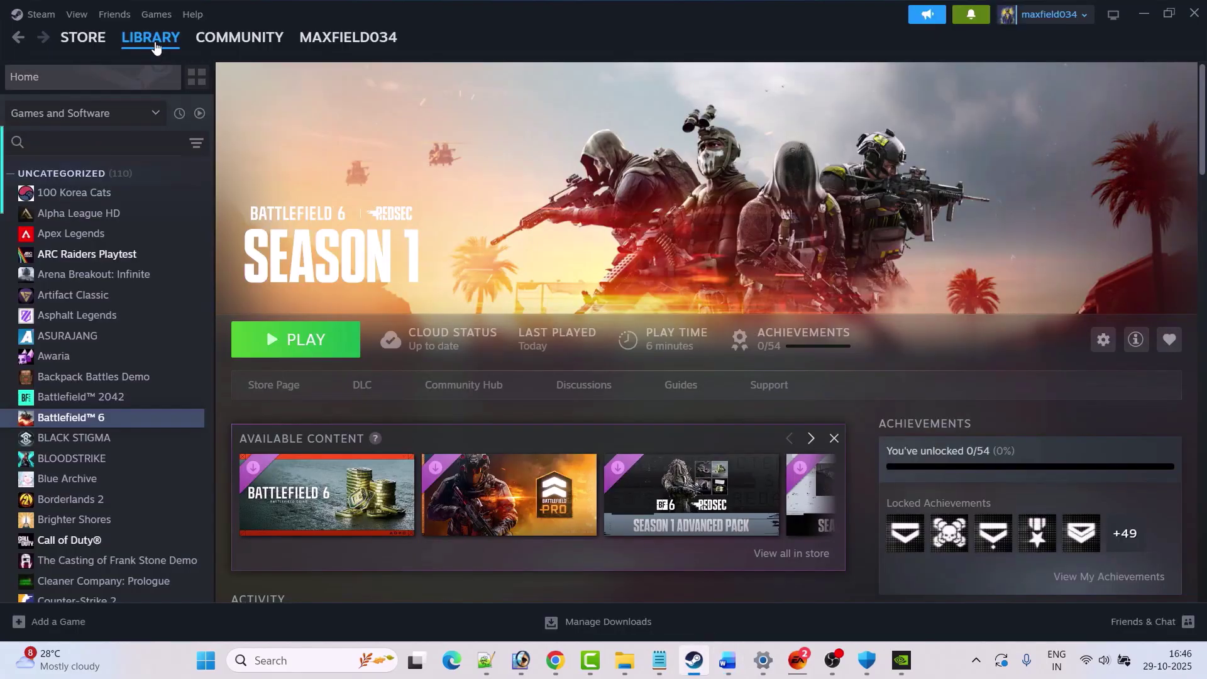
pyautogui.rightClick(121, 423)
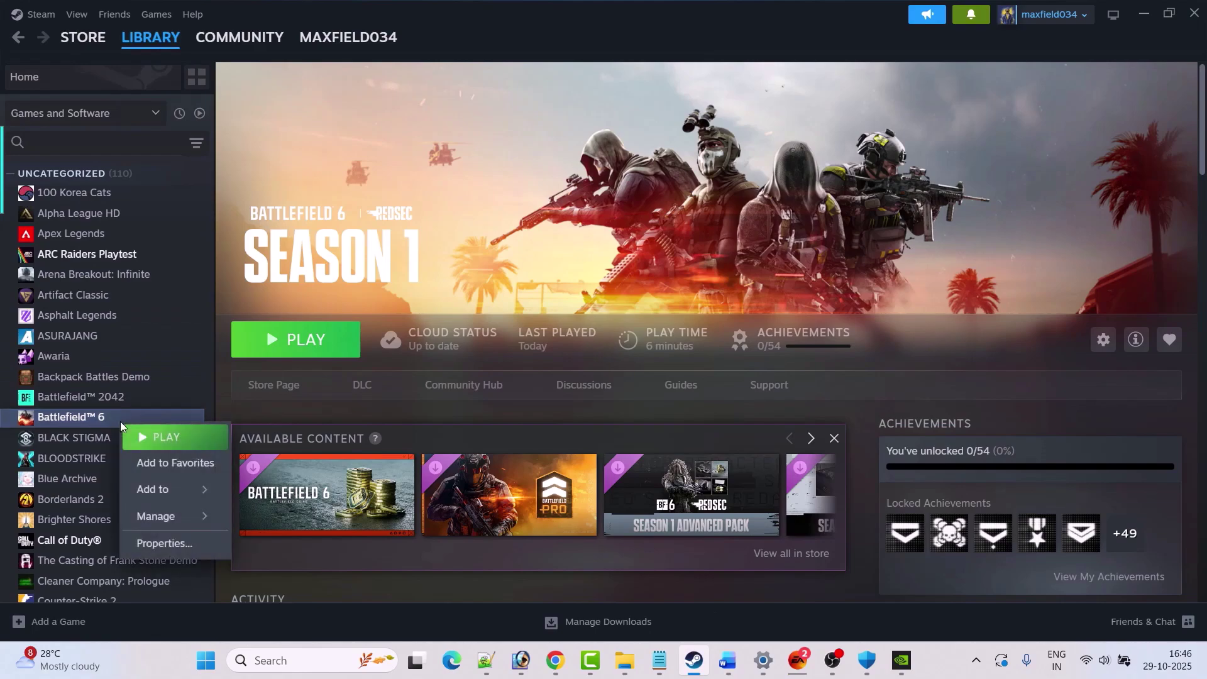
pyautogui.click(180, 542)
pyautogui.click(563, 446)
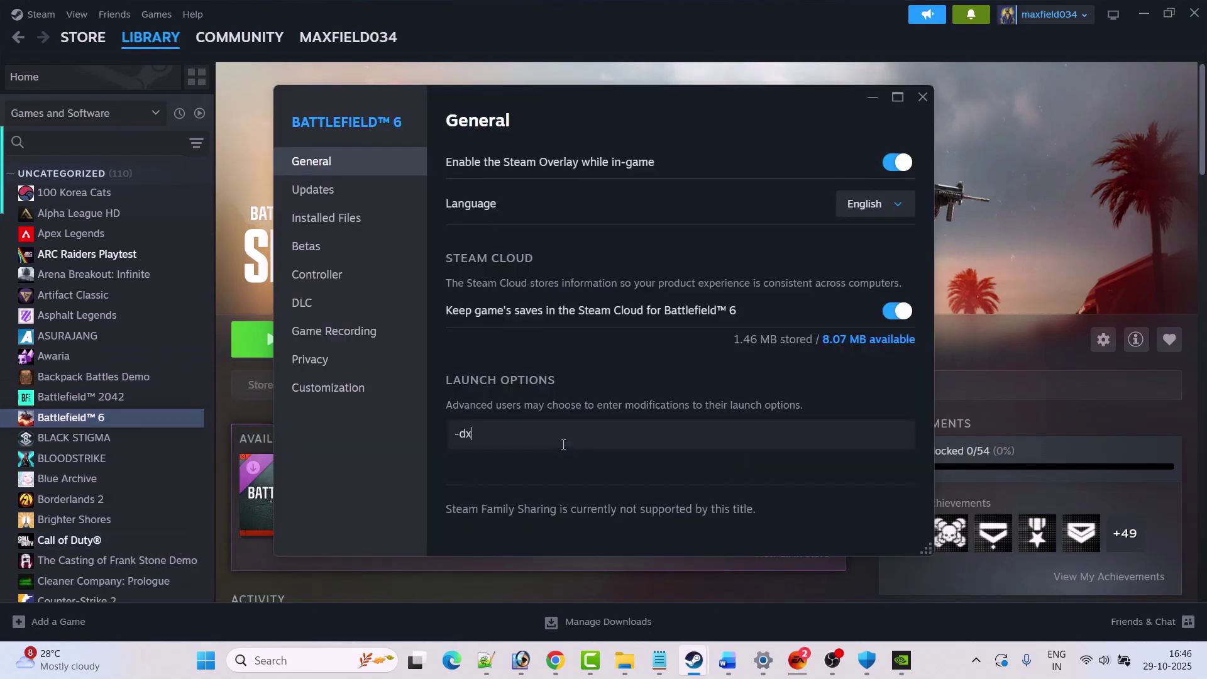
pyautogui.click(922, 96)
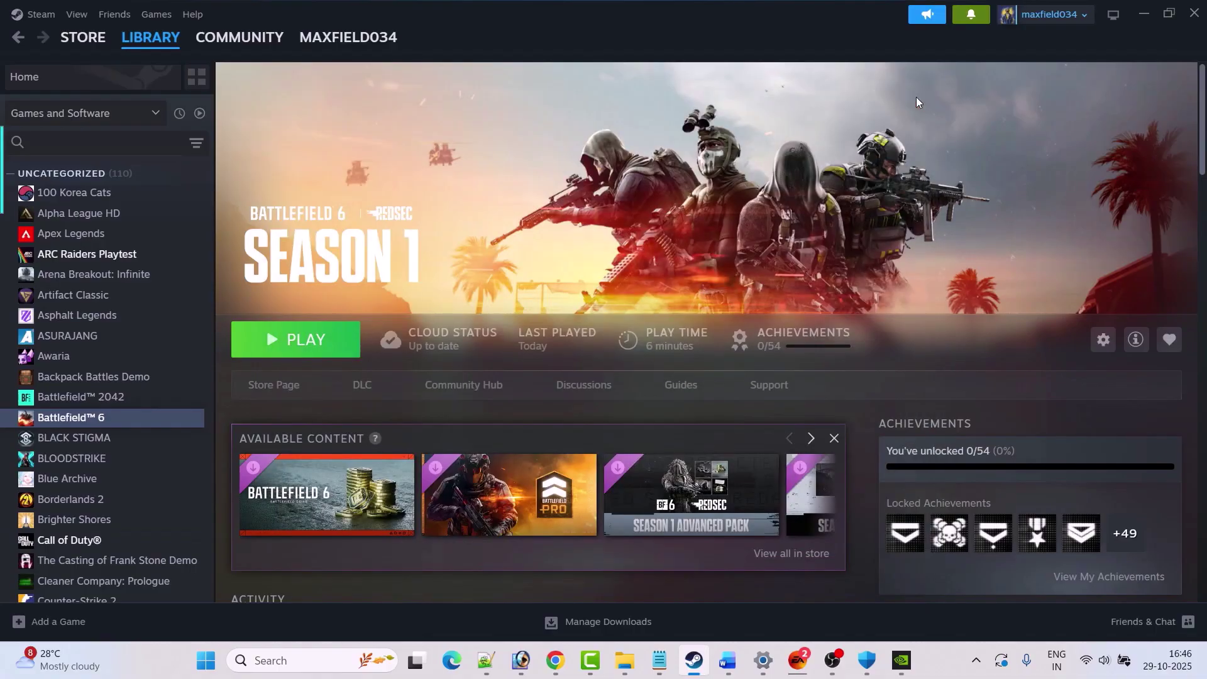
# Step: Change Battlefield 6's launch option to -dx12
pyautogui.rightClick(126, 421)
pyautogui.click(186, 541)
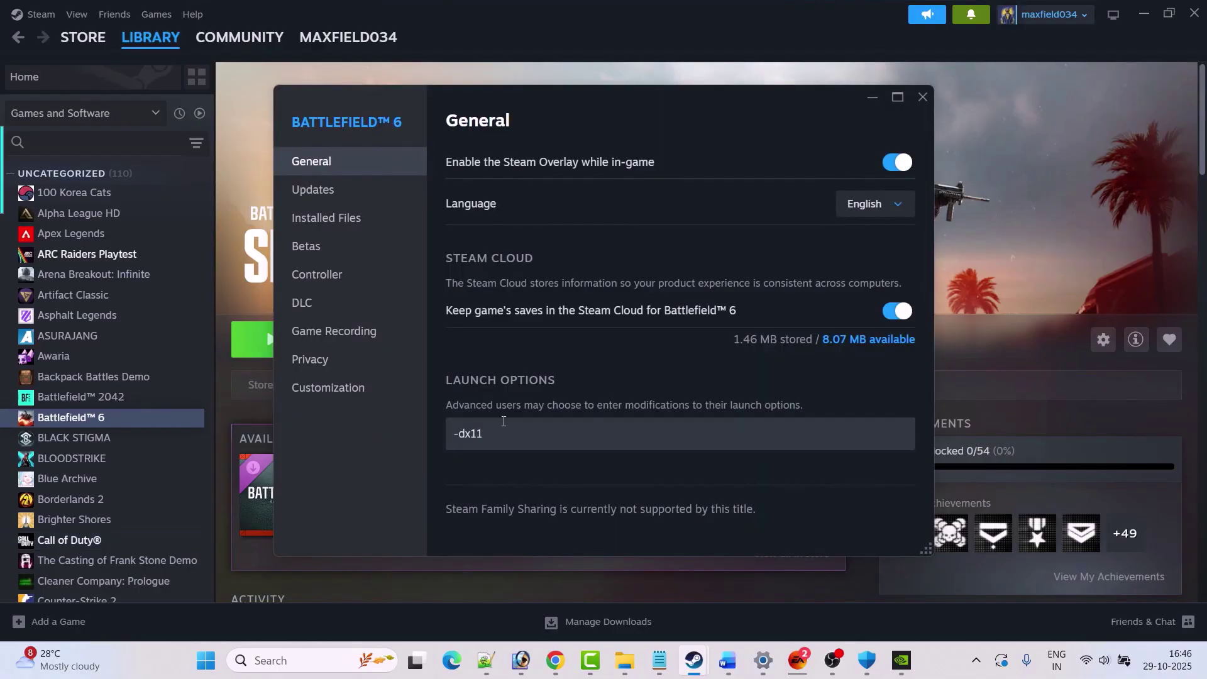
pyautogui.click(506, 428)
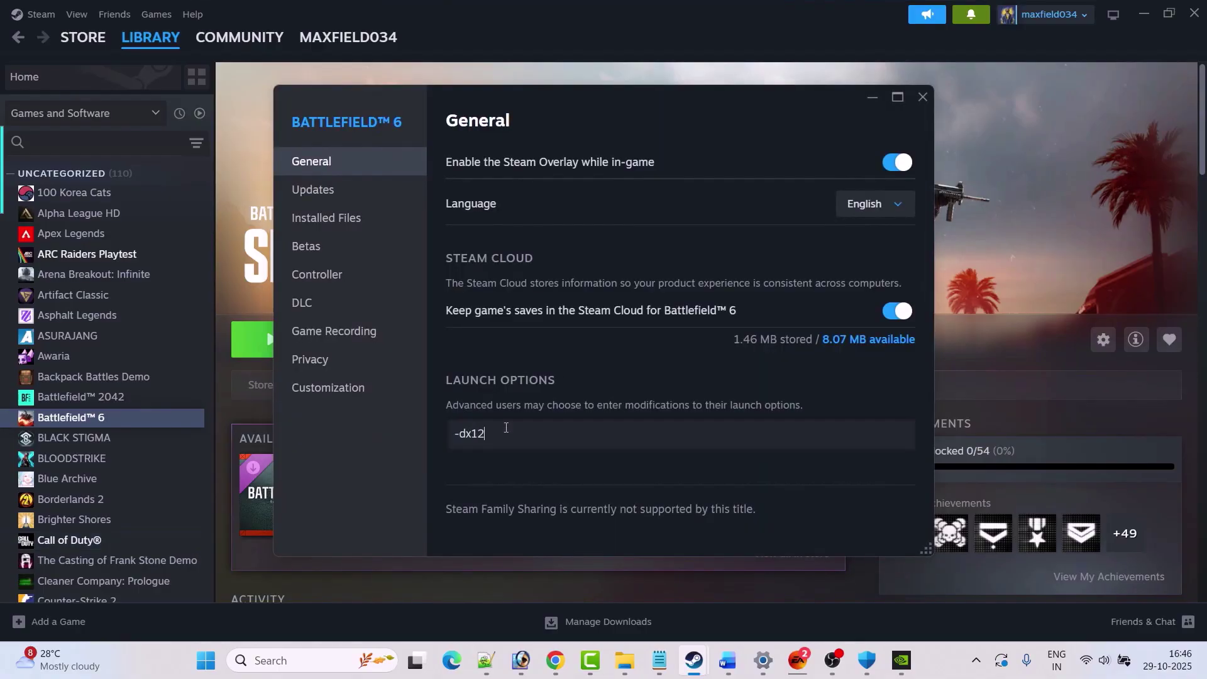
pyautogui.click(922, 96)
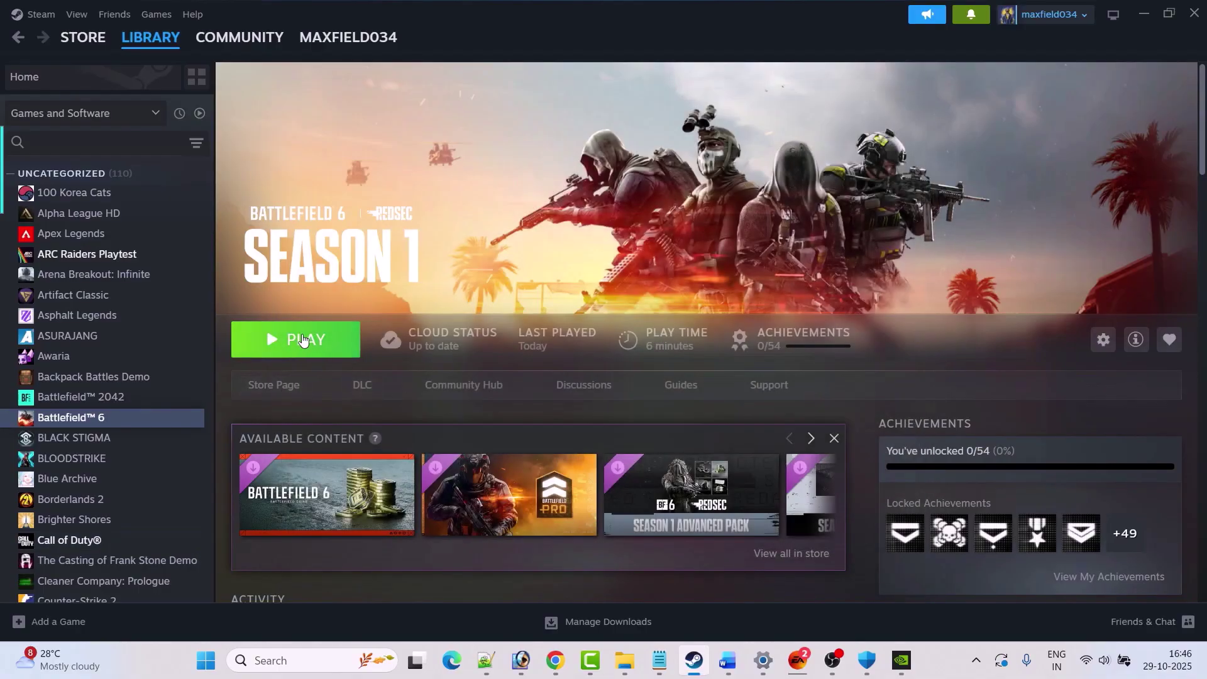
# Step: Delete the launch option text, leaving Battlefield 6's launch options empty
pyautogui.rightClick(129, 421)
pyautogui.click(178, 542)
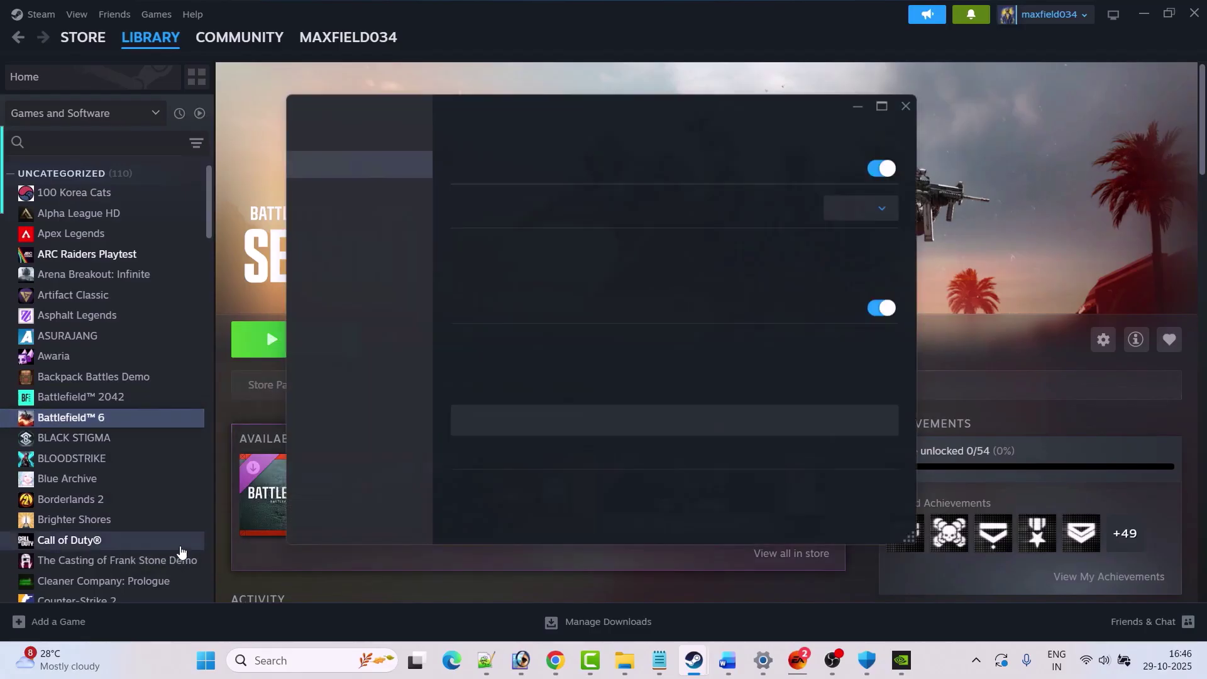
pyautogui.moveTo(484, 433); pyautogui.dragTo(441, 433)
pyautogui.press('BackSpace')
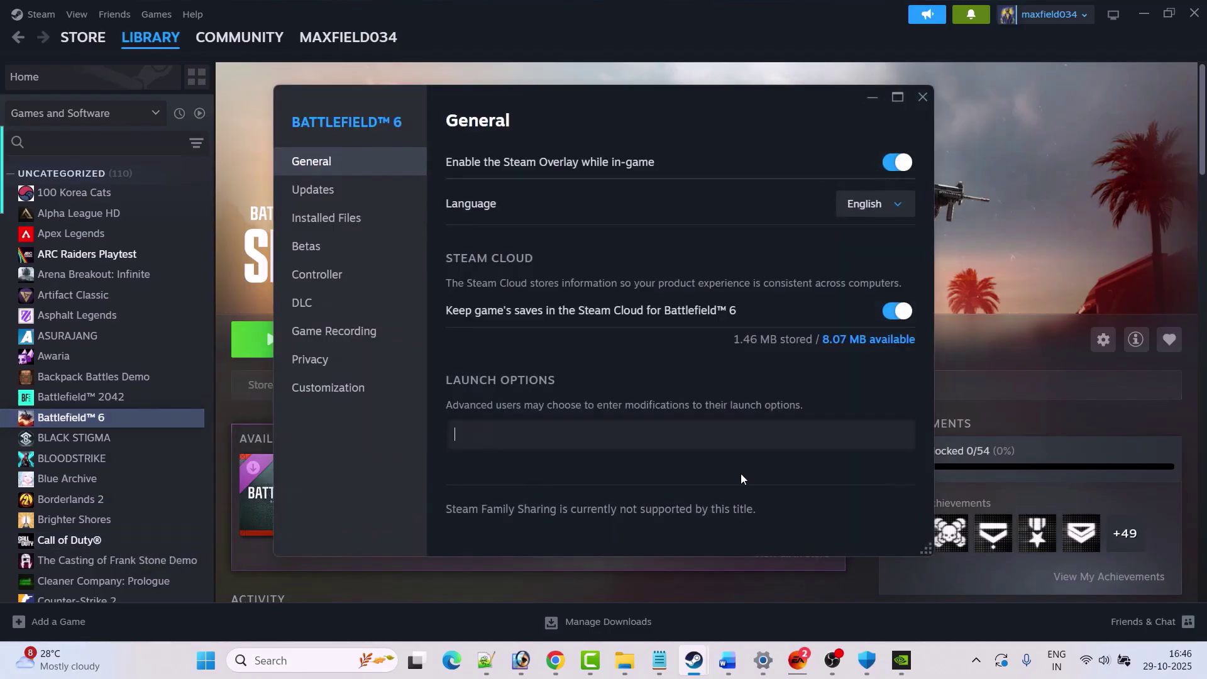
pyautogui.click(921, 98)
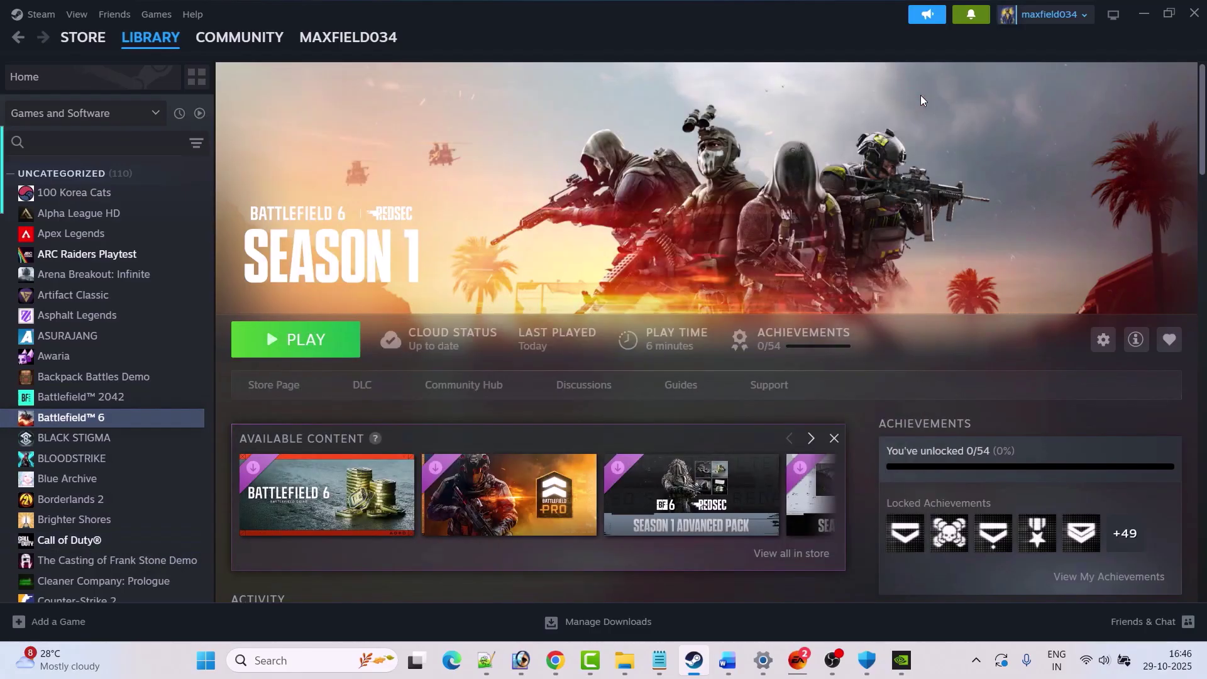
# Step: Scroll the Word notes down to the Fix 5 heading 'Uninstall and Reinstall EA AntiCheat'
pyautogui.click(727, 660)
pyautogui.scroll(-5, 507, 418)
pyautogui.scroll(-2, 506, 418)
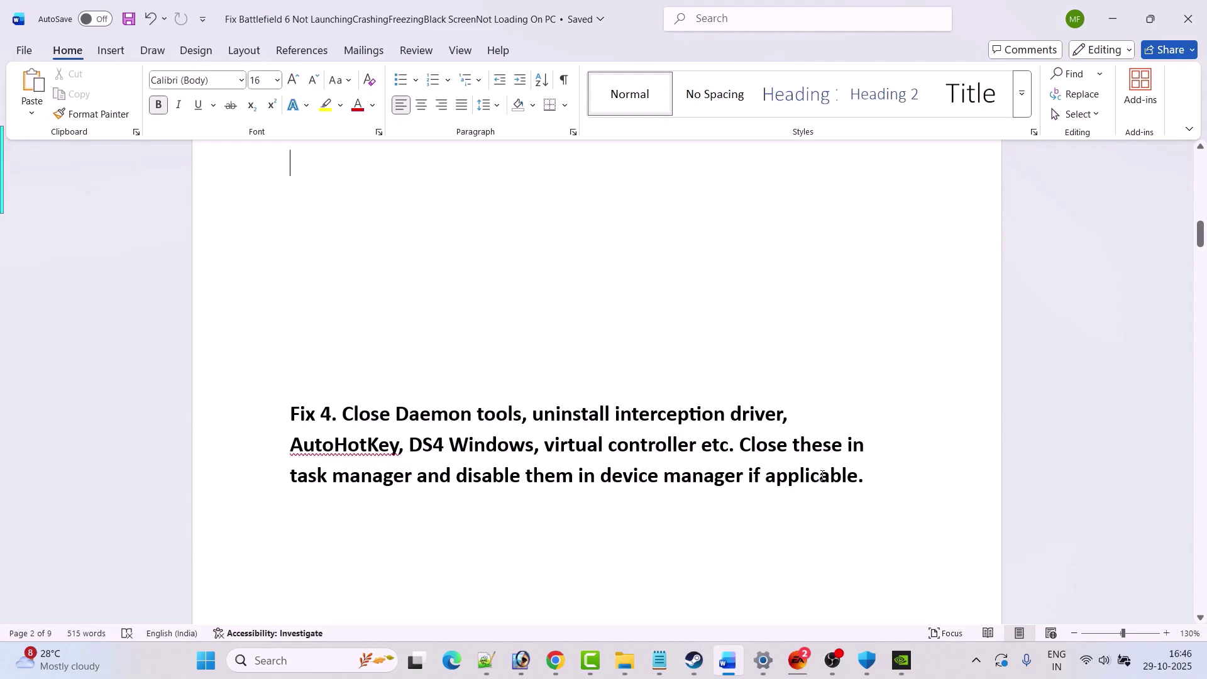
pyautogui.scroll(-6, 695, 464)
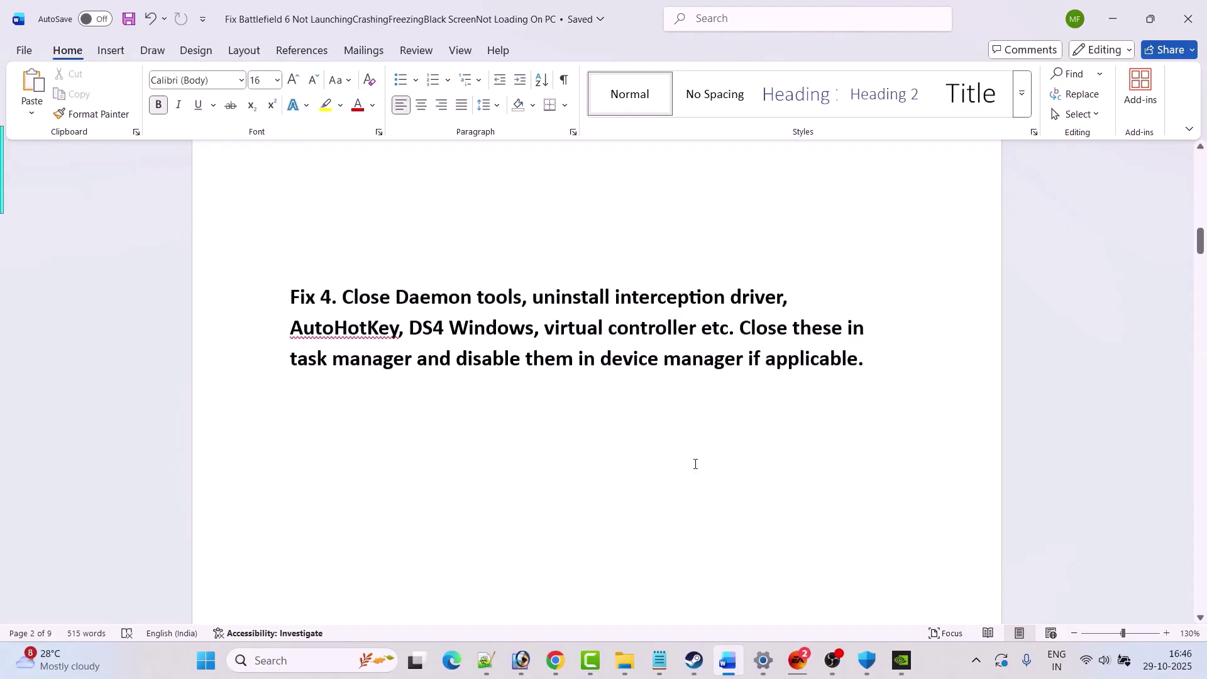
pyautogui.scroll(-1, 695, 464)
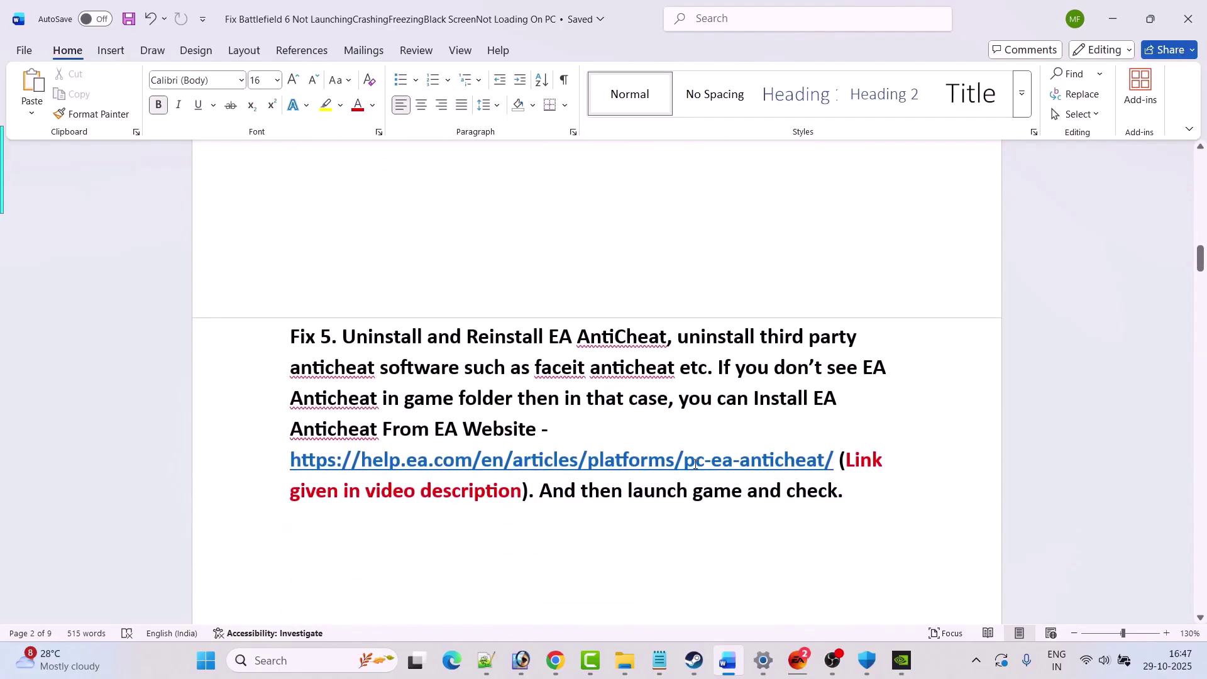
pyautogui.scroll(-1, 665, 373)
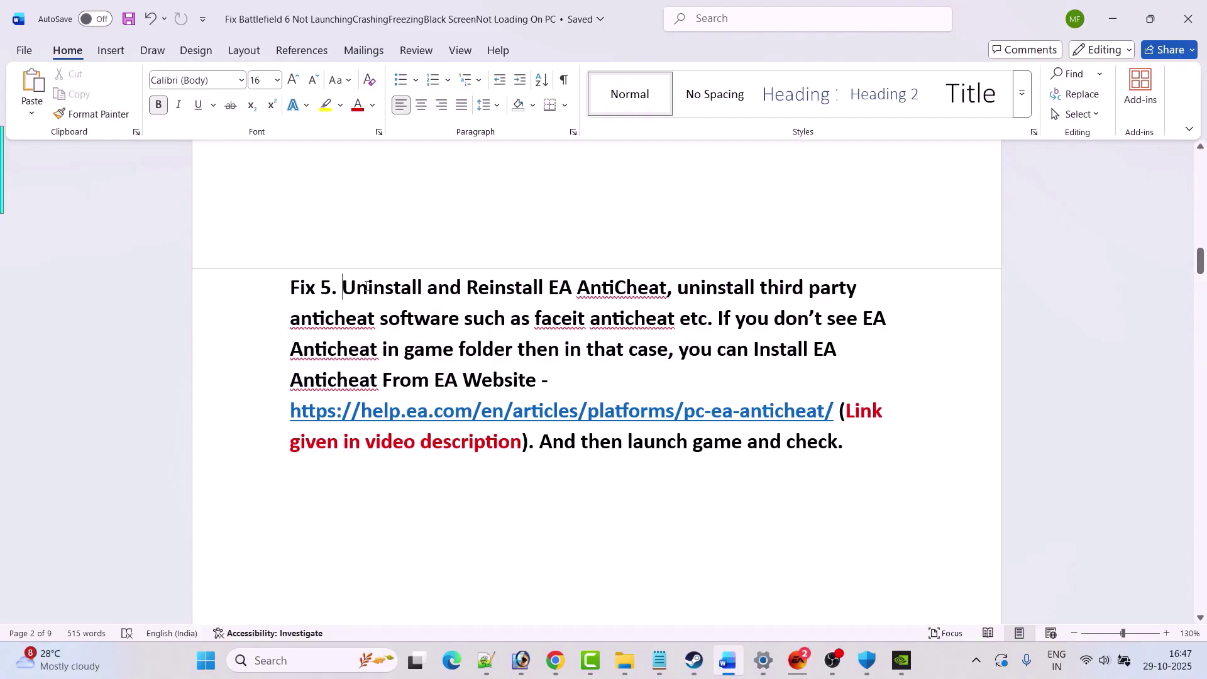
pyautogui.moveTo(366, 286); pyautogui.dragTo(667, 288)
# Step: Browse Battlefield 6's local files from Steam and open the EAAntiCheat folder
pyautogui.click(735, 352)
pyautogui.click(728, 660)
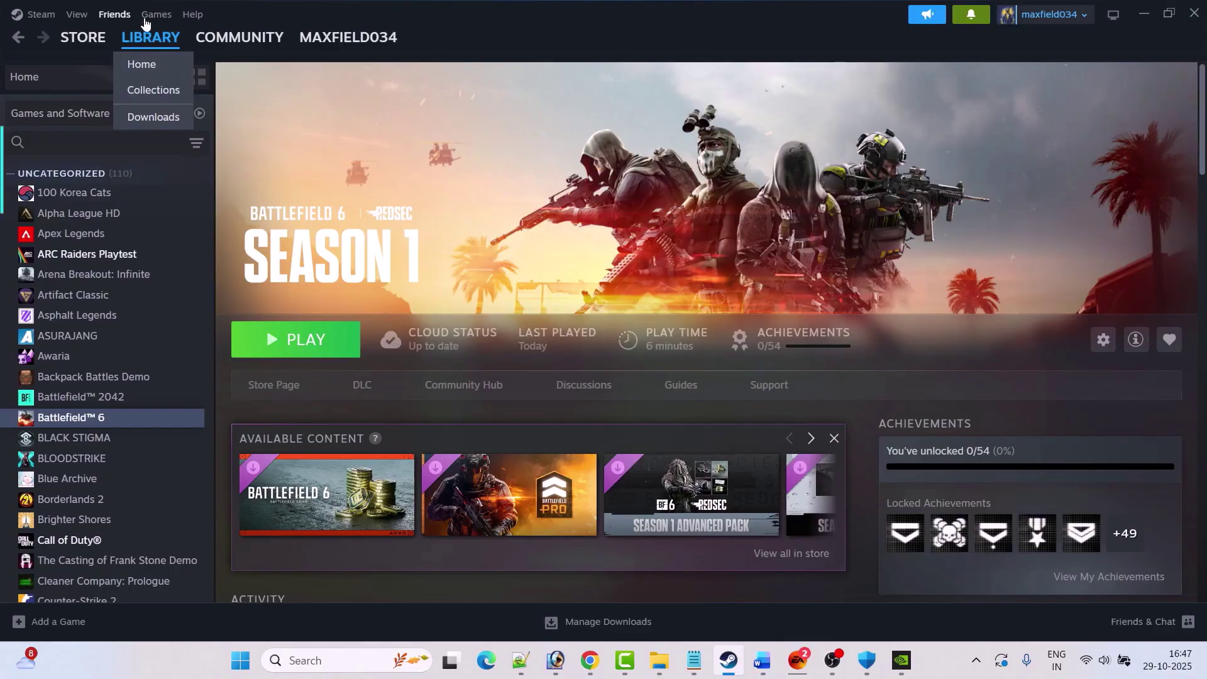
pyautogui.rightClick(106, 420)
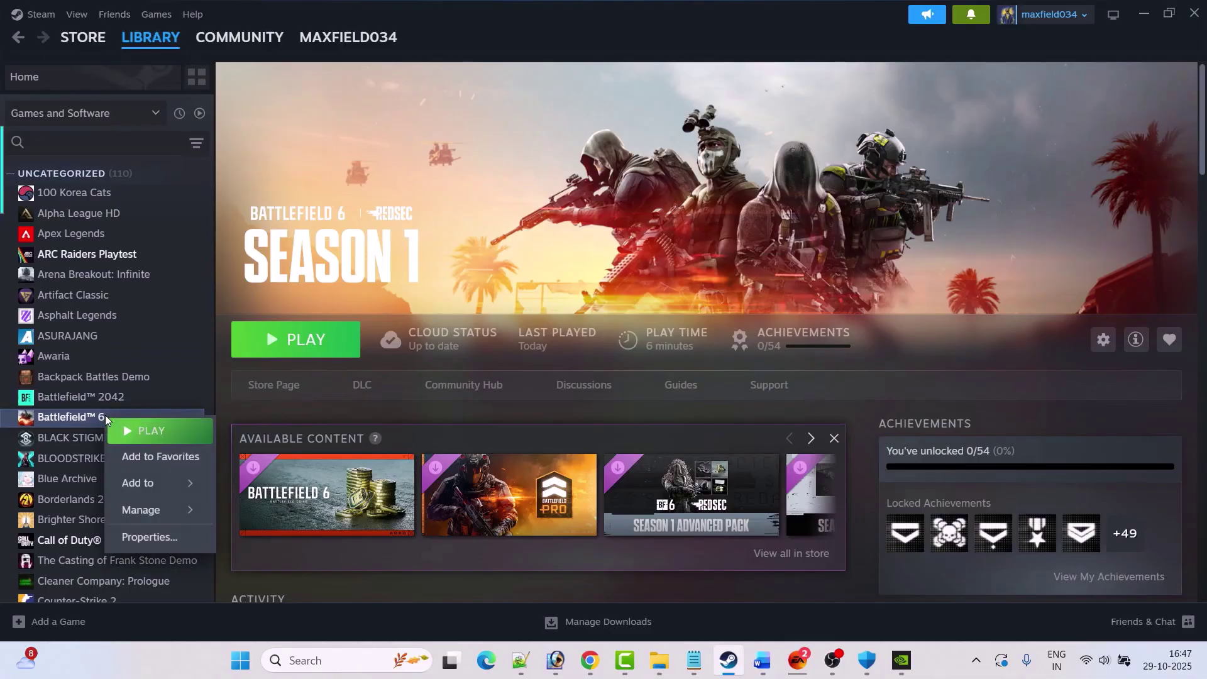
pyautogui.moveTo(143, 510)
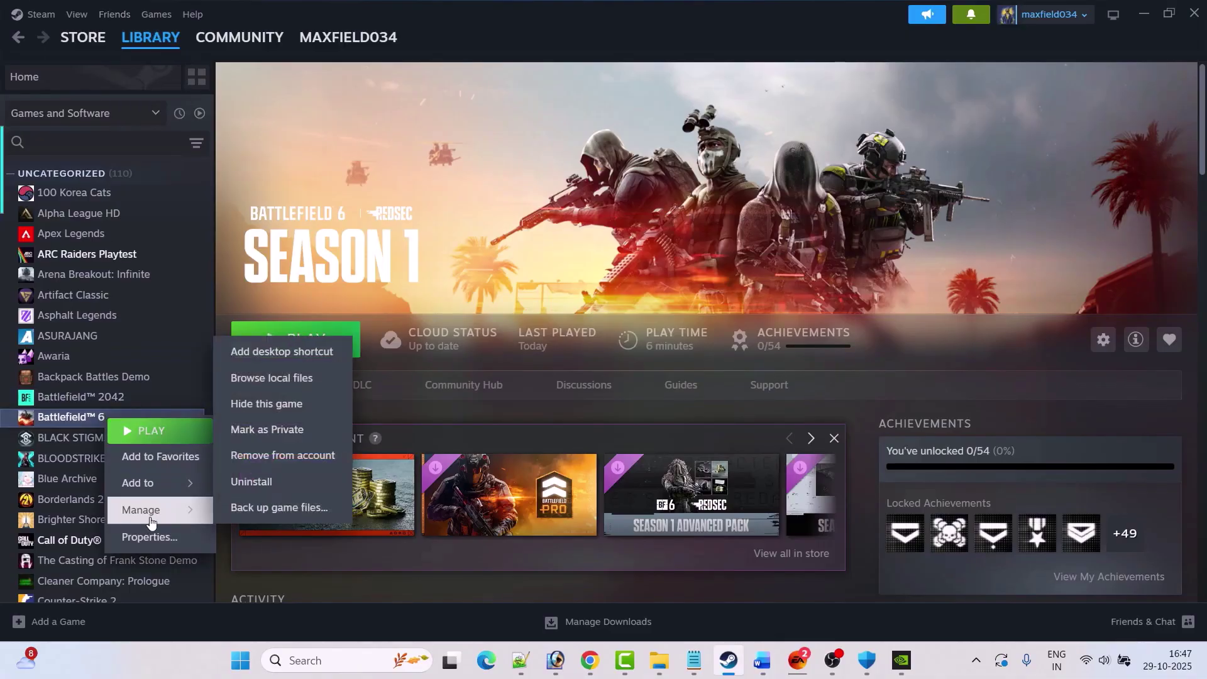
pyautogui.click(290, 386)
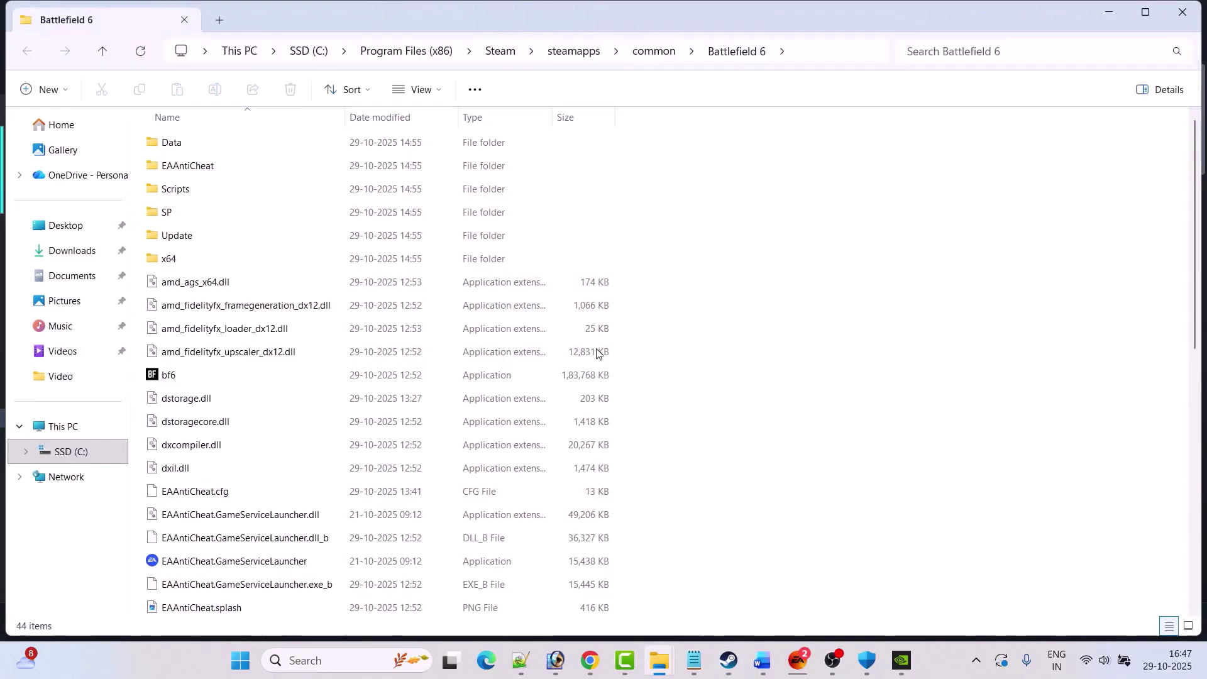
pyautogui.click(1138, 12)
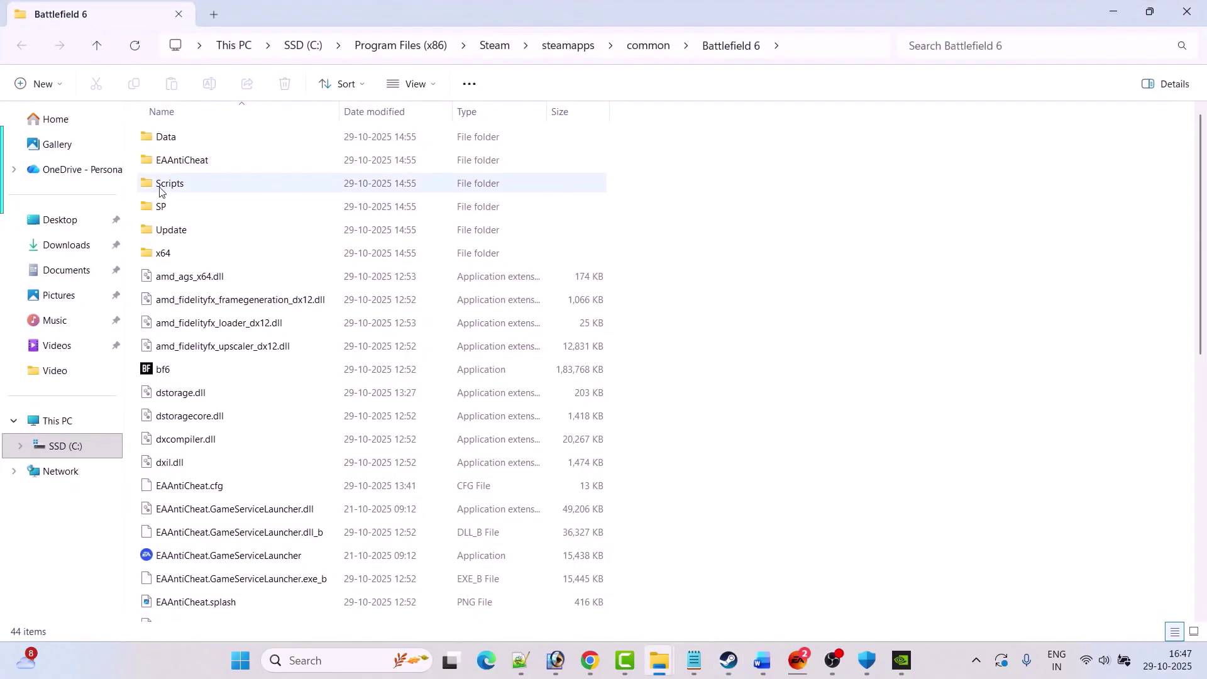
pyautogui.doubleClick(221, 167)
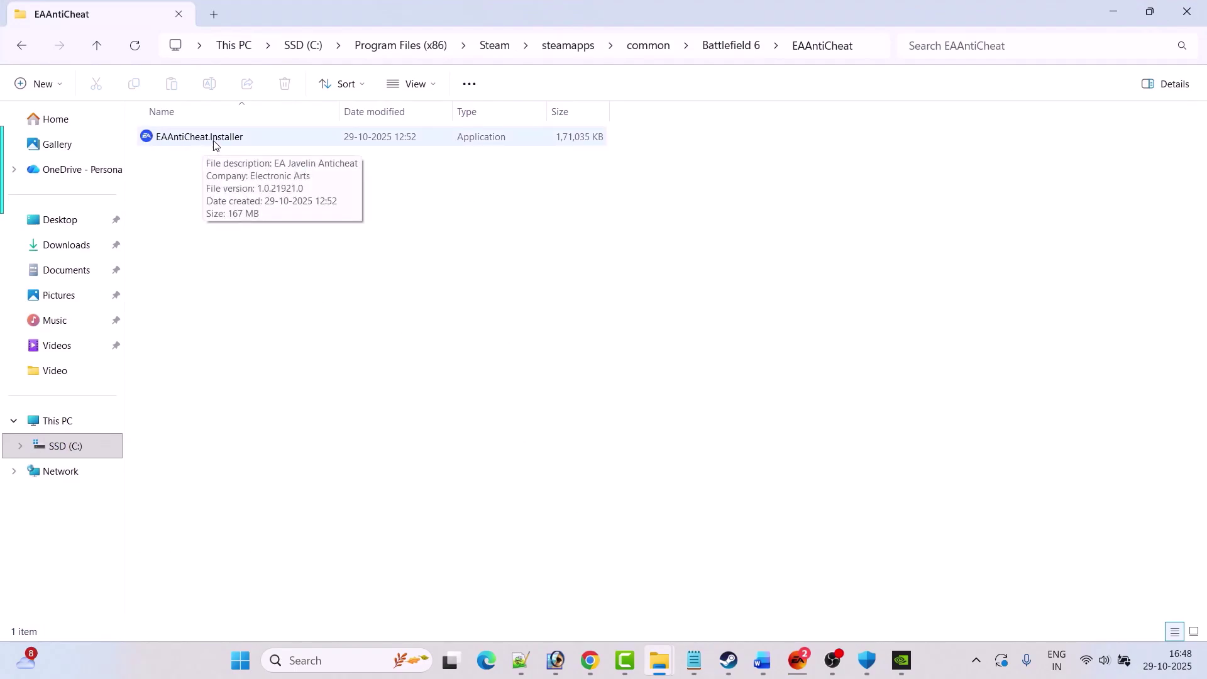
# Step: Run the EA AntiCheat installer and choose Uninstall All
pyautogui.doubleClick(227, 138)
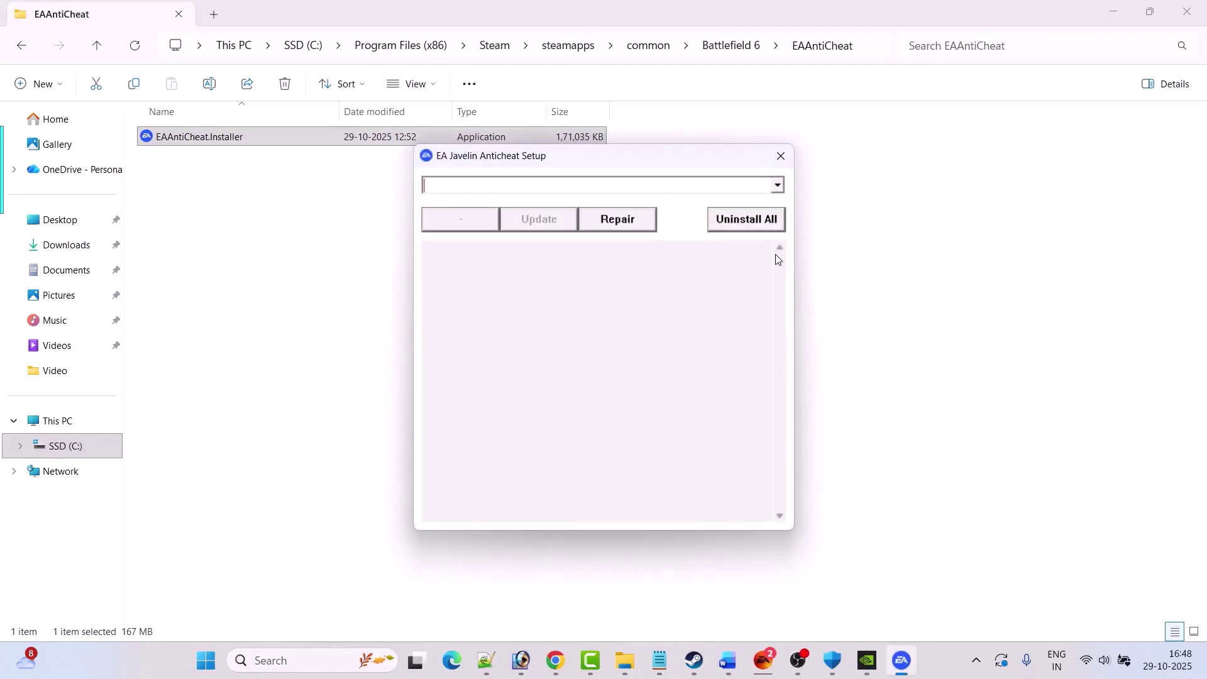
pyautogui.click(747, 220)
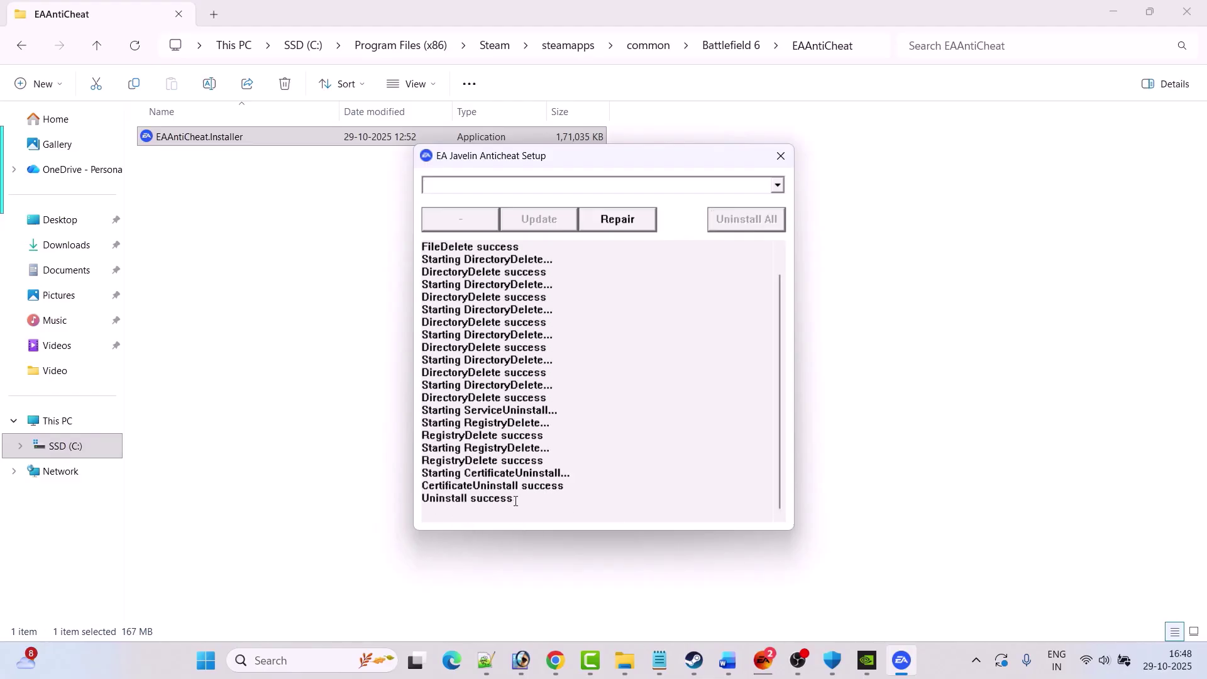
pyautogui.click(781, 156)
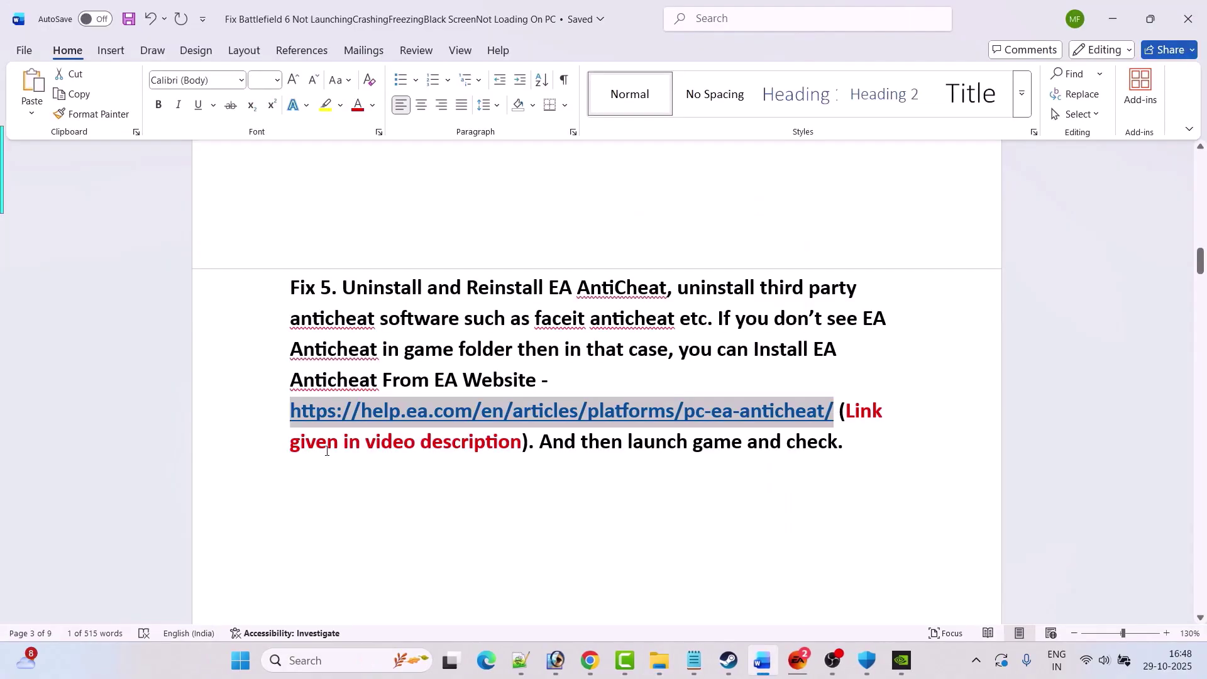
# Step: From the help.ea.com link, download and run EAAntiCheat.Installer.exe from the How to install section
pyautogui.keyDown('ctrl'); pyautogui.click(816, 418); pyautogui.keyUp('ctrl')
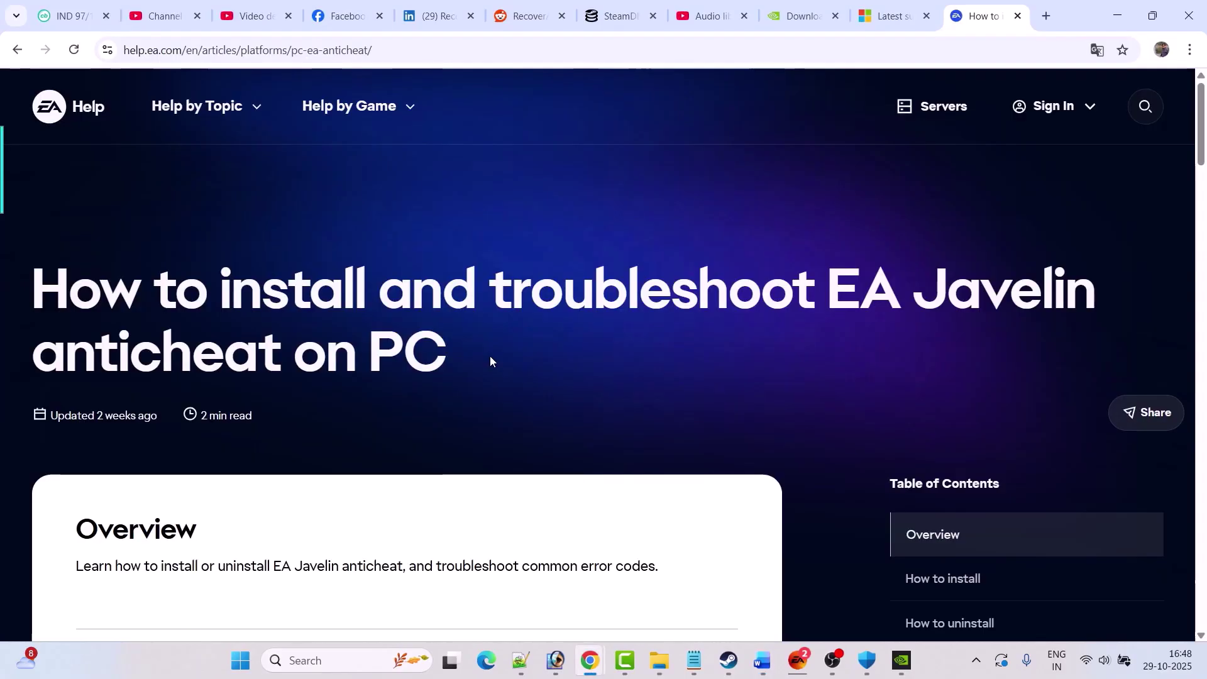
pyautogui.scroll(-9, 490, 360)
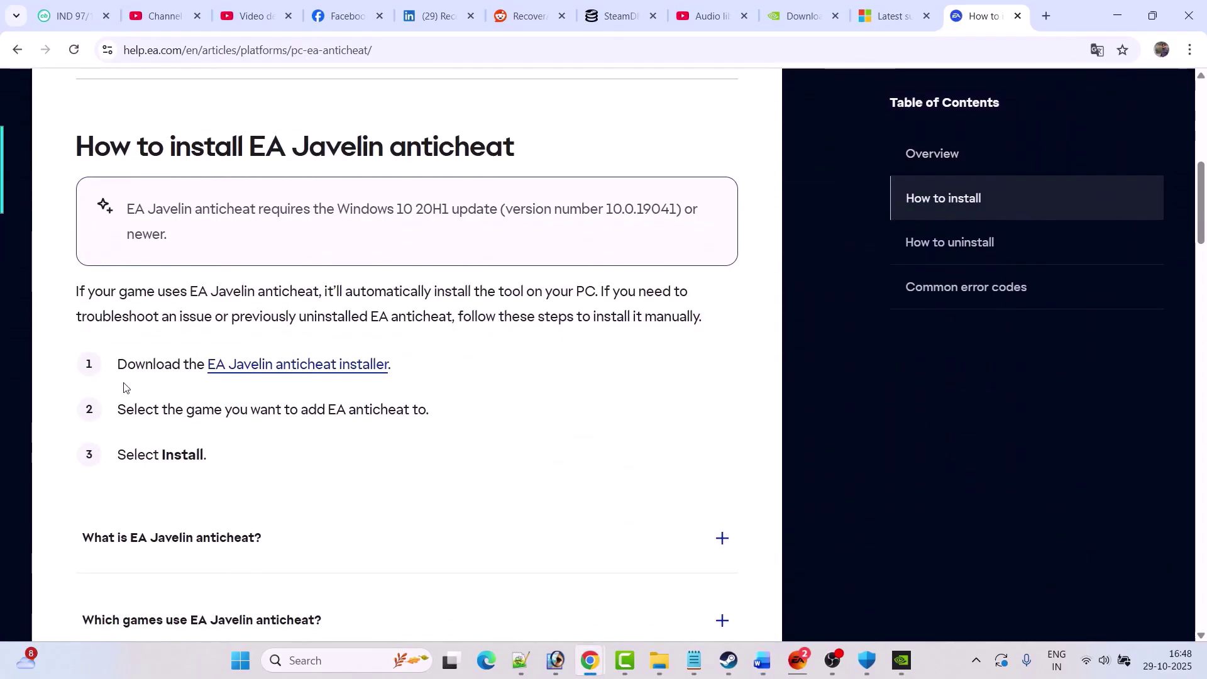
pyautogui.click(318, 370)
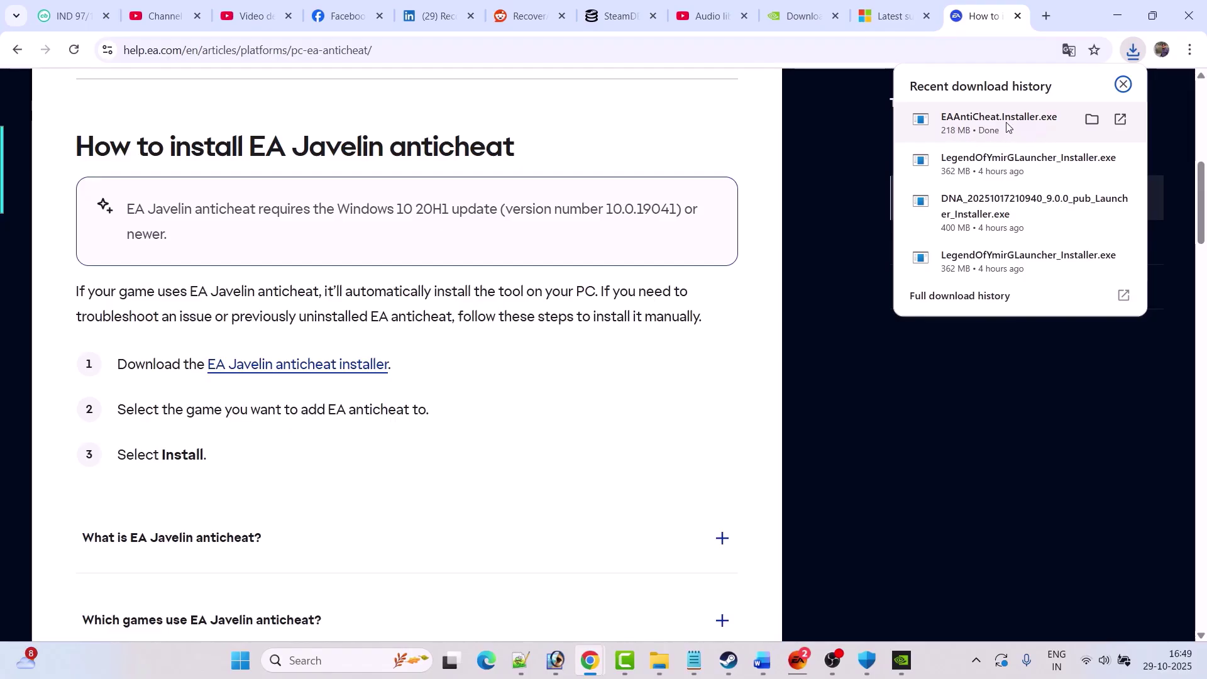
pyautogui.click(1005, 122)
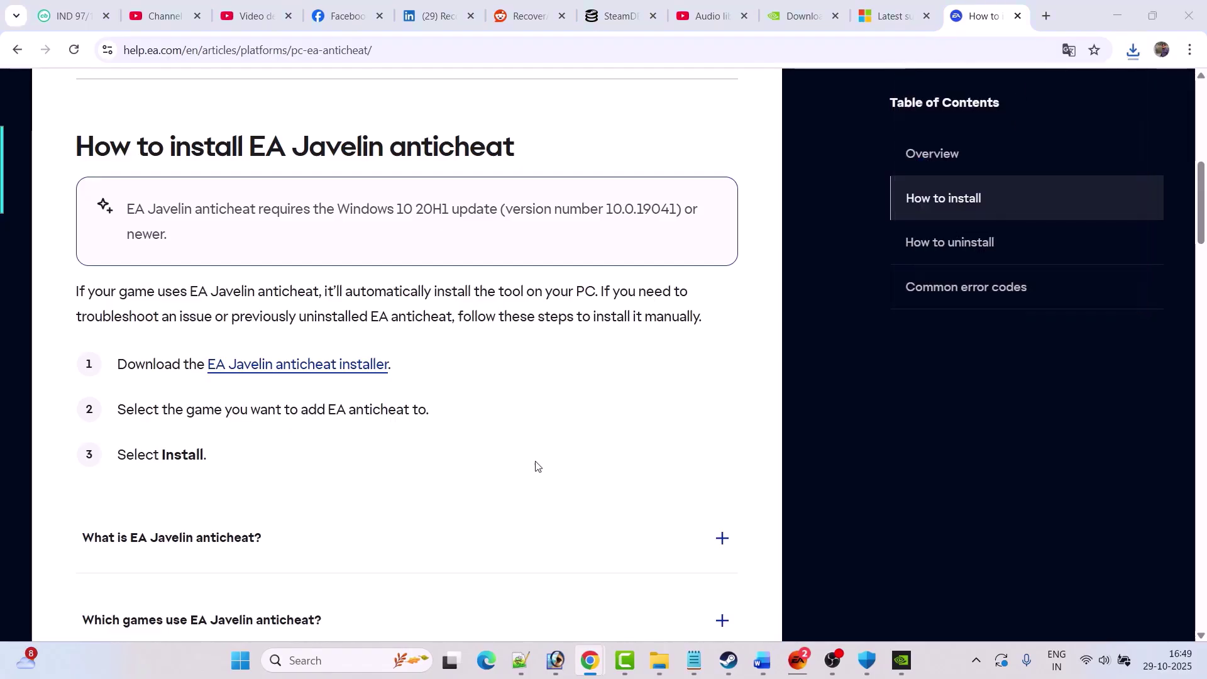
# Step: Install EA Javelin Anticheat for Battlefield 6 and confirm the 'Install success' message
pyautogui.click(778, 185)
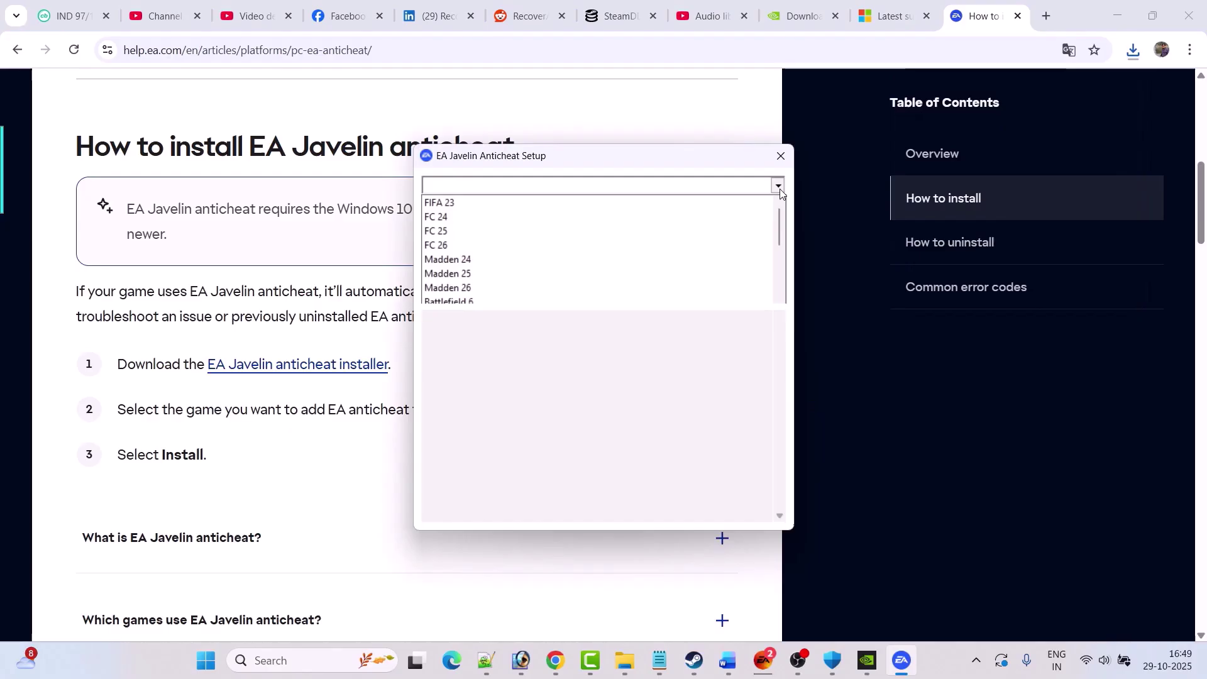
pyautogui.click(465, 303)
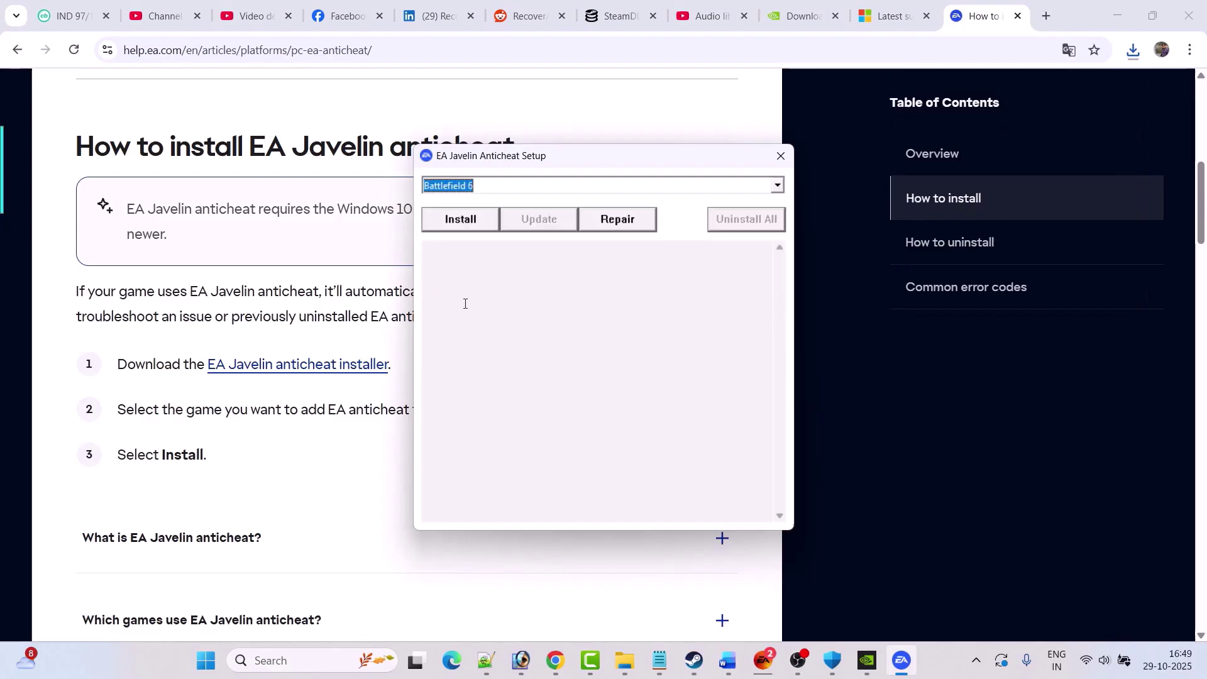
pyautogui.click(468, 220)
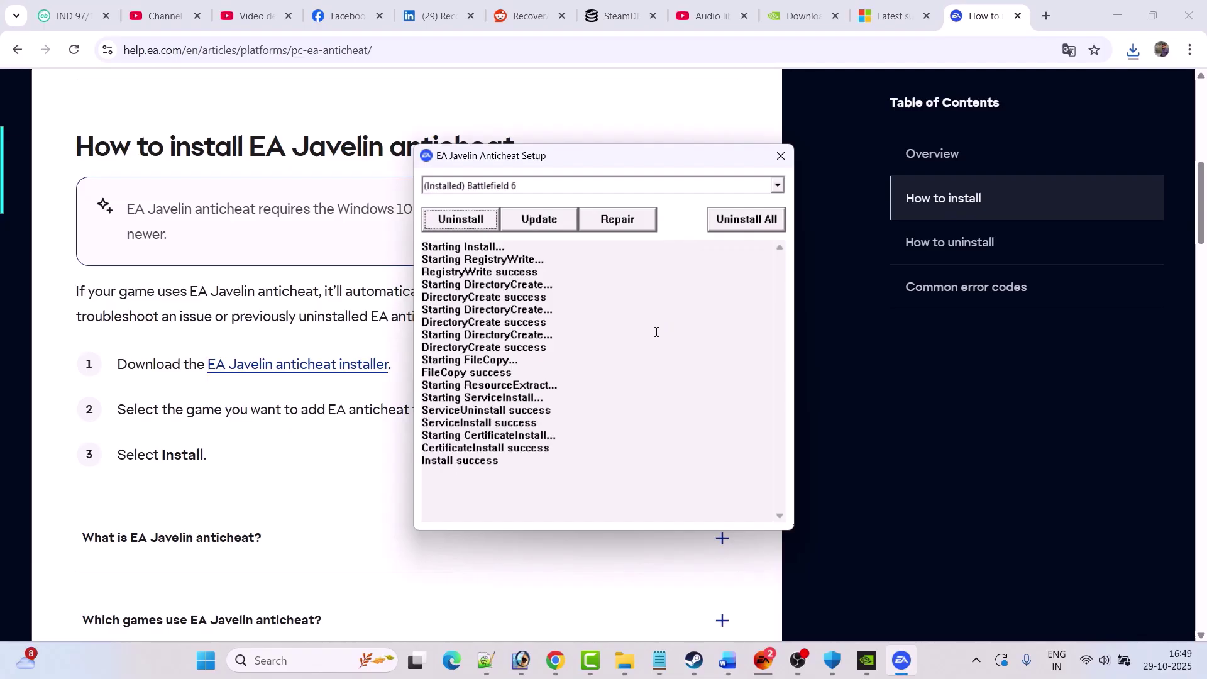
pyautogui.moveTo(510, 479); pyautogui.dragTo(421, 463)
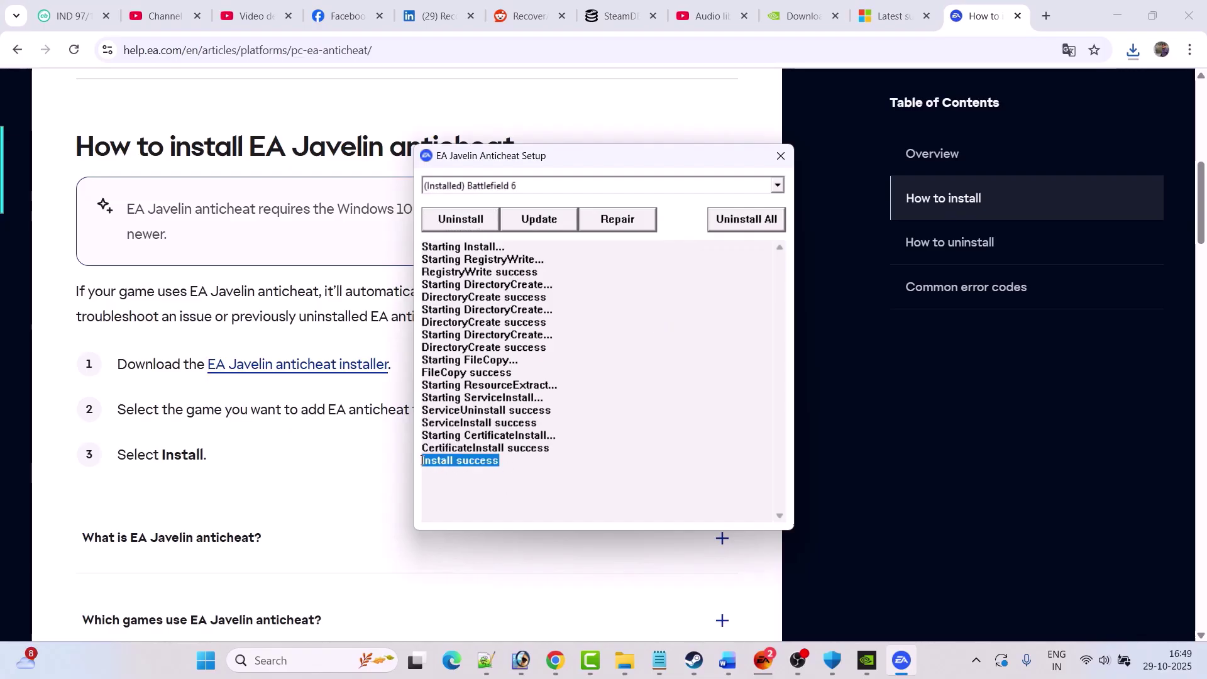
pyautogui.click(531, 435)
pyautogui.click(780, 156)
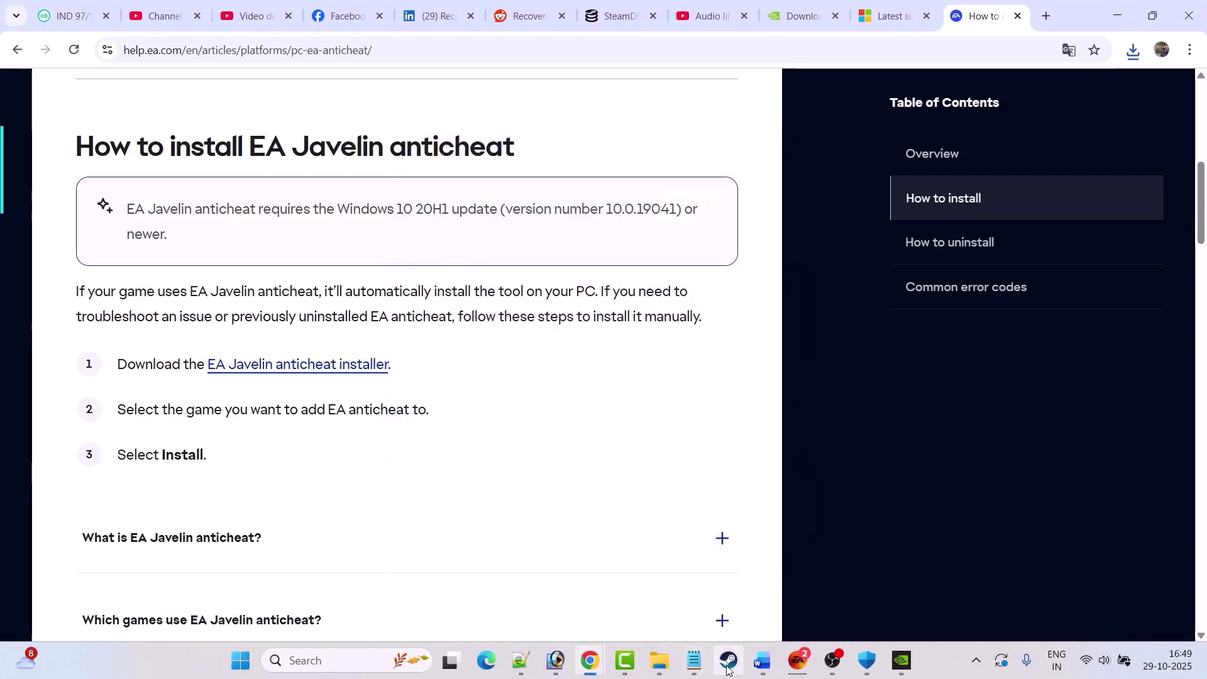
pyautogui.click(694, 660)
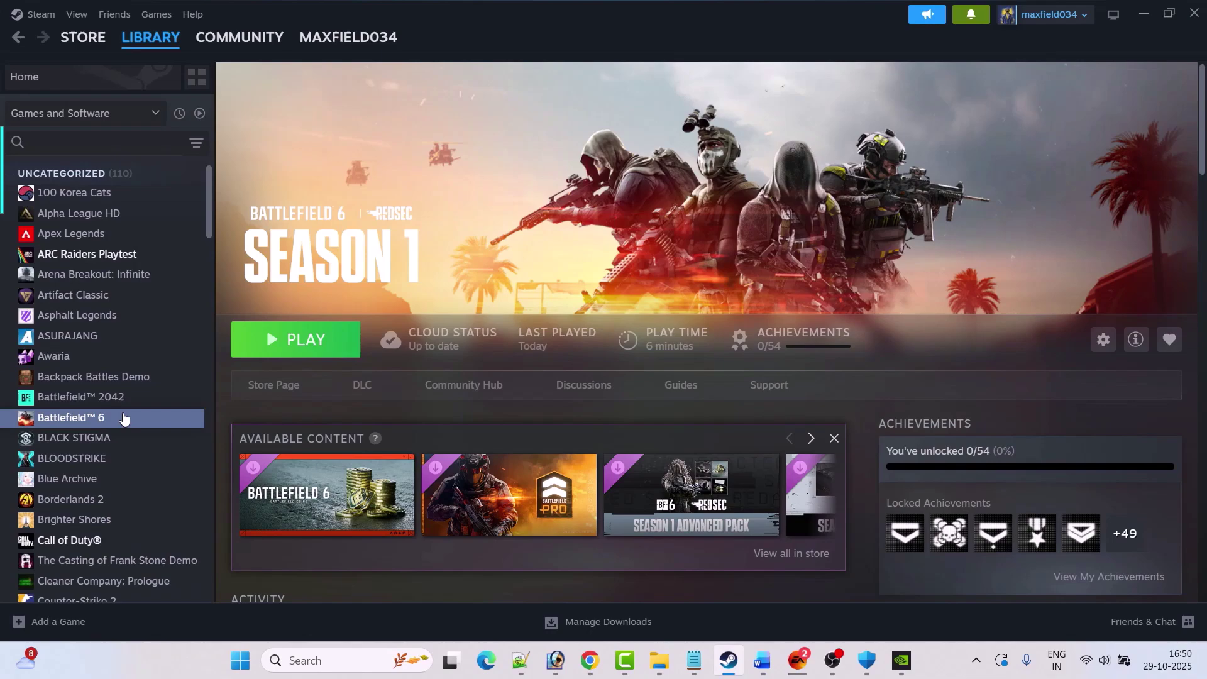
# Step: Run the installer in Battlefield 6's EAAntiCheat folder again and choose Uninstall All
pyautogui.rightClick(124, 417)
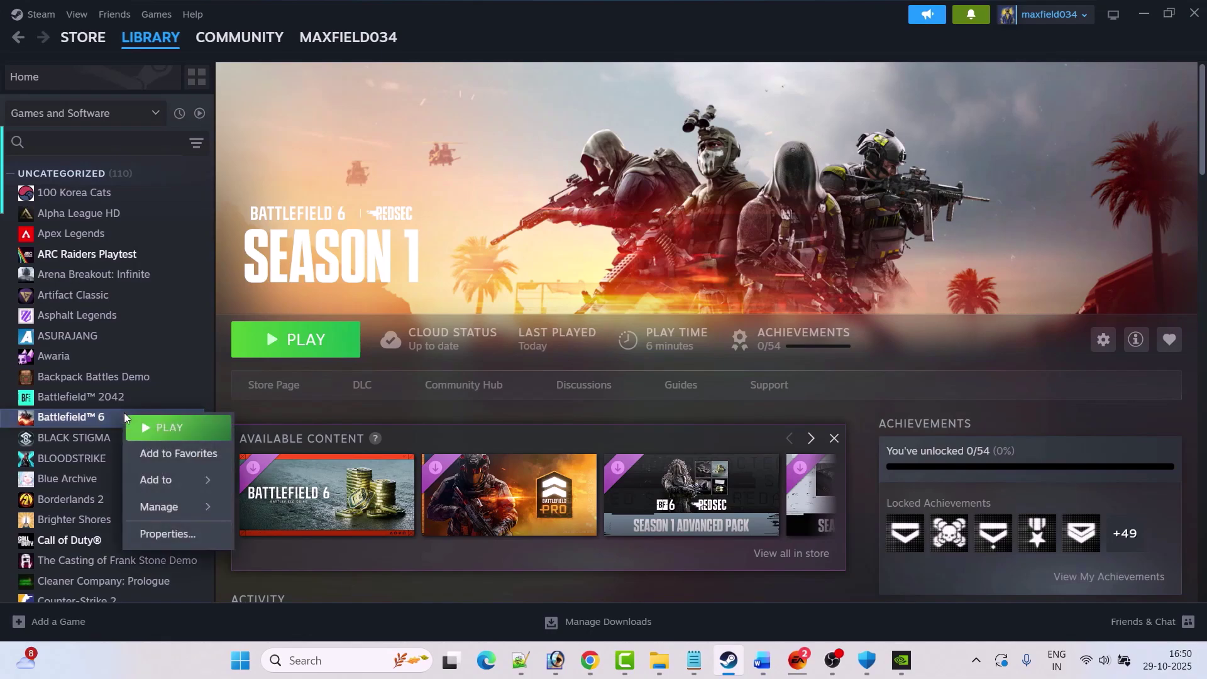
pyautogui.moveTo(167, 507)
pyautogui.click(293, 379)
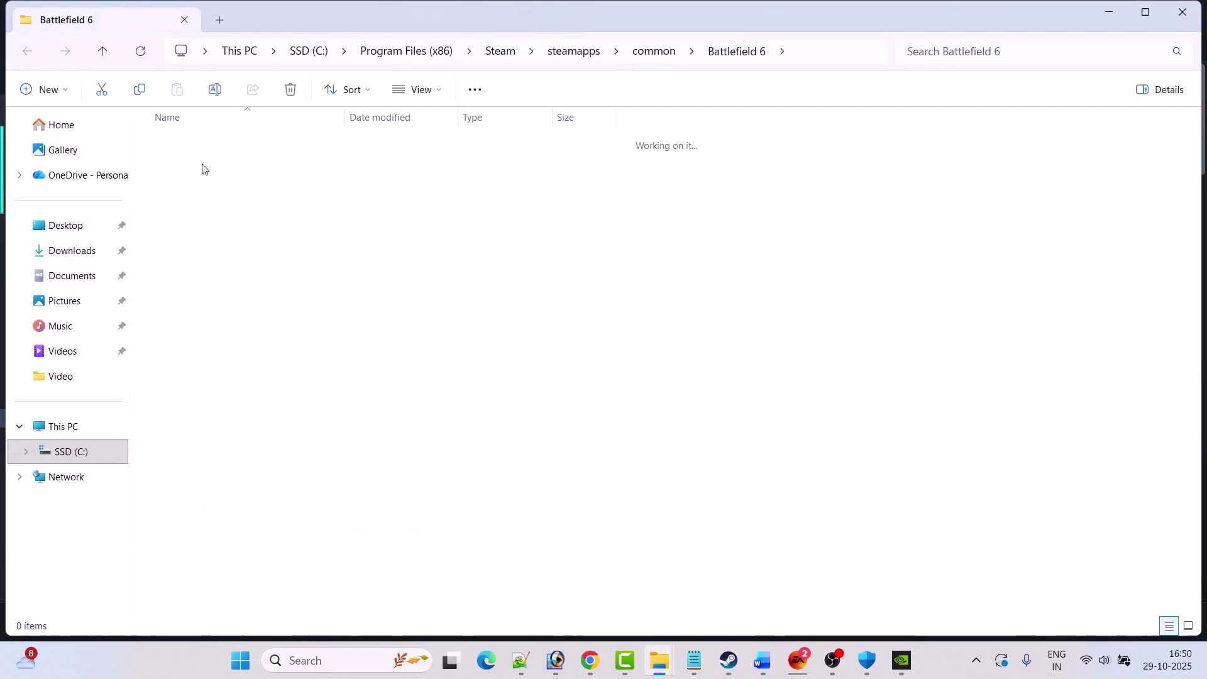
pyautogui.doubleClick(213, 144)
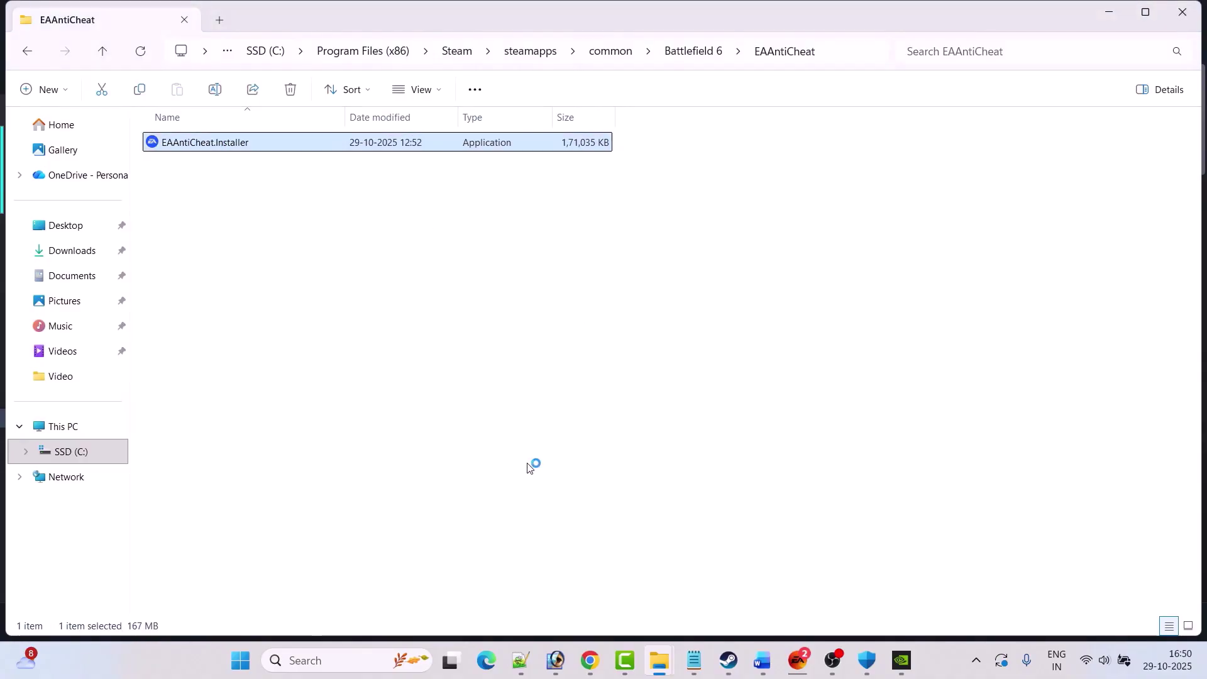
pyautogui.click(727, 218)
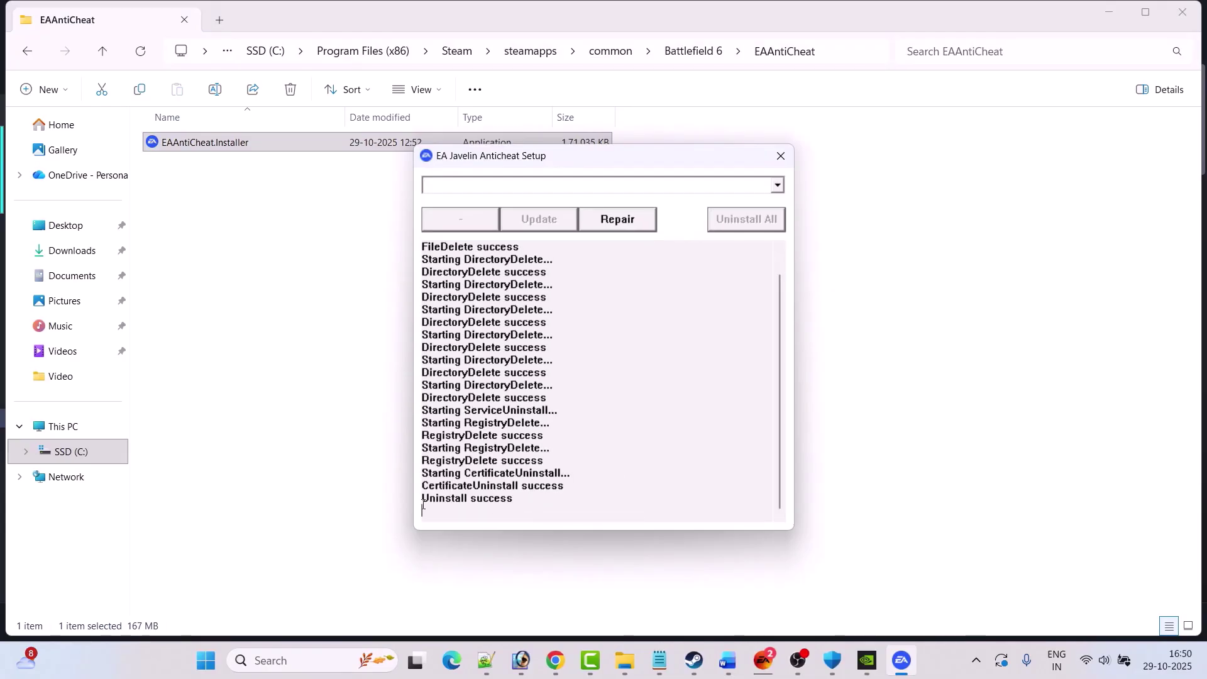
pyautogui.click(781, 156)
pyautogui.moveTo(728, 660)
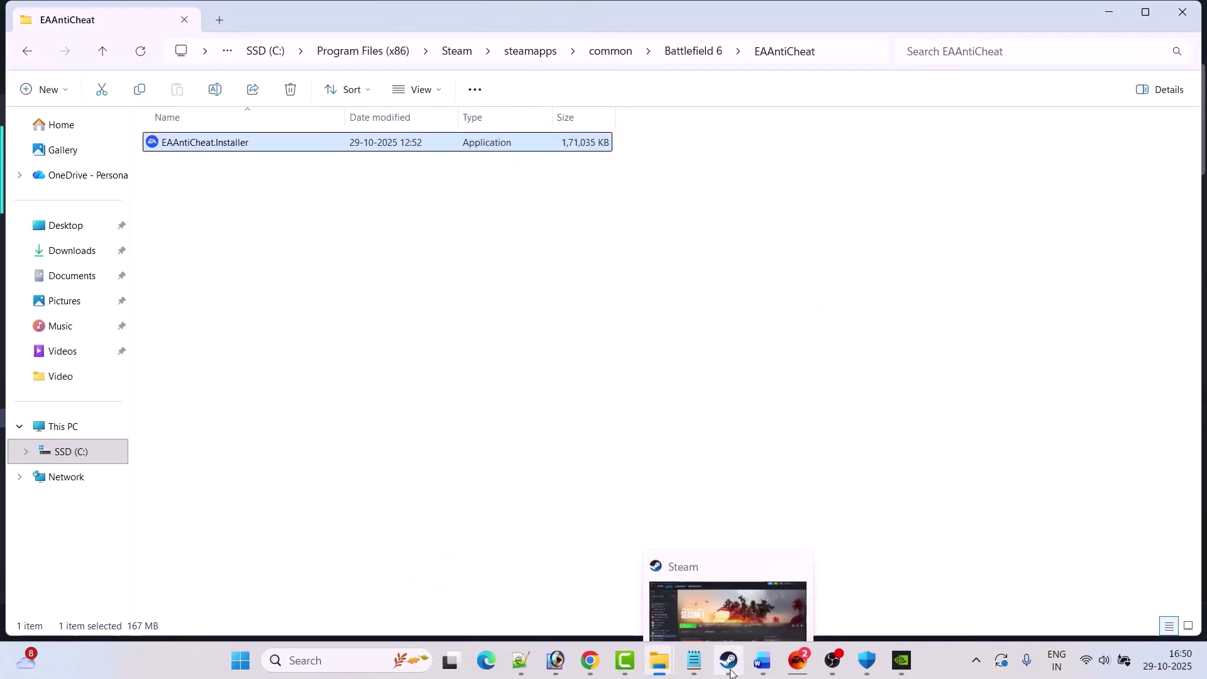
pyautogui.click(754, 624)
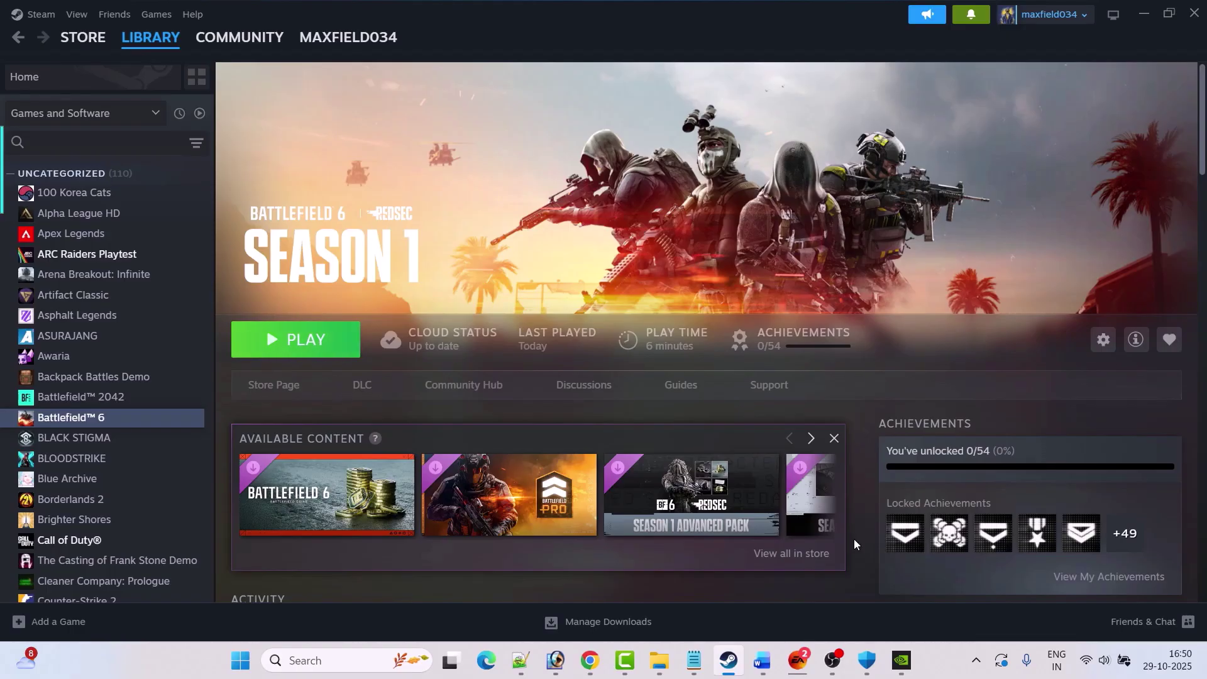
# Step: Search 'device' in Windows and launch Device Manager
pyautogui.hotkey('alt', 'Tab')
pyautogui.scroll(-2, 534, 365)
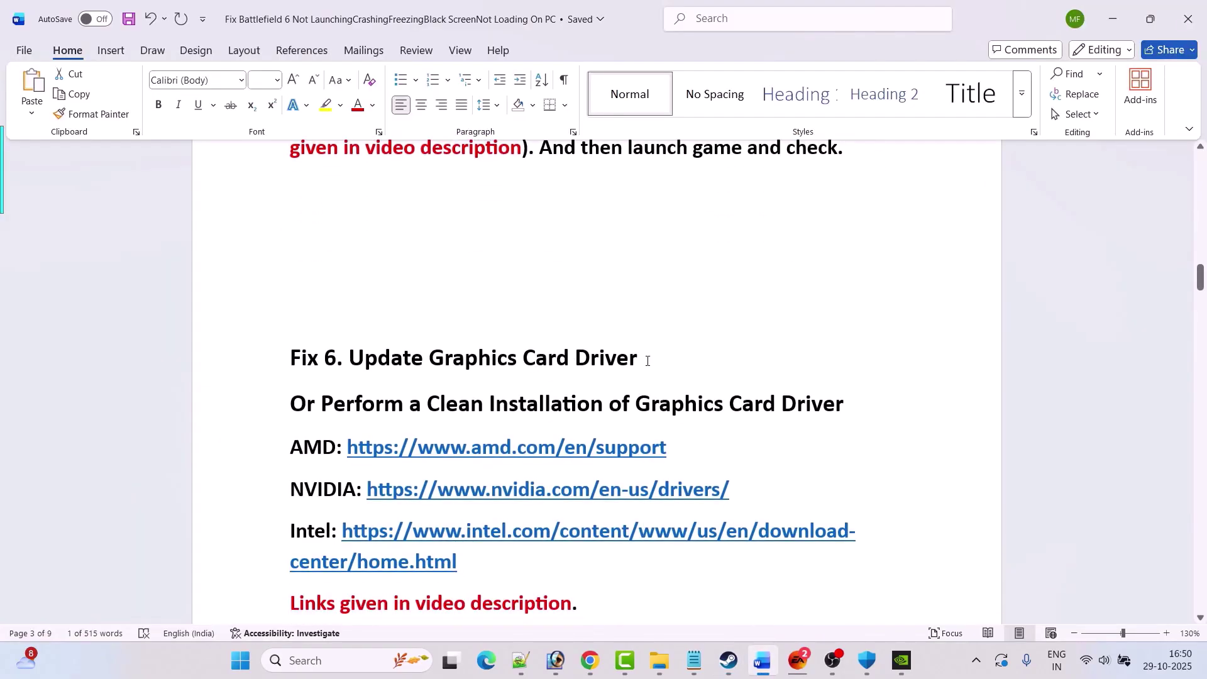
pyautogui.click(337, 663)
pyautogui.write('d')
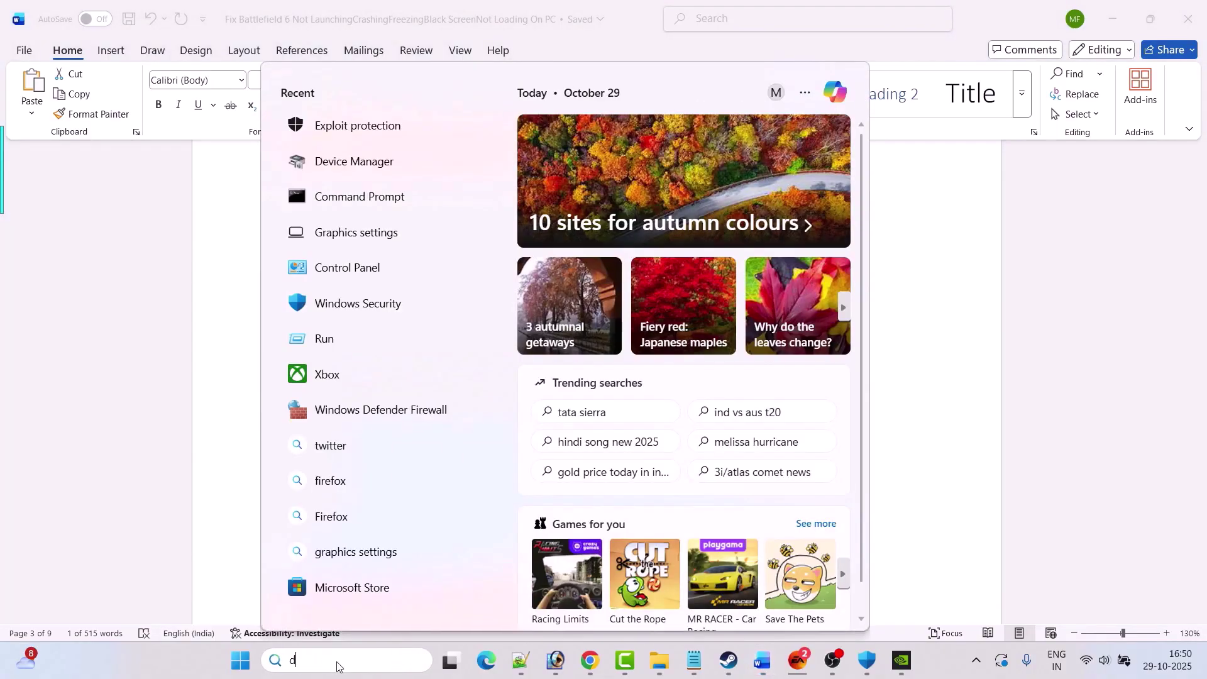
pyautogui.write('evice')
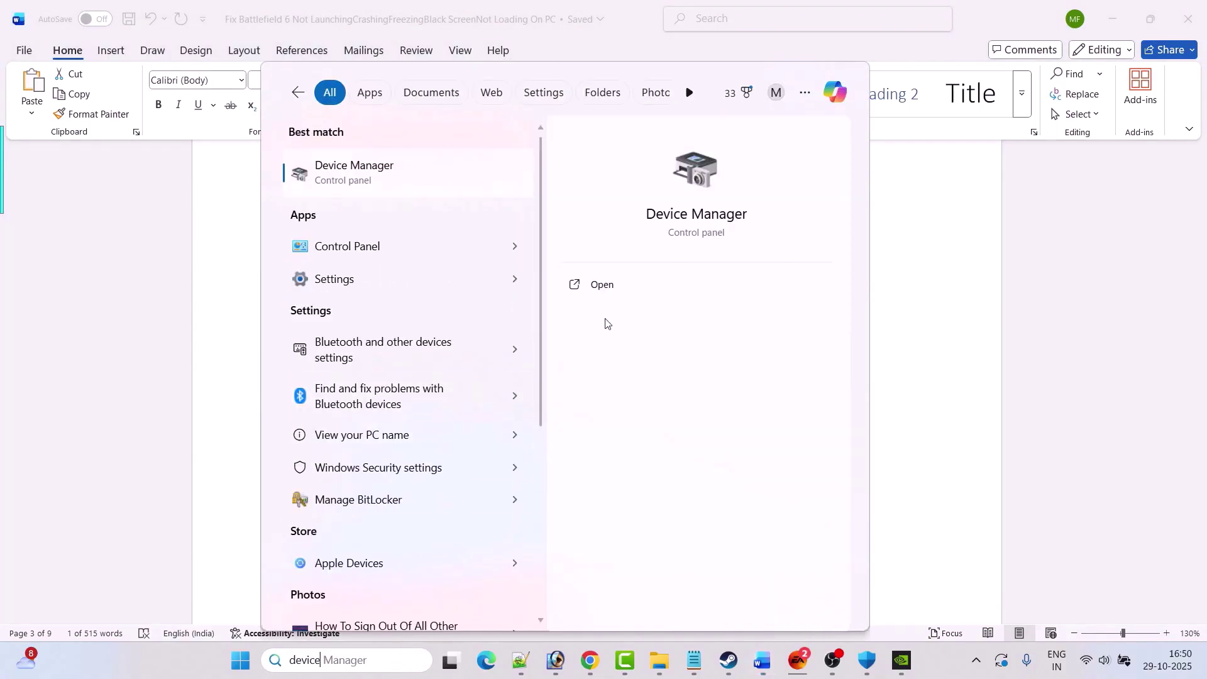
pyautogui.click(632, 290)
# Step: Update the NVIDIA GeForce RTX 3050 Laptop GPU driver by searching automatically, then close Device Manager
pyautogui.click(87, 236)
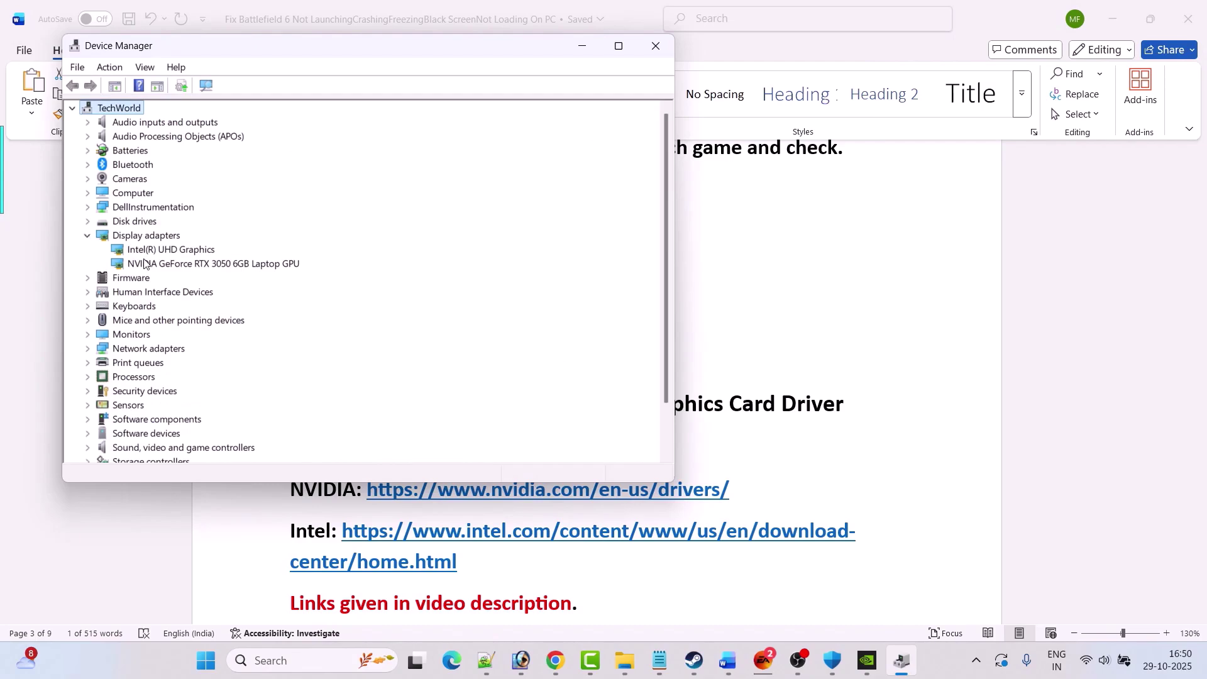
pyautogui.click(211, 269)
pyautogui.rightClick(222, 268)
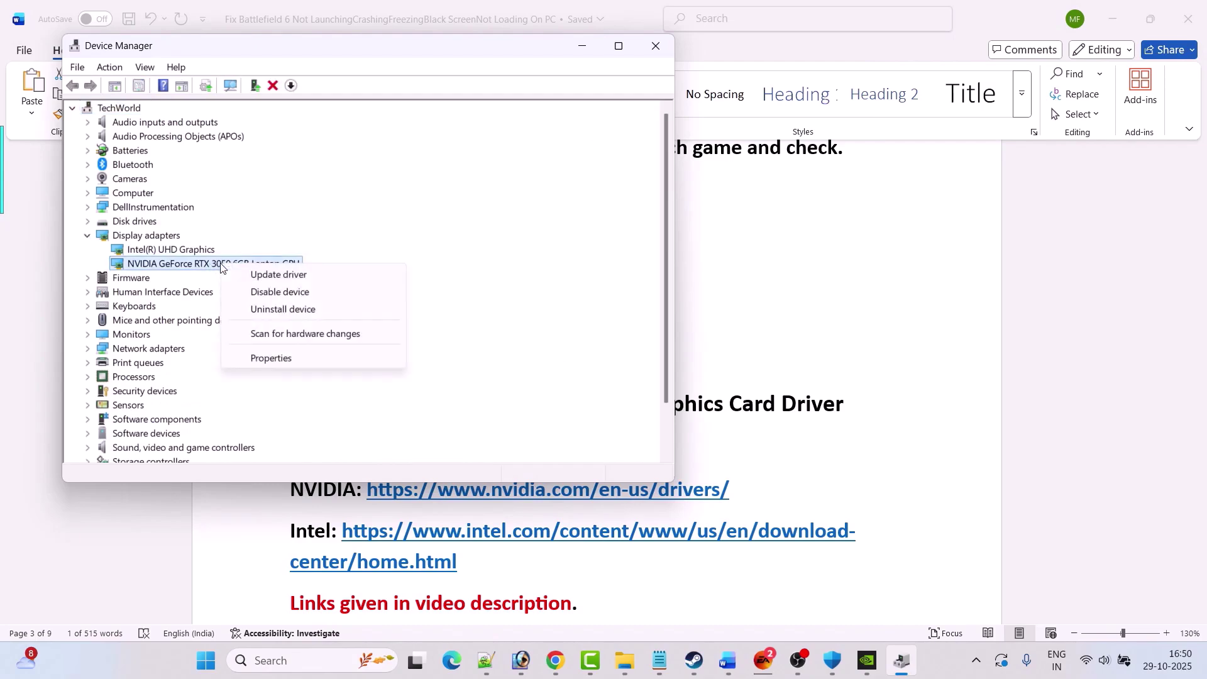
pyautogui.click(296, 276)
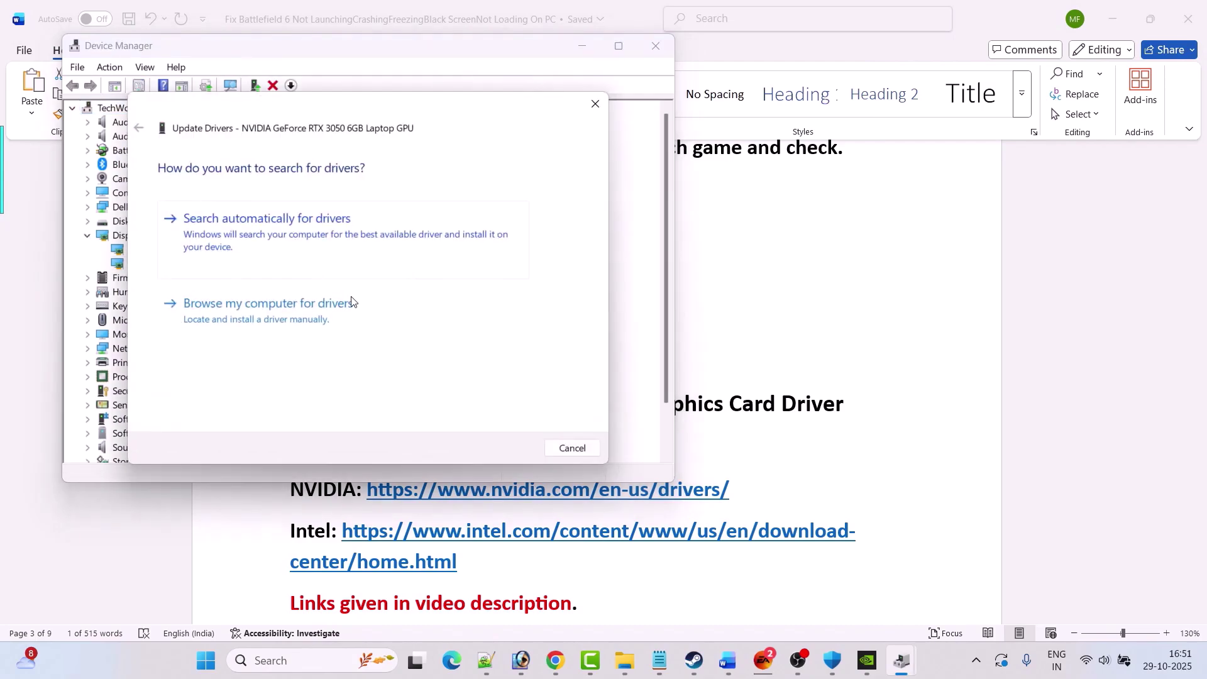
pyautogui.click(337, 236)
pyautogui.click(594, 104)
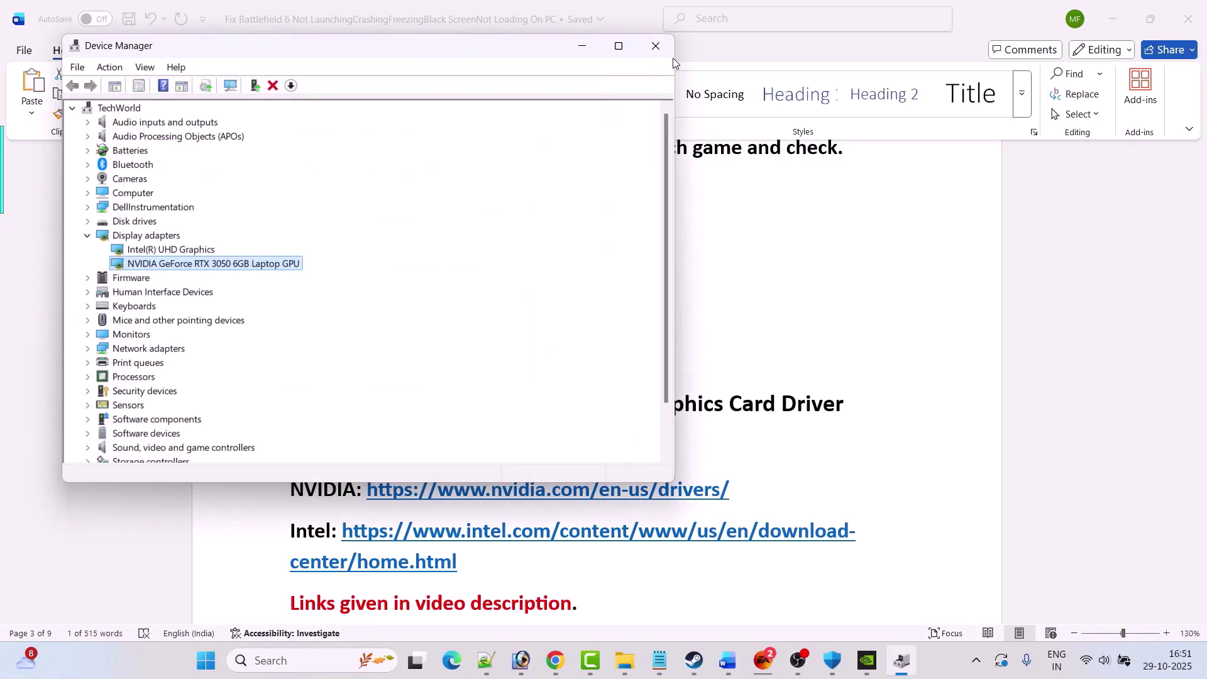
pyautogui.click(656, 46)
# Step: Scroll the Word guide to Fix 6 and highlight its clean-installation heading
pyautogui.click(729, 660)
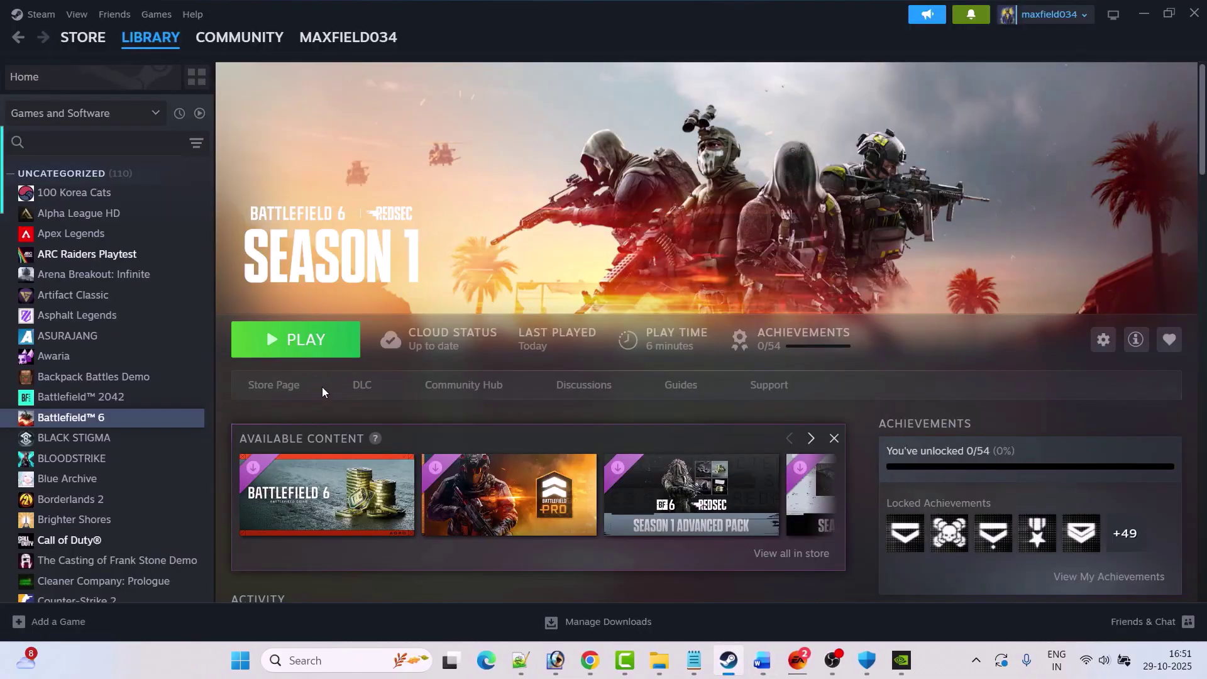
pyautogui.click(763, 660)
pyautogui.scroll(-1, 473, 386)
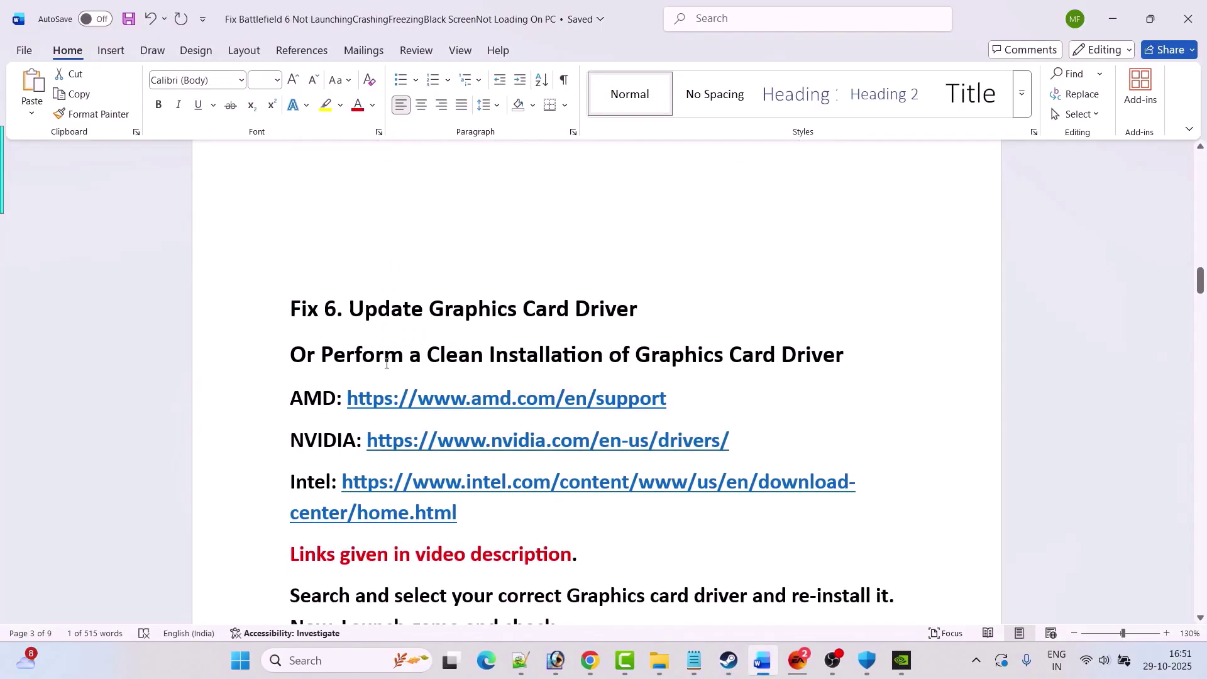
pyautogui.moveTo(327, 354); pyautogui.dragTo(843, 394)
pyautogui.scroll(-1, 476, 401)
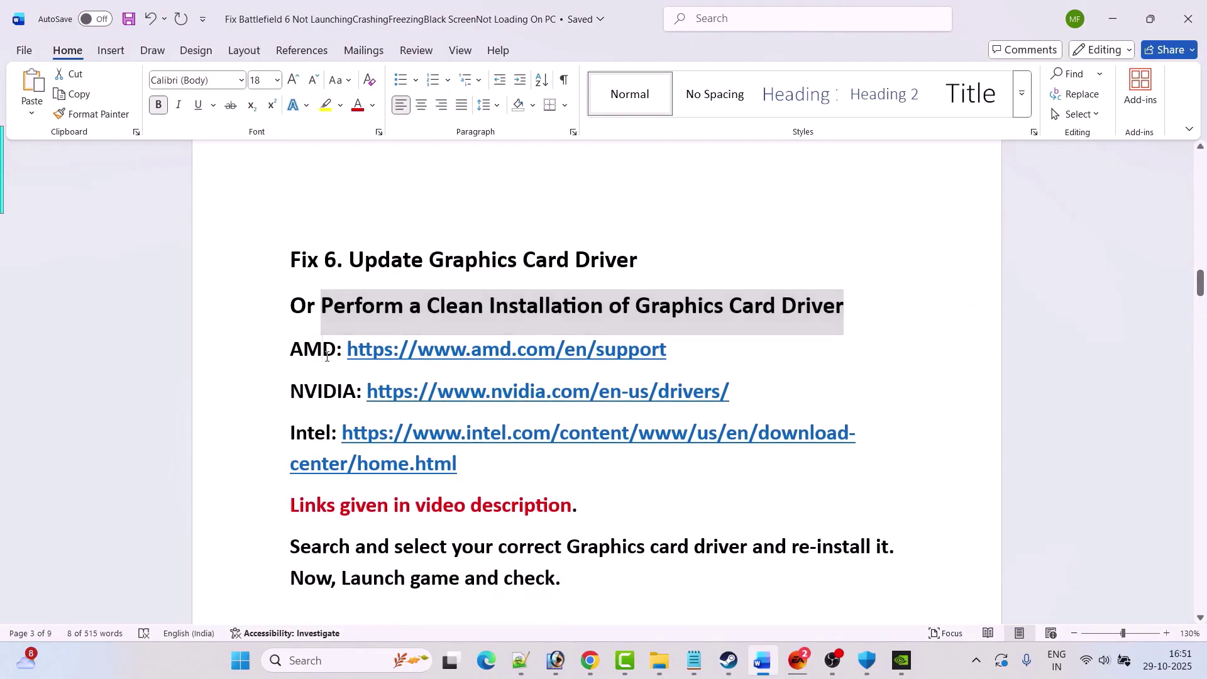
pyautogui.click(323, 350)
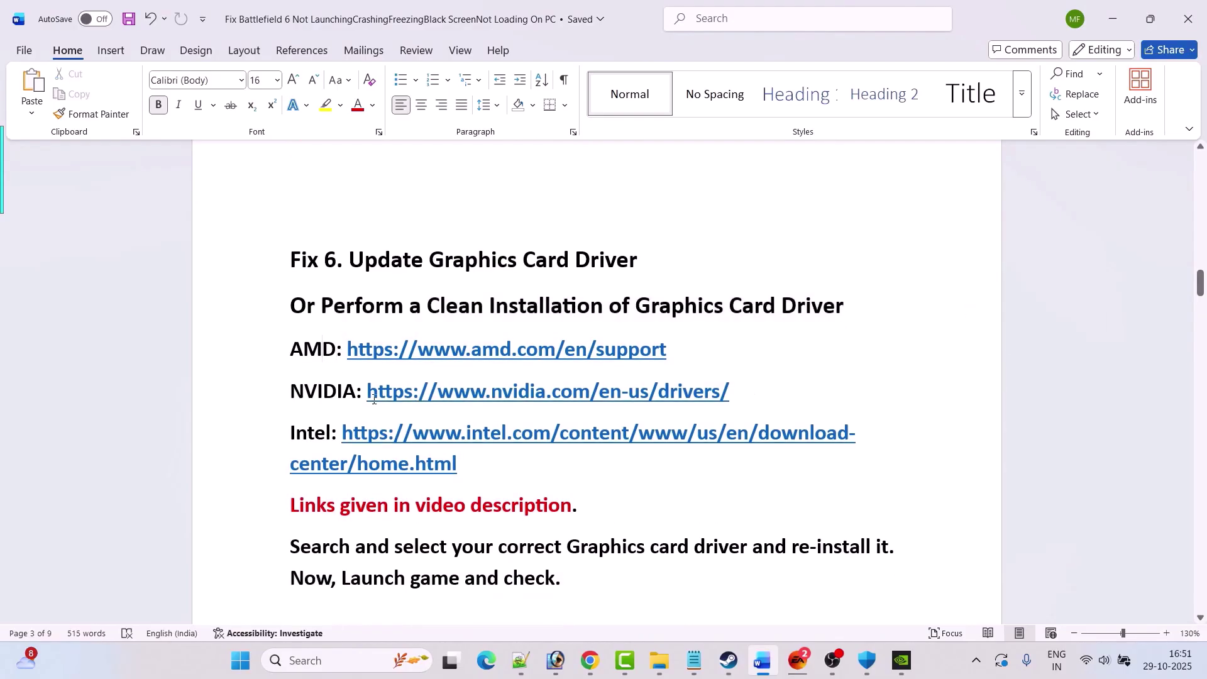
# Step: Go over the Intel and NVIDIA driver download links listed under Fix 6
pyautogui.scroll(-1, 352, 386)
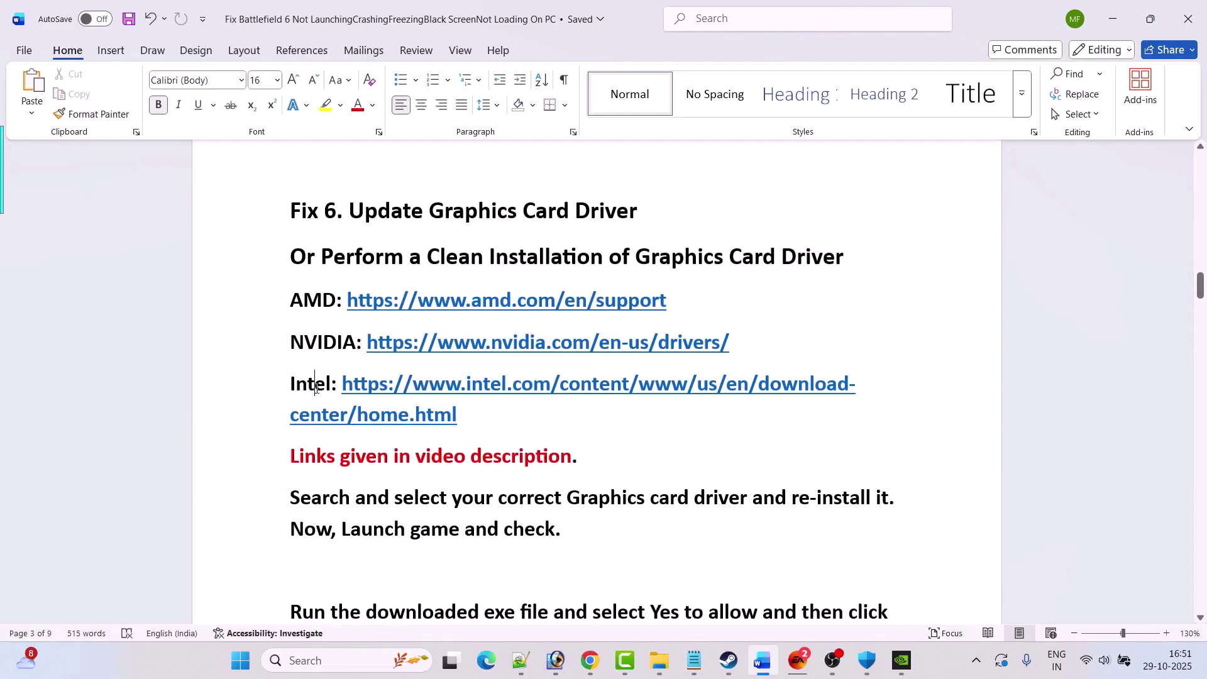
pyautogui.scroll(-1, 517, 450)
pyautogui.click(534, 338)
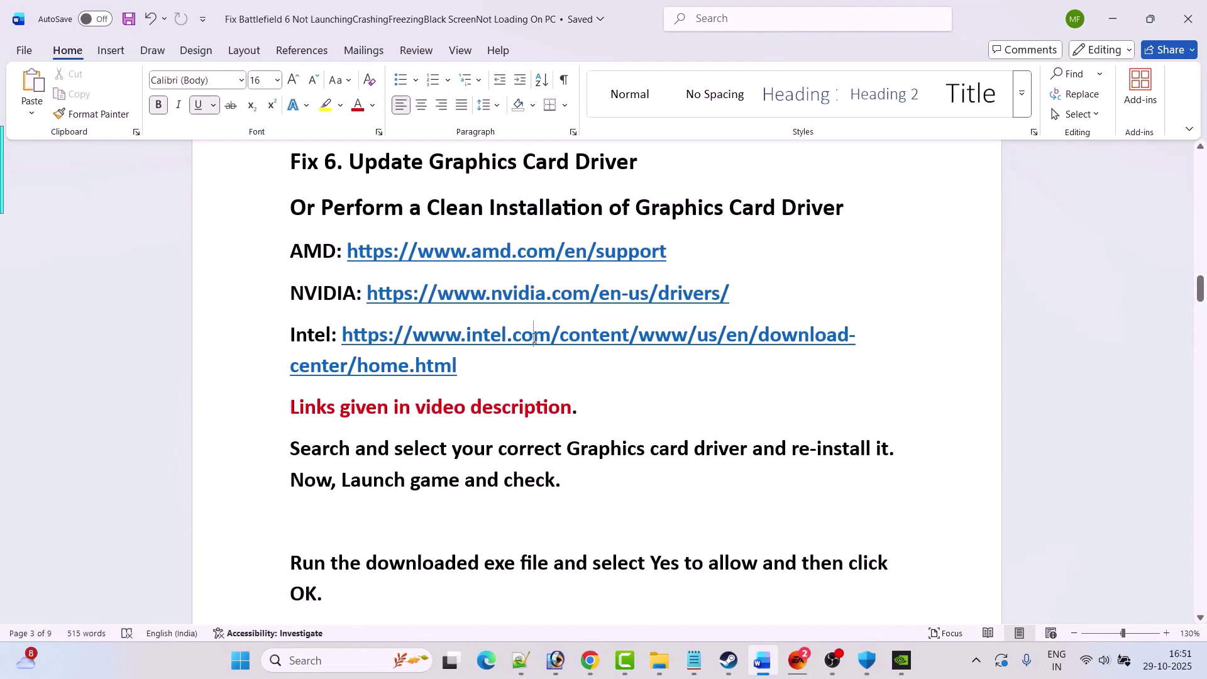
pyautogui.moveTo(290, 413); pyautogui.dragTo(571, 412)
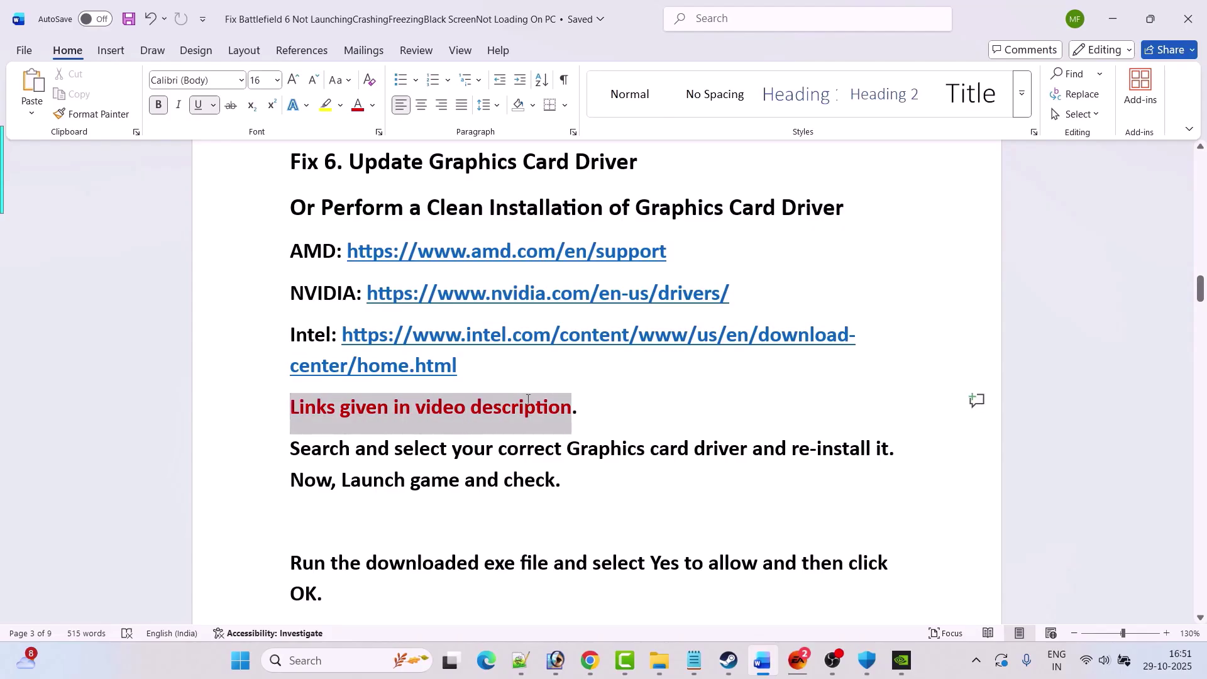
pyautogui.click(522, 464)
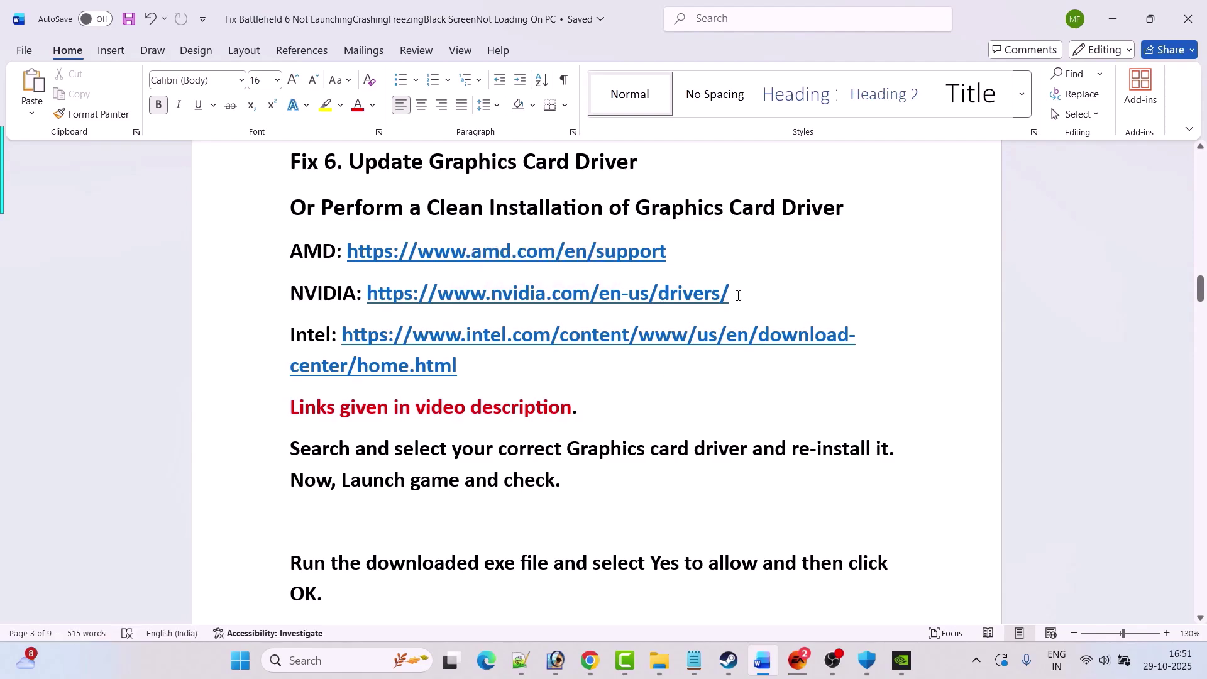
pyautogui.moveTo(734, 295); pyautogui.dragTo(367, 297)
# Step: Find drivers for the GeForce RTX 3050 on Windows 11 and download Game Ready Driver 581.57
pyautogui.hotkey('alt', 'Tab')
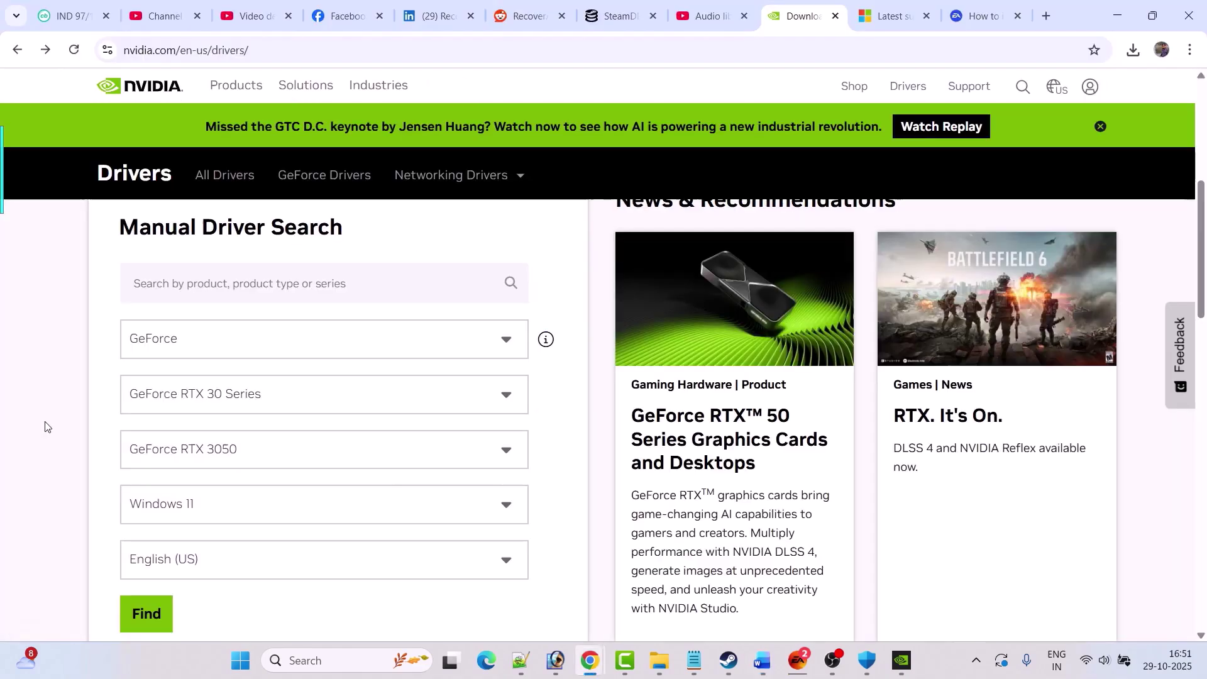
pyautogui.scroll(-1, 38, 425)
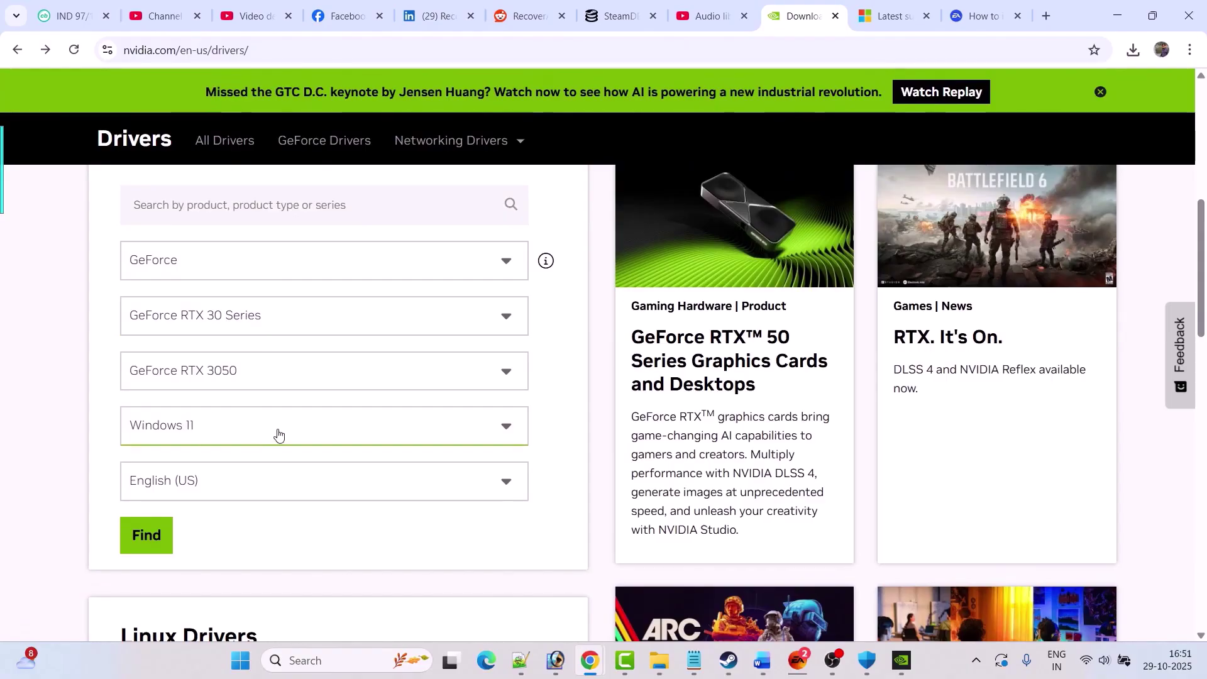
pyautogui.click(149, 533)
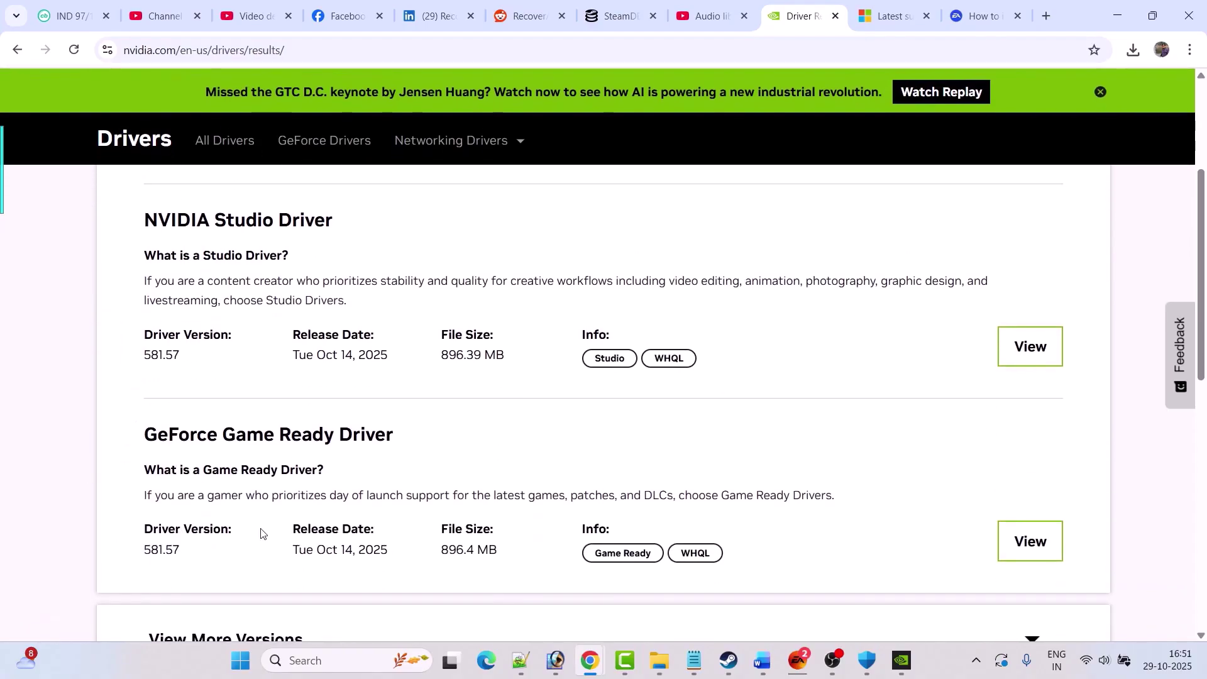
pyautogui.moveTo(189, 552); pyautogui.dragTo(143, 554)
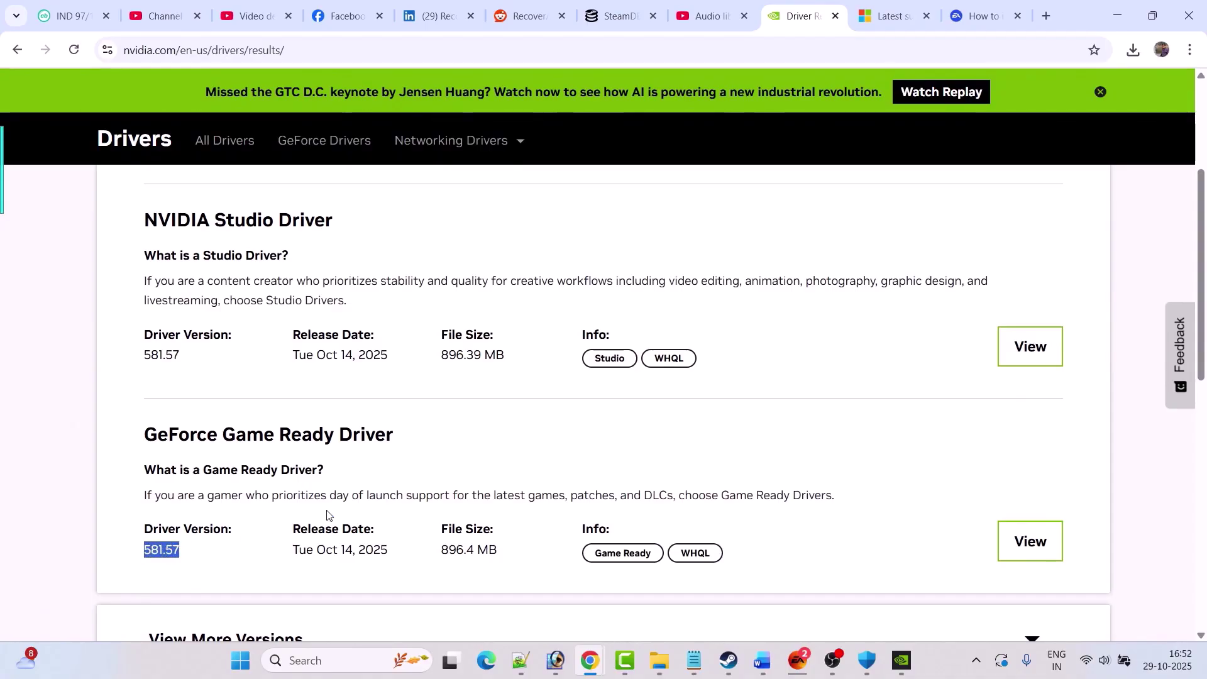
pyautogui.click(1030, 541)
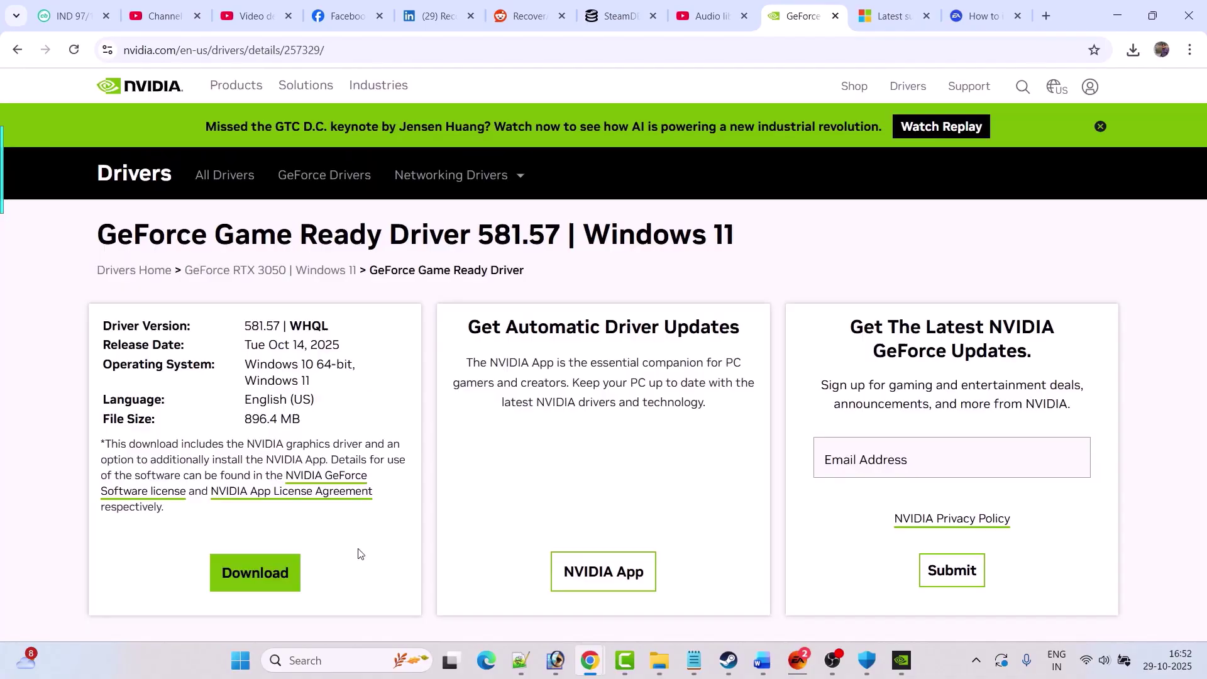
pyautogui.click(263, 579)
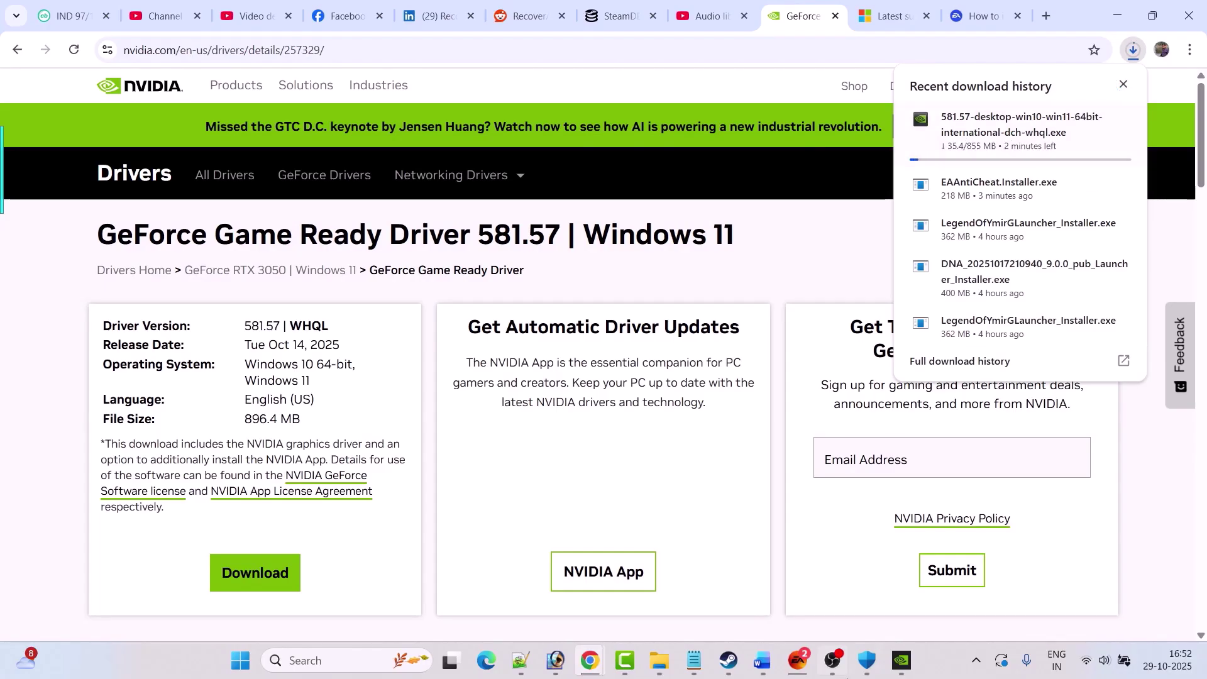
pyautogui.hotkey('alt', 'Tab')
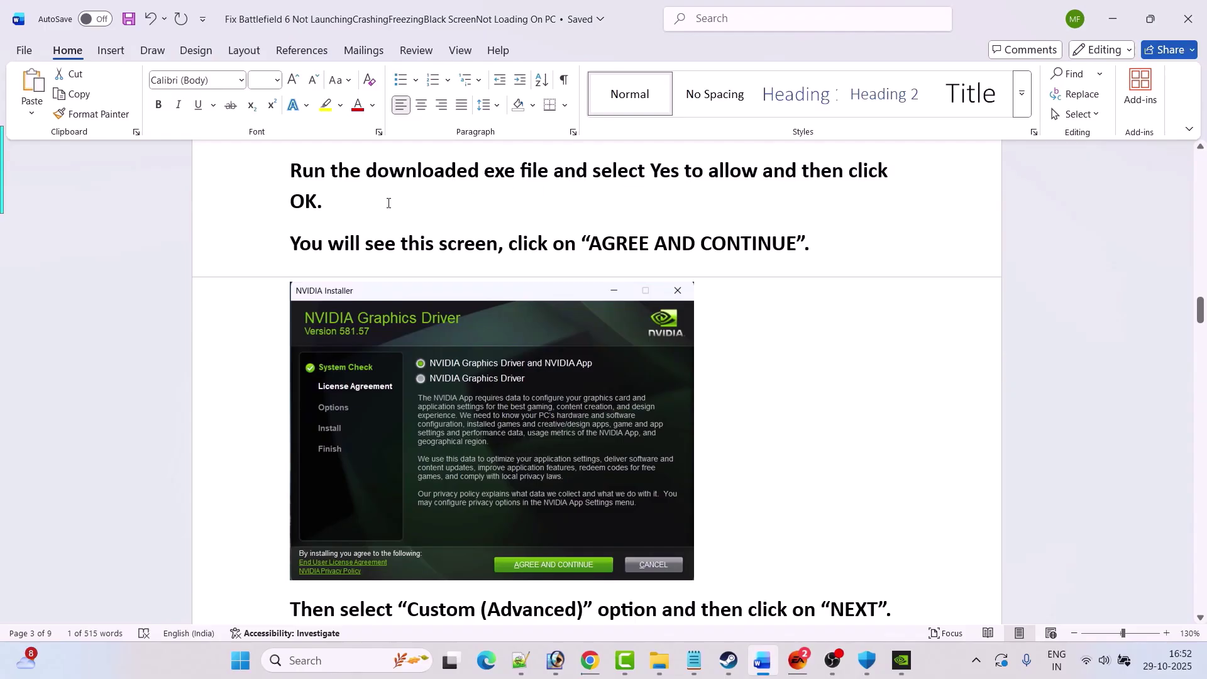
# Step: Scroll the guide to the 'Switch The Launcher' section and highlight the EA app-to-Steam advice
pyautogui.scroll(-1, 402, 245)
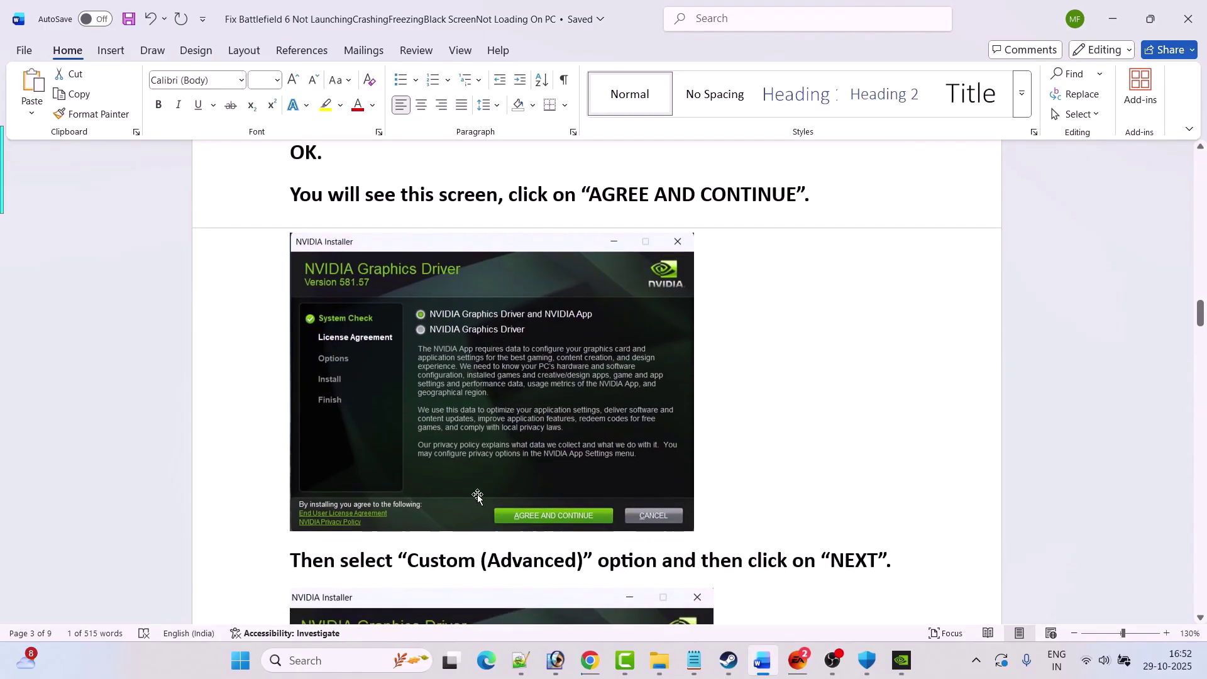
pyautogui.scroll(-6, 564, 499)
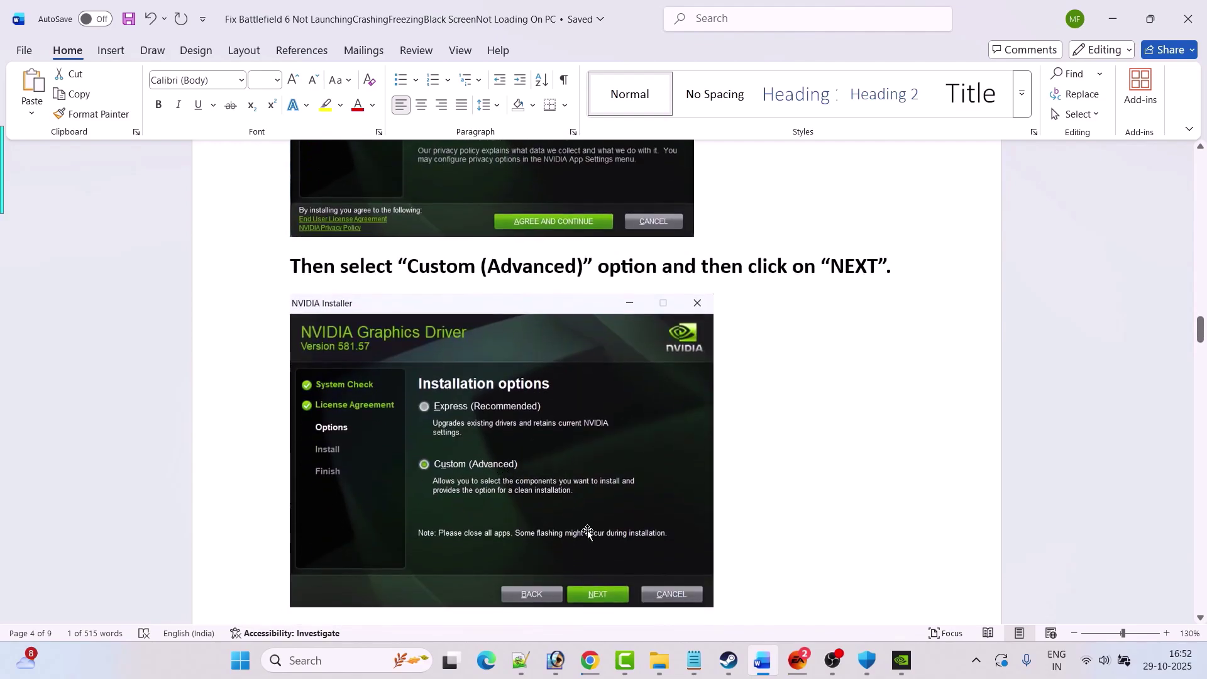
pyautogui.scroll(-2, 629, 498)
pyautogui.scroll(-7, 630, 498)
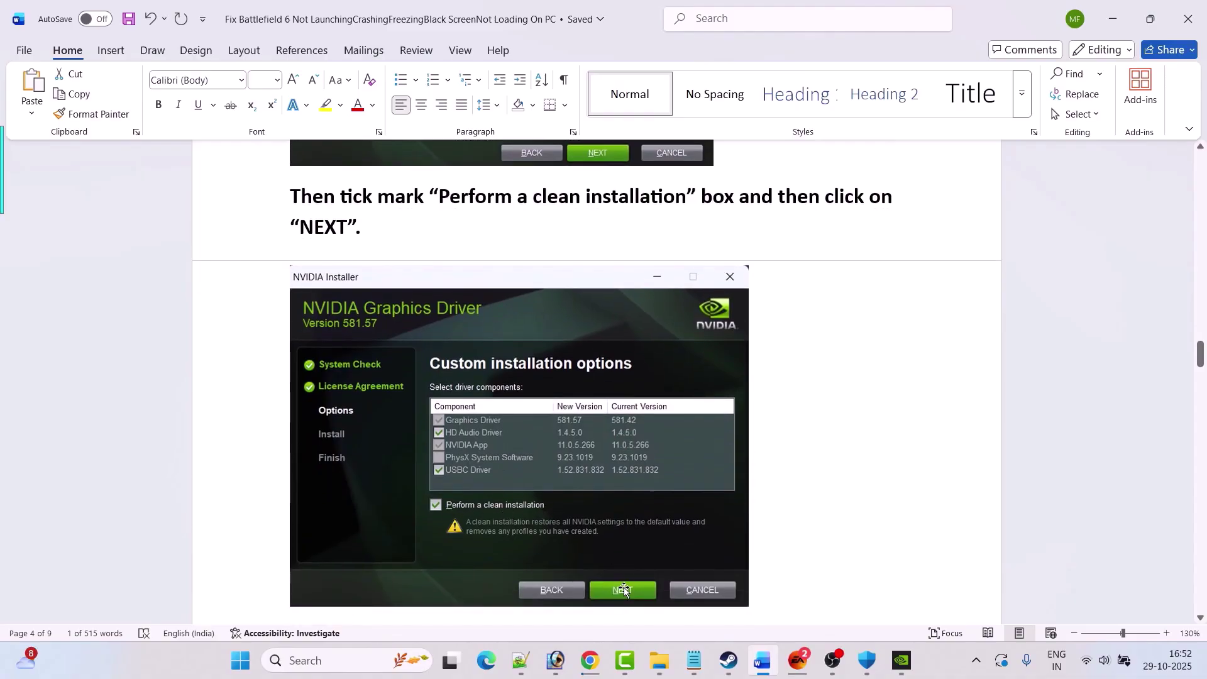
pyautogui.scroll(-3, 660, 525)
pyautogui.scroll(-2, 660, 525)
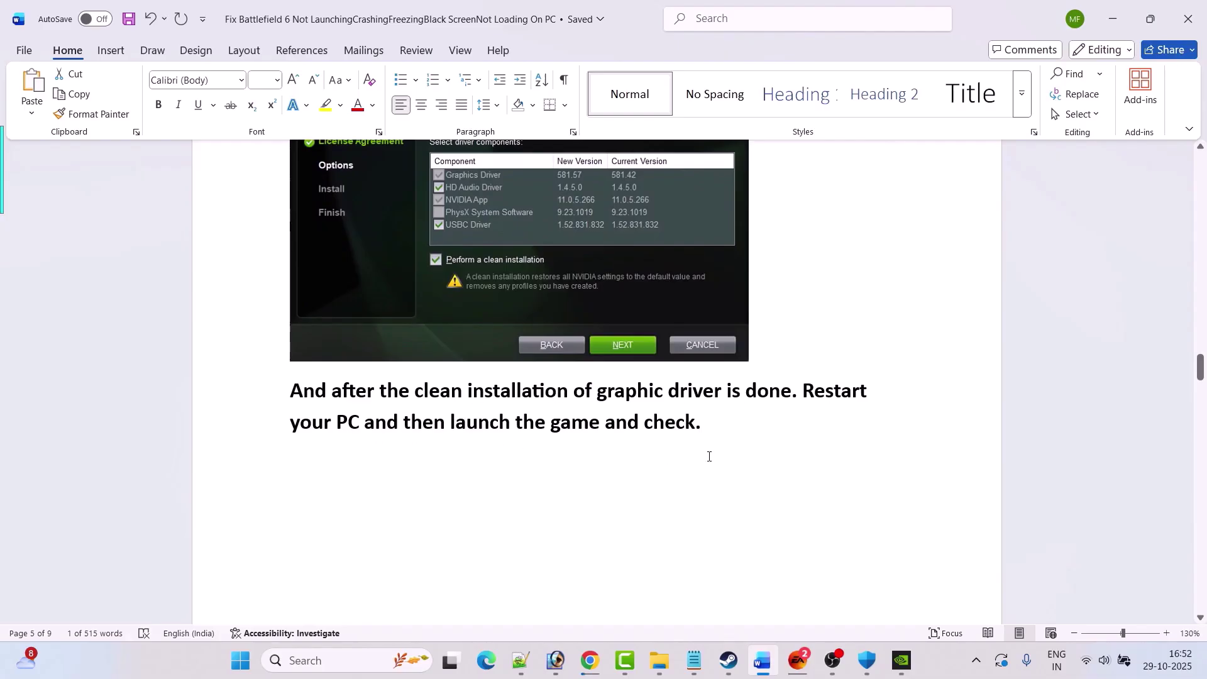
pyautogui.scroll(-6, 709, 456)
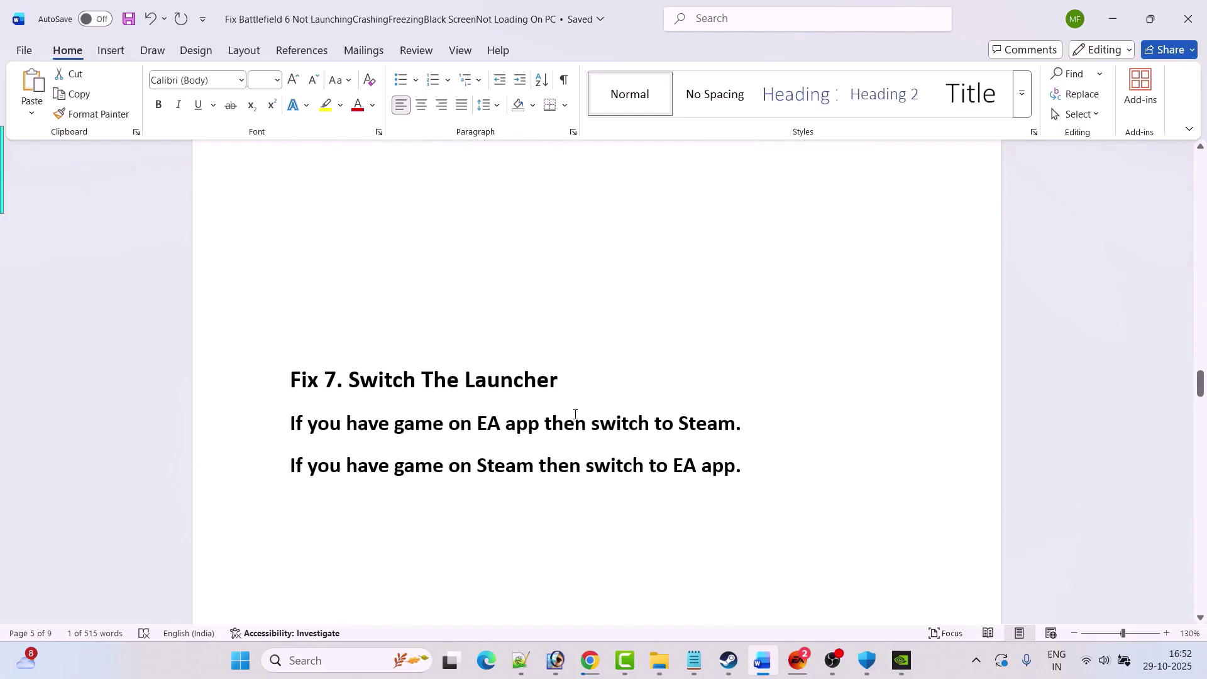
pyautogui.moveTo(370, 376); pyautogui.dragTo(557, 380)
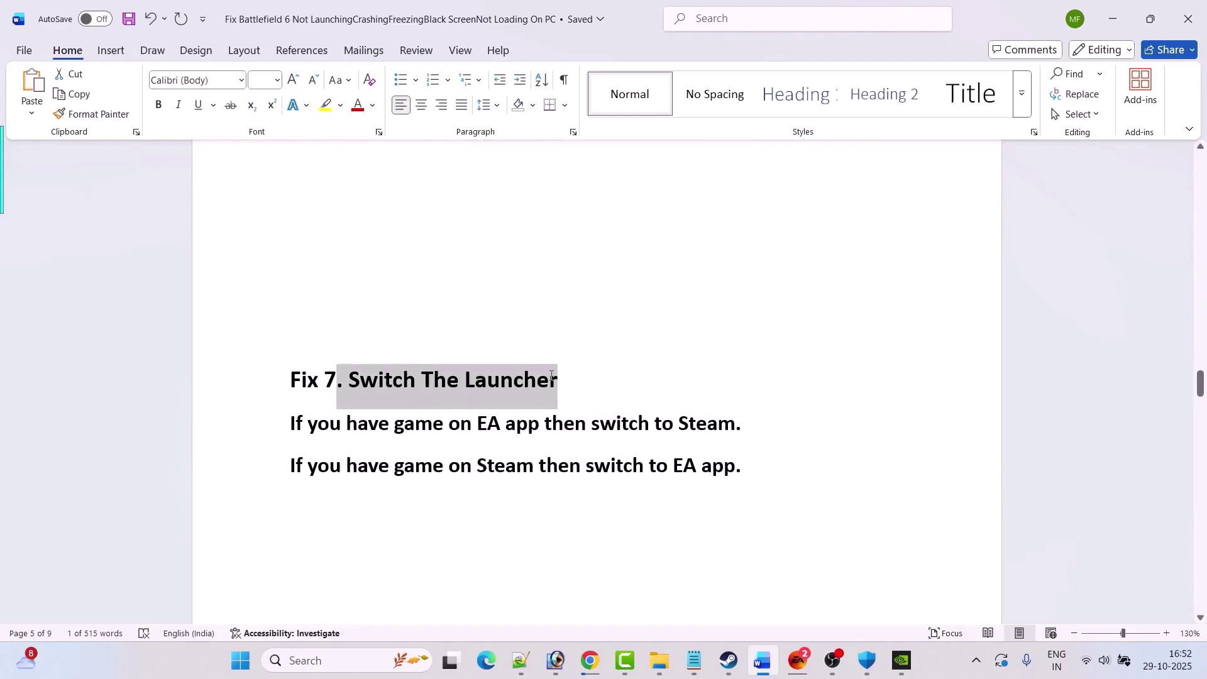
pyautogui.click(443, 439)
pyautogui.moveTo(494, 428); pyautogui.dragTo(735, 427)
pyautogui.click(434, 424)
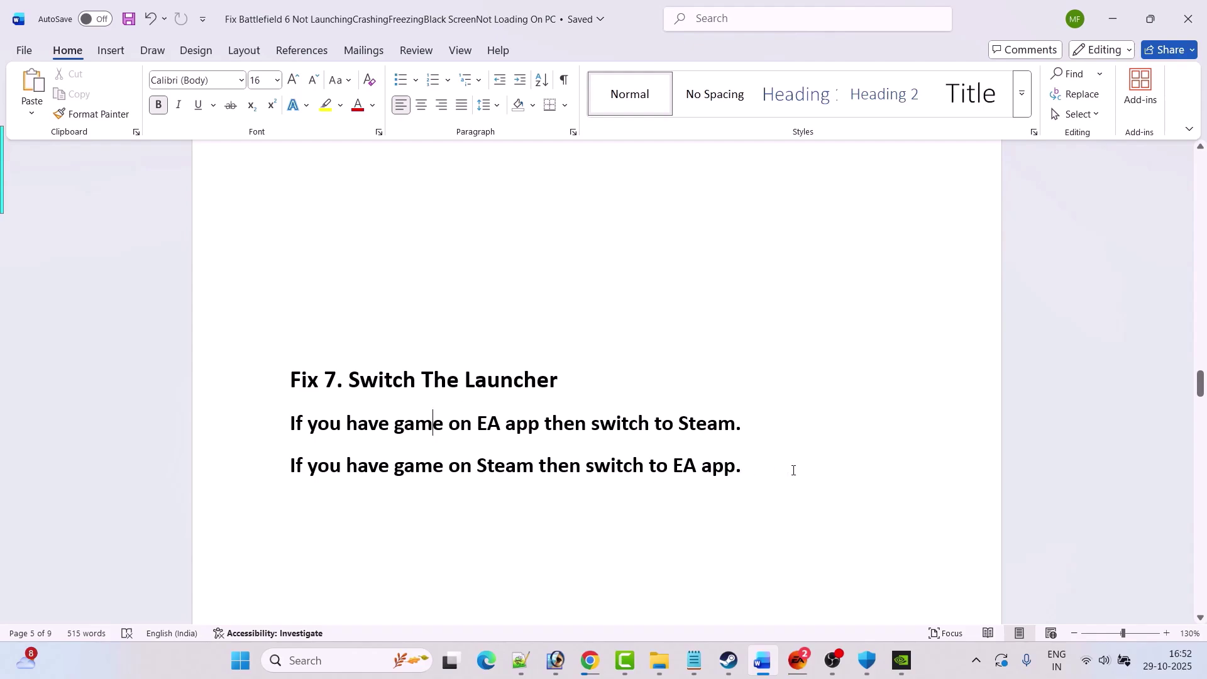
# Step: Highlight the Fix 8 note's installation-folder and compatibility-mode instructions
pyautogui.scroll(-5, 794, 470)
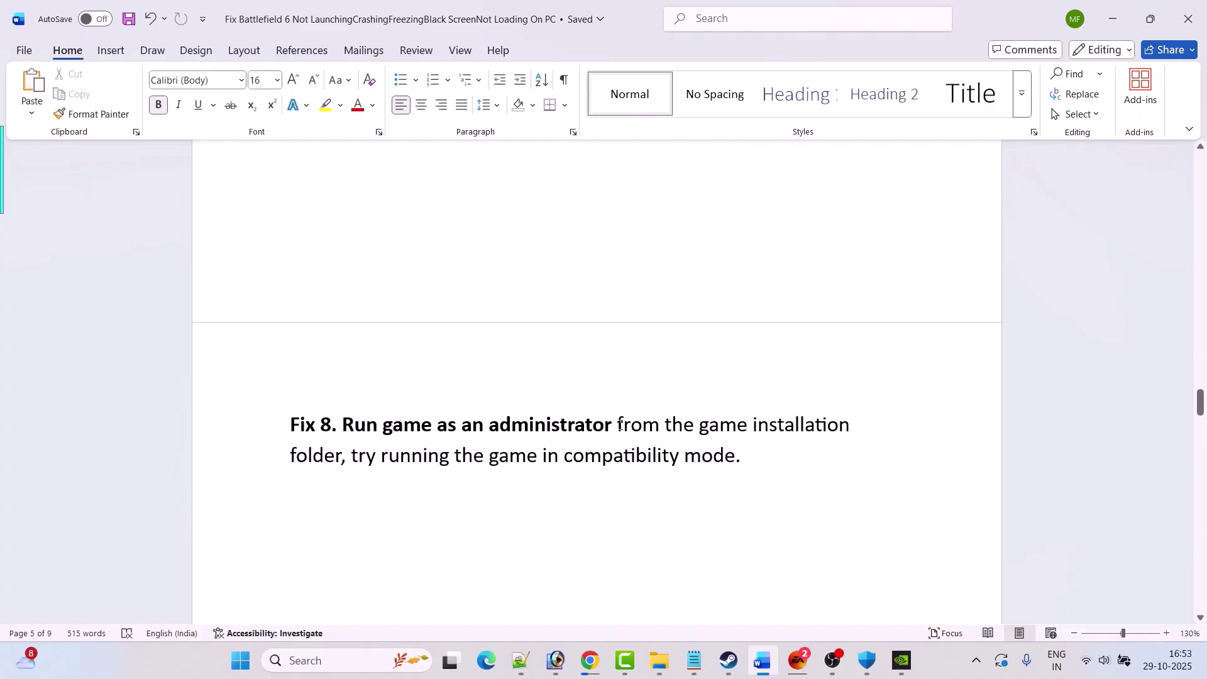
pyautogui.moveTo(619, 425); pyautogui.dragTo(345, 454)
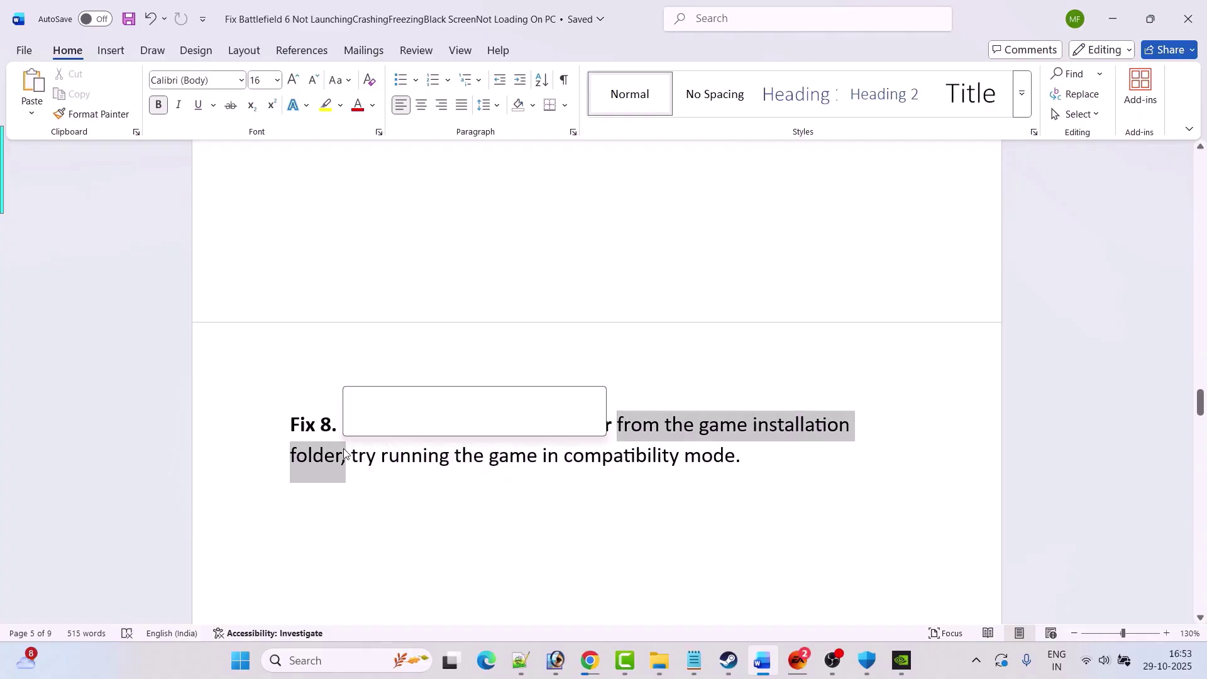
pyautogui.click(367, 455)
pyautogui.moveTo(447, 457); pyautogui.dragTo(739, 457)
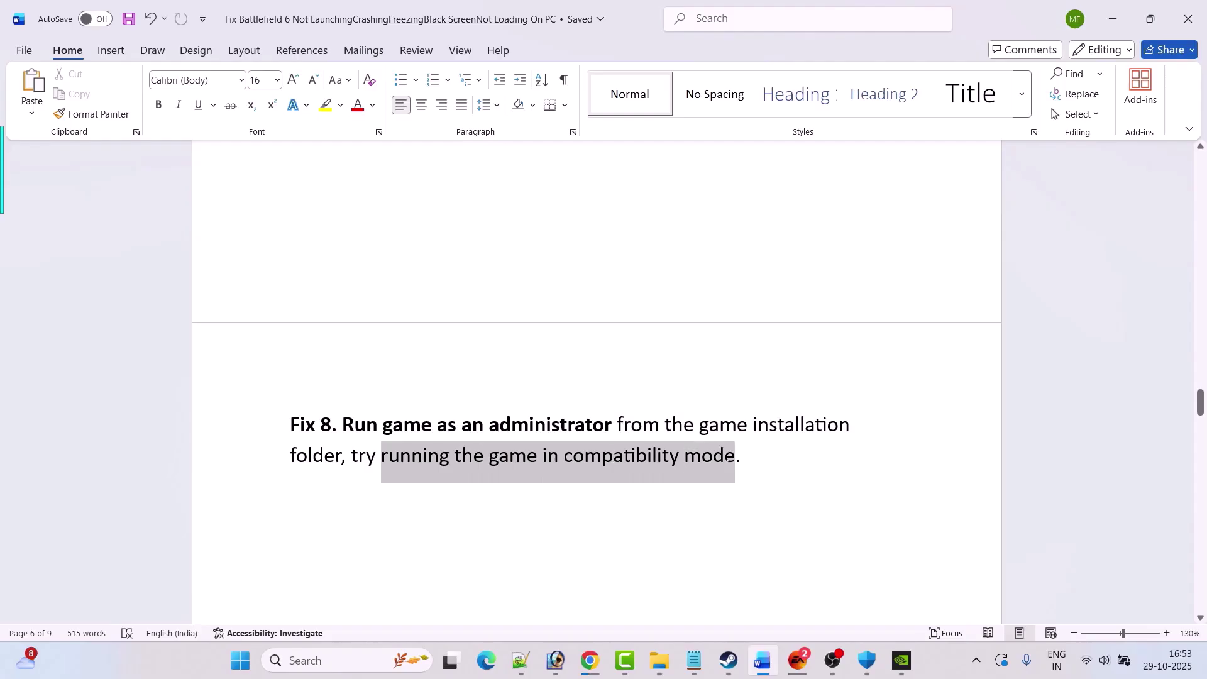
pyautogui.click(830, 501)
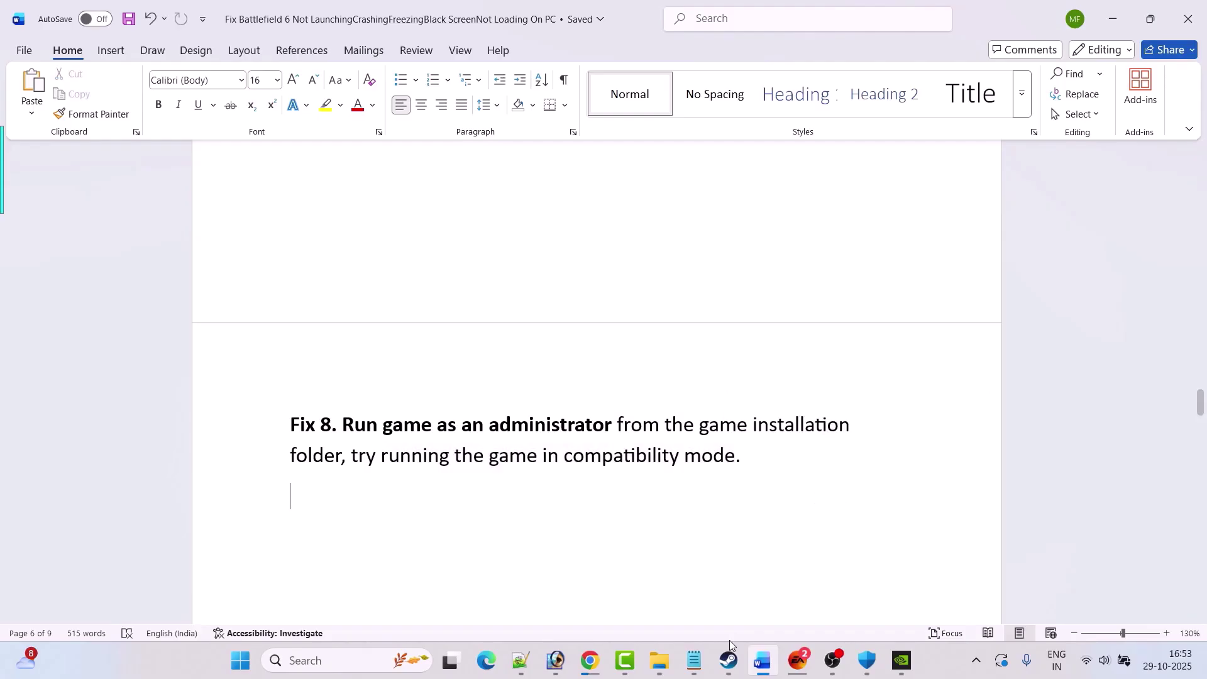
# Step: In Steam, open Battlefield 6's installation folder via Manage > Browse local files
pyautogui.click(729, 660)
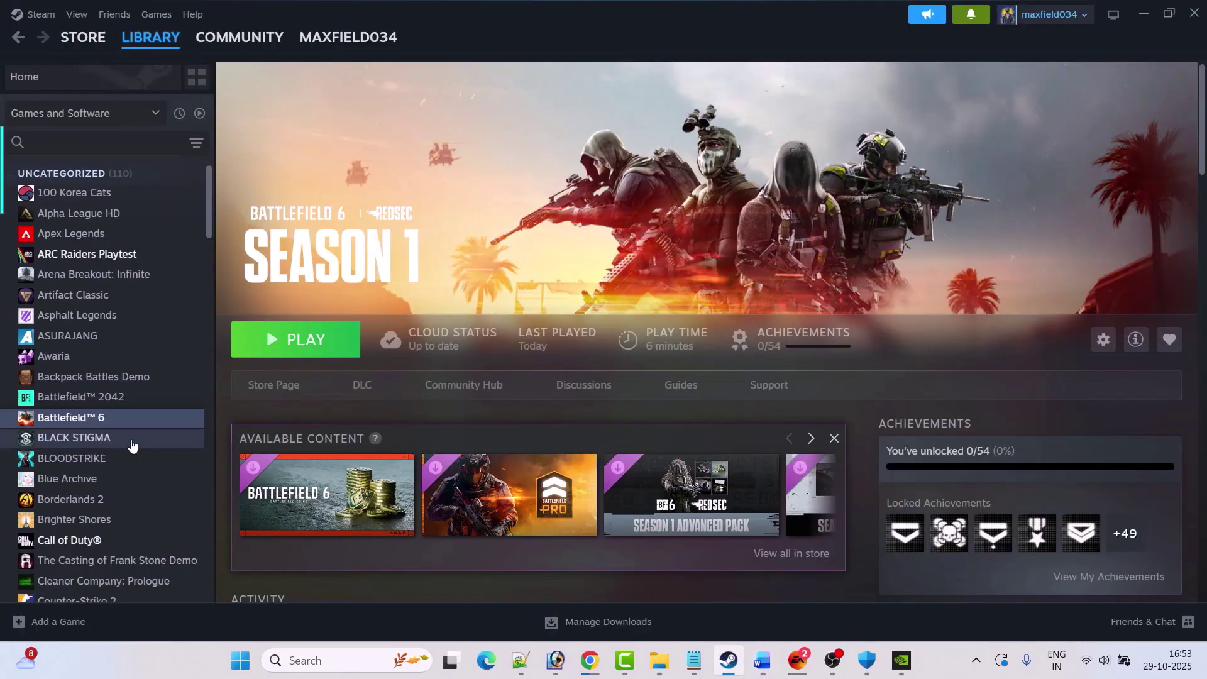
pyautogui.rightClick(116, 419)
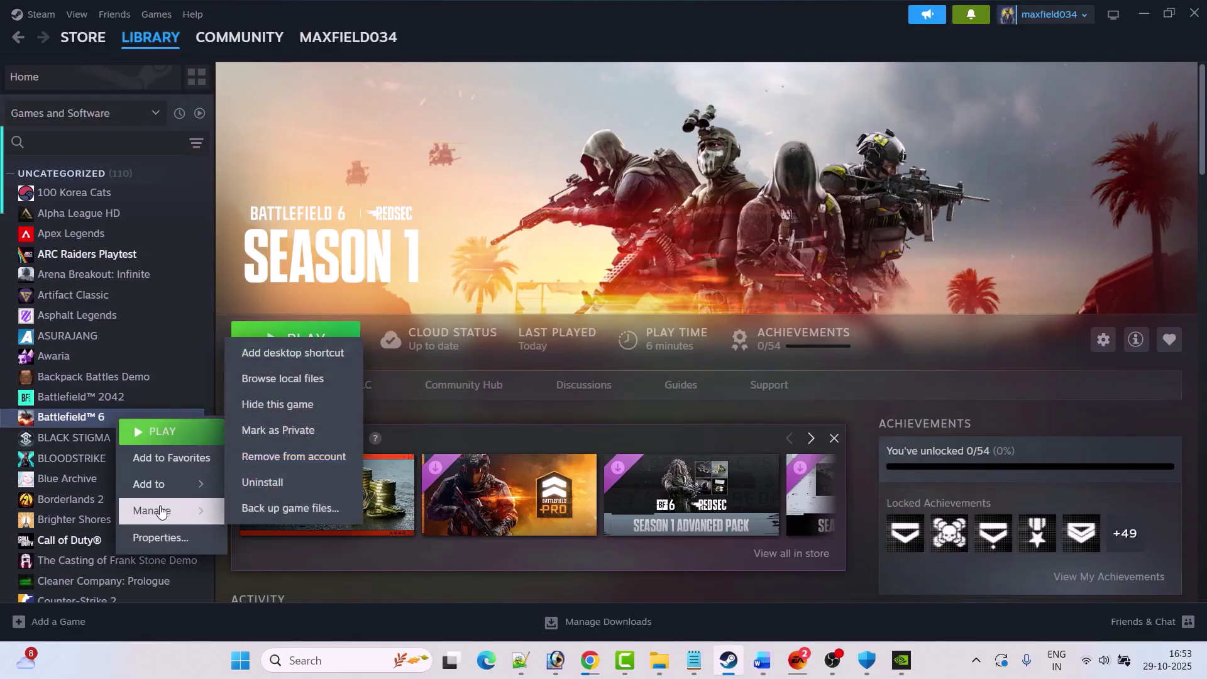
pyautogui.moveTo(182, 487)
pyautogui.moveTo(154, 511)
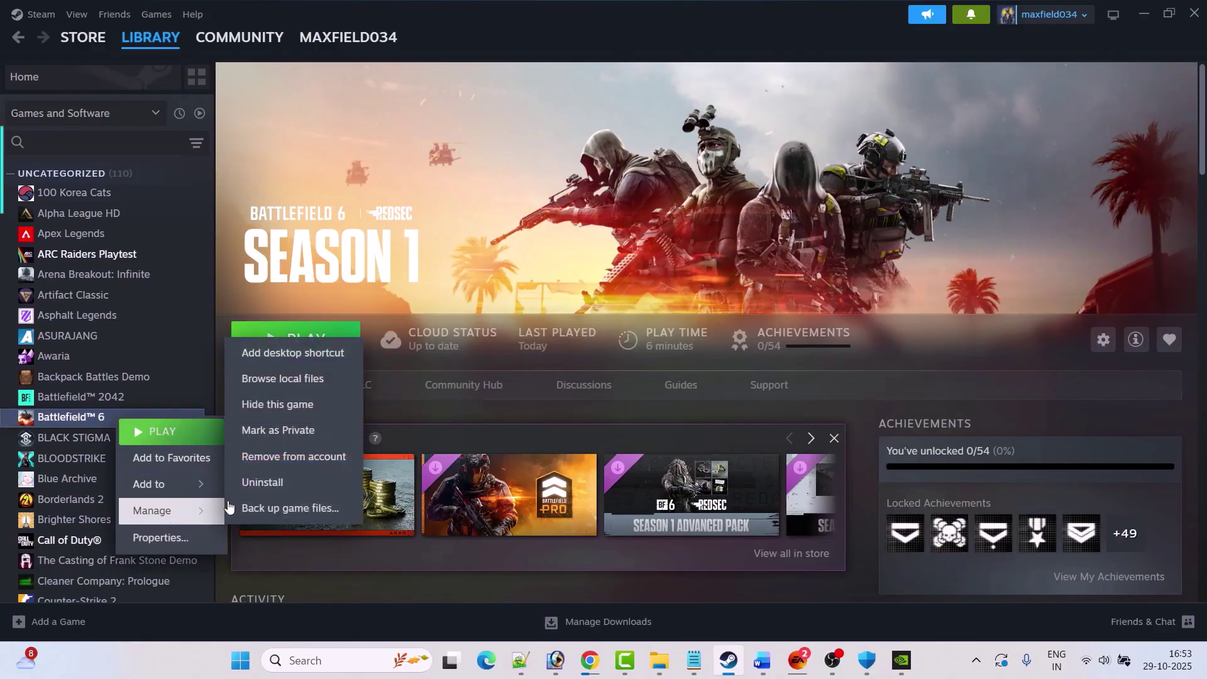
pyautogui.click(295, 379)
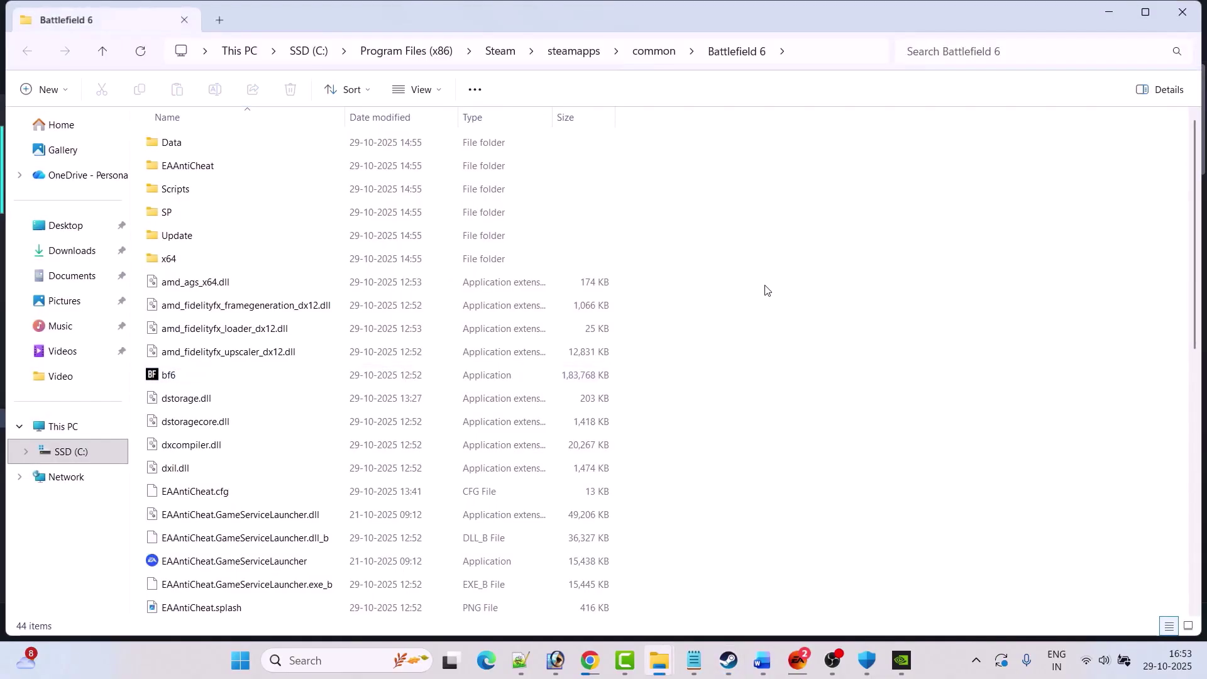
# Step: Set bf6 to always run as administrator in its Compatibility properties and apply
pyautogui.click(1145, 12)
pyautogui.click(178, 373)
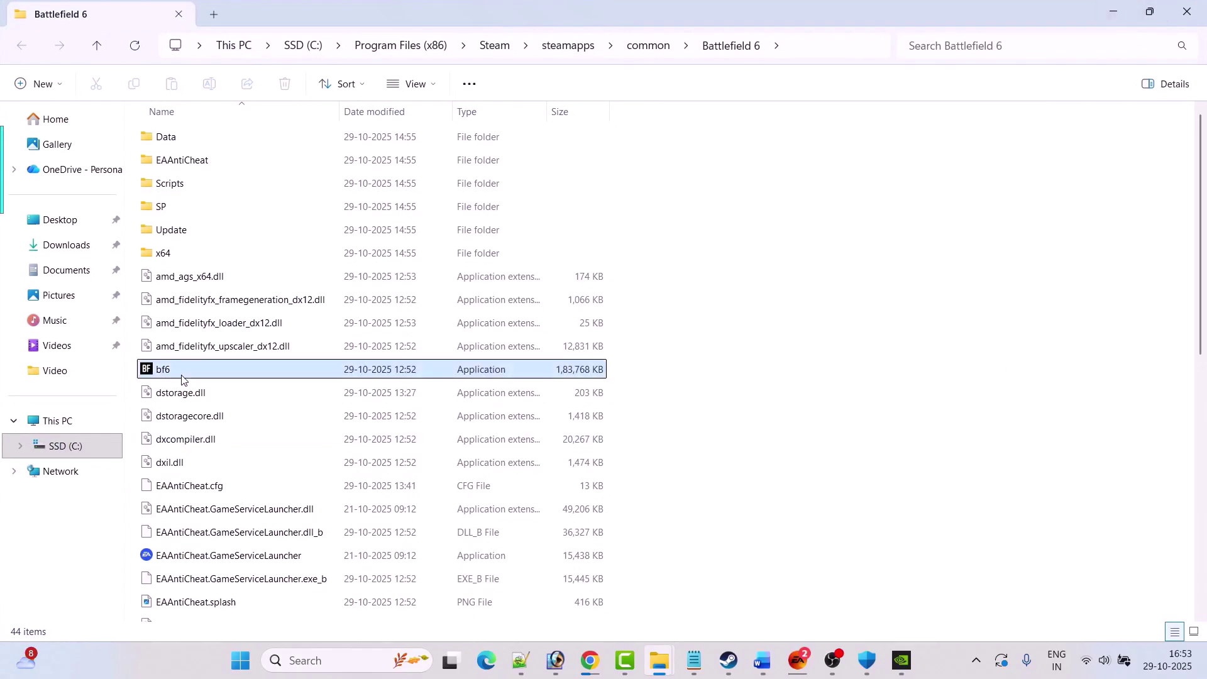
pyautogui.rightClick(177, 373)
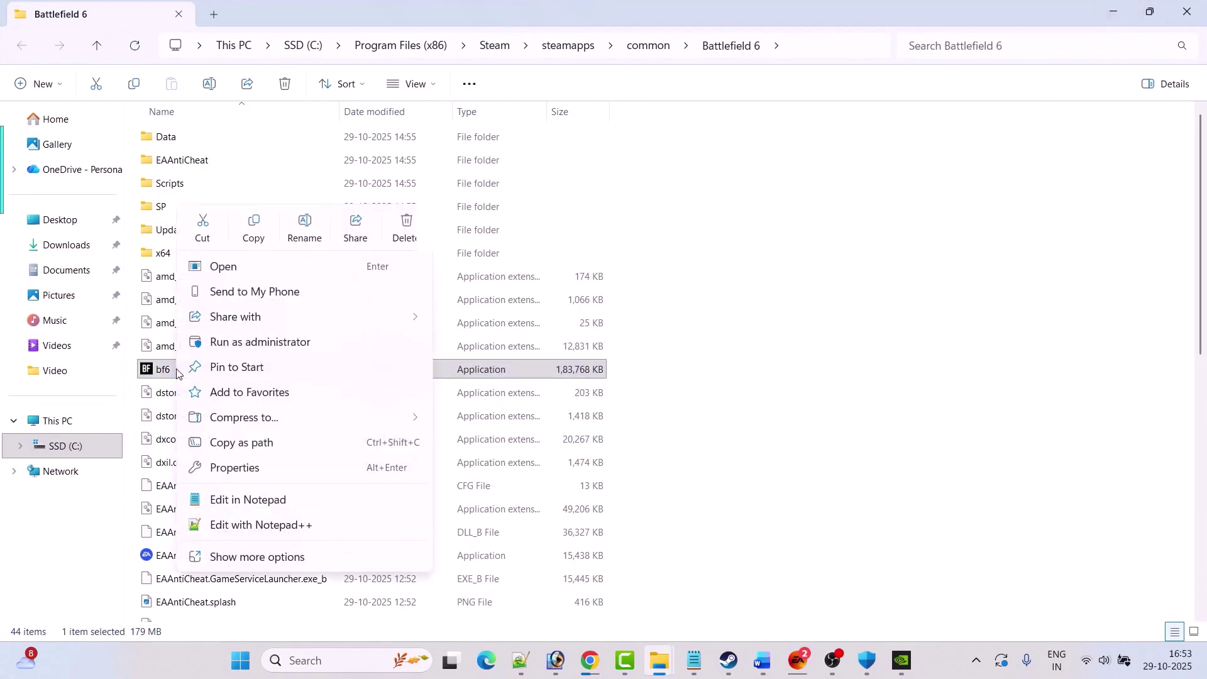
pyautogui.click(251, 468)
pyautogui.click(343, 250)
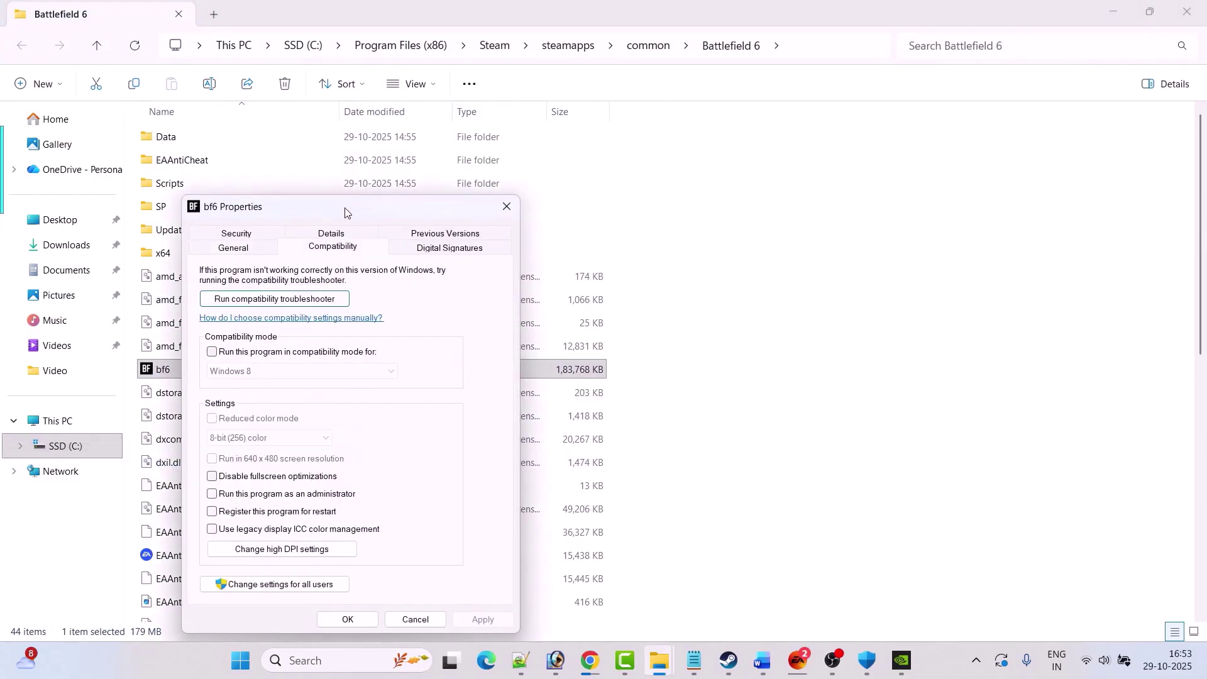
pyautogui.moveTo(345, 212); pyautogui.dragTo(363, 159)
pyautogui.click(230, 442)
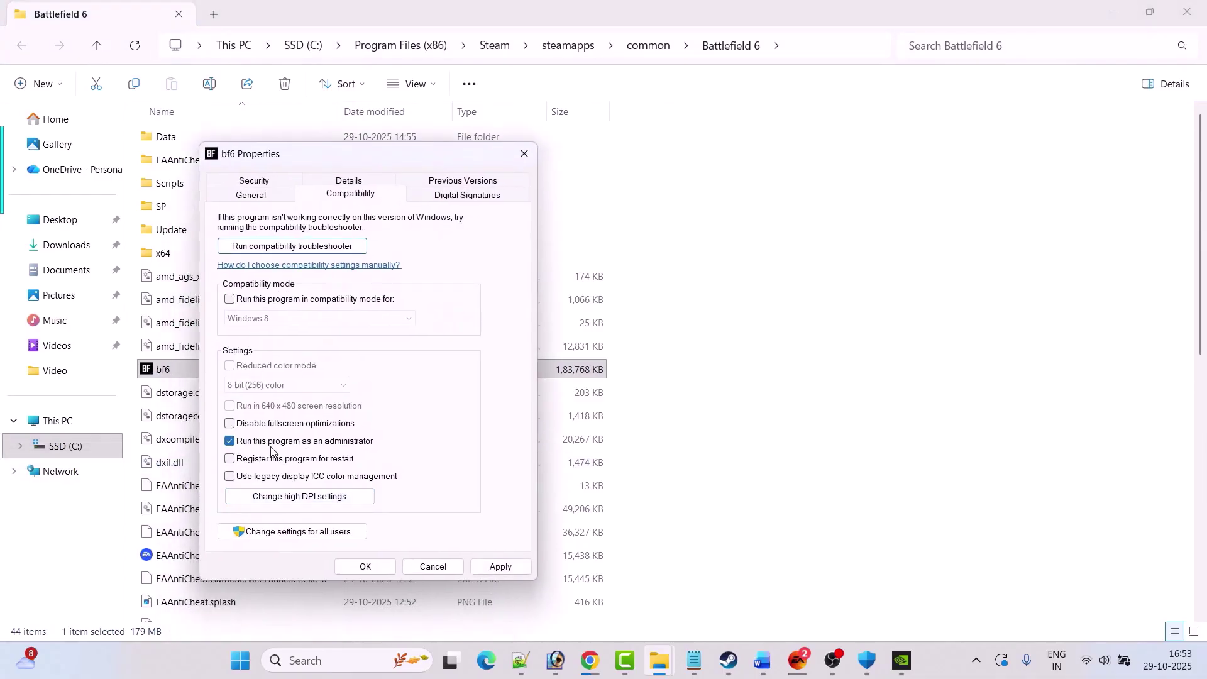
pyautogui.click(499, 567)
pyautogui.click(366, 567)
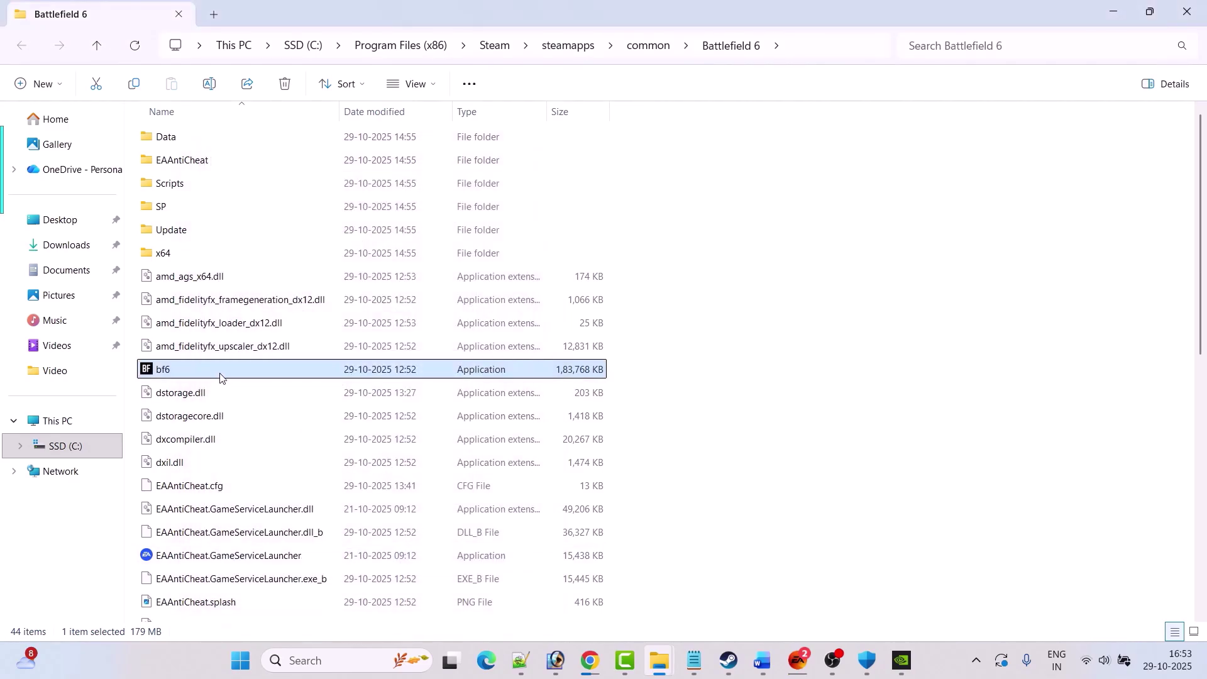
# Step: Reopen bf6's properties and apply Windows 8 compatibility mode
pyautogui.moveTo(183, 375)
pyautogui.rightClick(183, 370)
pyautogui.click(272, 469)
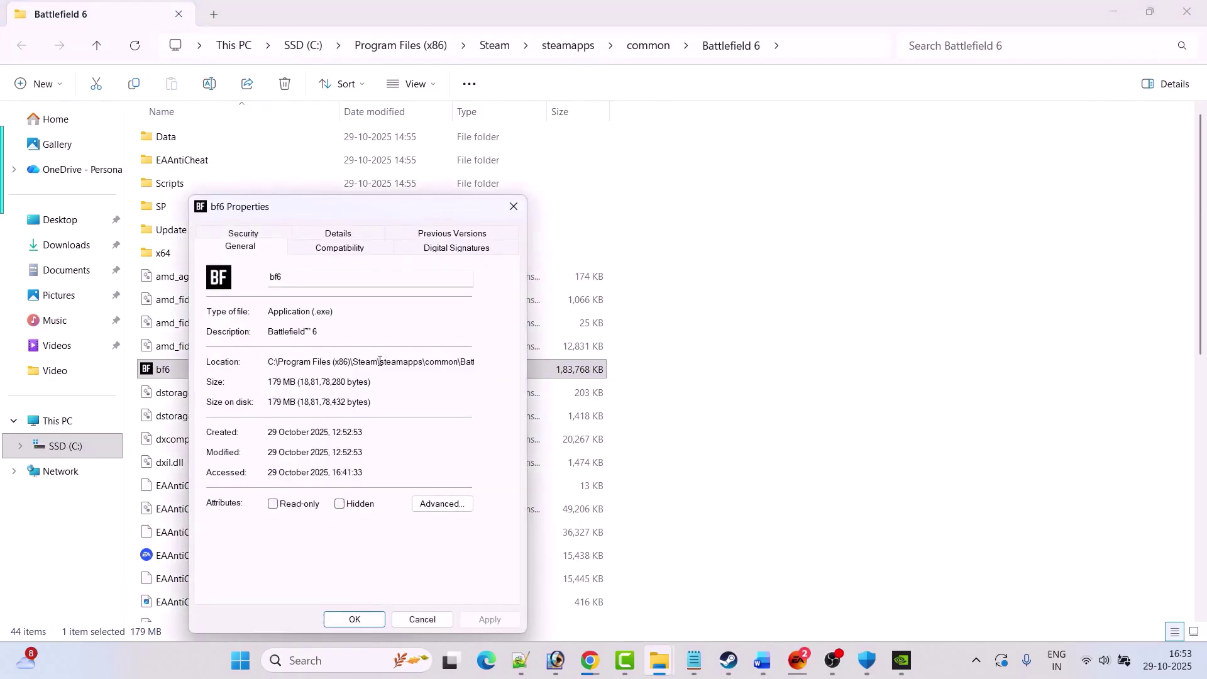
pyautogui.click(347, 247)
pyautogui.moveTo(386, 207); pyautogui.dragTo(418, 96)
pyautogui.click(252, 241)
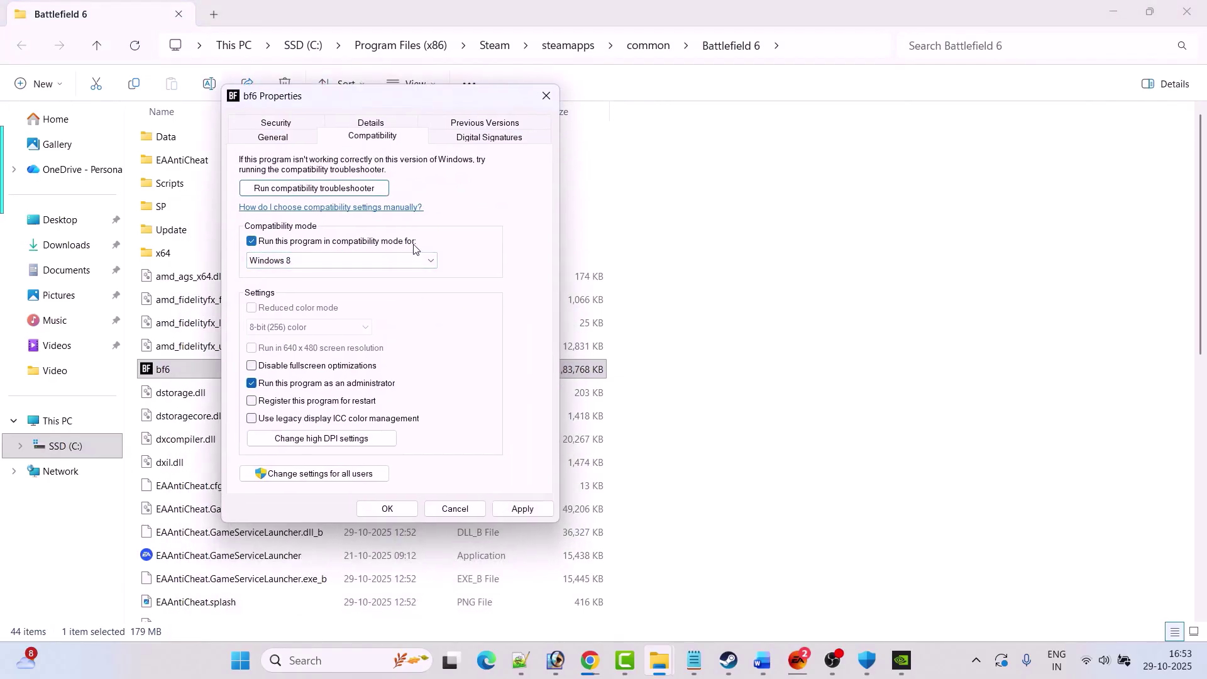
pyautogui.click(403, 260)
pyautogui.click(330, 312)
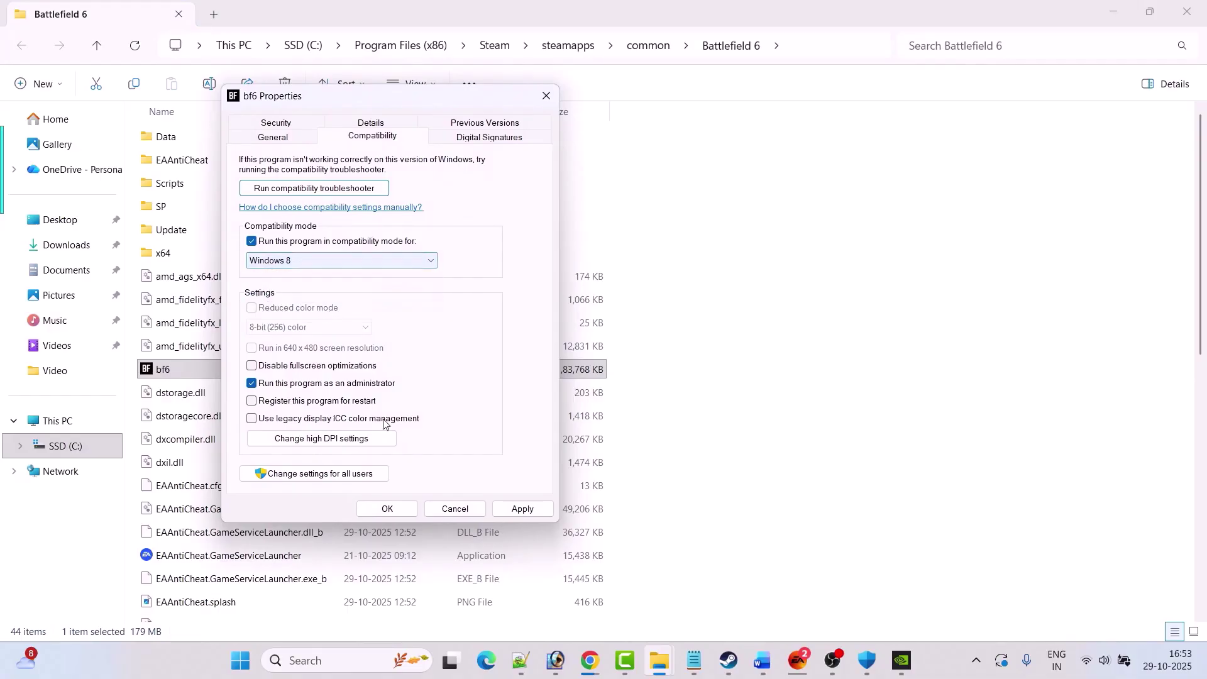
pyautogui.click(519, 510)
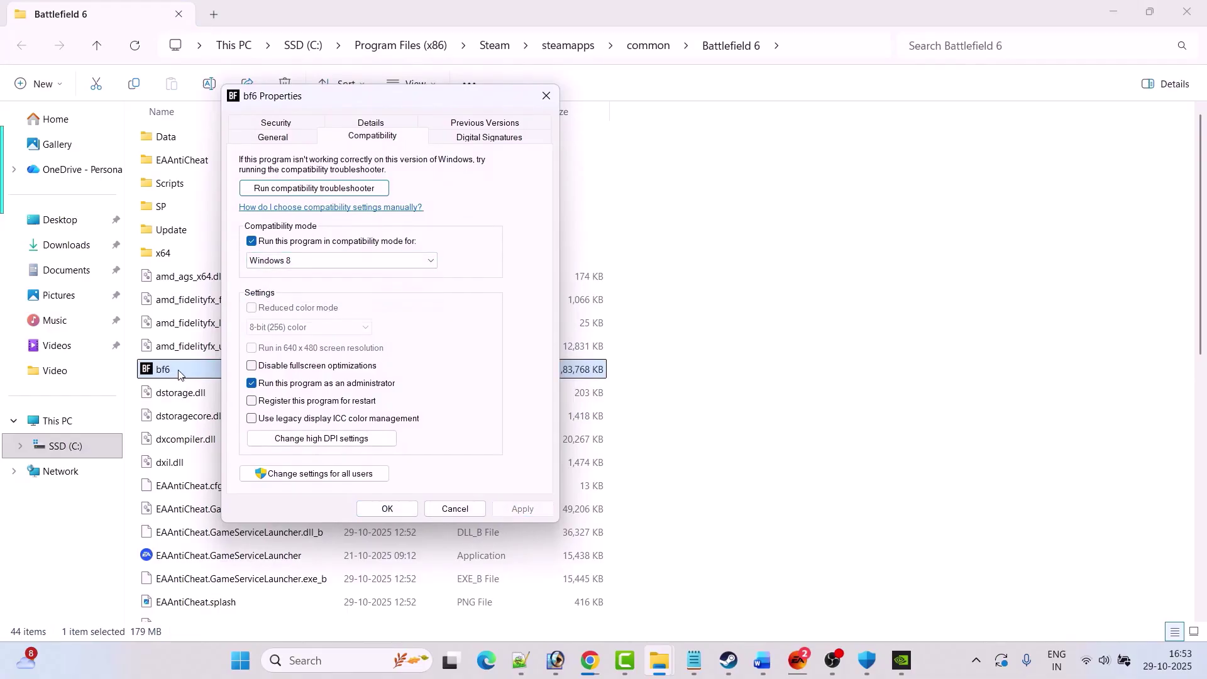
# Step: Try Windows 7 mode and disabled fullscreen optimizations, then turn both back off and confirm
pyautogui.click(342, 260)
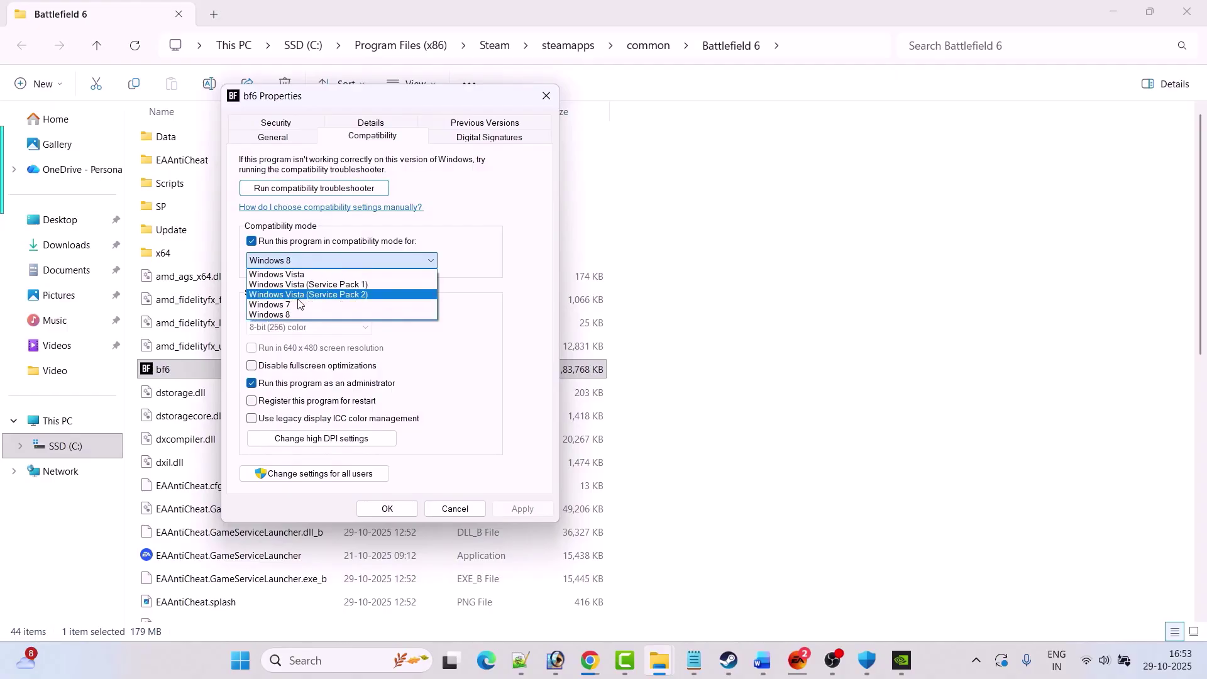
pyautogui.click(277, 304)
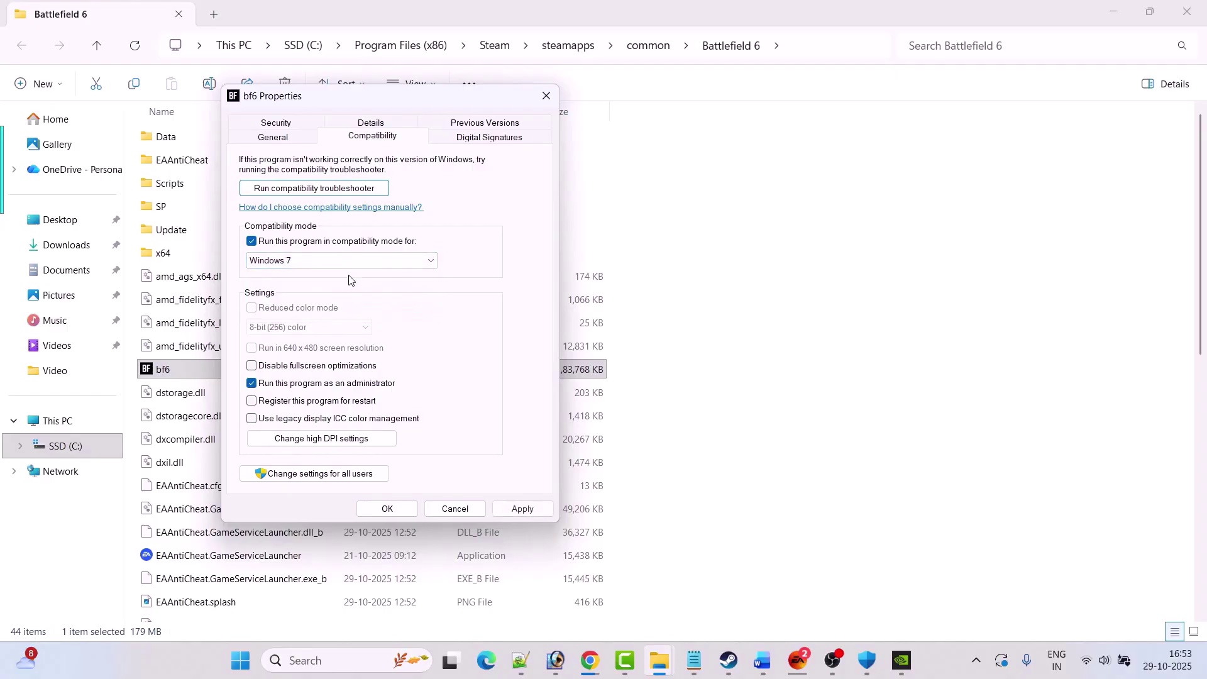
pyautogui.click(513, 509)
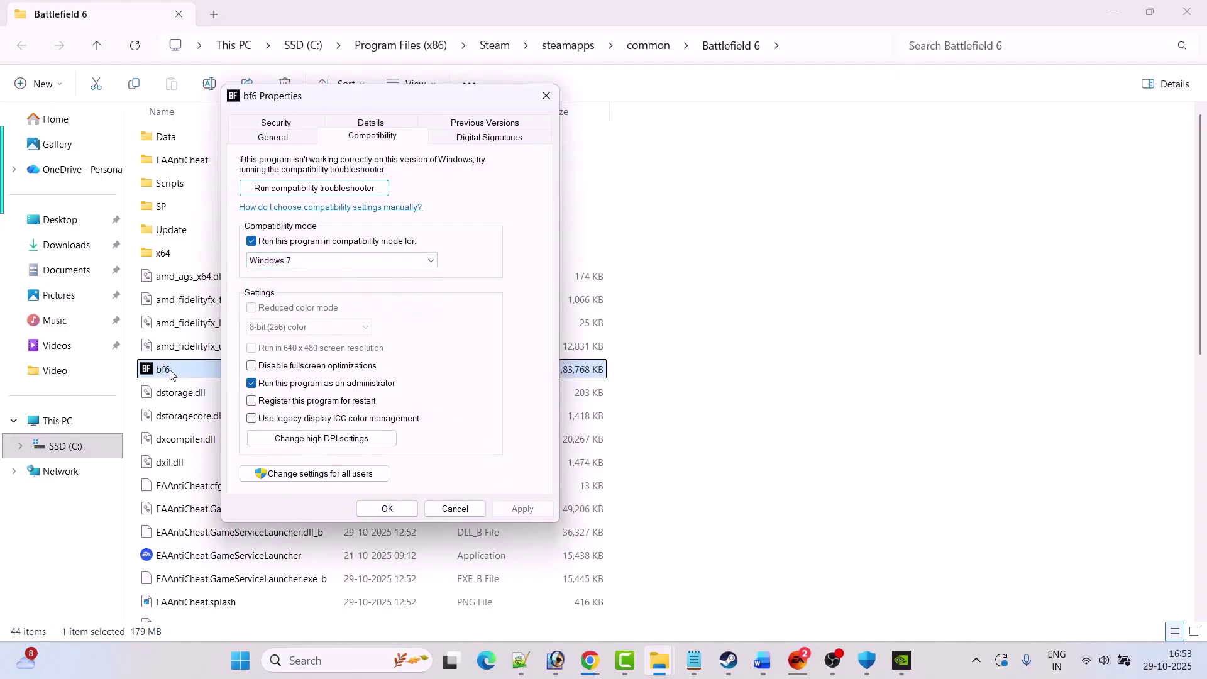
pyautogui.click(253, 367)
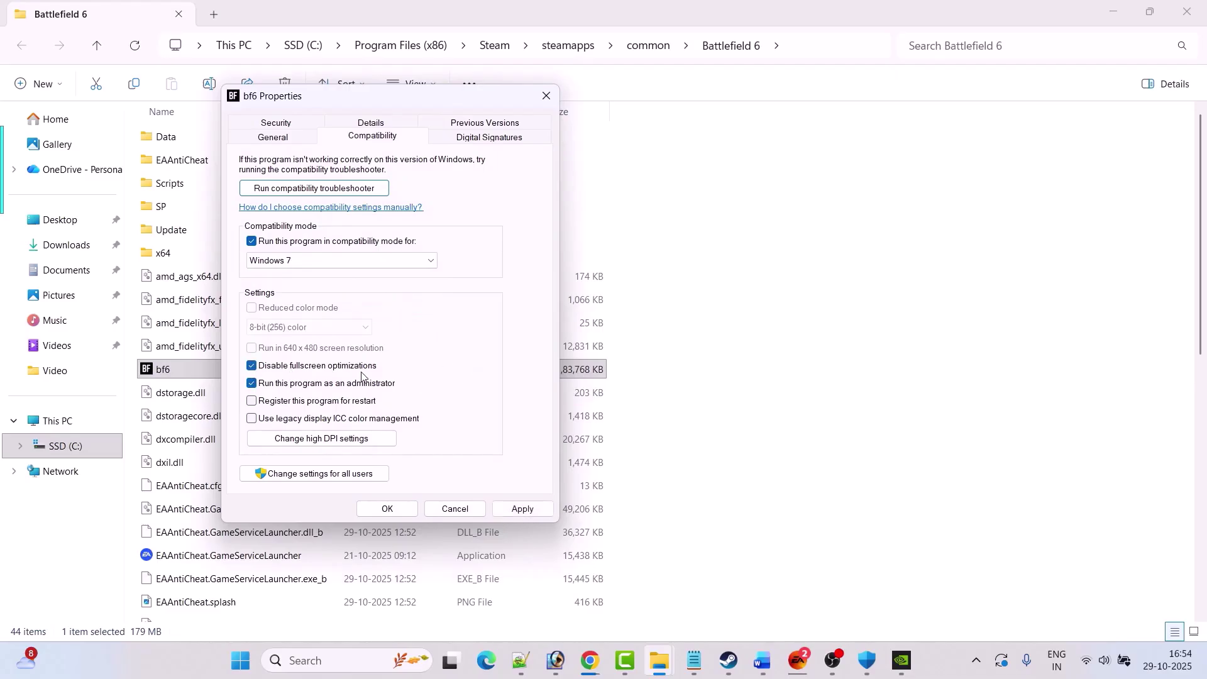
pyautogui.click(518, 508)
pyautogui.click(252, 241)
pyautogui.click(252, 365)
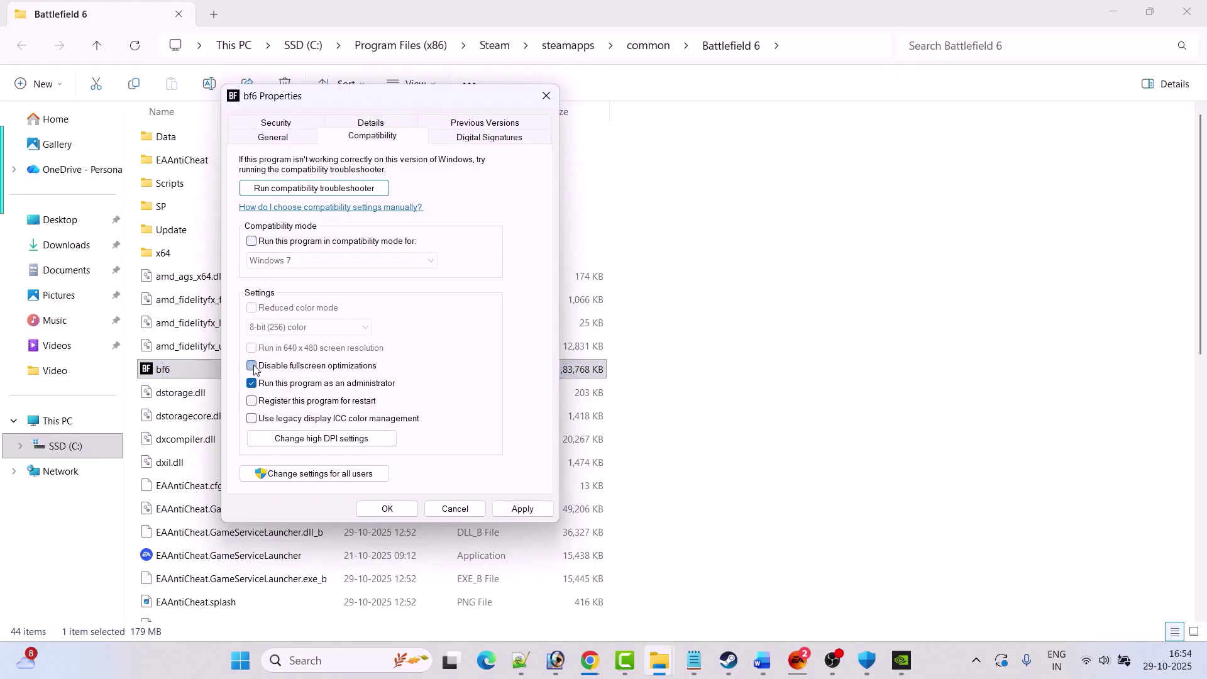
pyautogui.click(387, 509)
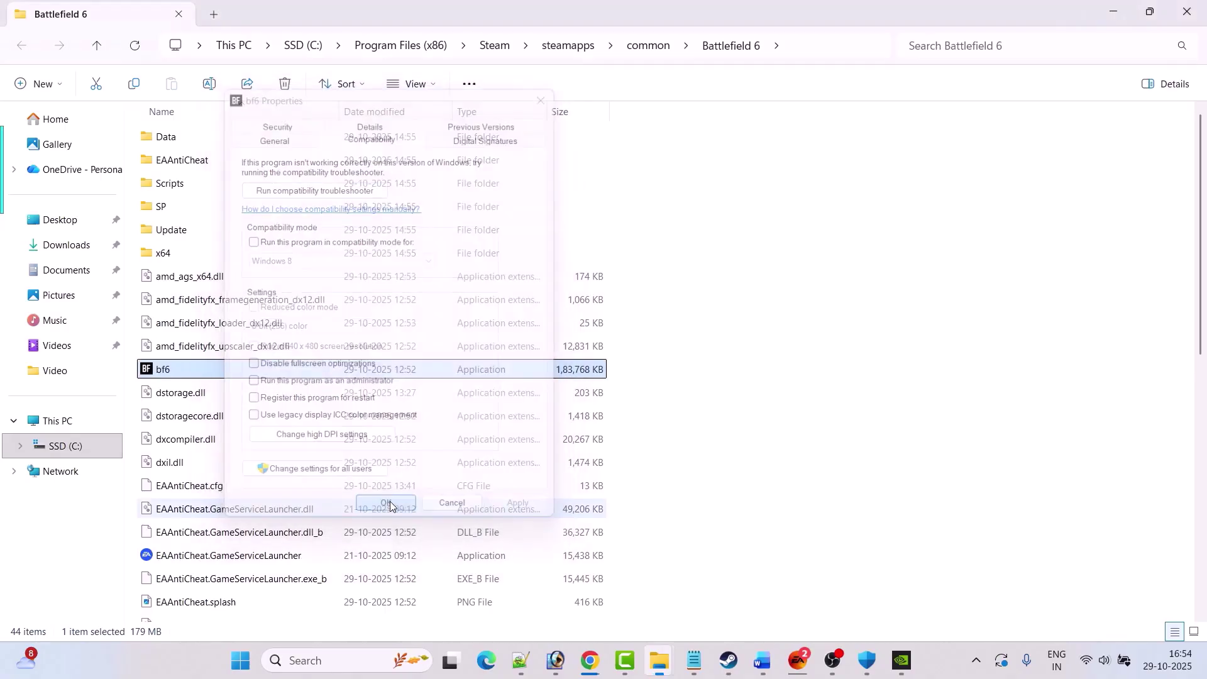
# Step: Scroll the Word guide to Fix 9's 'New Admin Local User Account' heading
pyautogui.click(762, 661)
pyautogui.scroll(-4, 586, 502)
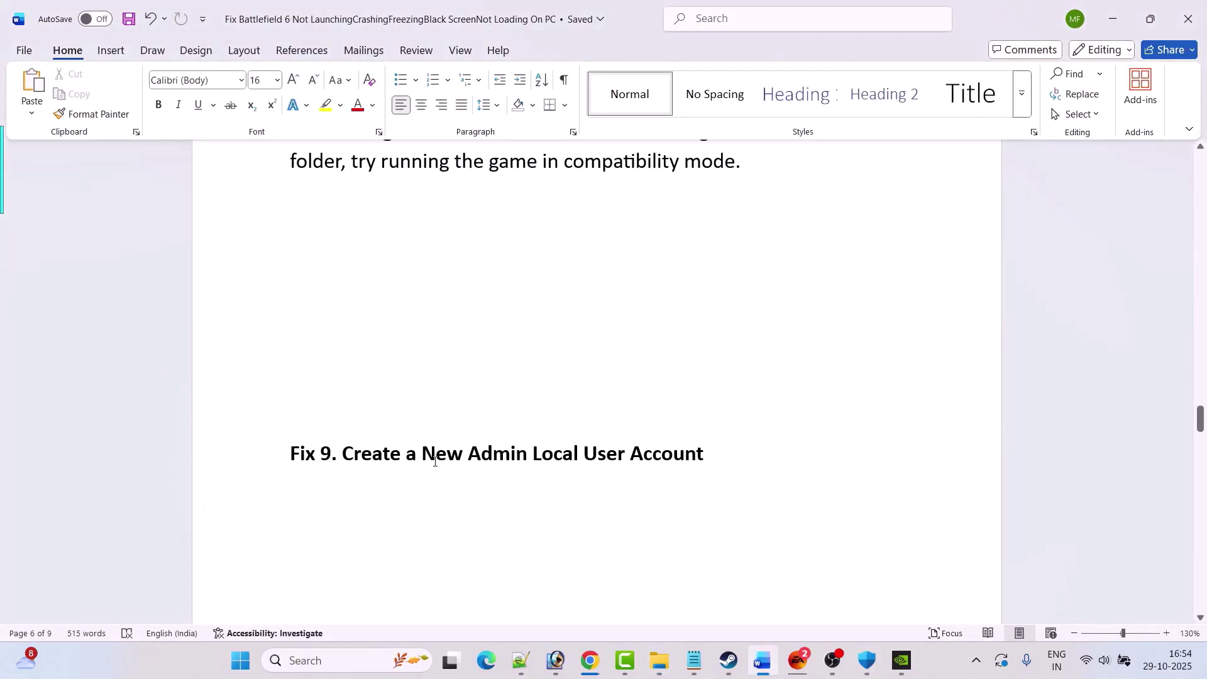
pyautogui.moveTo(435, 460); pyautogui.dragTo(703, 460)
pyautogui.click(325, 594)
# Step: Open Windows Settings to the Accounts > Other users page
pyautogui.click(241, 660)
pyautogui.click(415, 282)
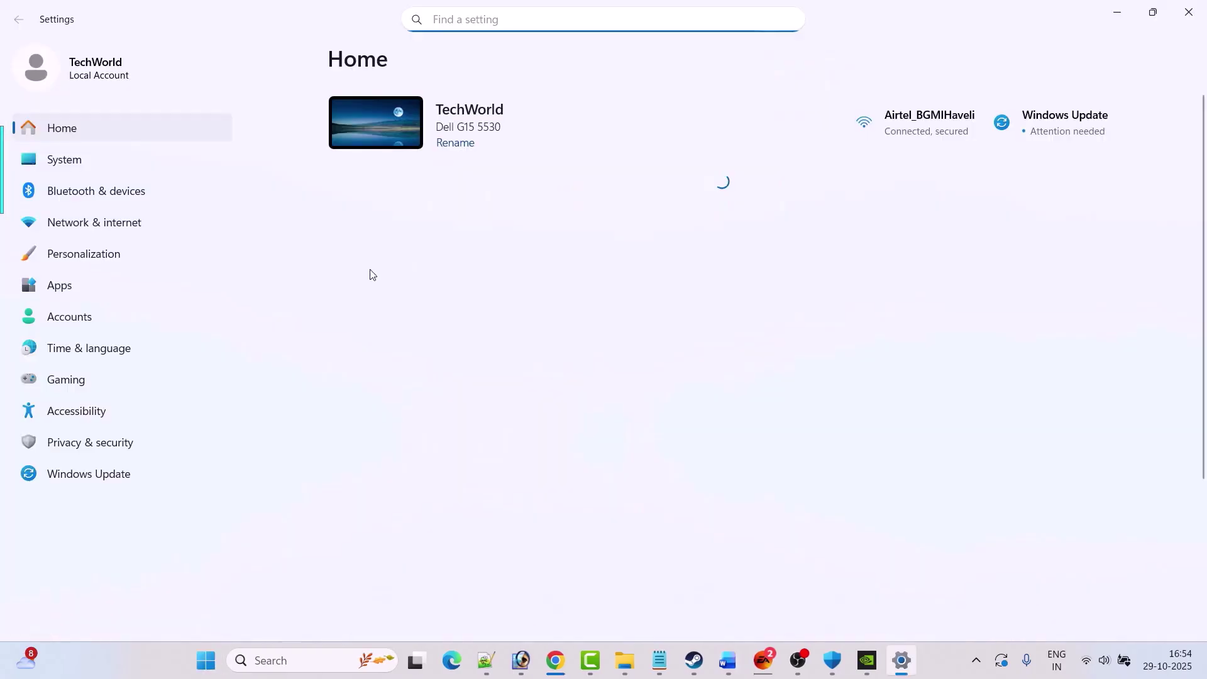
pyautogui.click(67, 318)
pyautogui.scroll(-5, 673, 374)
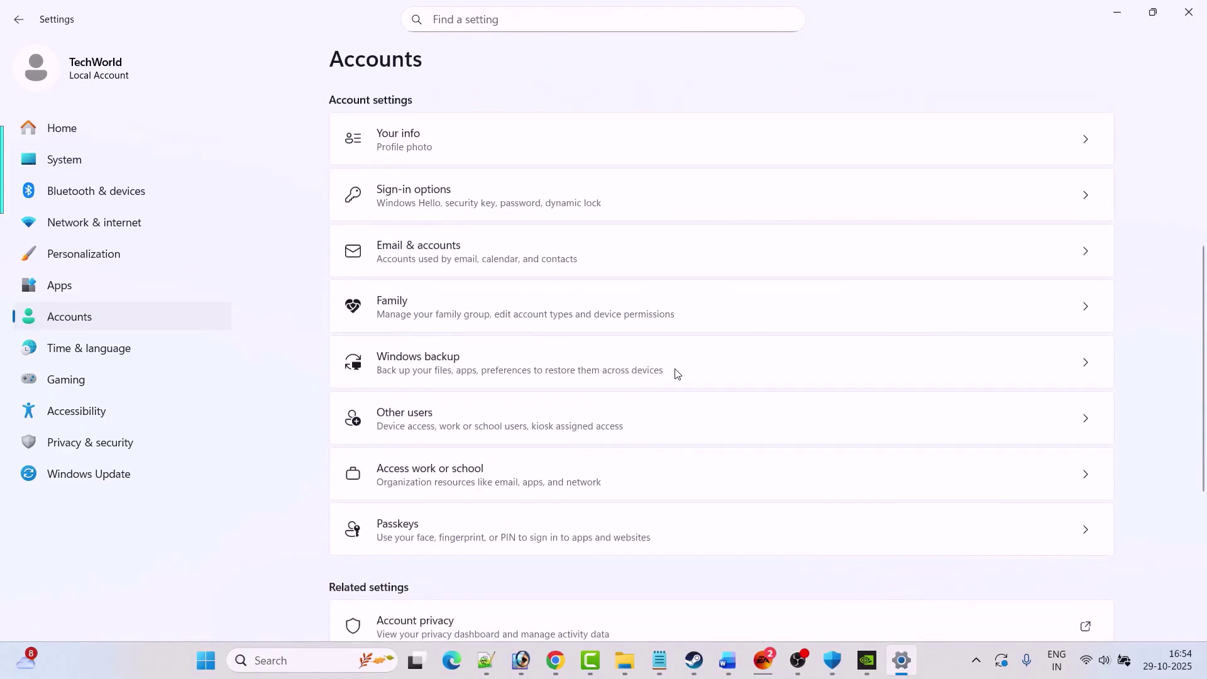
pyautogui.scroll(-1, 677, 373)
pyautogui.click(597, 339)
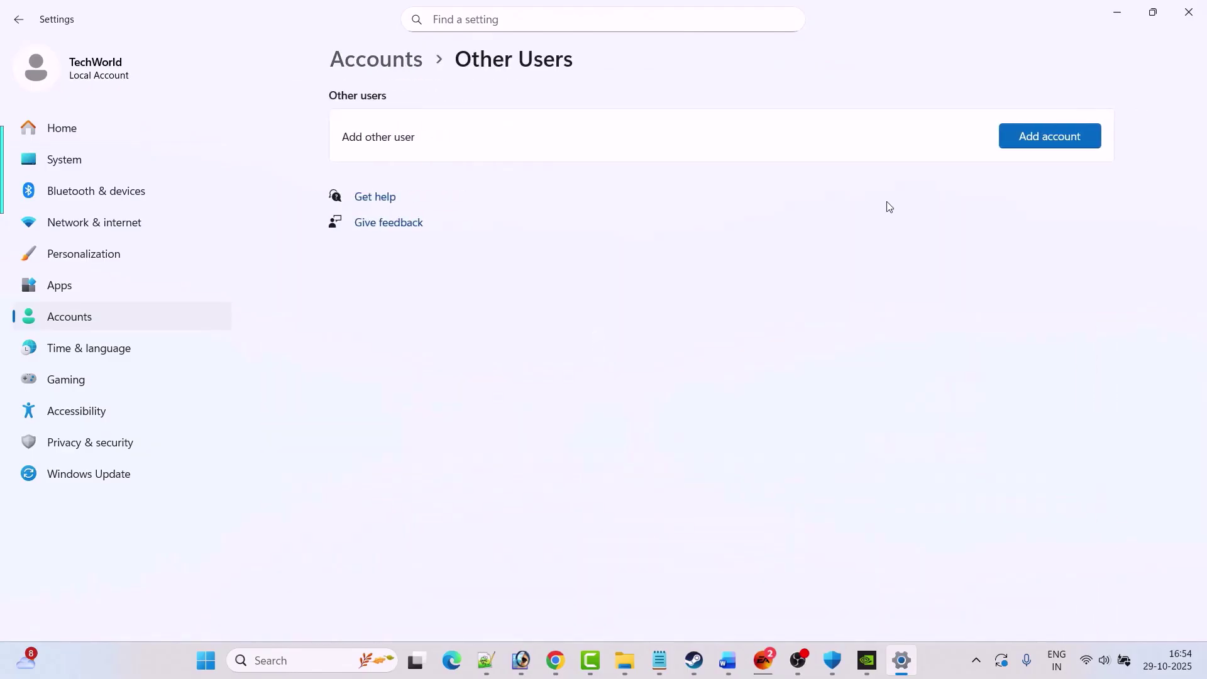
# Step: Add a local user account named 'test1' without a Microsoft account
pyautogui.click(1055, 150)
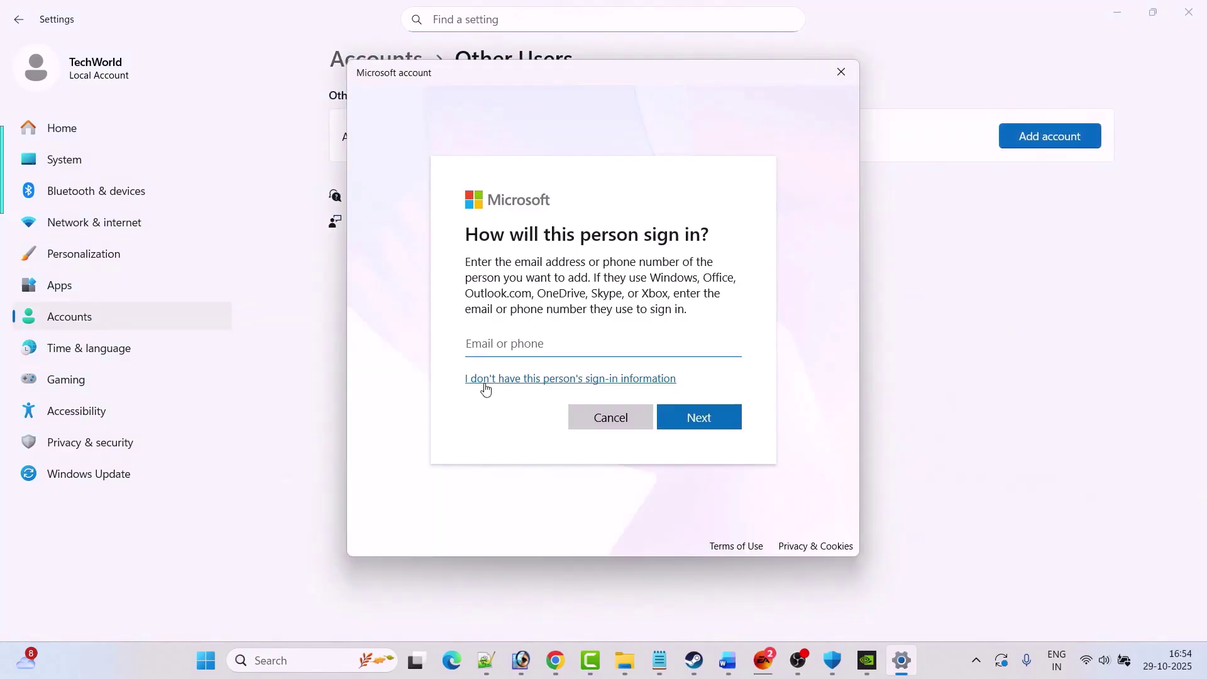
pyautogui.click(641, 381)
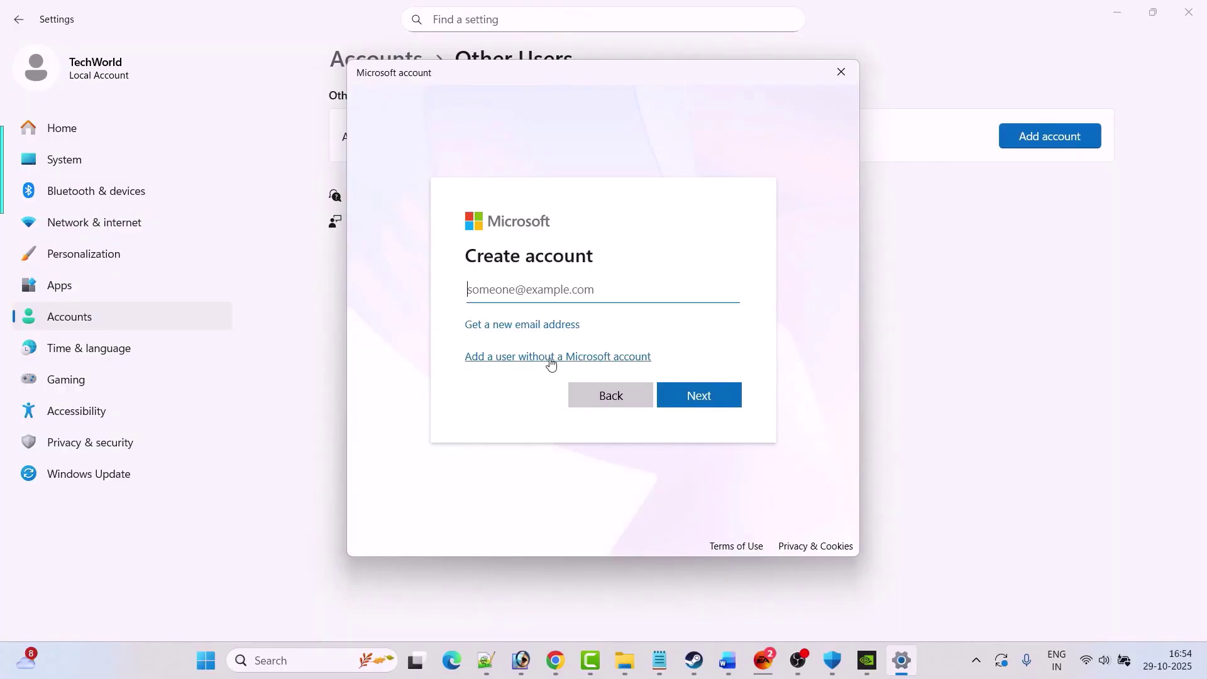
pyautogui.click(608, 358)
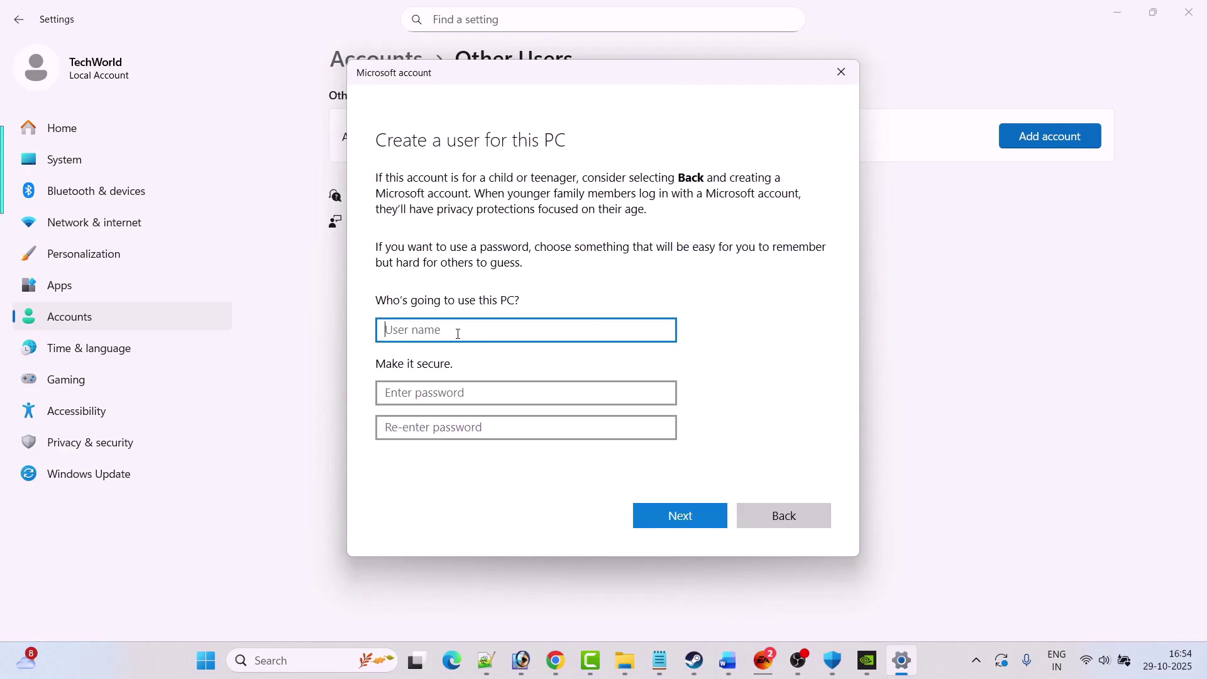
pyautogui.write('test1')
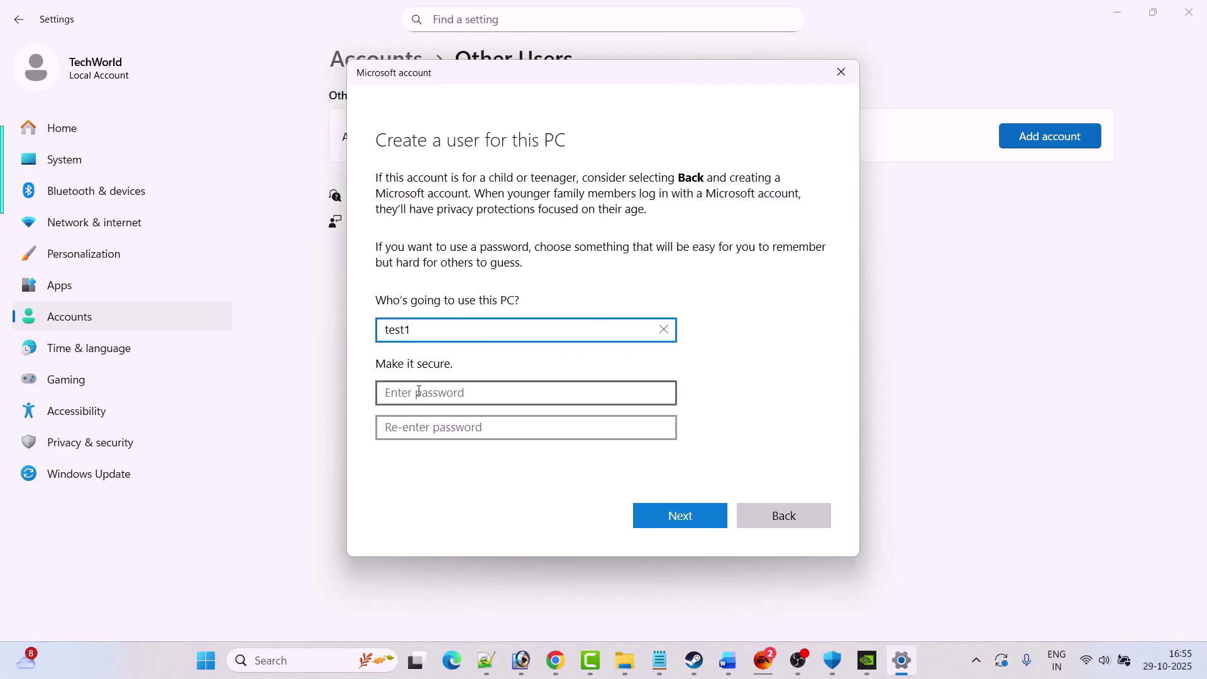
pyautogui.click(447, 392)
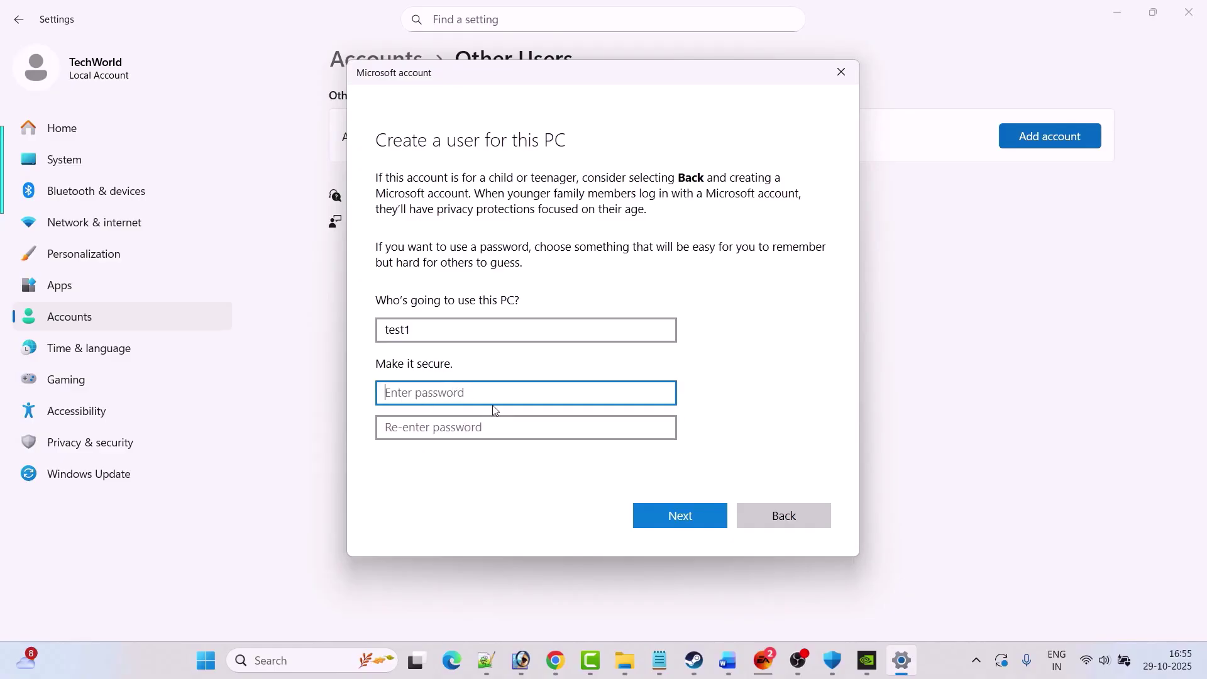
pyautogui.click(671, 516)
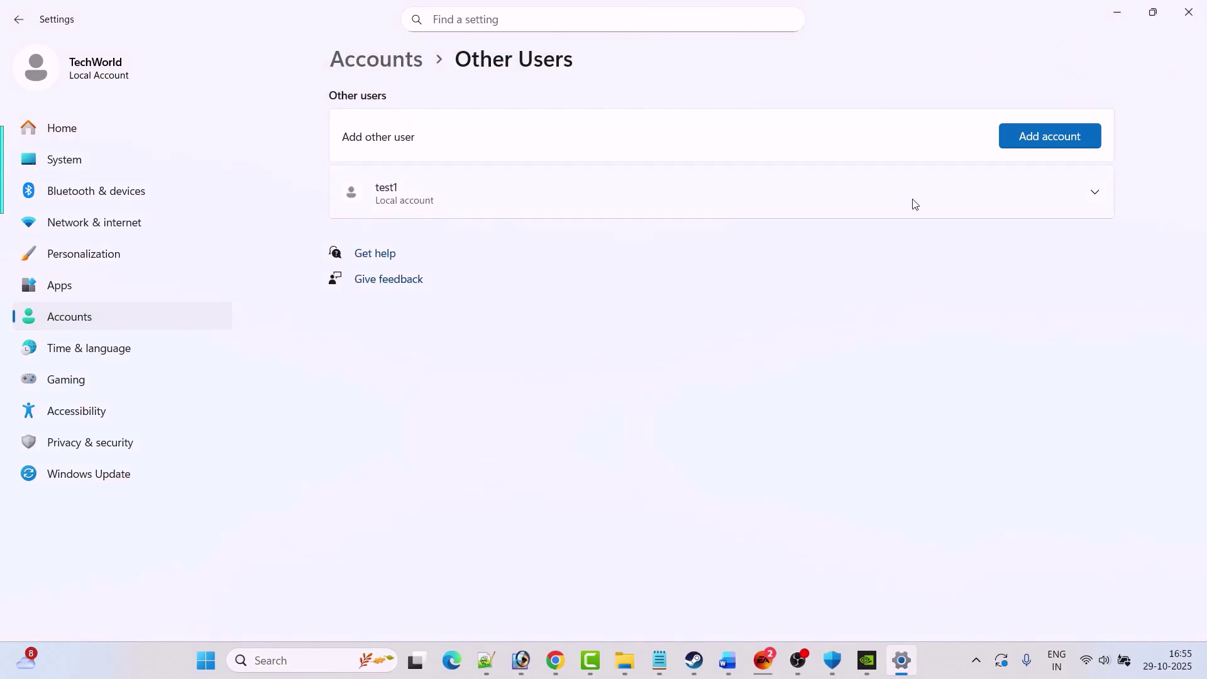
# Step: Change test1's account type to Administrator, then return to the Word guide
pyautogui.click(1095, 195)
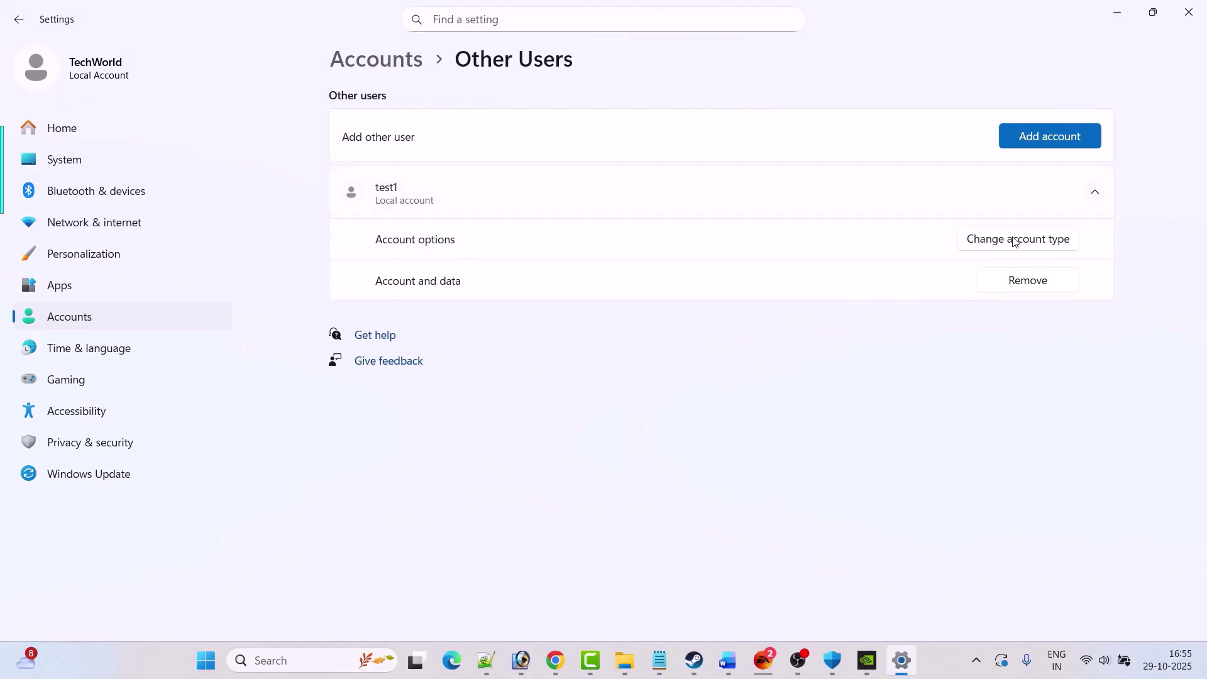
pyautogui.click(1054, 239)
pyautogui.click(578, 345)
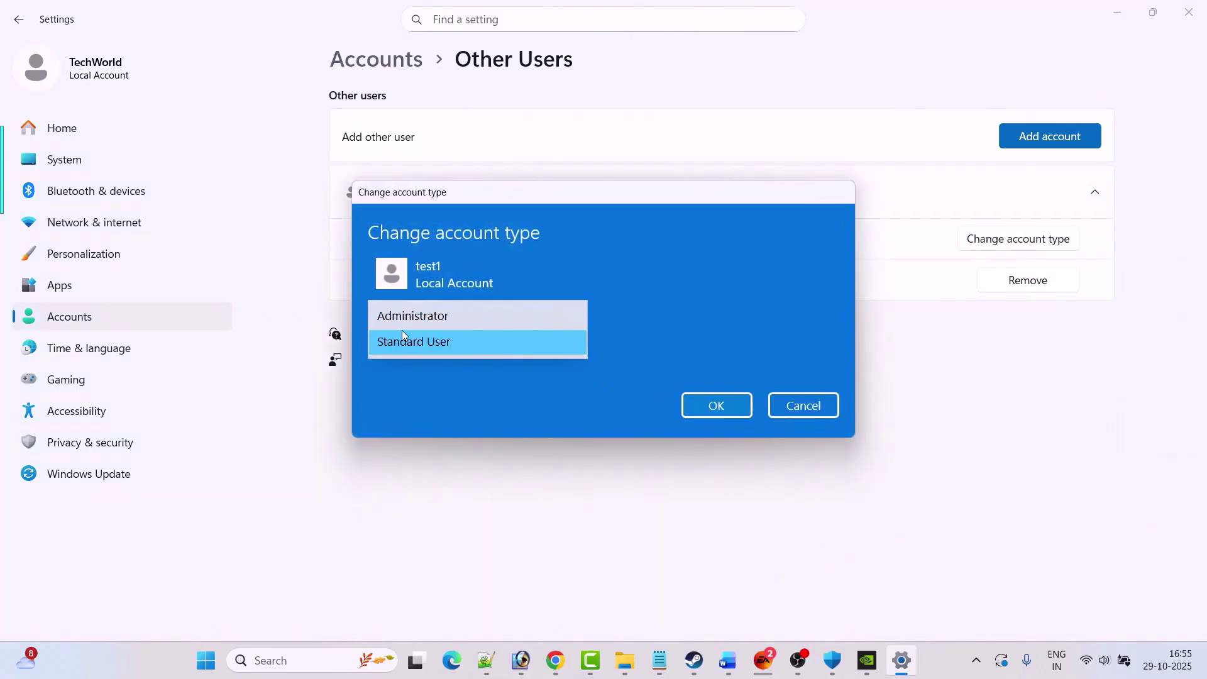
pyautogui.click(443, 317)
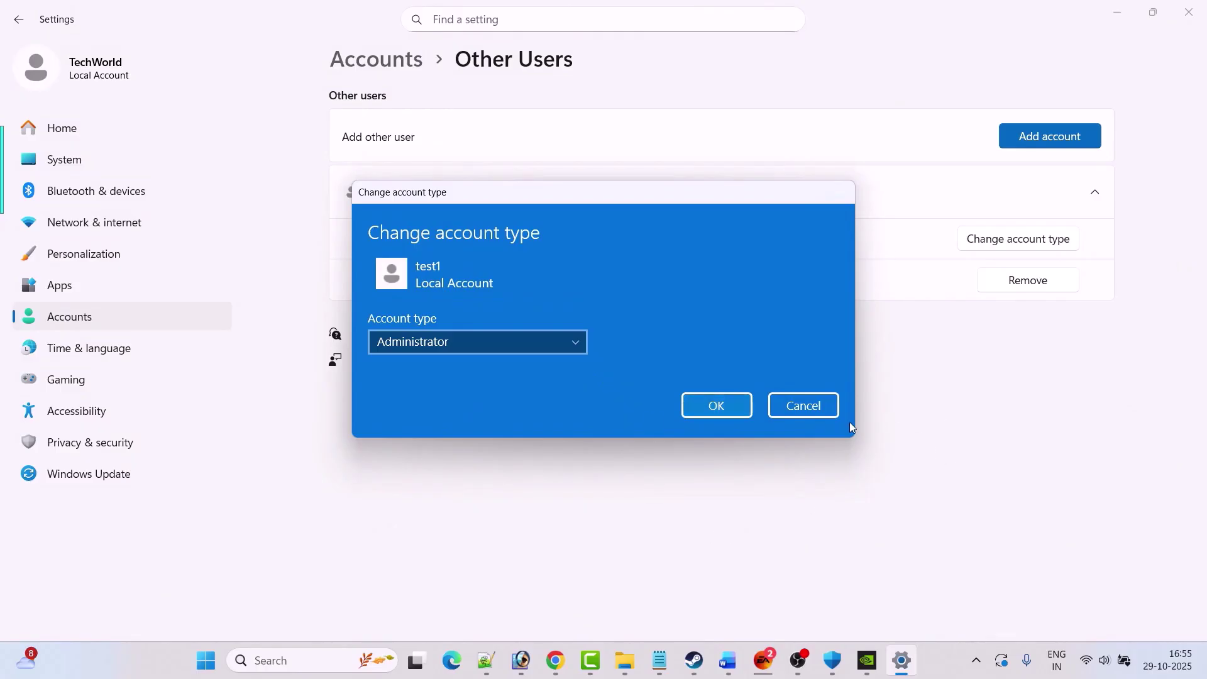
pyautogui.click(818, 408)
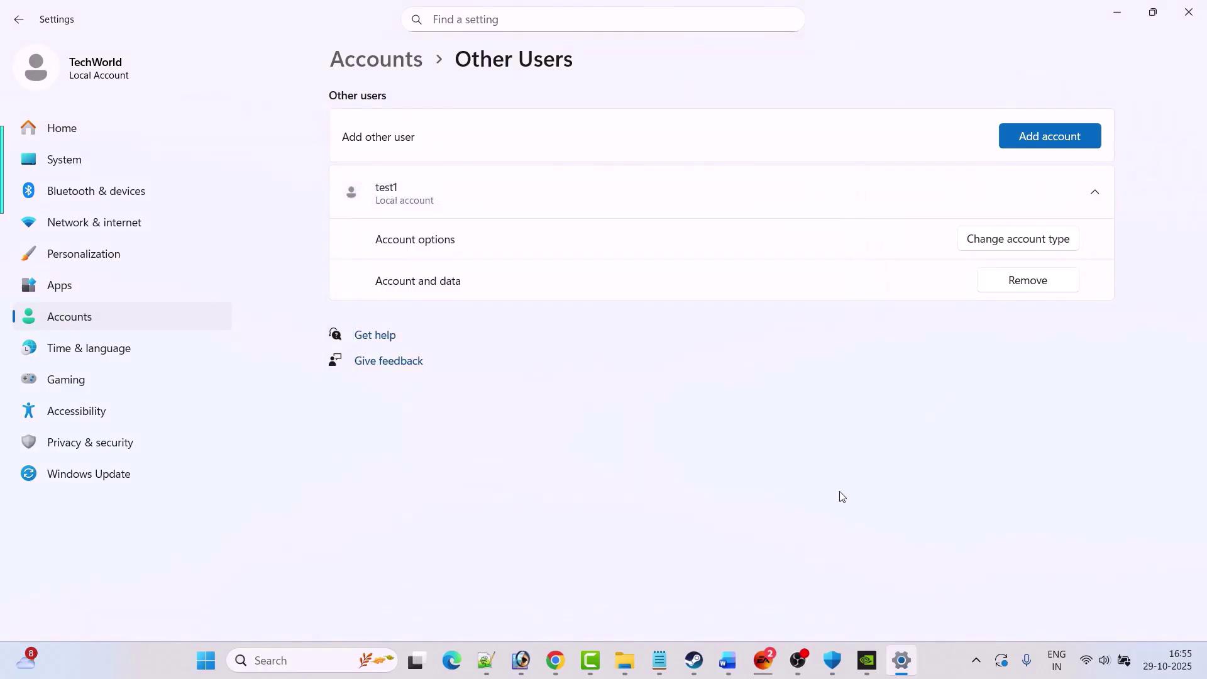
pyautogui.click(728, 660)
# Step: Scroll to Fix 10 and highlight 'Create backup of this folder to desktop first'
pyautogui.scroll(-2, 502, 411)
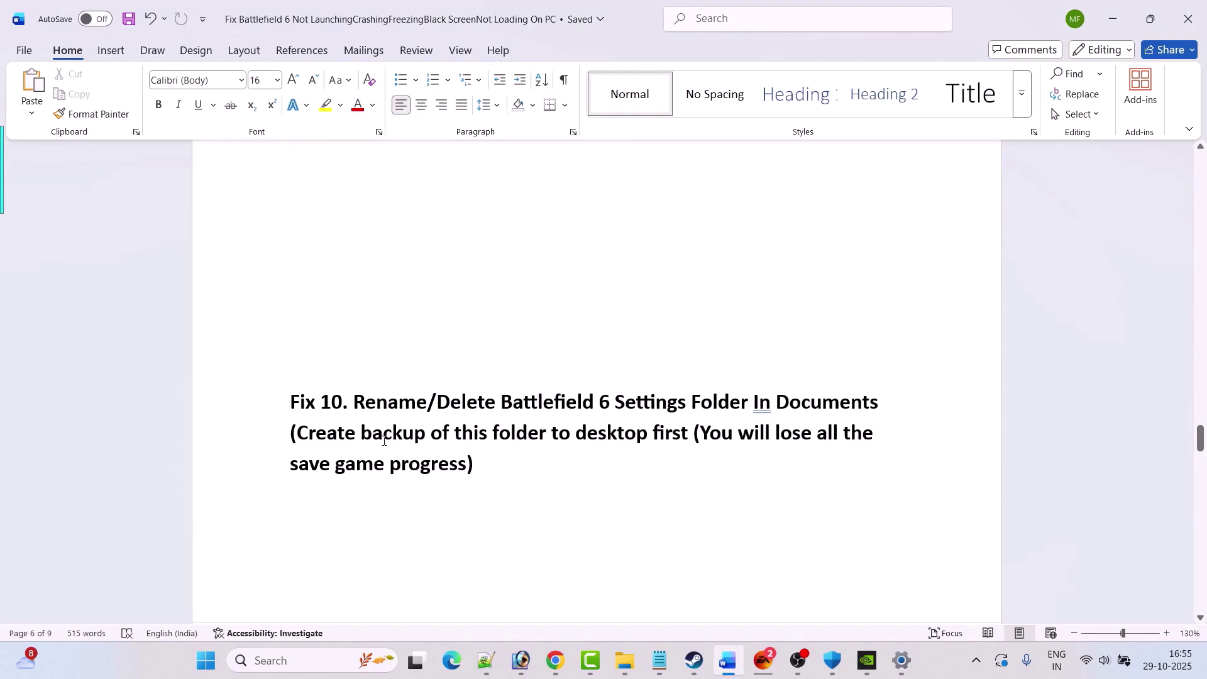
pyautogui.moveTo(302, 434); pyautogui.dragTo(682, 431)
# Step: Open File Explorer to the Documents\Battlefield 6 folder
pyautogui.click(700, 463)
pyautogui.press('super+e')
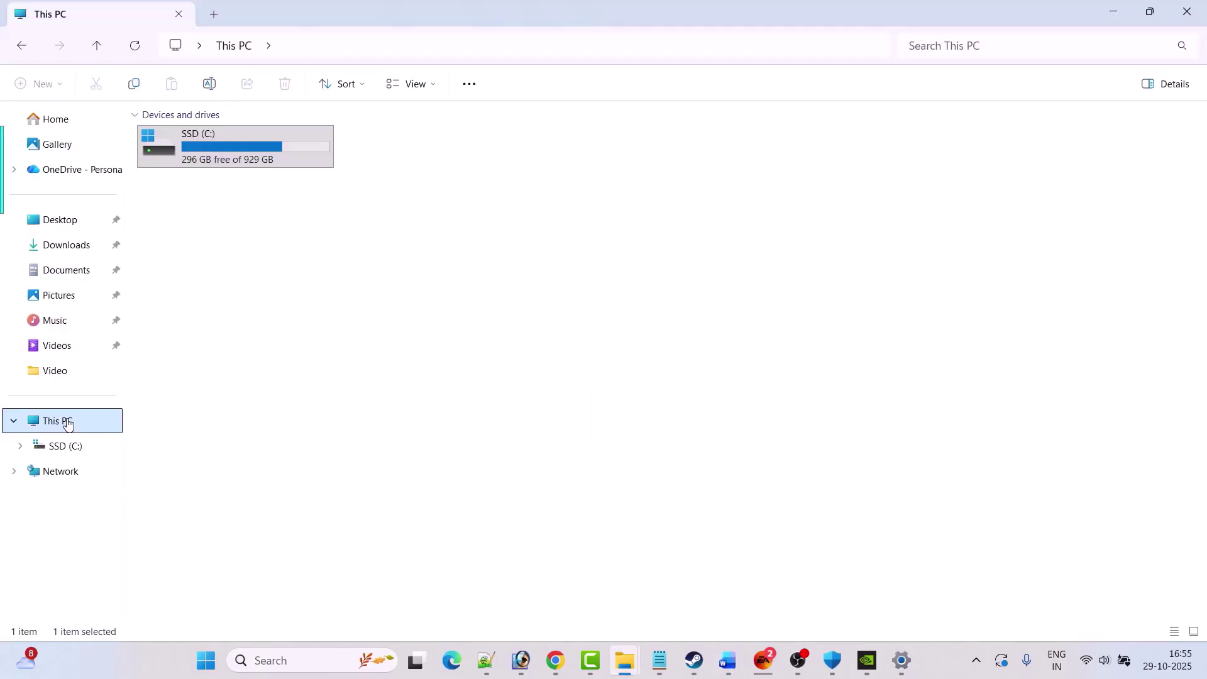
pyautogui.click(401, 435)
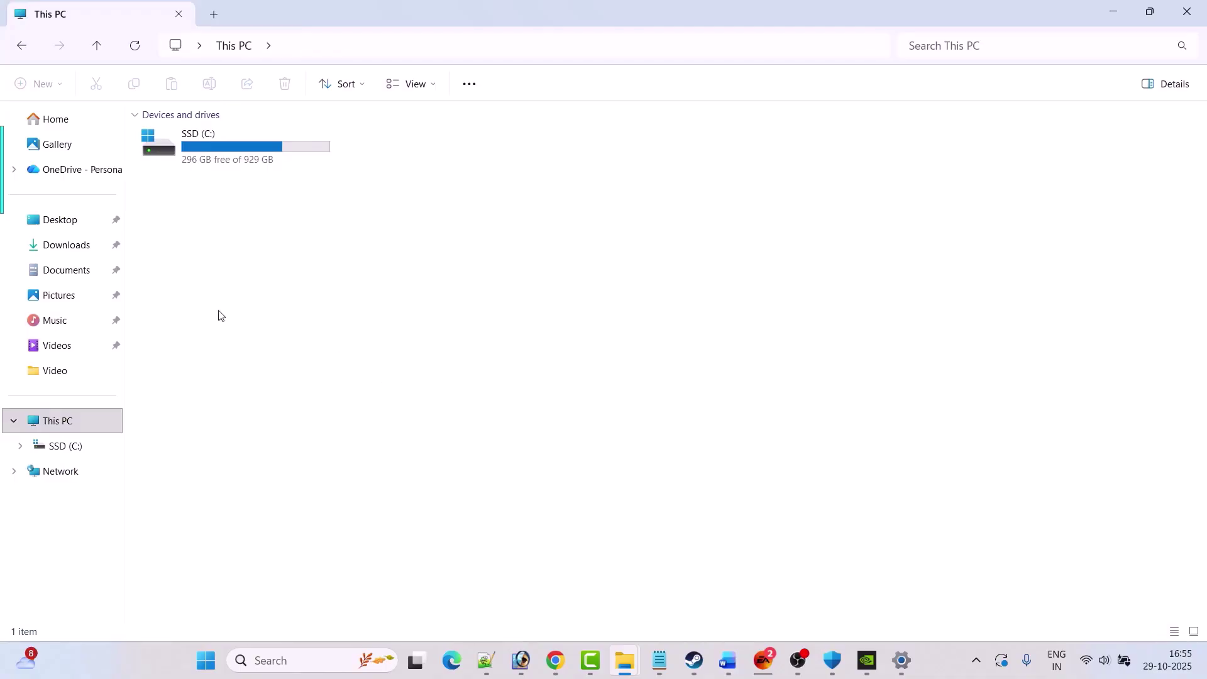
pyautogui.click(70, 272)
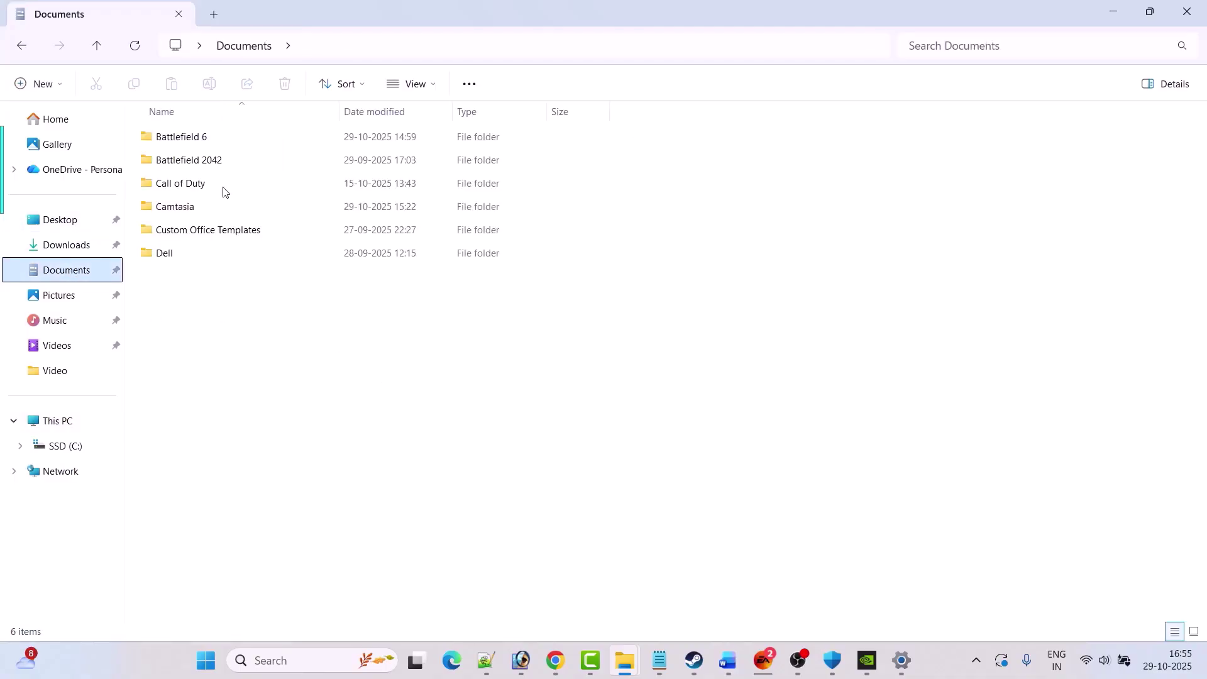
pyautogui.doubleClick(221, 140)
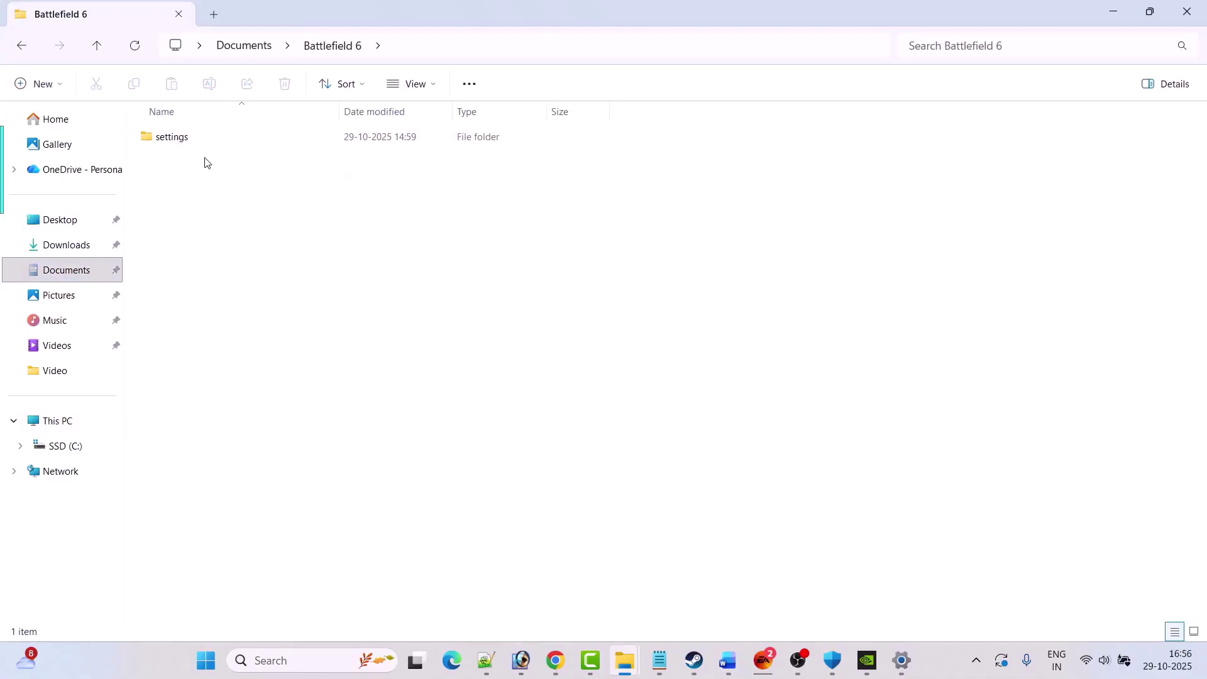
# Step: Rename the settings folder to 'settings.old'
pyautogui.click(183, 135)
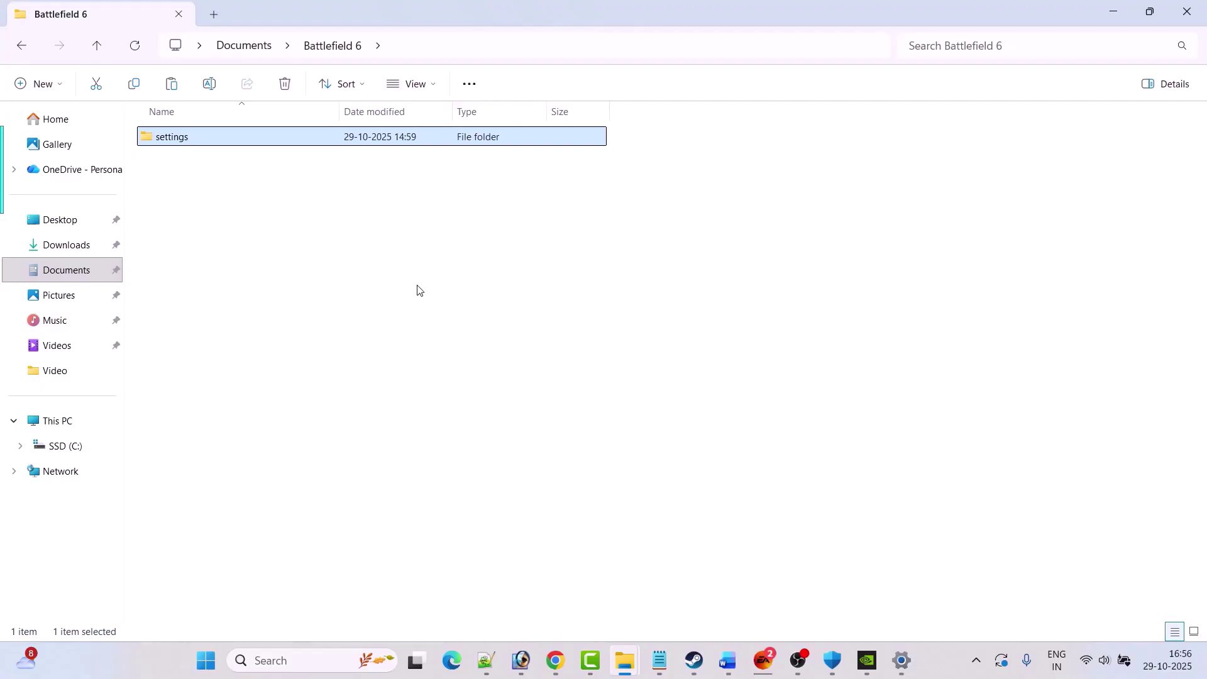
pyautogui.rightClick(181, 141)
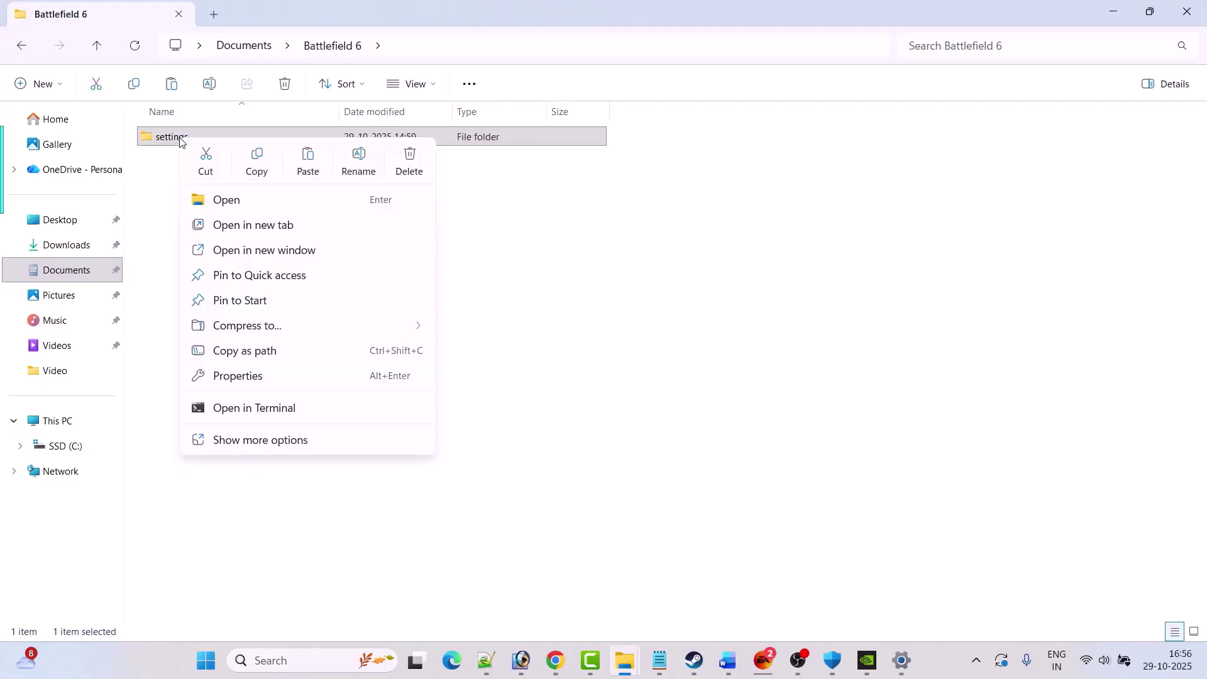
pyautogui.click(358, 161)
pyautogui.click(197, 139)
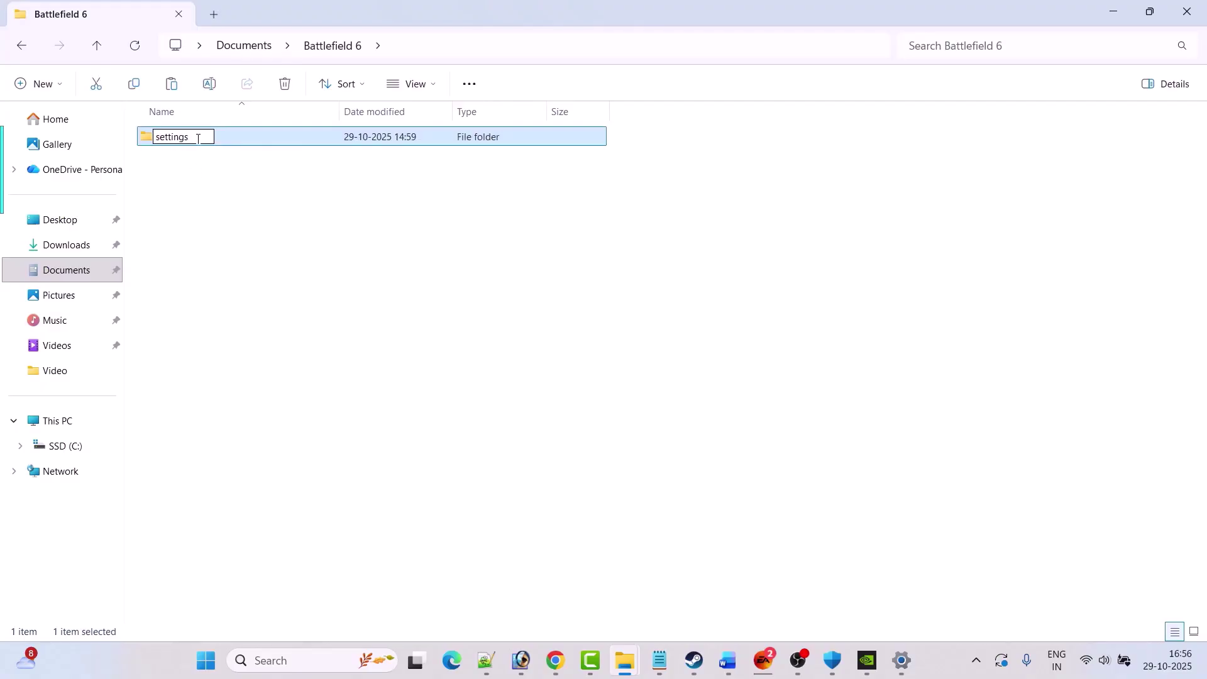
pyautogui.write('.old')
pyautogui.click(282, 246)
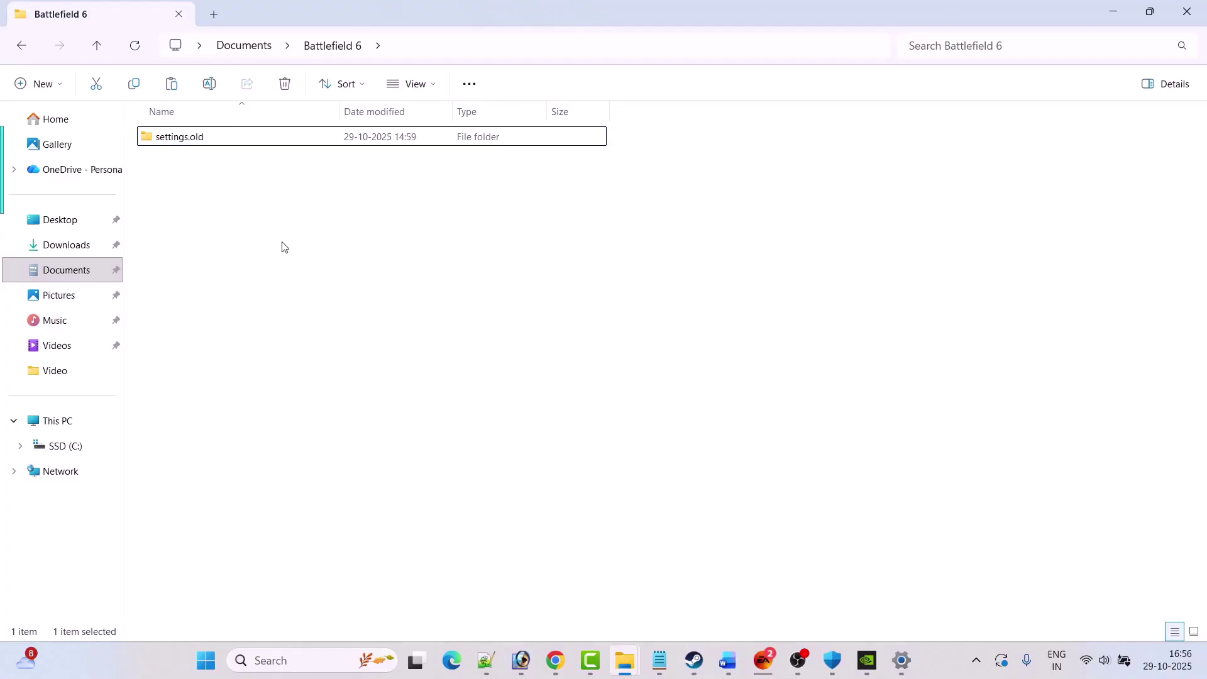
# Step: Delete settings.old, then scroll the Word guide on to Fix 11
pyautogui.click(192, 142)
pyautogui.rightClick(193, 142)
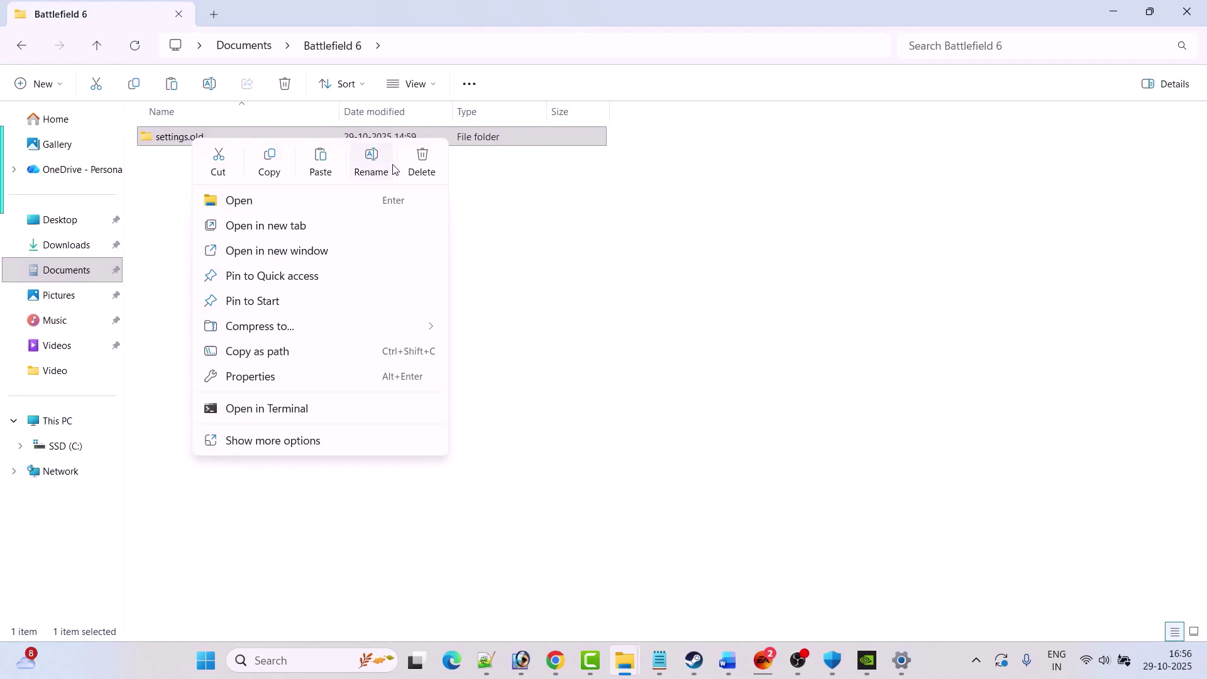
pyautogui.click(417, 165)
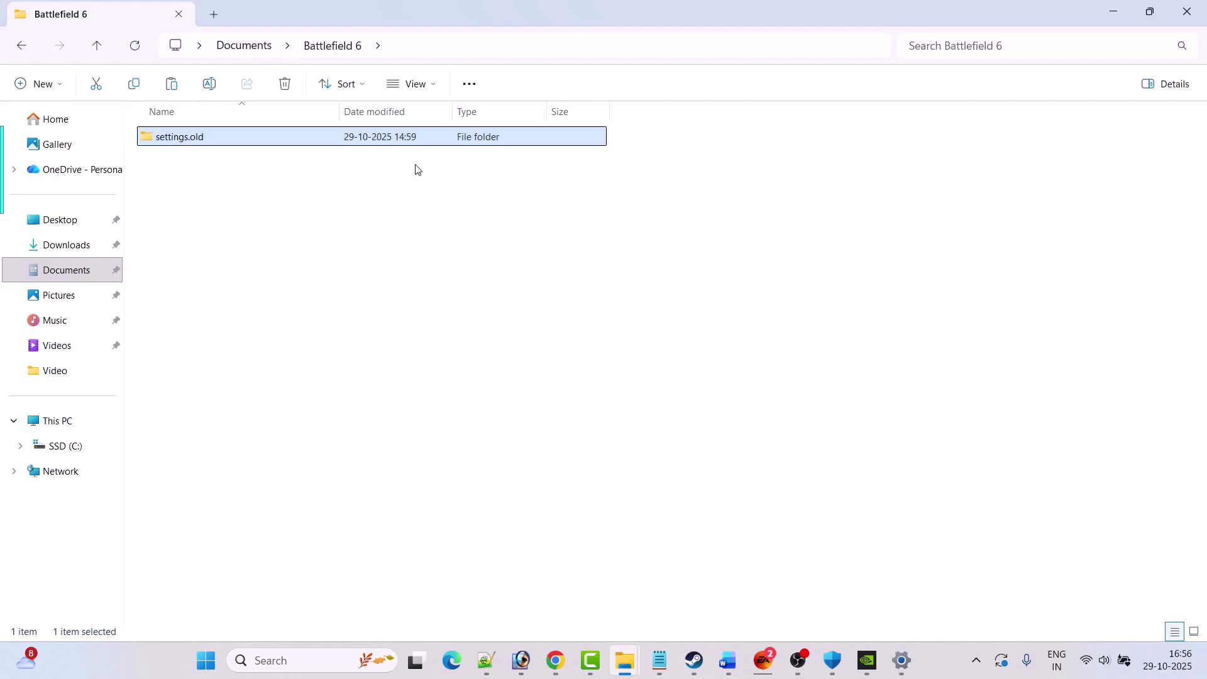
pyautogui.click(694, 660)
pyautogui.click(728, 660)
pyautogui.scroll(-3, 560, 444)
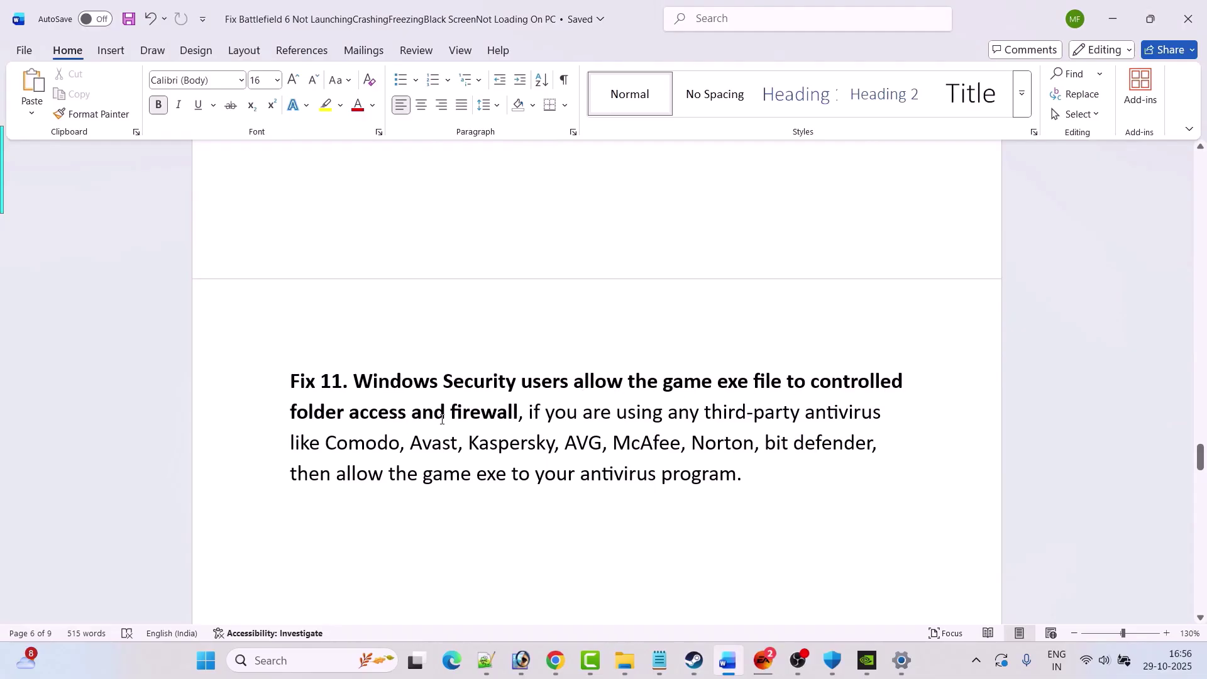
# Step: Open Windows Security's ransomware protection list of apps allowed through Controlled folder access
pyautogui.click(369, 669)
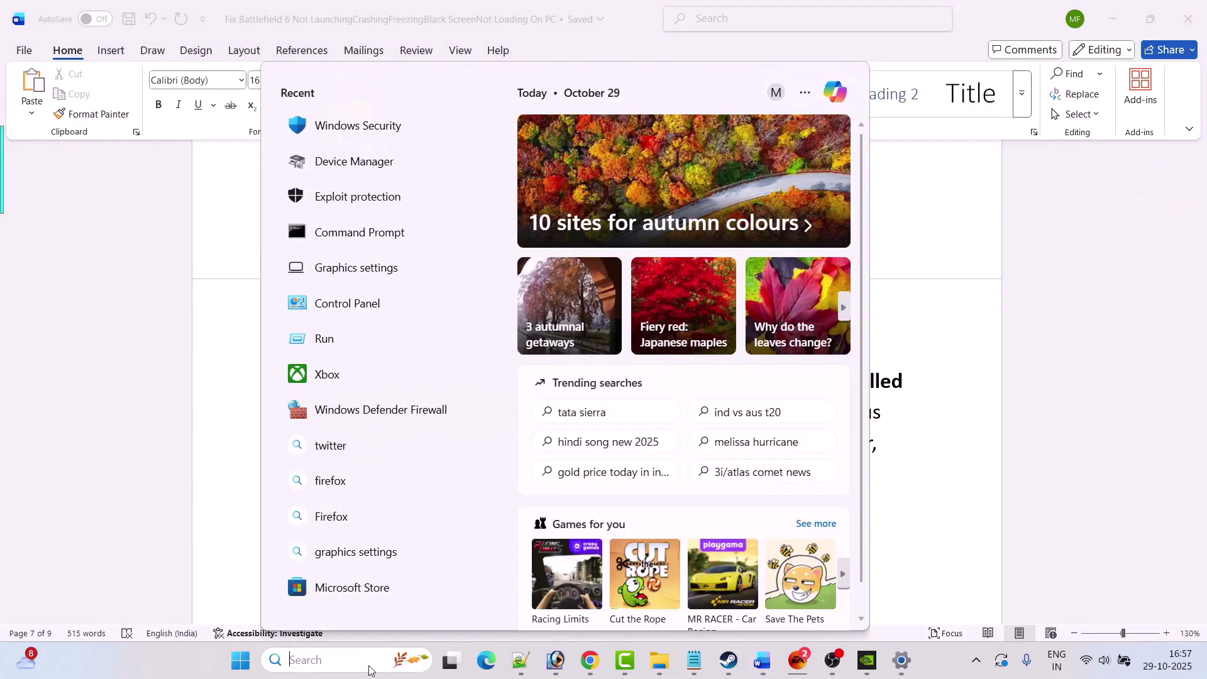
pyautogui.write('windows security')
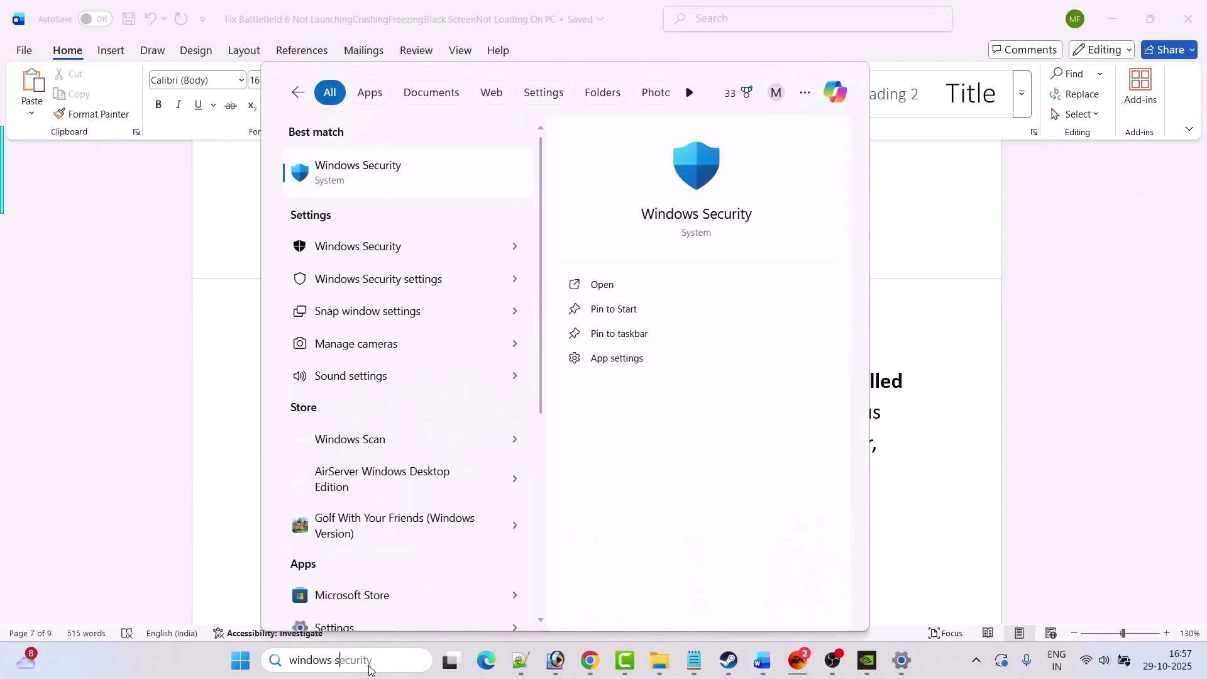
pyautogui.click(623, 281)
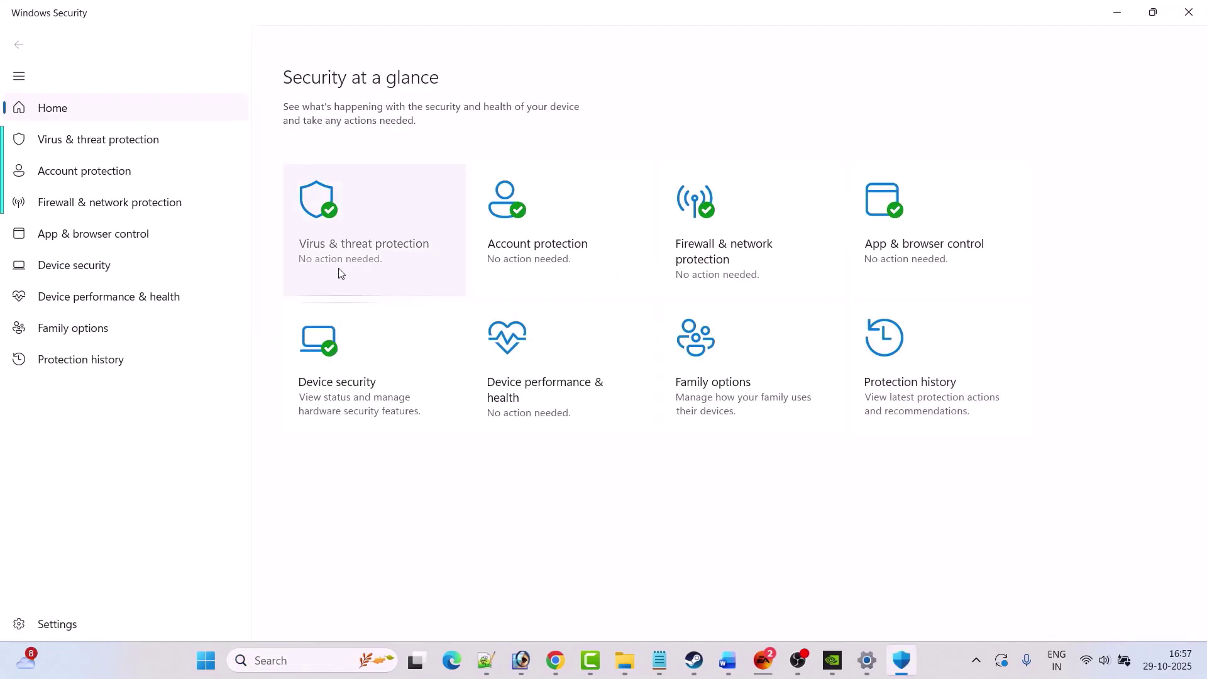
pyautogui.click(388, 257)
pyautogui.scroll(-5, 771, 347)
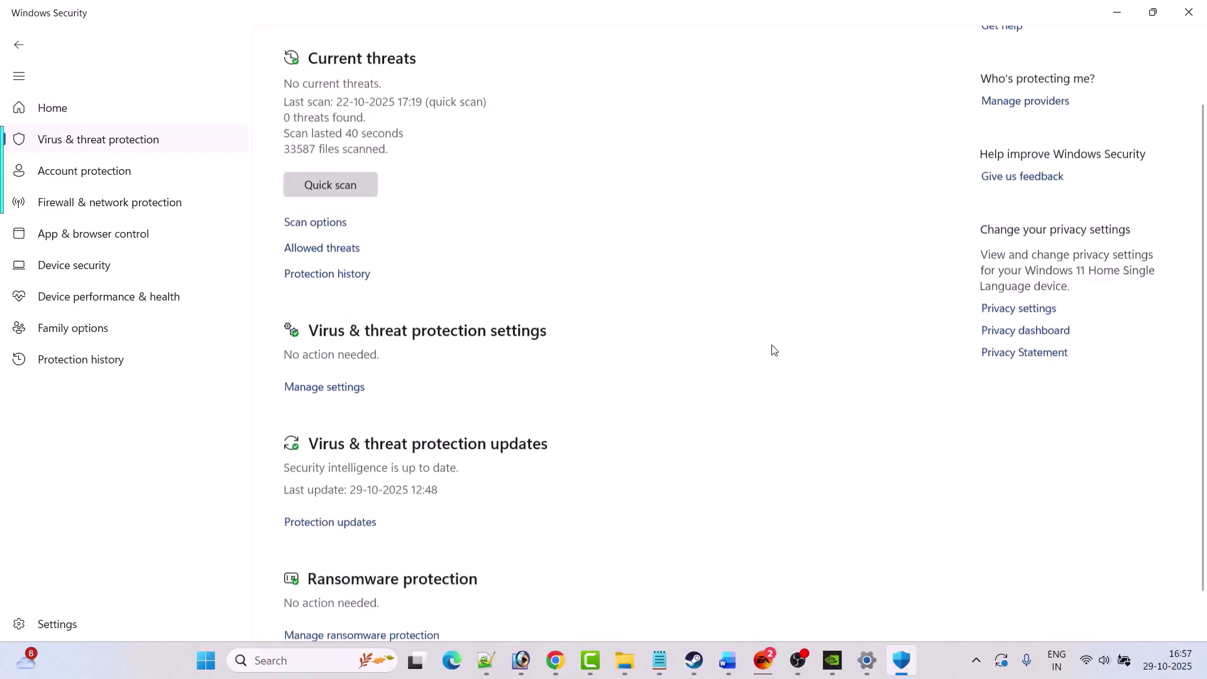
pyautogui.click(369, 595)
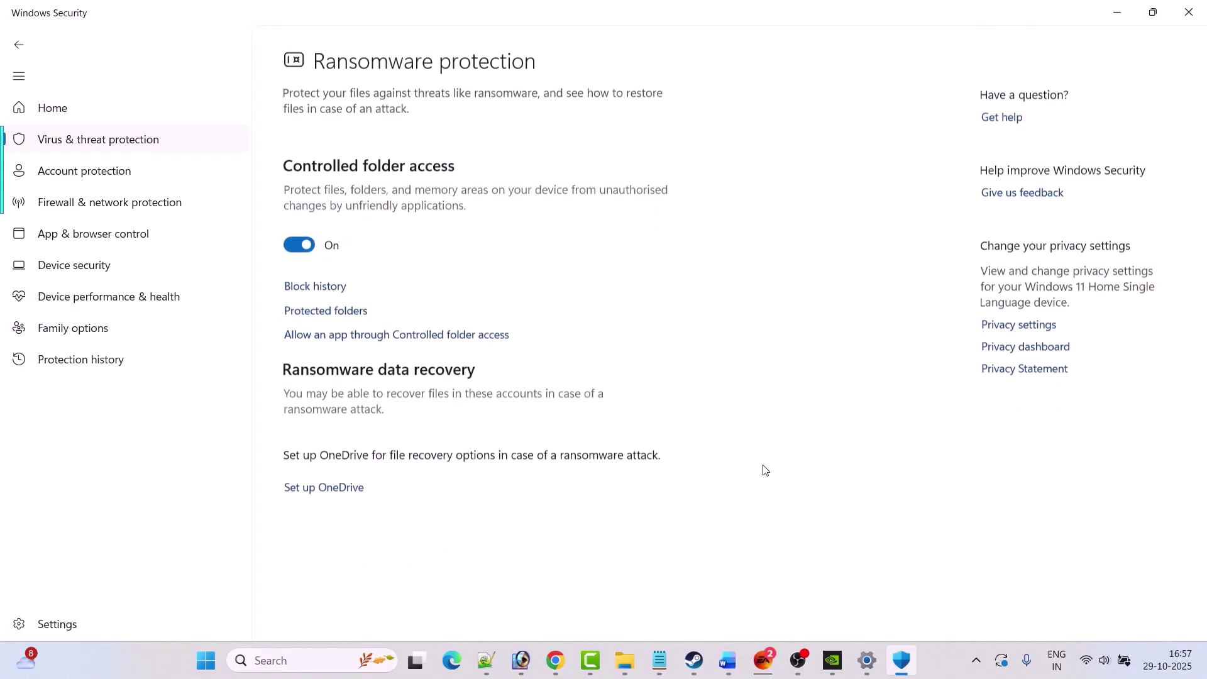
pyautogui.click(447, 335)
pyautogui.click(560, 457)
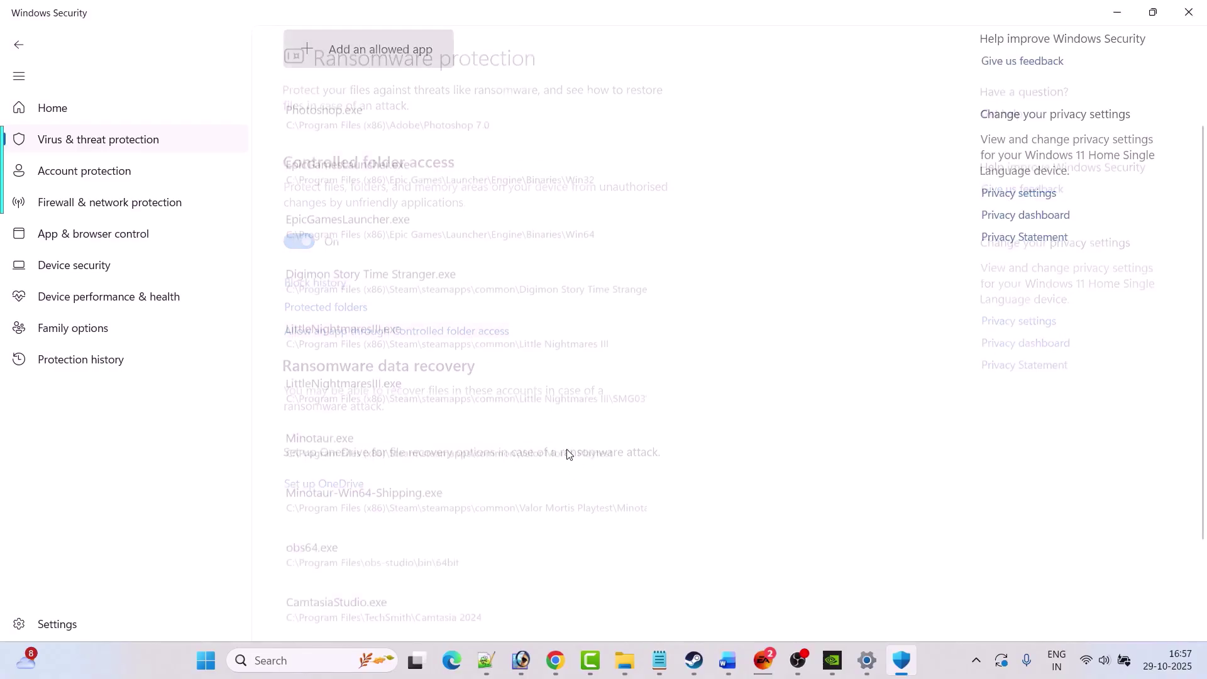
# Step: Add bf6 as an allowed app, then go back to the Home page
pyautogui.click(306, 51)
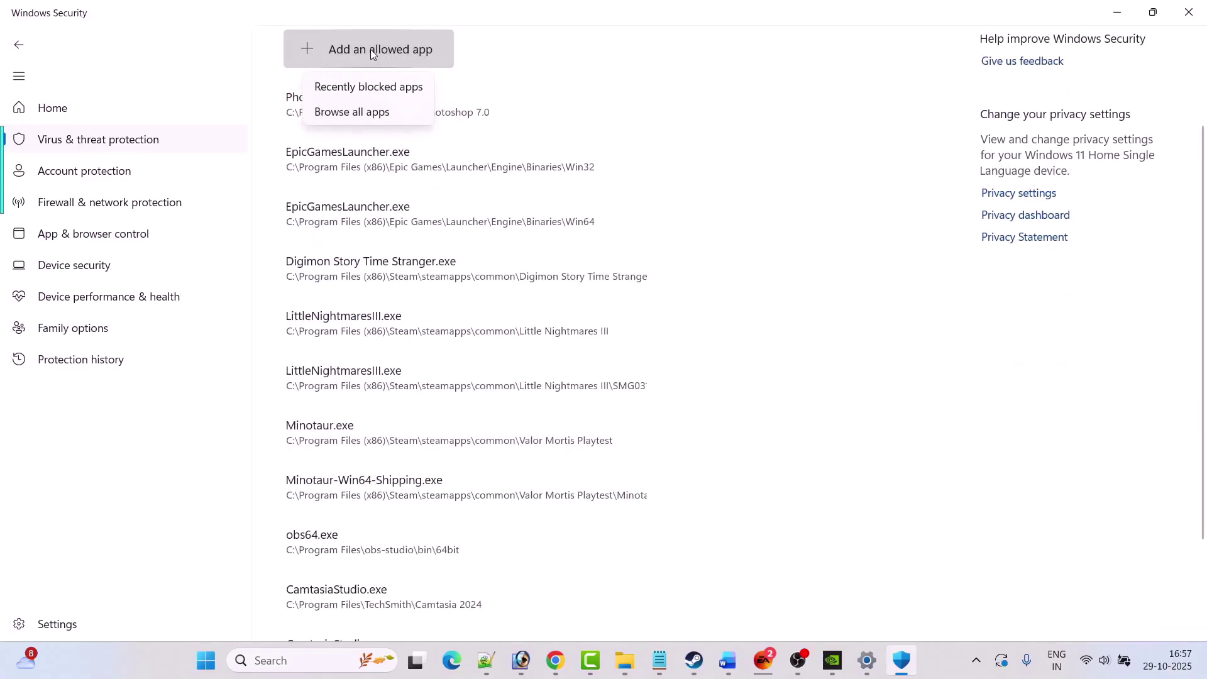
pyautogui.click(368, 114)
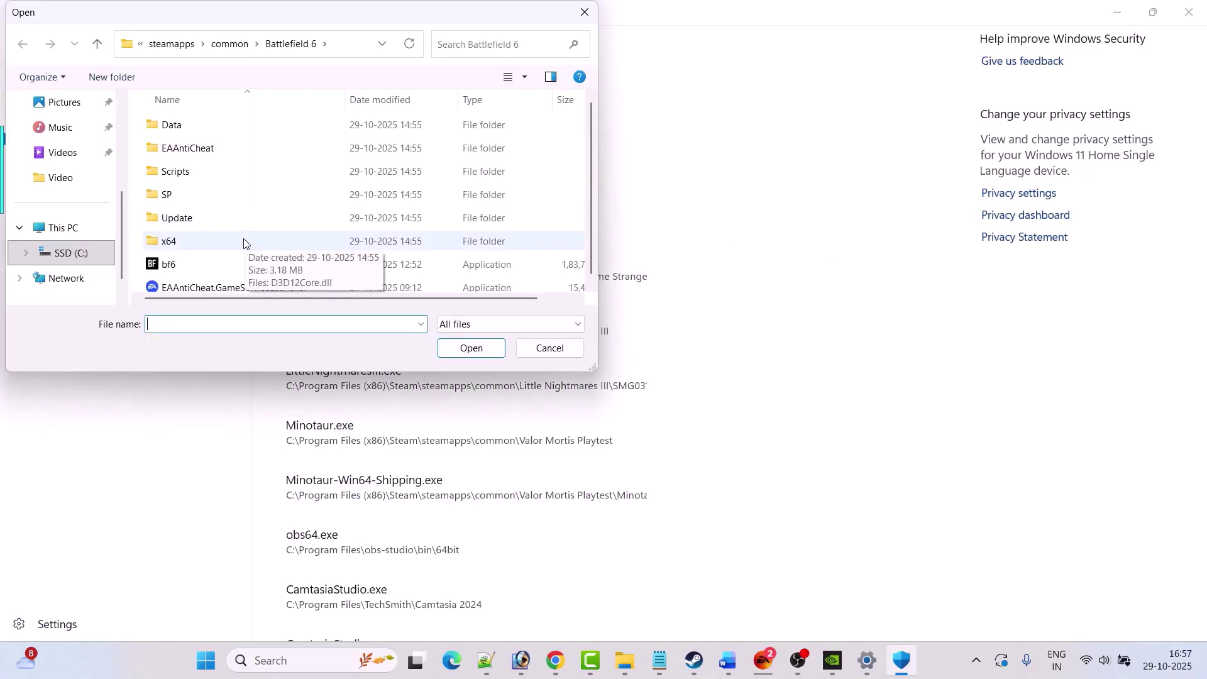
pyautogui.click(180, 270)
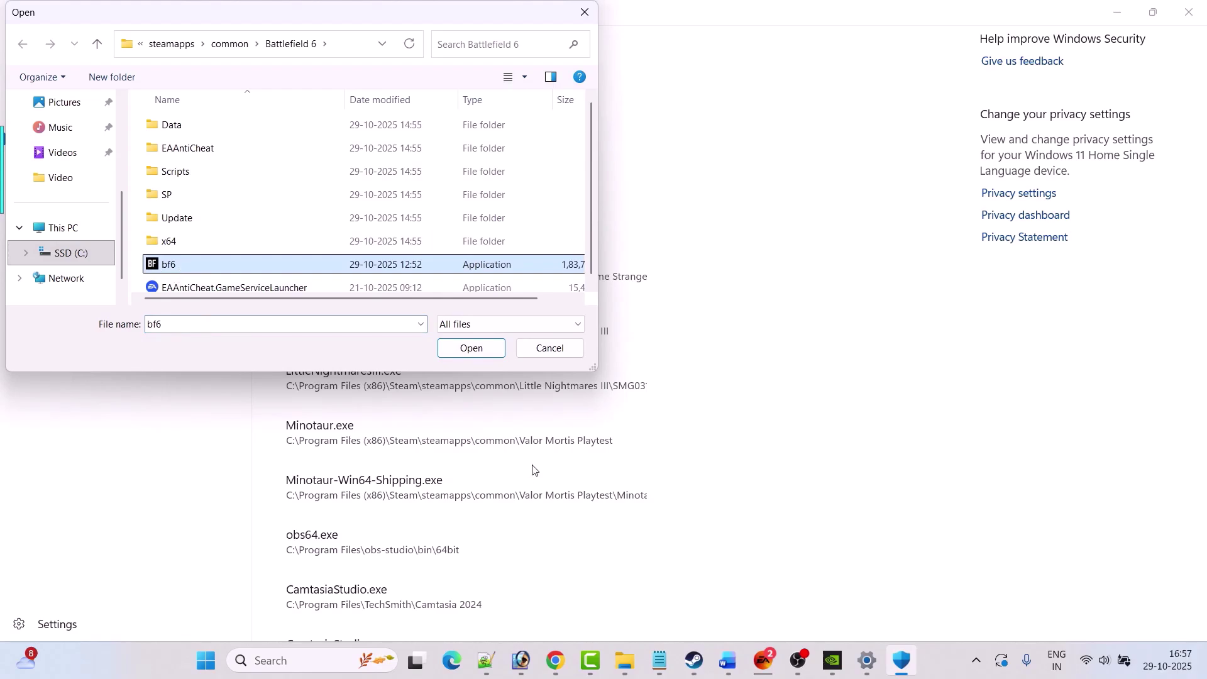
pyautogui.click(466, 356)
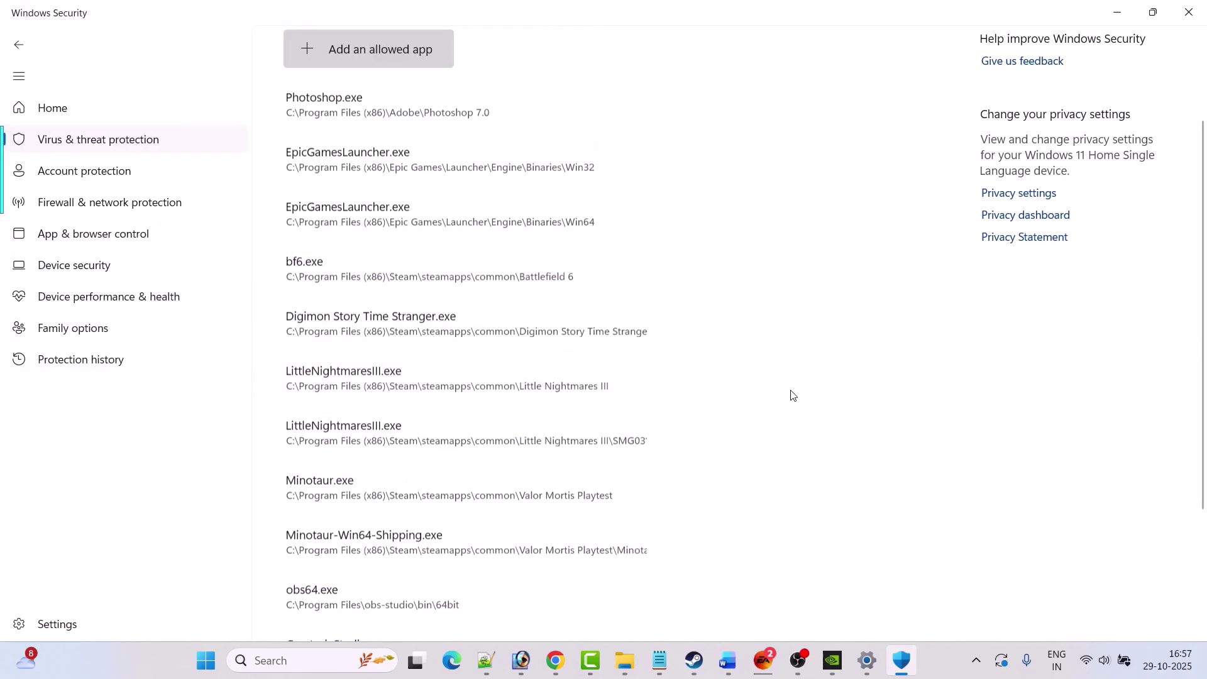
pyautogui.click(20, 46)
pyautogui.click(22, 46)
pyautogui.click(24, 47)
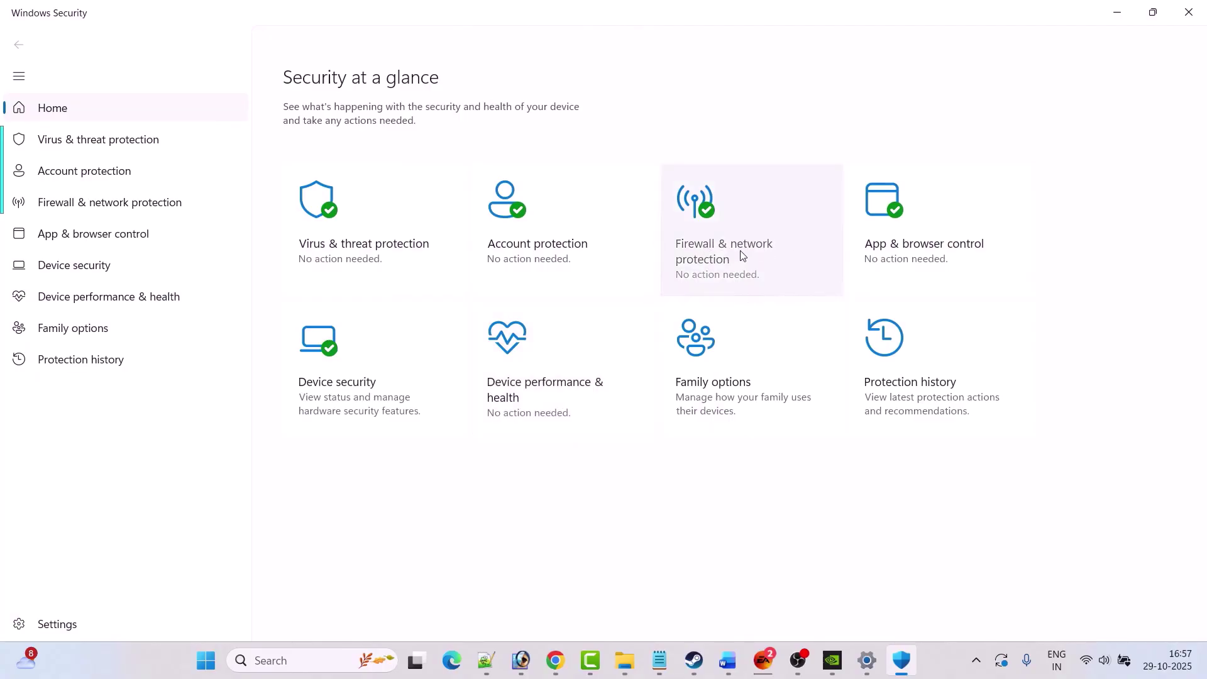
# Step: Open Firewall & network protection's allowed apps list and start adding another app
pyautogui.click(742, 255)
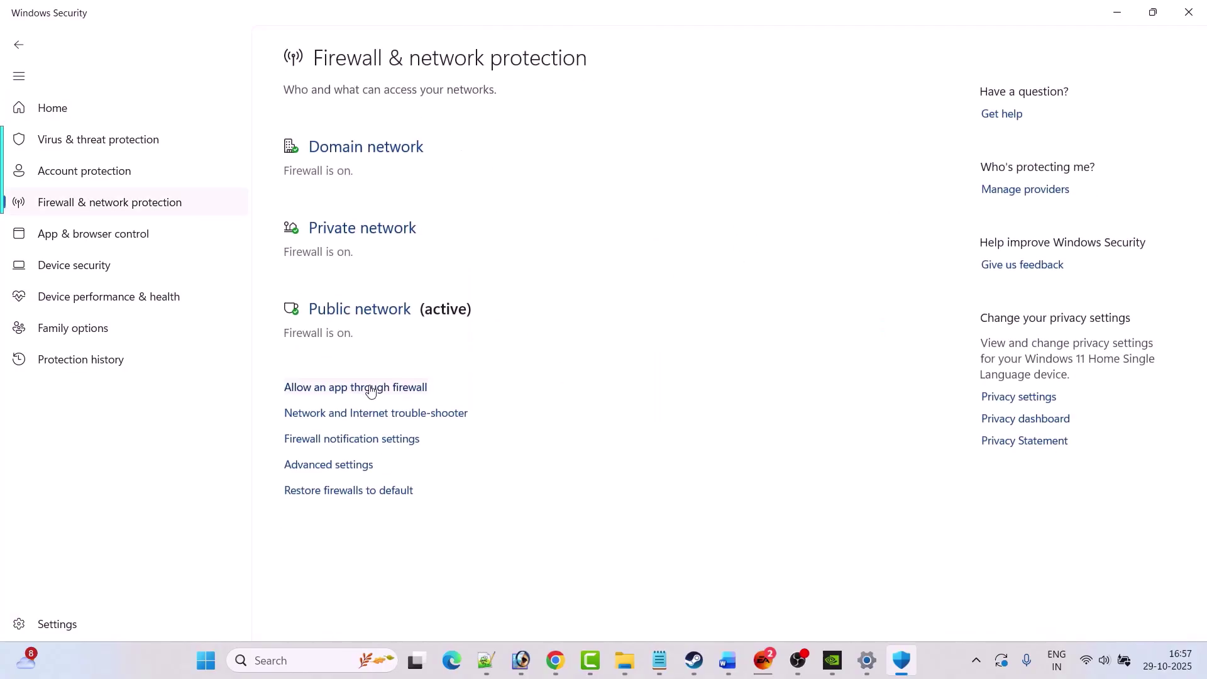
pyautogui.click(751, 122)
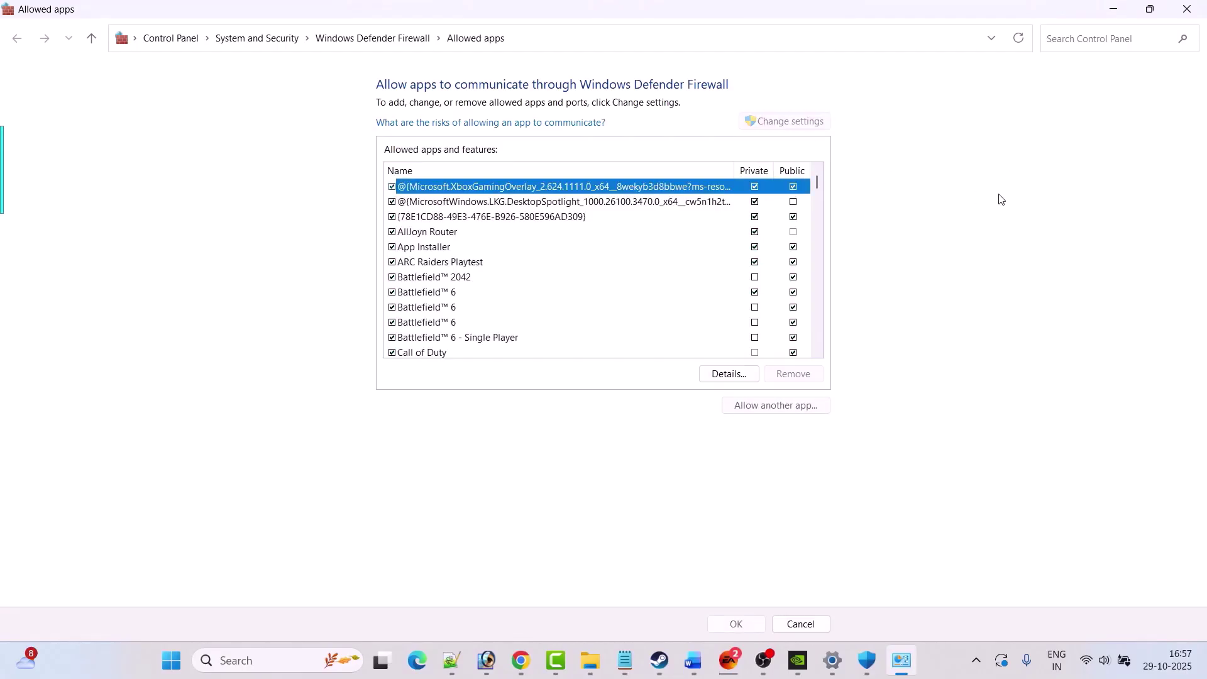
pyautogui.click(795, 405)
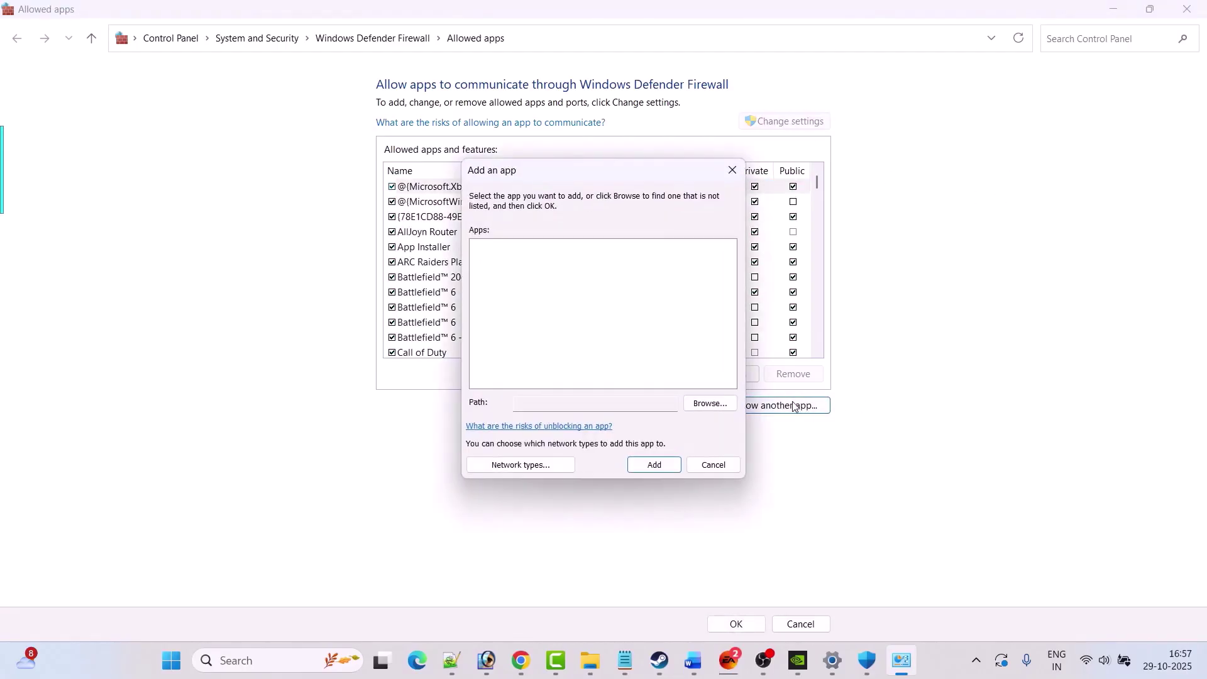
pyautogui.click(707, 403)
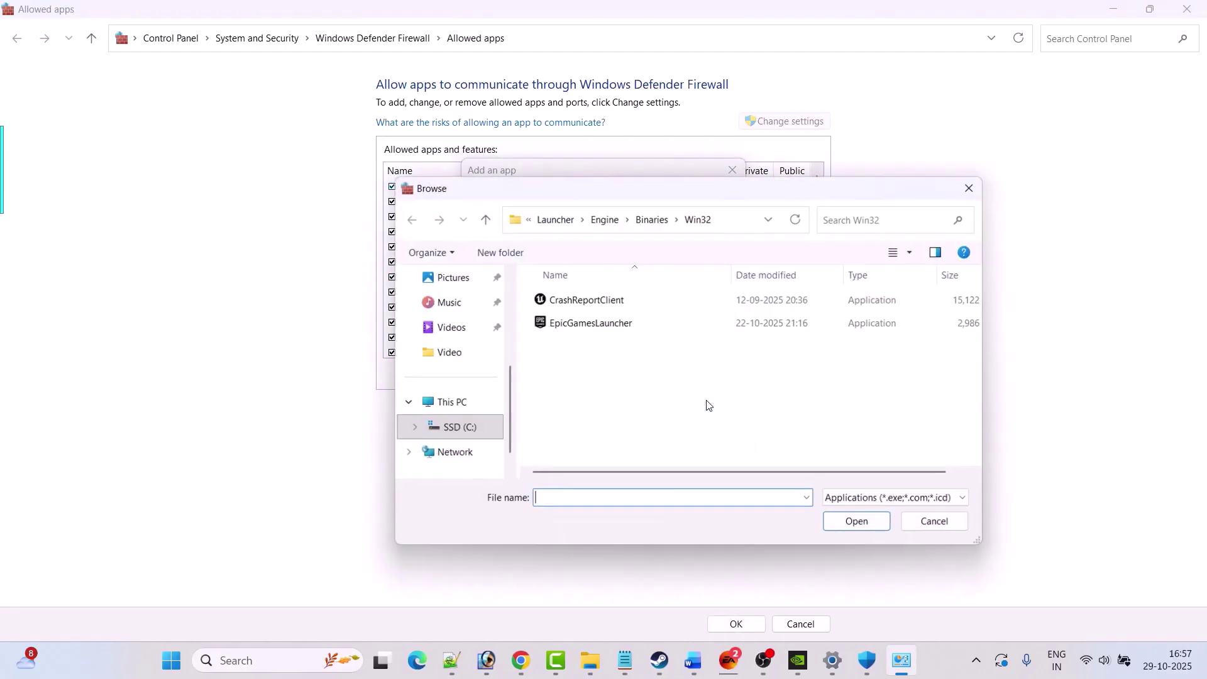
# Step: Browse to C:\Program Files (x86)\Steam\steamapps\common\Battlefield 6
pyautogui.click(453, 402)
pyautogui.click(636, 325)
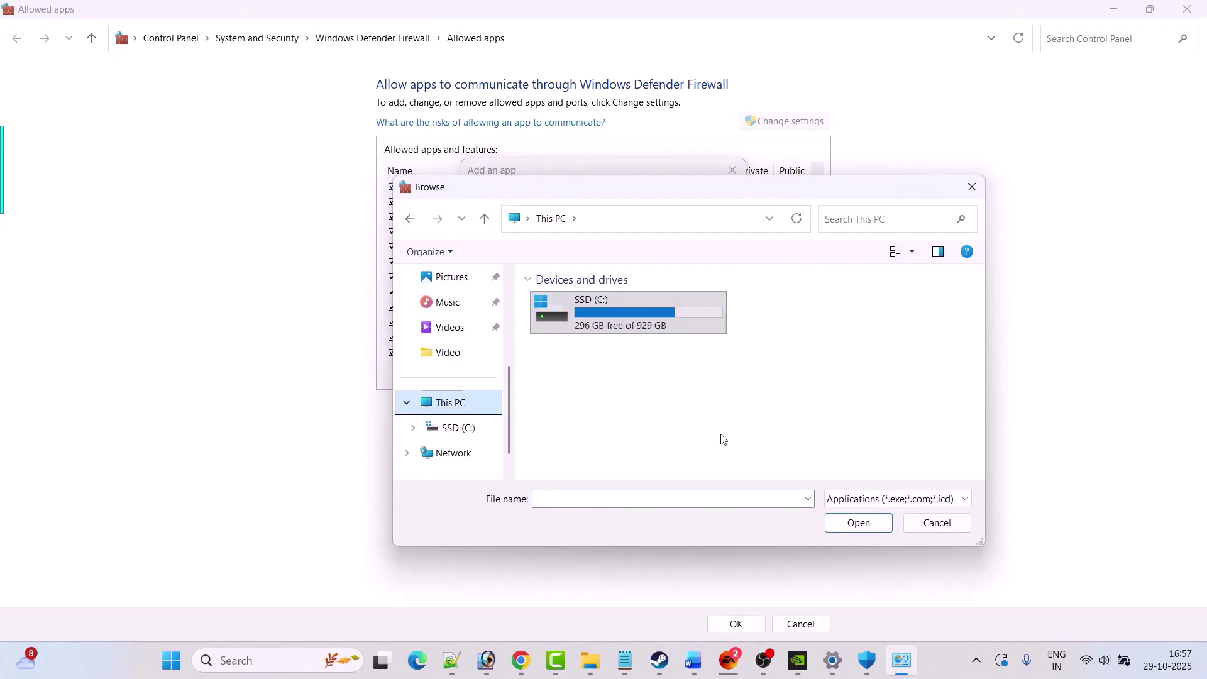
pyautogui.doubleClick(626, 317)
pyautogui.click(622, 320)
pyautogui.press('Down')
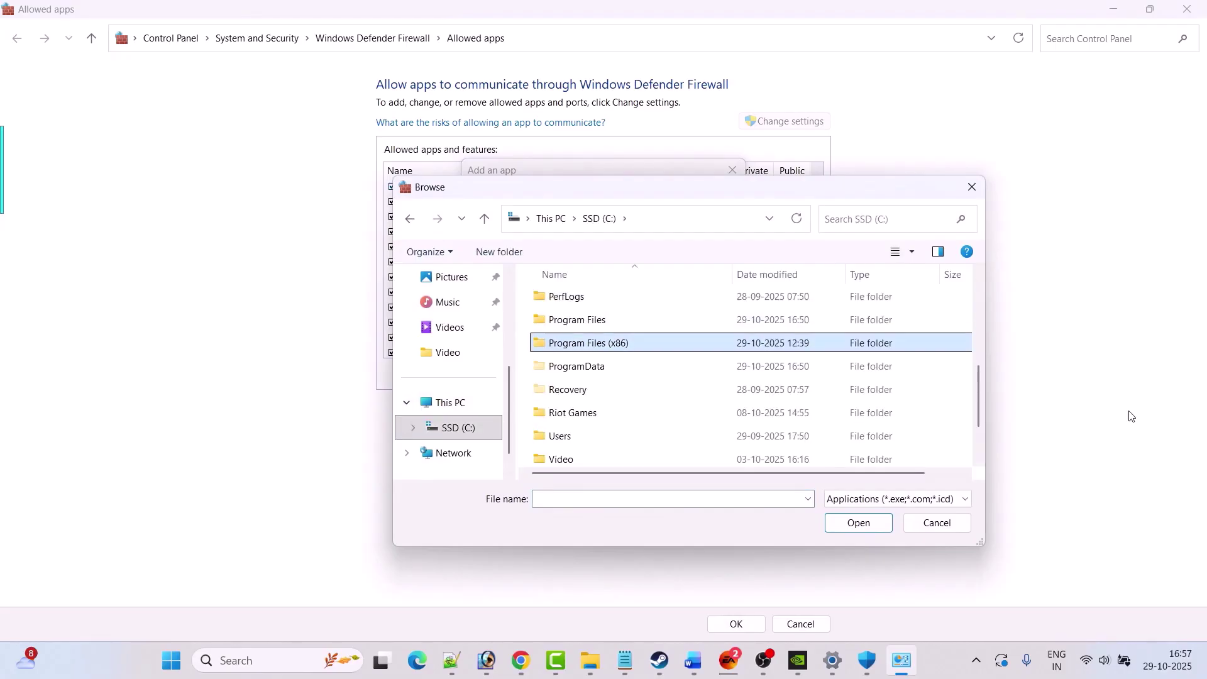
pyautogui.press('Return')
pyautogui.write('steam')
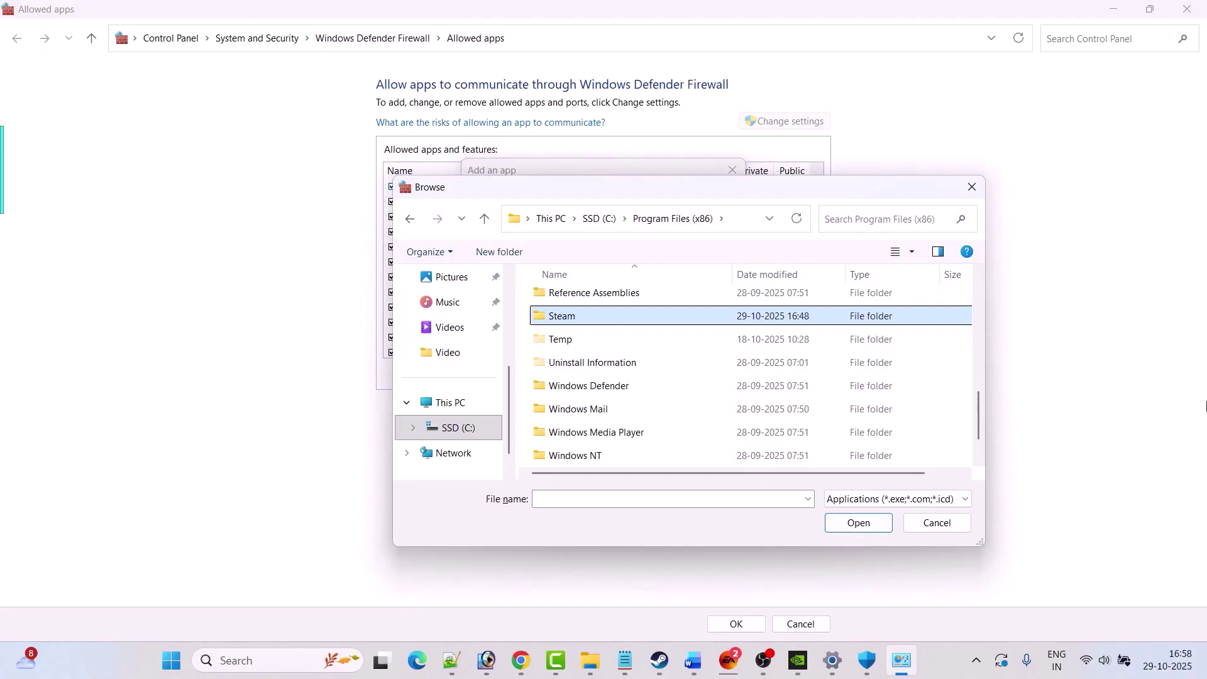
pyautogui.press('Return')
pyautogui.press('Down')
pyautogui.press('Return')
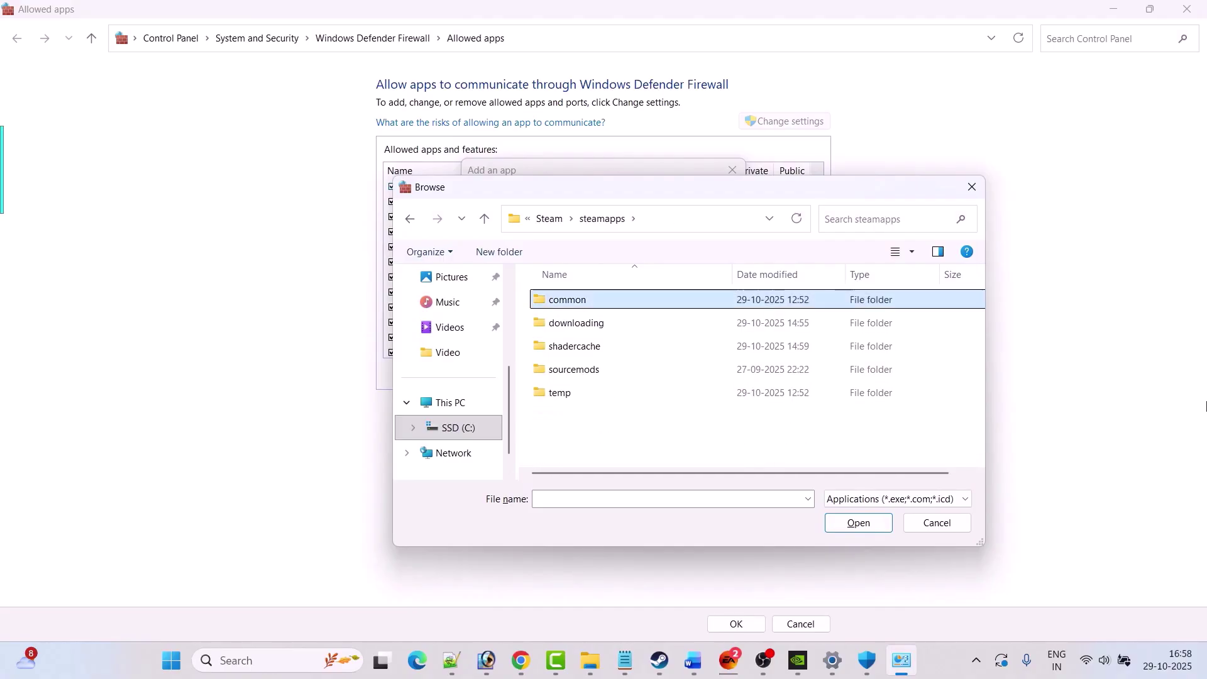
pyautogui.press('Return')
pyautogui.press('Down')
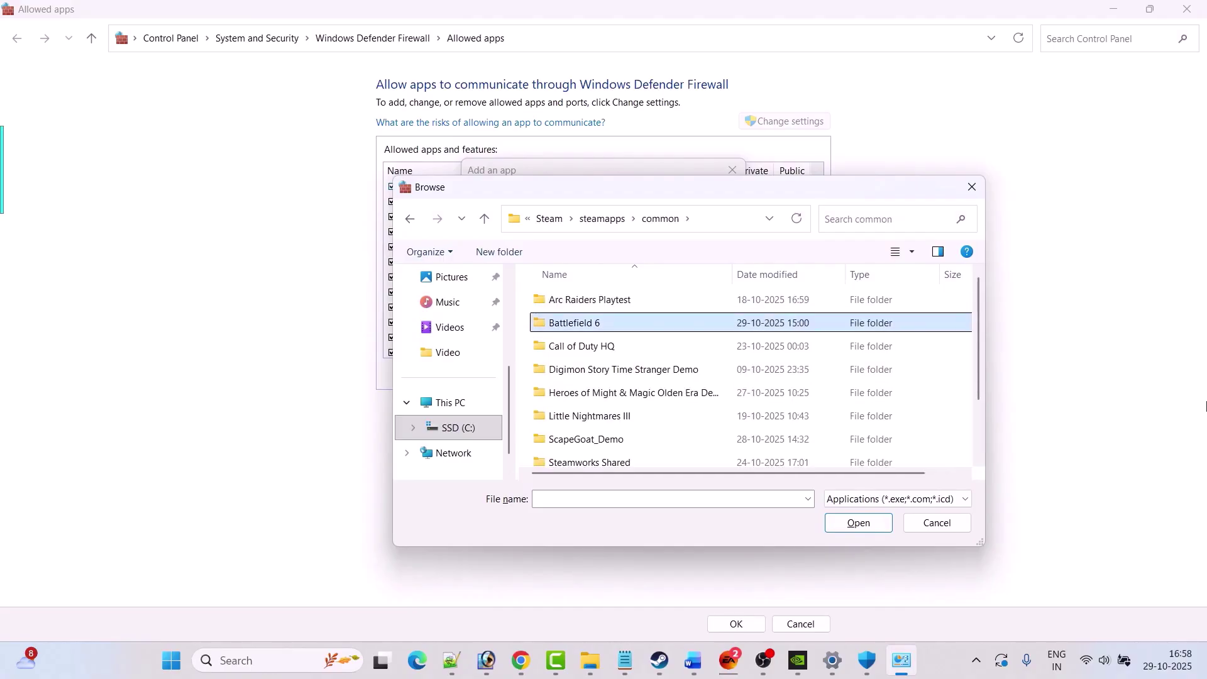
pyautogui.press('Return')
# Step: Pick bf6.exe and add it, dismiss the already-listed error, and confirm with OK
pyautogui.click(584, 440)
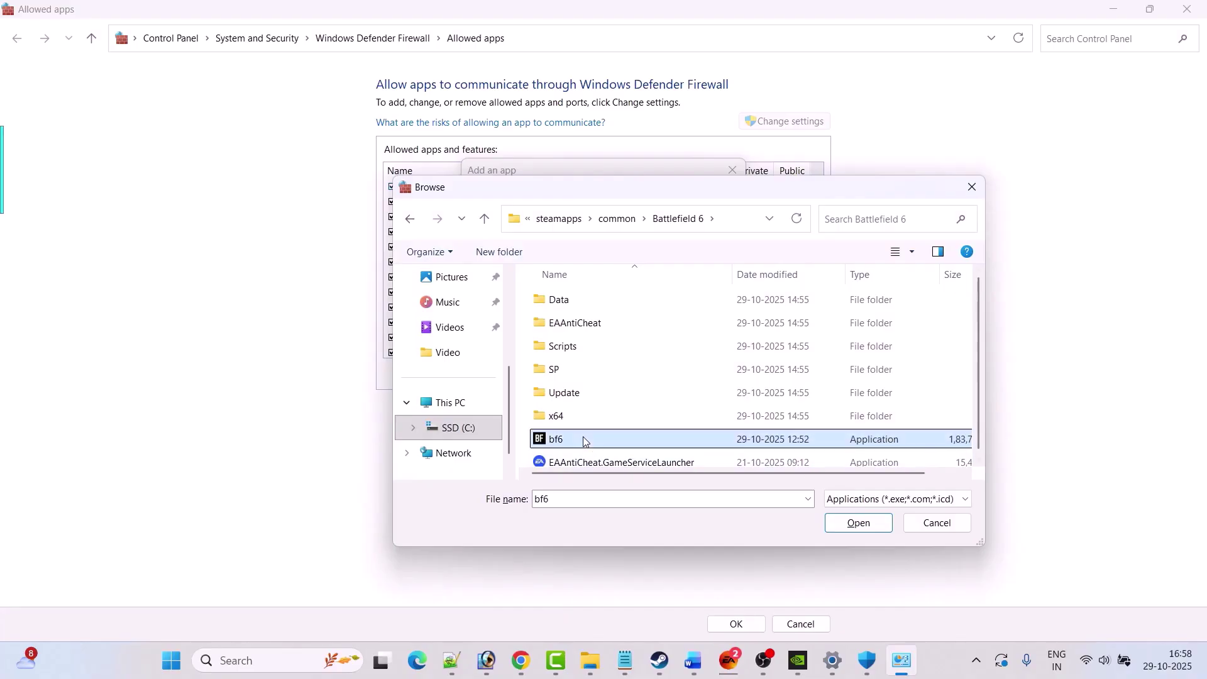
pyautogui.click(843, 533)
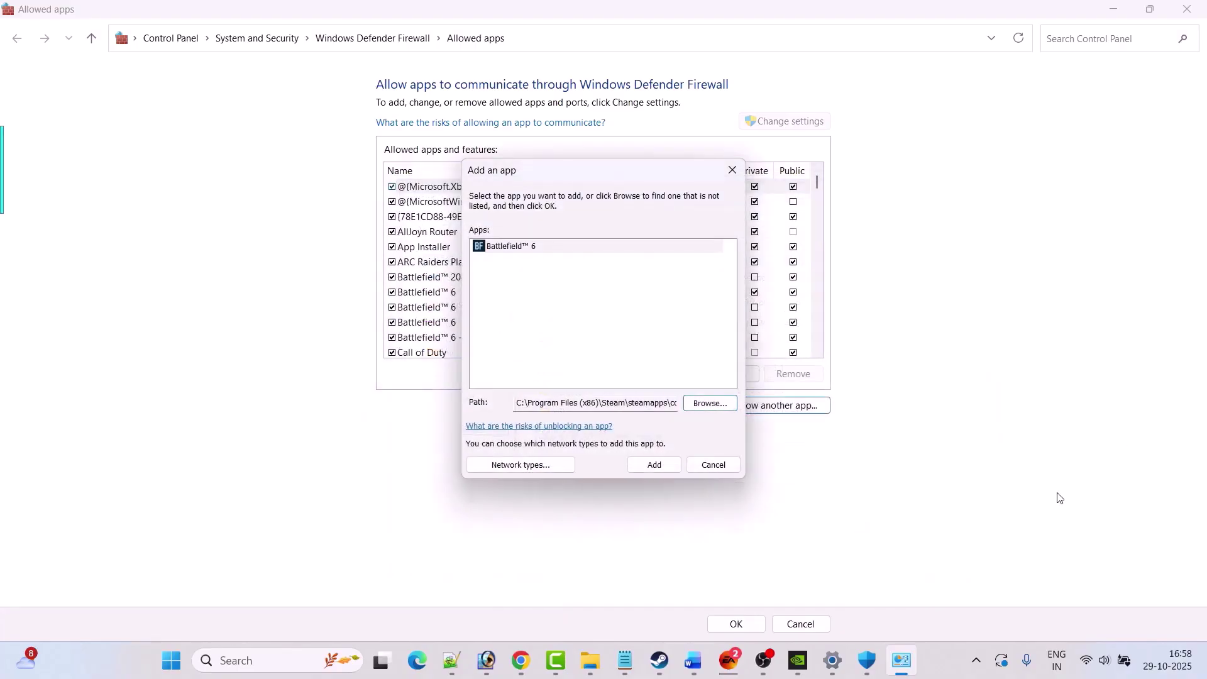
pyautogui.click(655, 466)
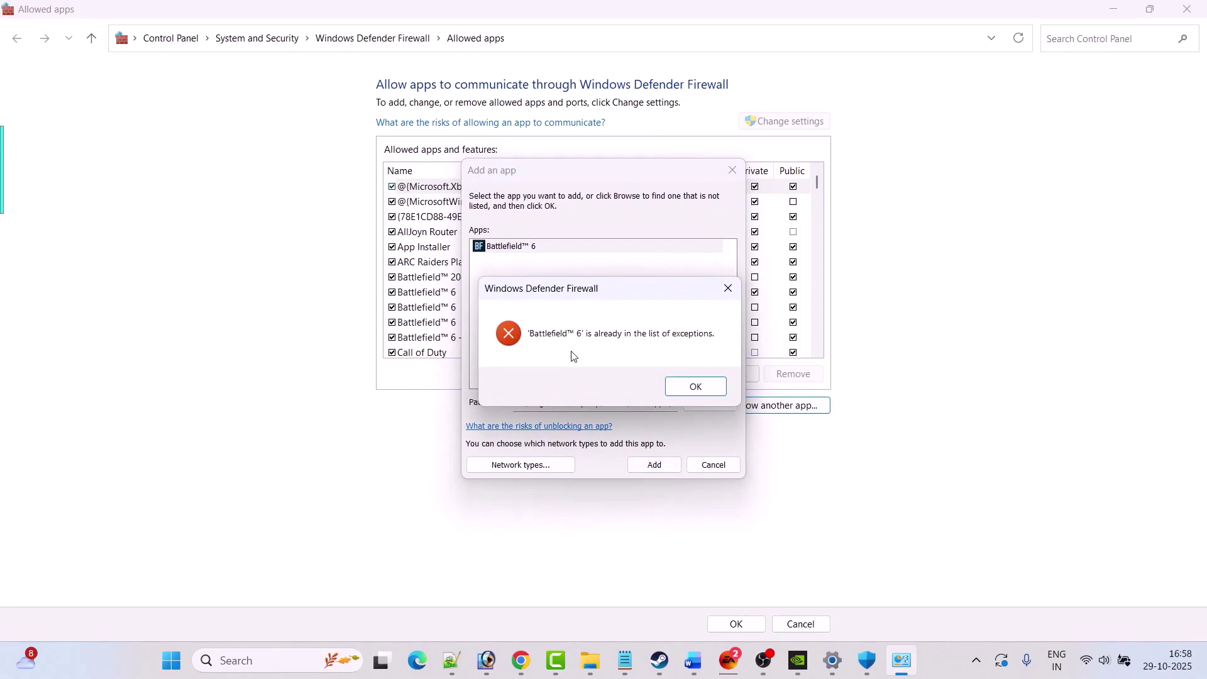
pyautogui.click(728, 288)
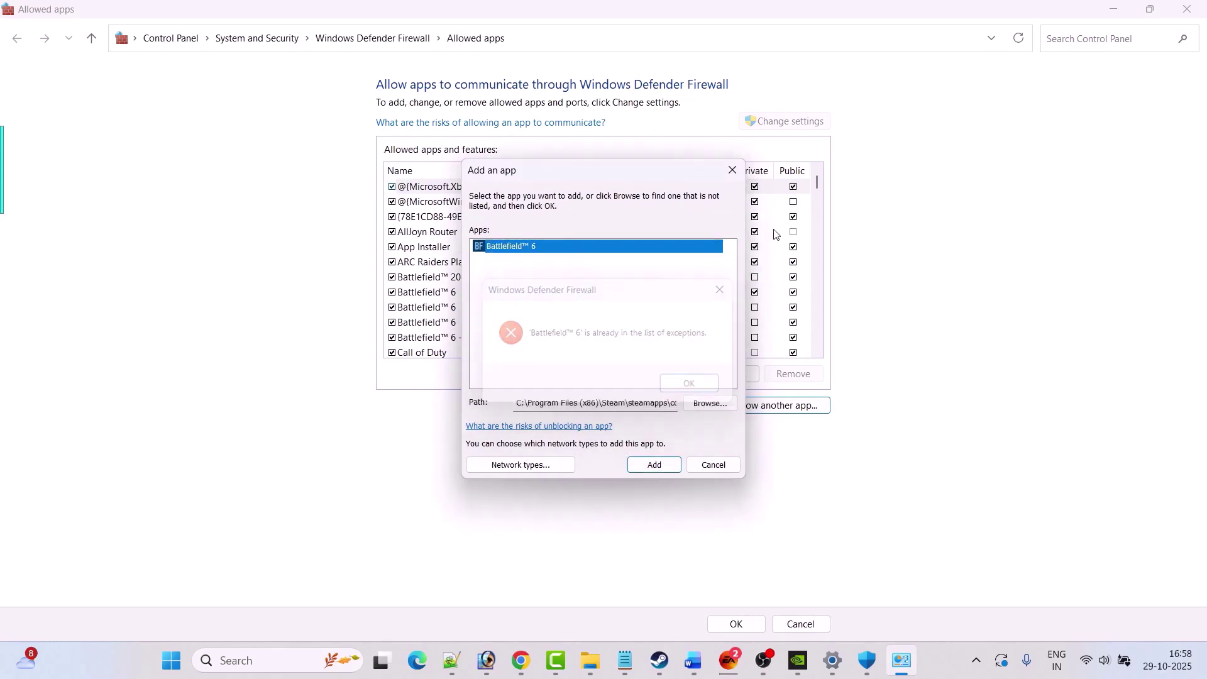
pyautogui.click(733, 170)
pyautogui.click(459, 293)
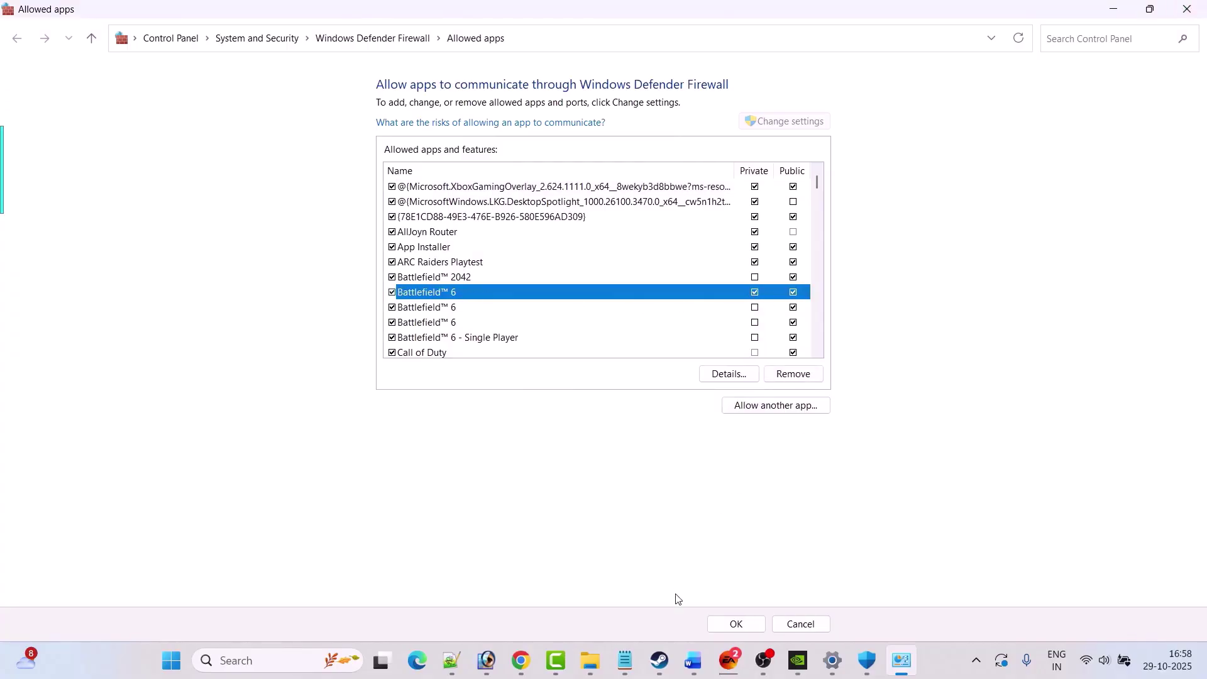
pyautogui.click(727, 625)
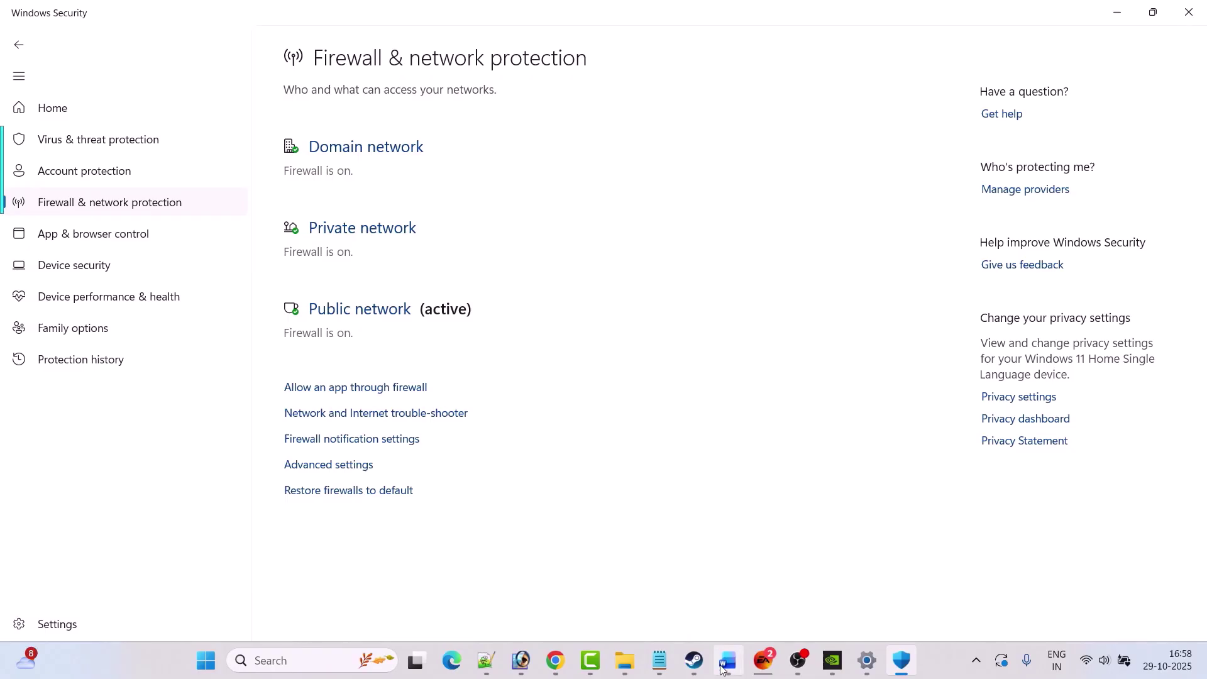
# Step: Scroll Word to the 'Fix 12. Verify the game files' heading, then show Steam's Battlefield 6 page
pyautogui.click(694, 660)
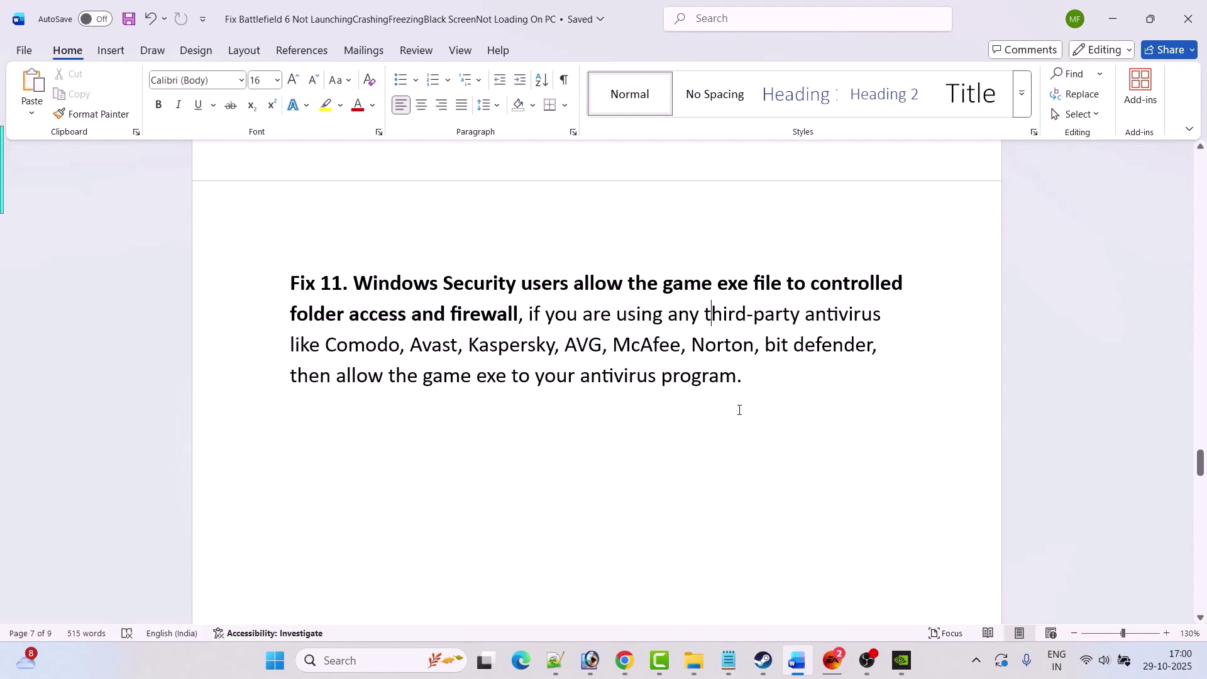
pyautogui.scroll(-4, 740, 410)
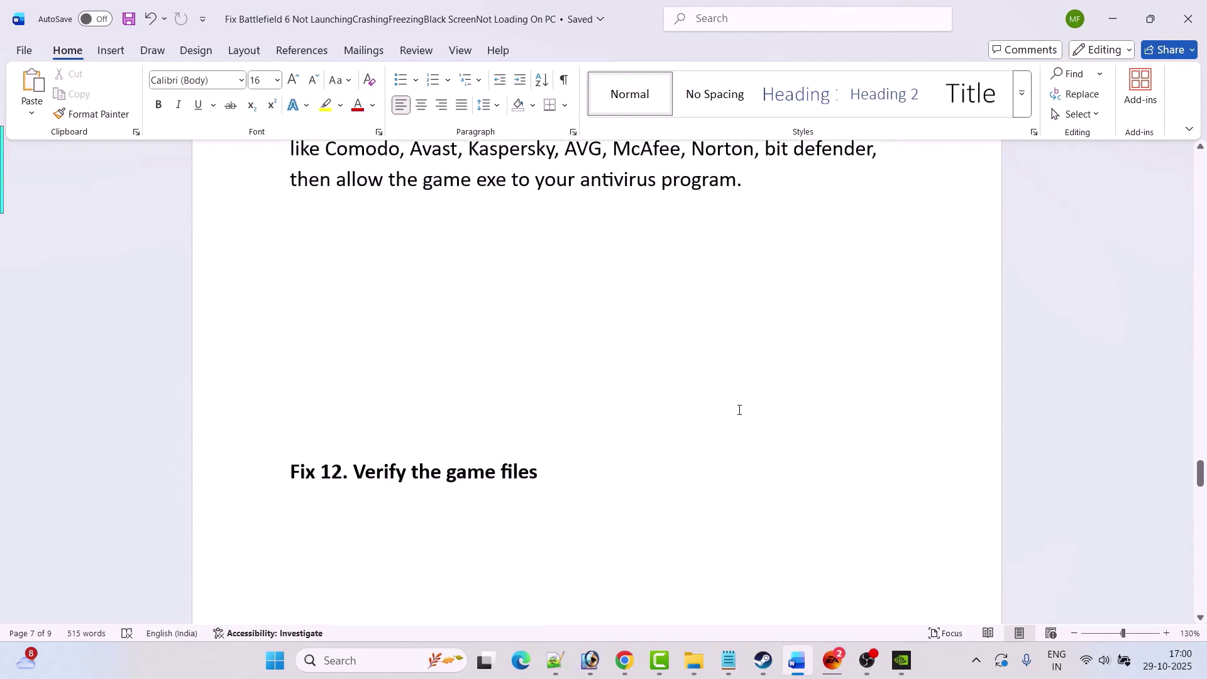
pyautogui.moveTo(572, 484); pyautogui.dragTo(321, 475)
pyautogui.click(682, 503)
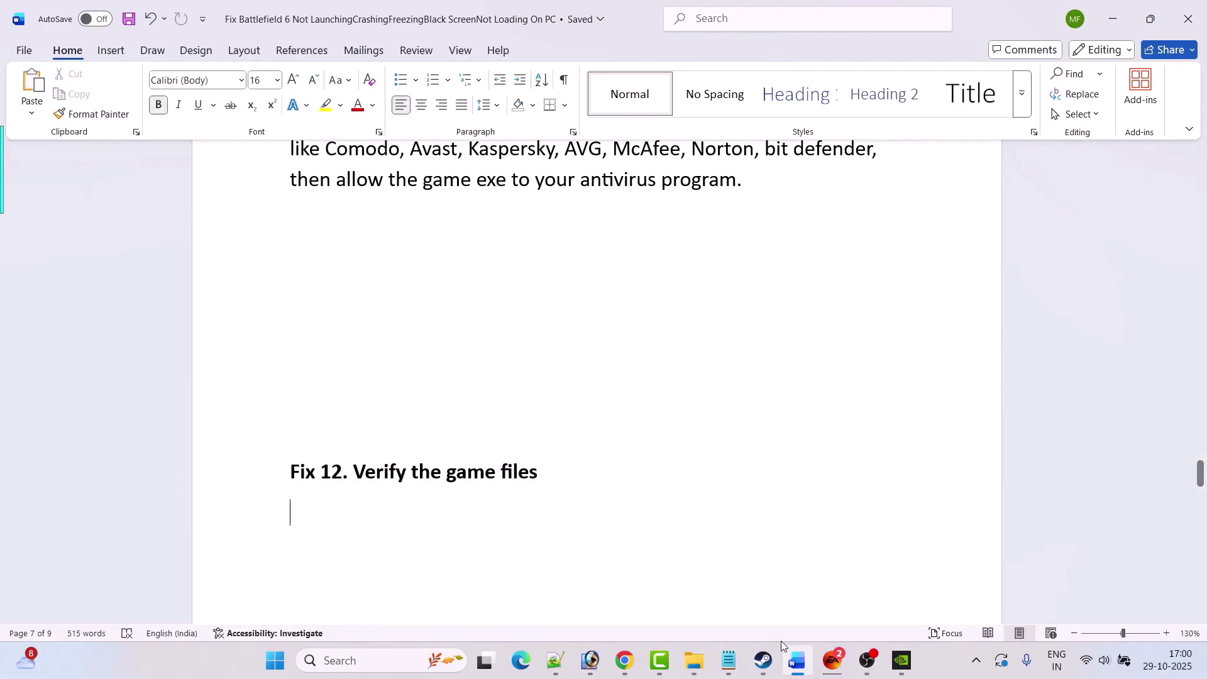
pyautogui.click(763, 660)
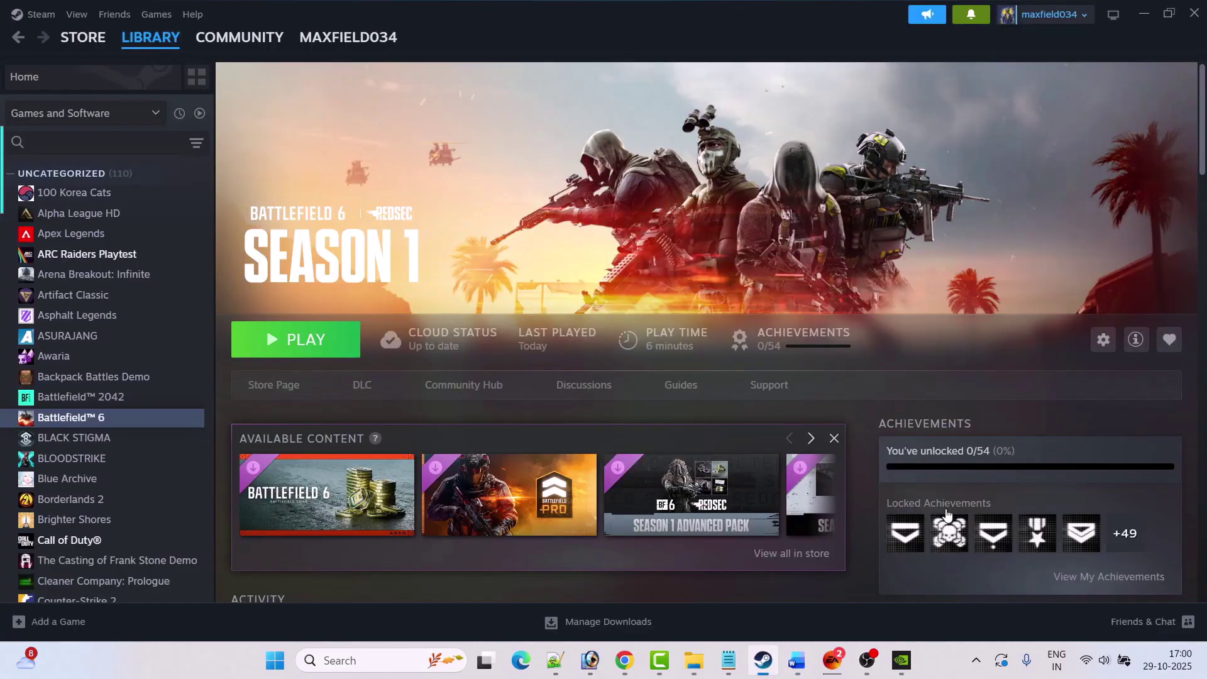
# Step: Open Battlefield™ 6's Installed Files properties in Steam to verify game files, then return to Word
pyautogui.rightClick(109, 419)
pyautogui.click(154, 536)
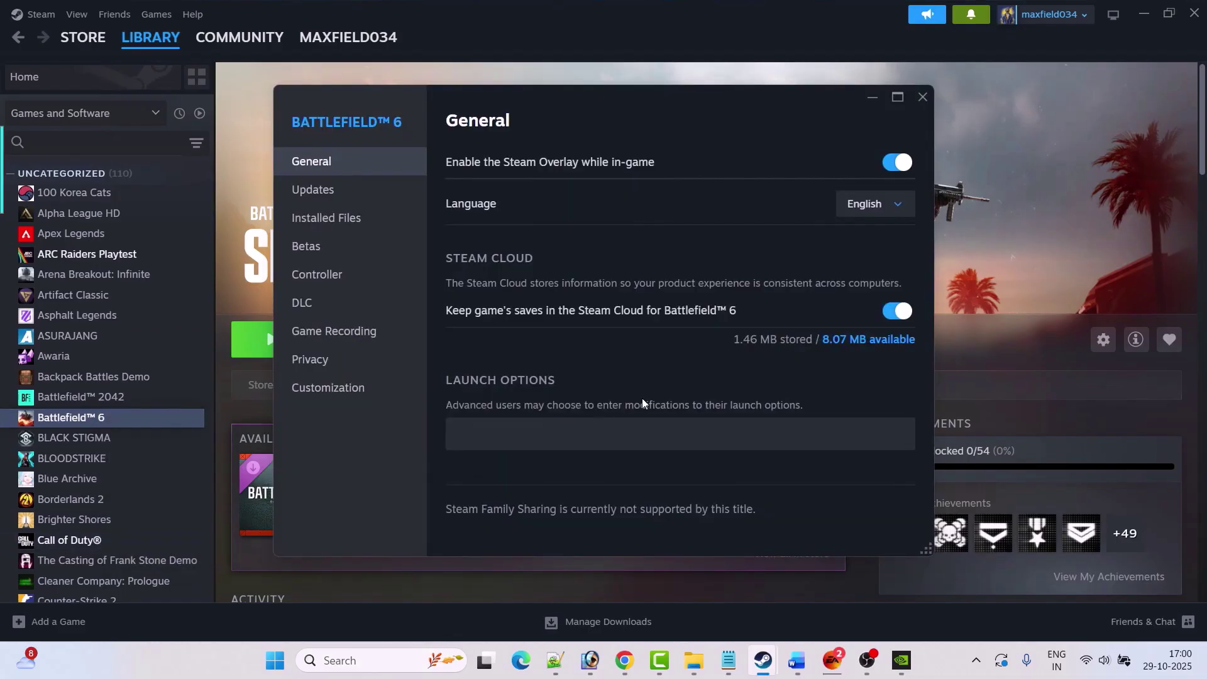
pyautogui.click(330, 225)
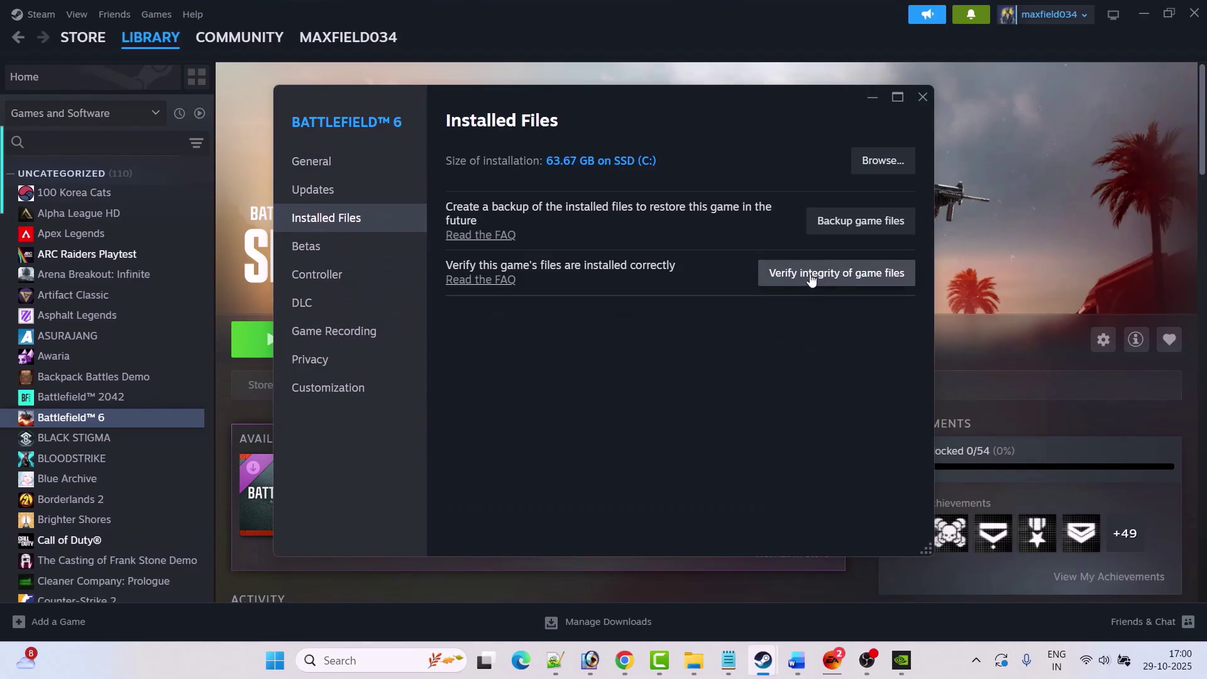
pyautogui.click(922, 97)
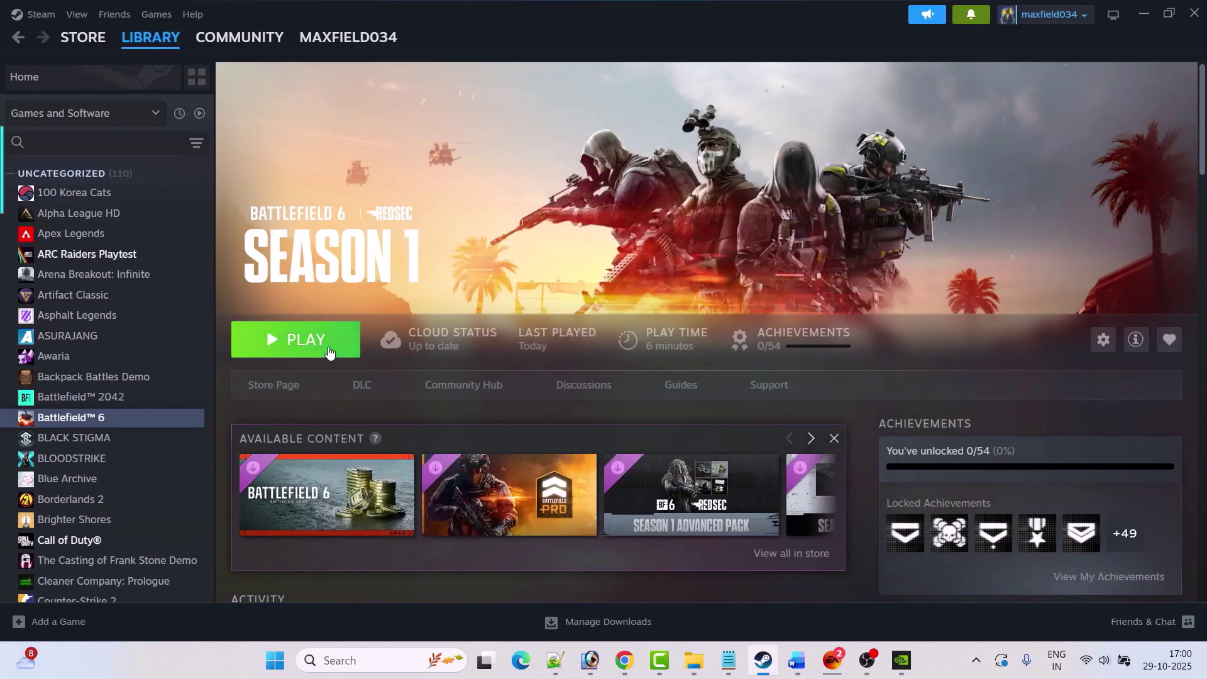
pyautogui.click(796, 660)
# Step: Review Fix 13's Install Visual C++ Files heading and Microsoft Learn link, then go to Chrome
pyautogui.scroll(-4, 469, 431)
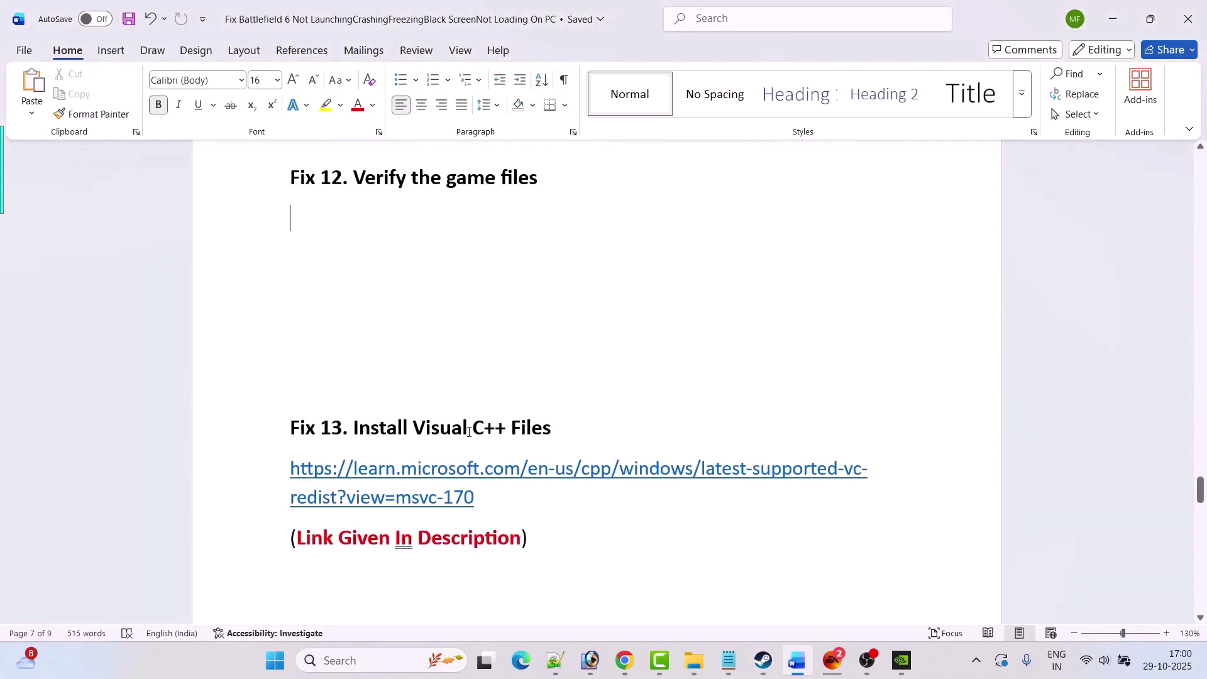
pyautogui.scroll(-1, 544, 415)
pyautogui.moveTo(563, 380); pyautogui.dragTo(353, 381)
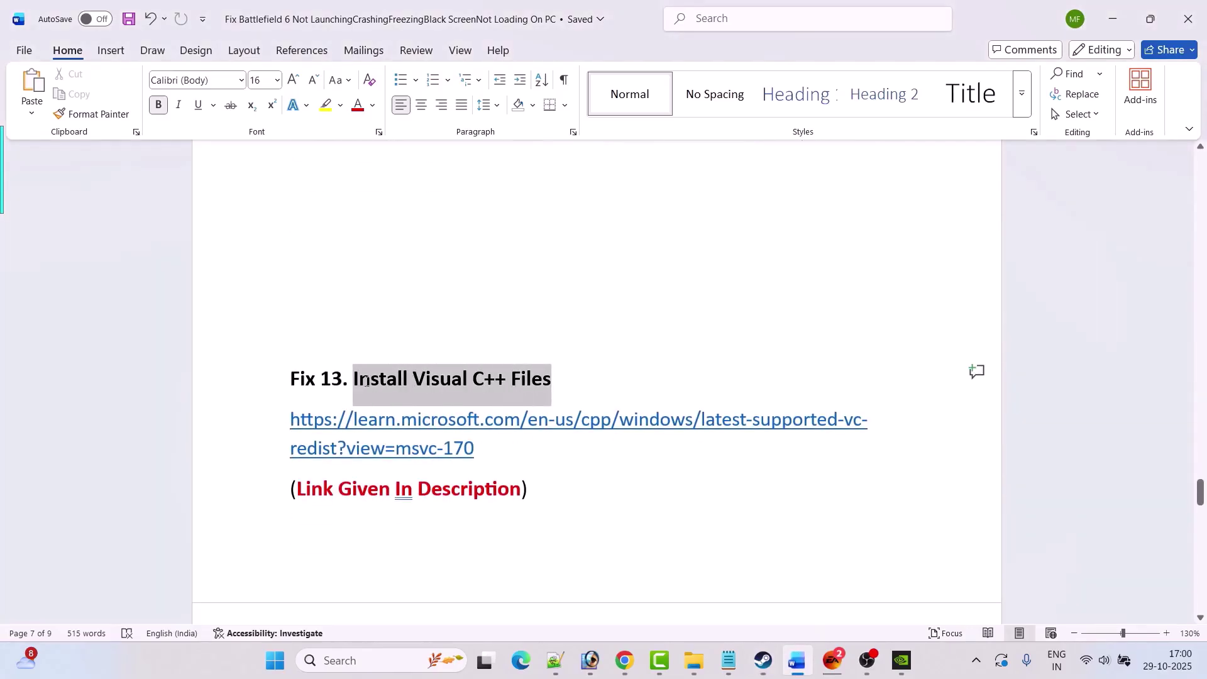
pyautogui.moveTo(485, 451); pyautogui.dragTo(280, 425)
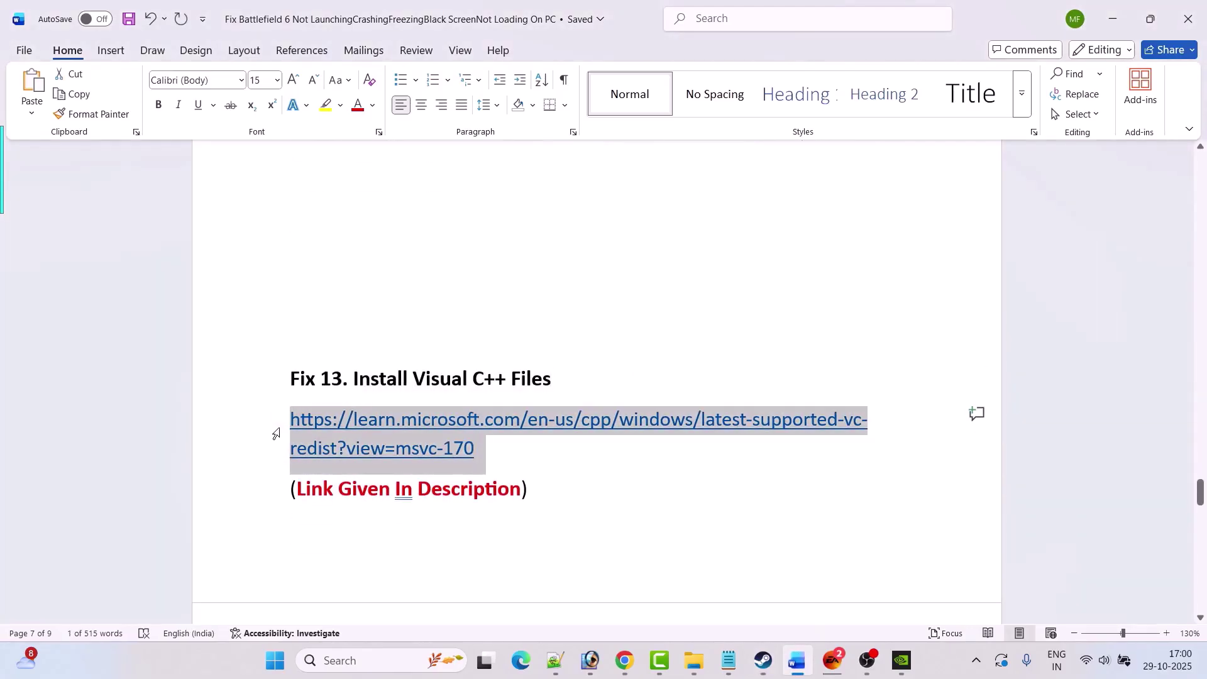
pyautogui.click(678, 498)
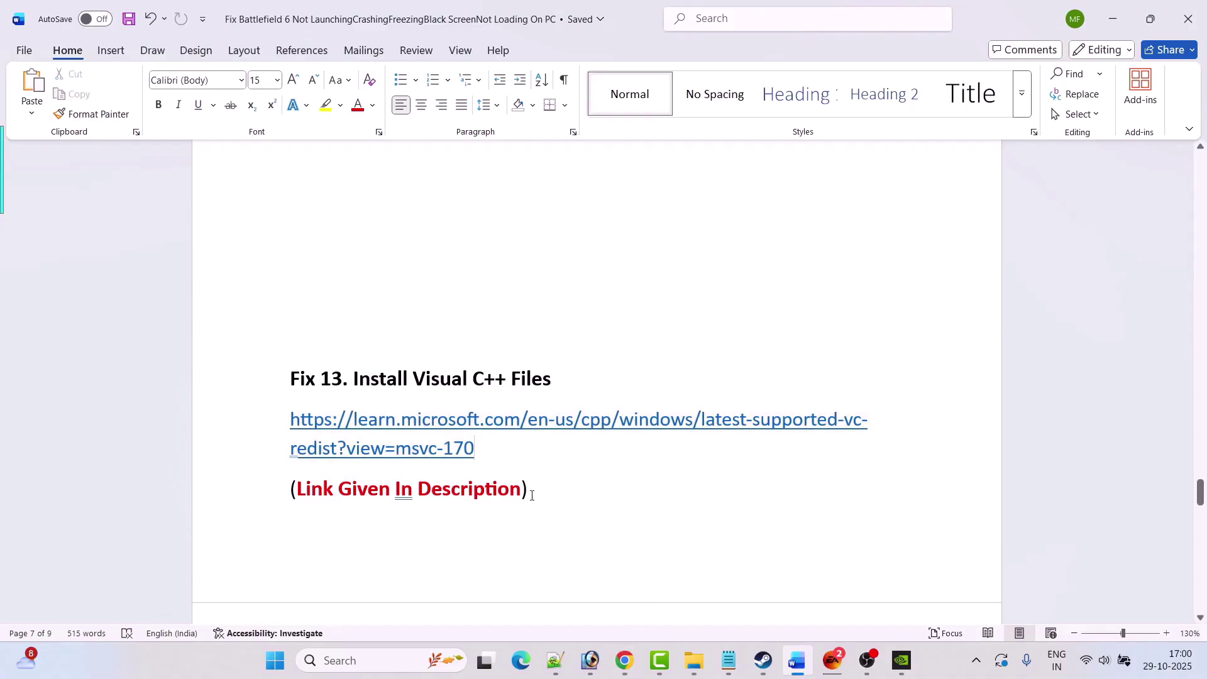
pyautogui.click(624, 660)
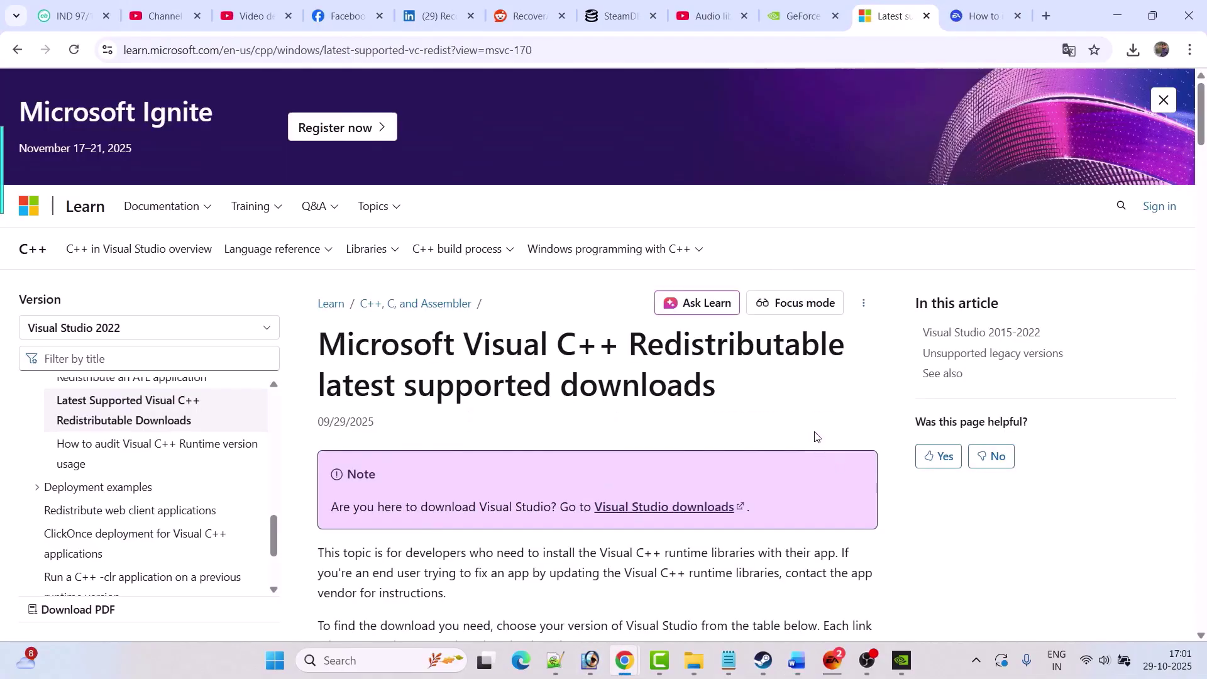
# Step: Download the x64 and x86 Visual C++ 2015-2022 redistributables from Microsoft Learn
pyautogui.scroll(-18, 814, 437)
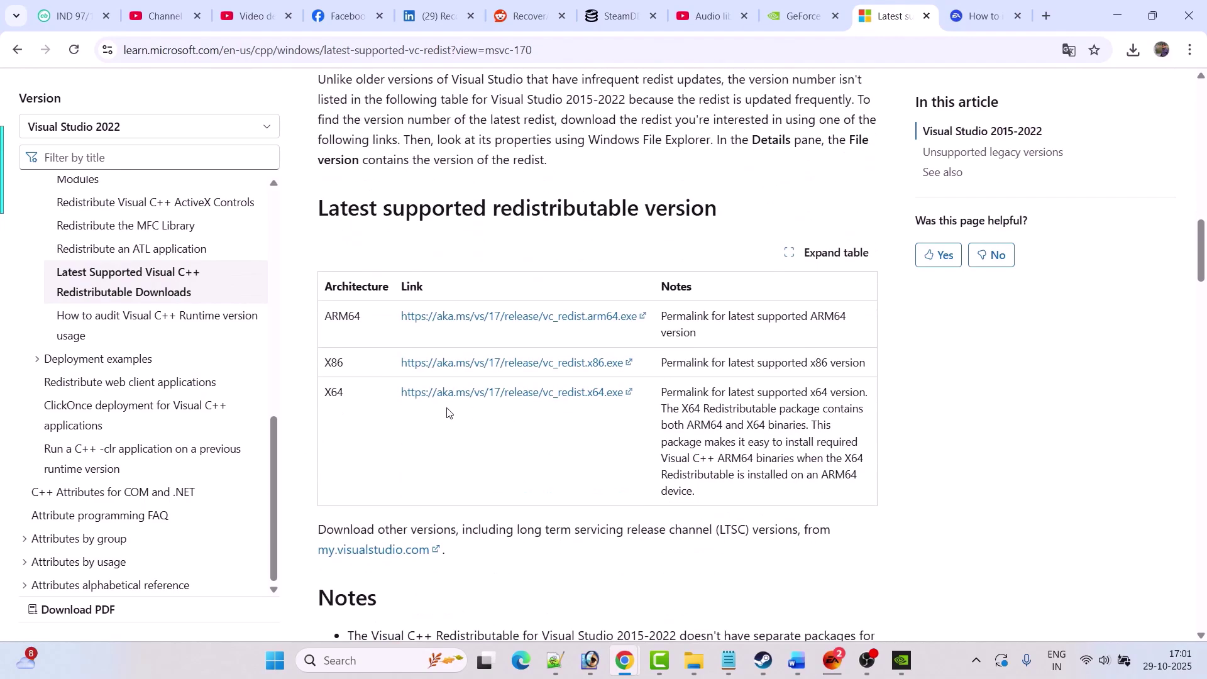
pyautogui.click(489, 397)
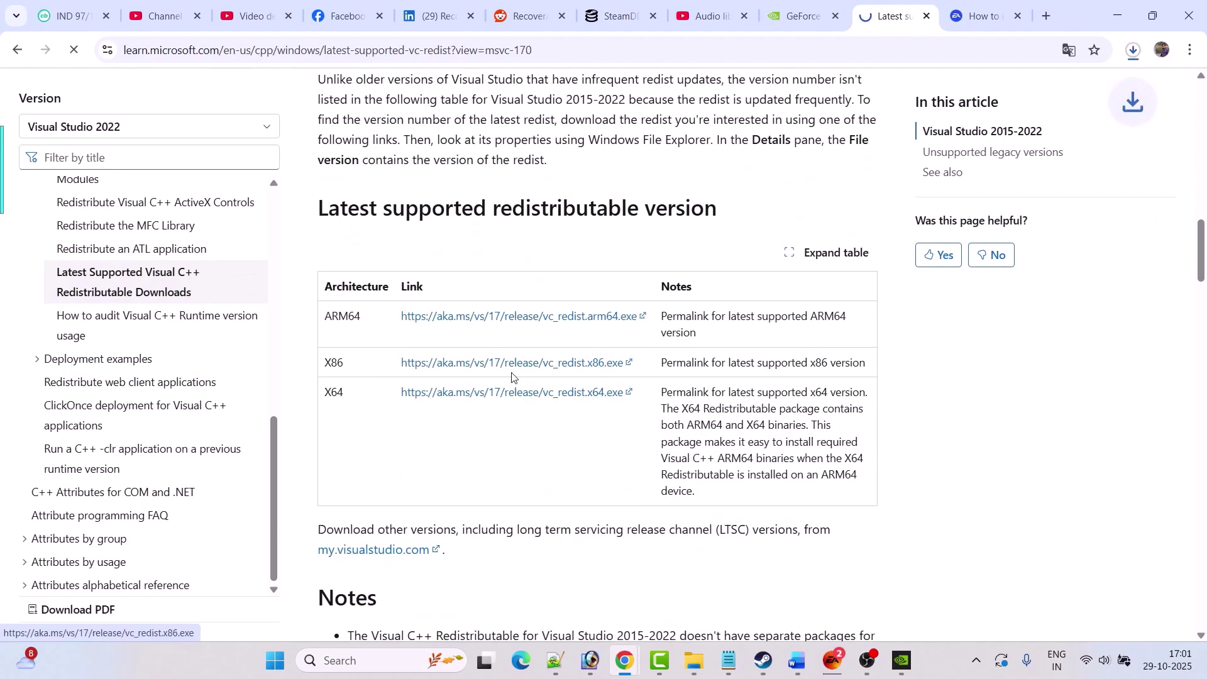
pyautogui.click(513, 374)
pyautogui.click(244, 157)
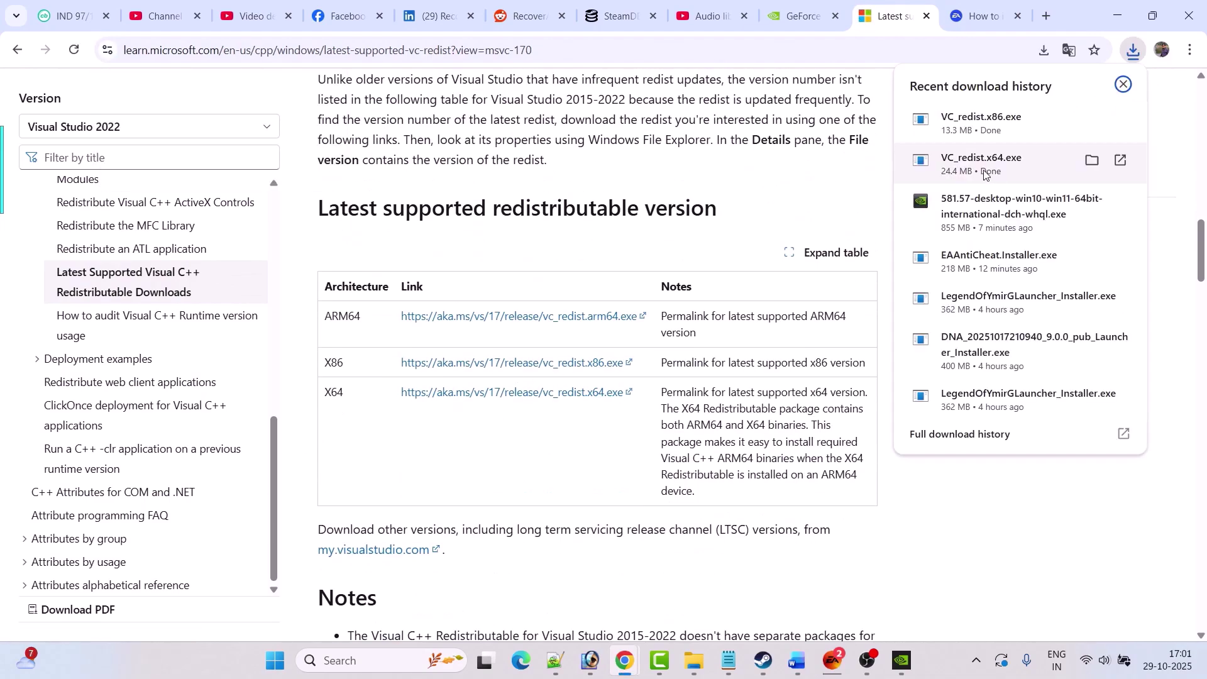
# Step: Run and close the x64 and x86 vc_redist setups from Chrome's downloads
pyautogui.click(1010, 173)
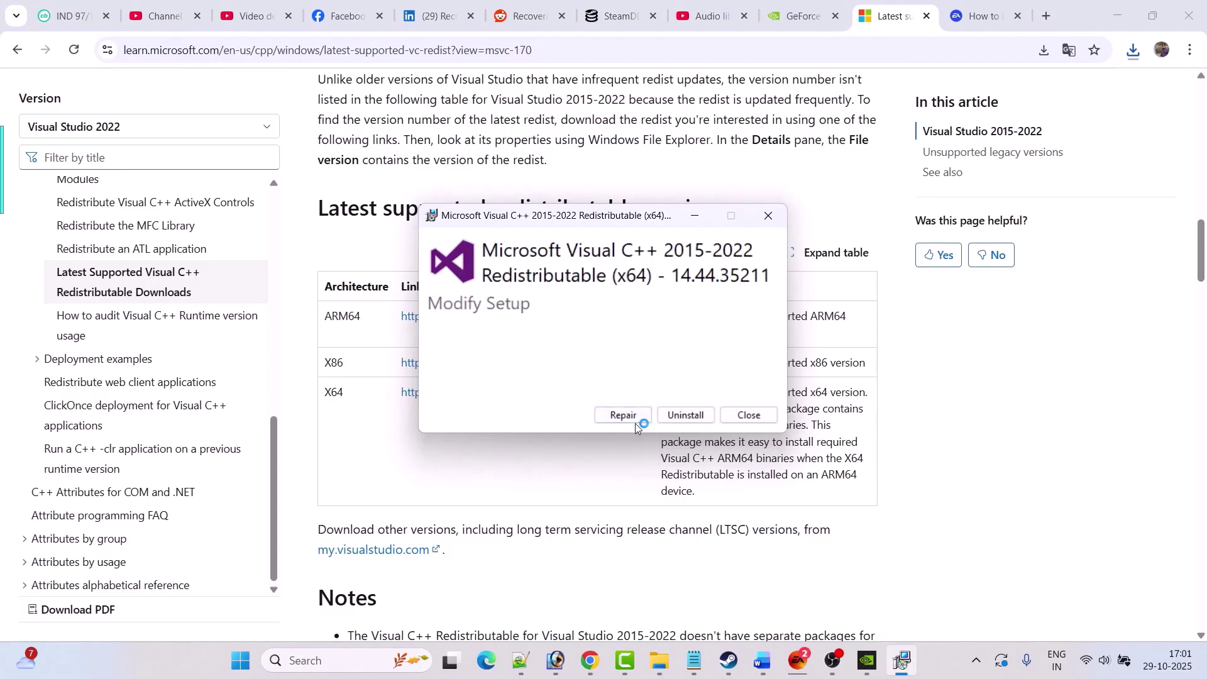
pyautogui.click(768, 215)
pyautogui.click(1133, 50)
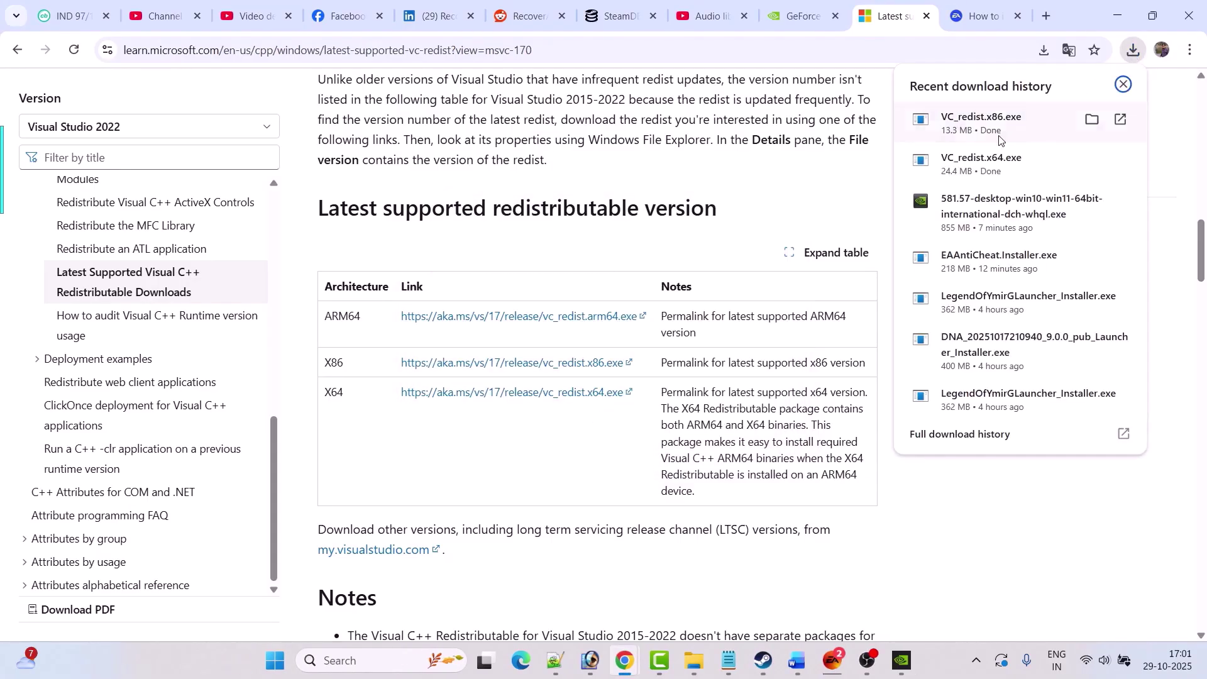
pyautogui.click(1010, 129)
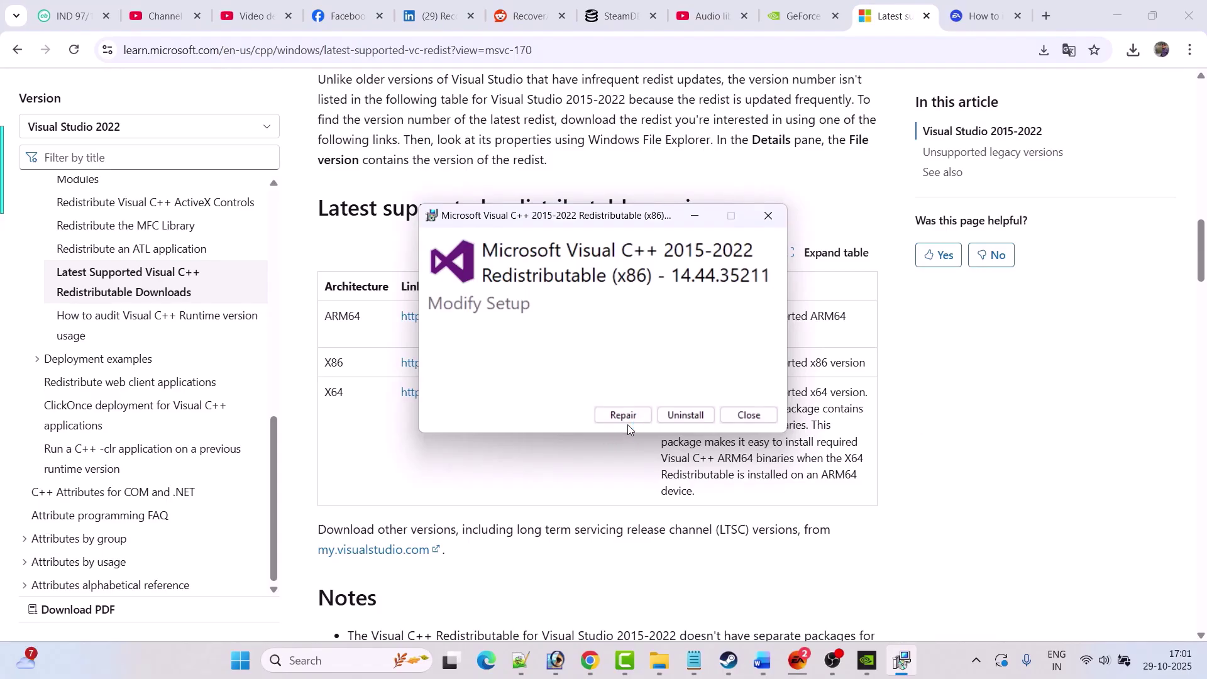
pyautogui.click(768, 215)
pyautogui.click(763, 660)
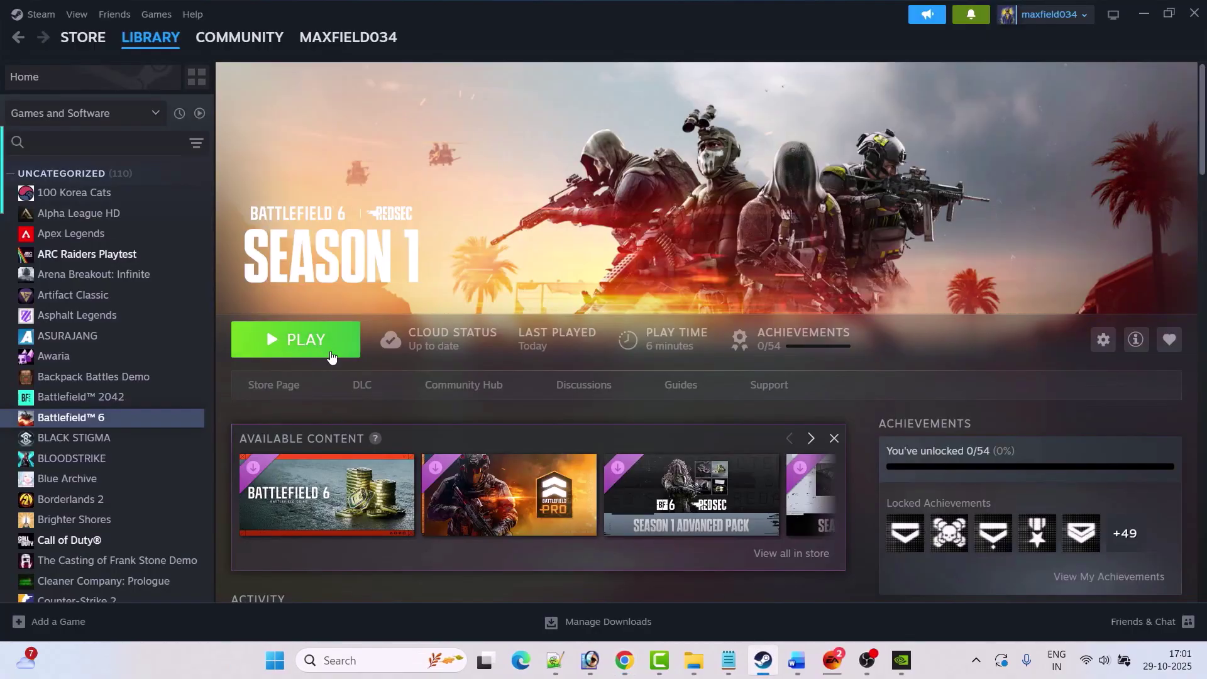
# Step: Launch Steam as administrator from Windows Search
pyautogui.hotkey('alt', 'Tab')
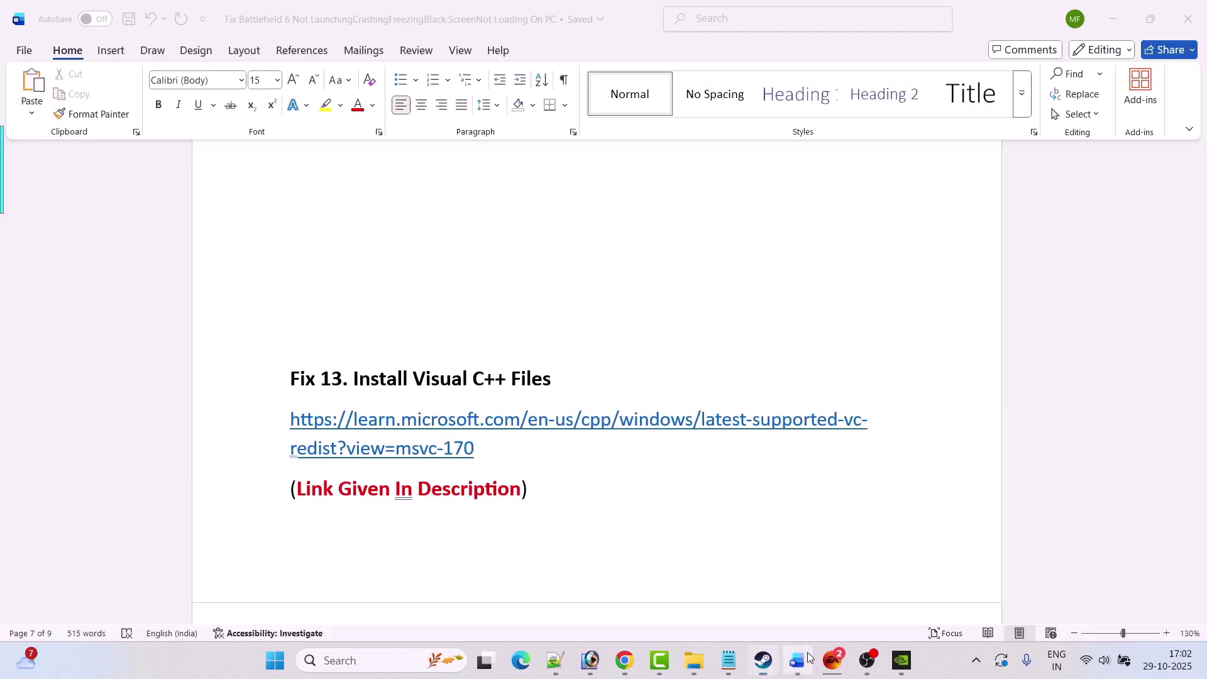
pyautogui.scroll(-4, 343, 417)
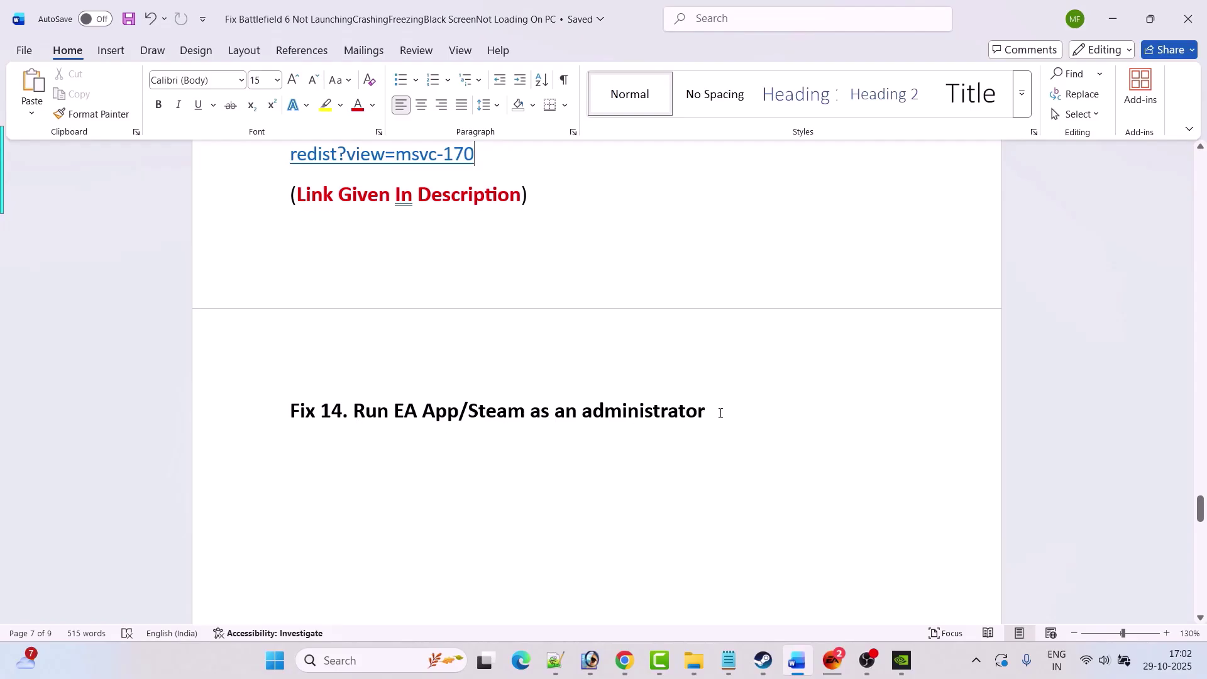
pyautogui.click(356, 670)
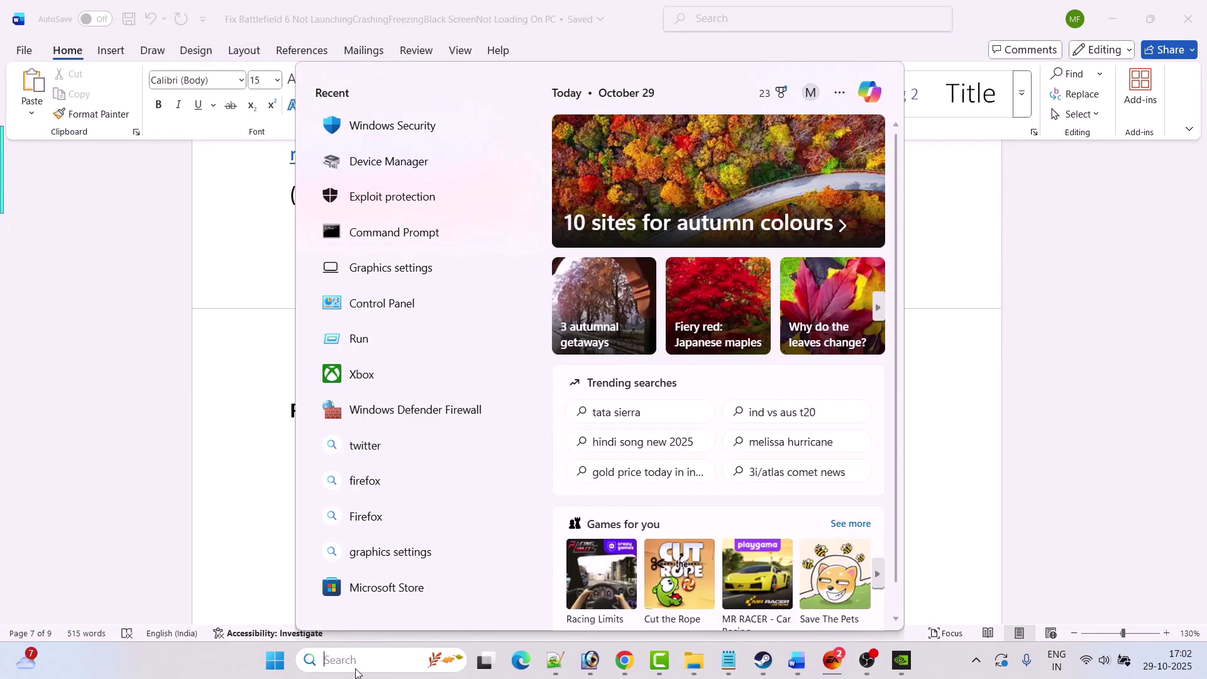
pyautogui.write('steam')
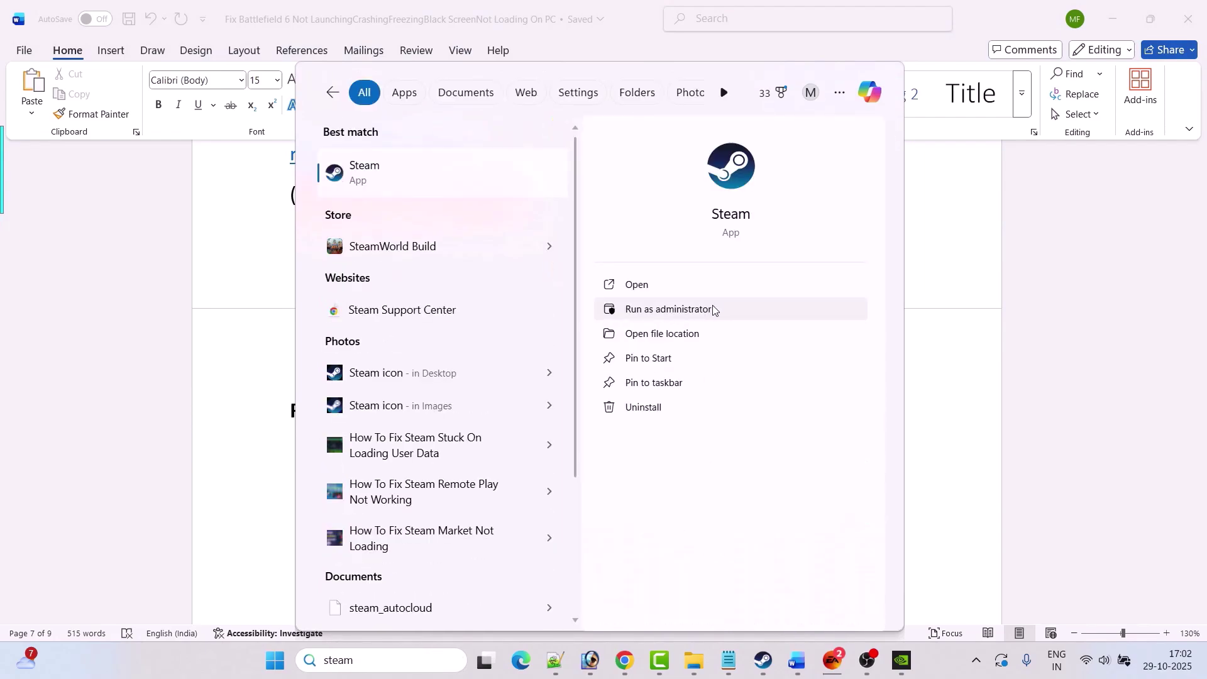
pyautogui.click(238, 569)
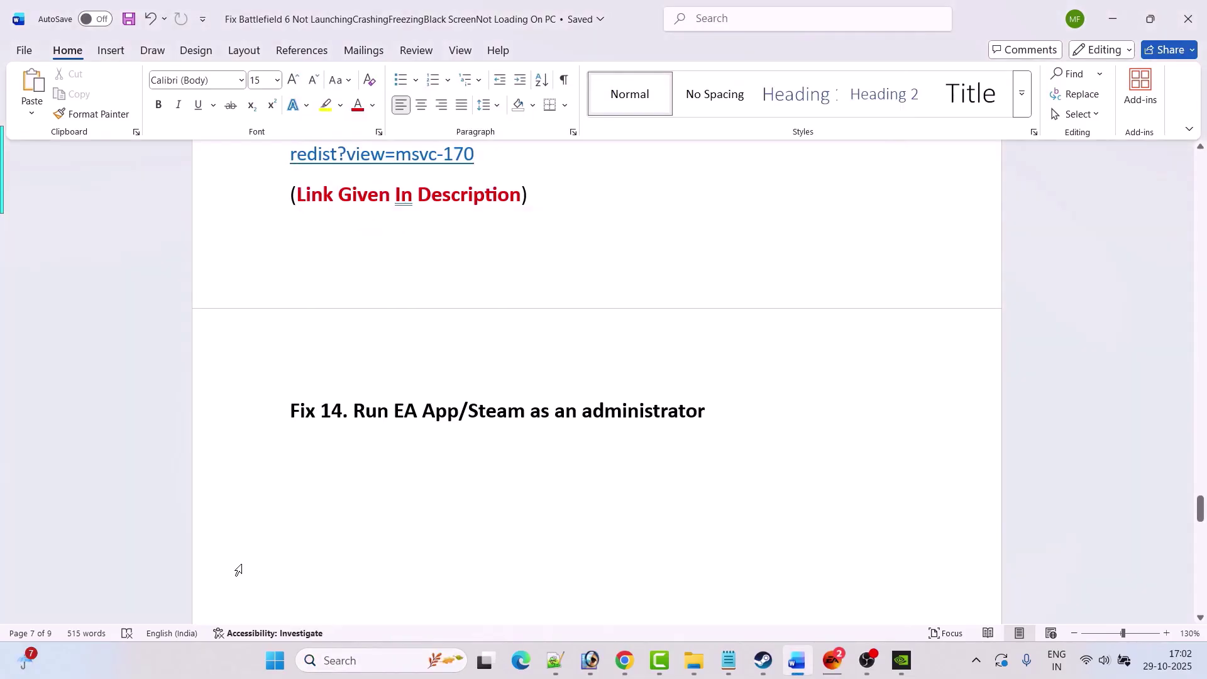
# Step: Launch the EA app as administrator from Windows Search
pyautogui.click(378, 662)
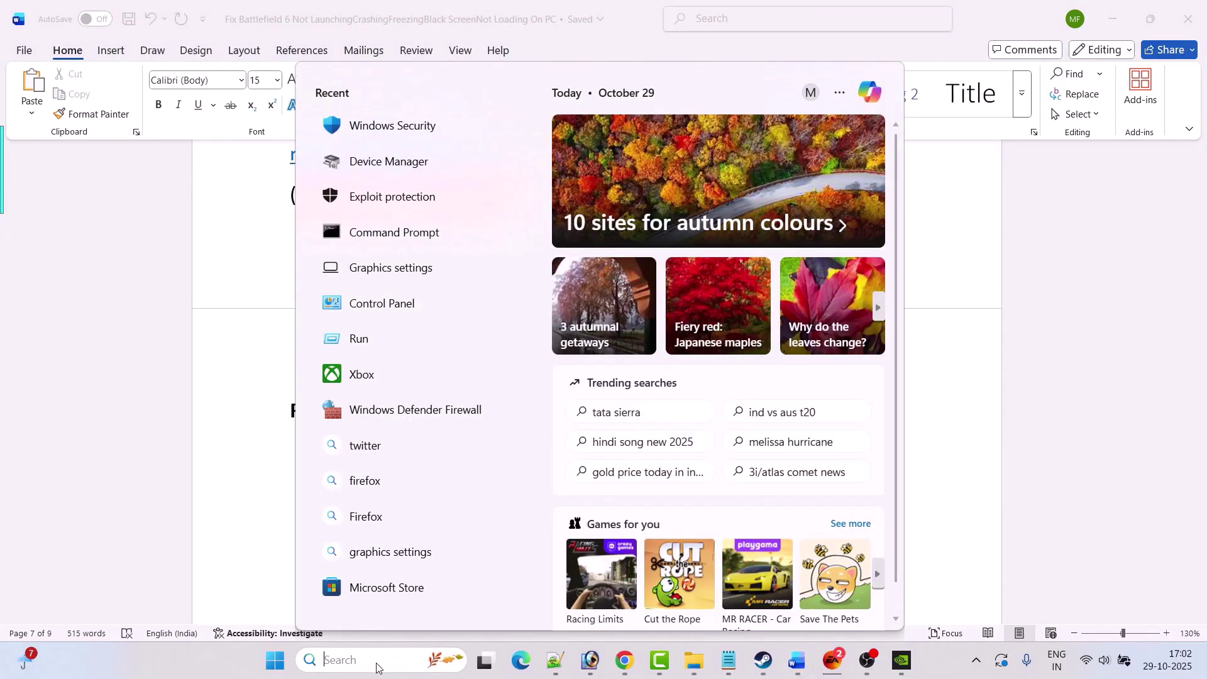
pyautogui.write('ea')
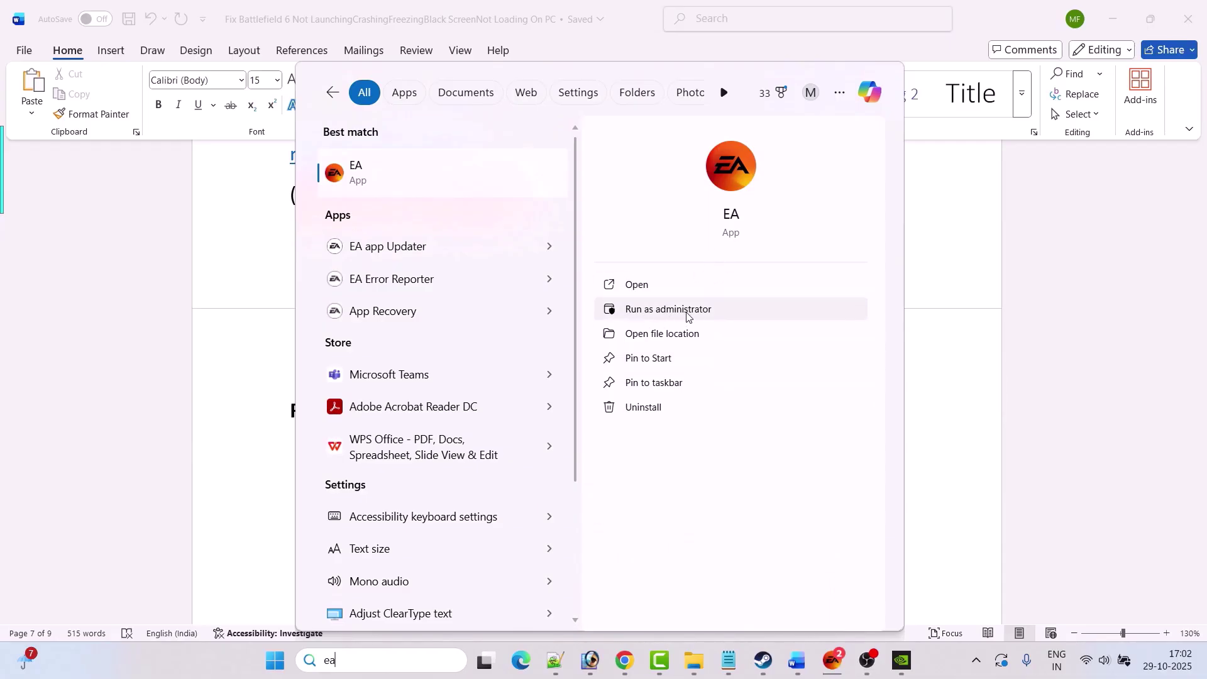
pyautogui.click(944, 430)
# Step: Read the Fix 15 Turn OFF Overlay heading in the Word guide
pyautogui.scroll(-3, 944, 430)
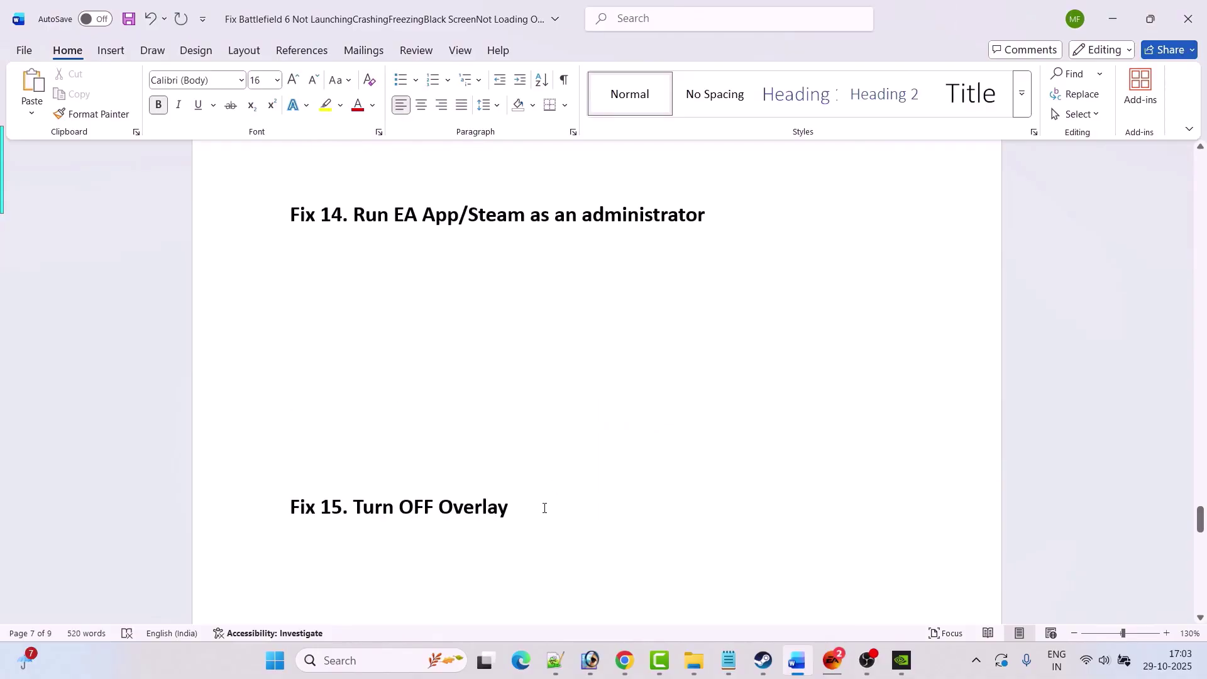
pyautogui.moveTo(542, 505); pyautogui.dragTo(270, 517)
pyautogui.click(738, 512)
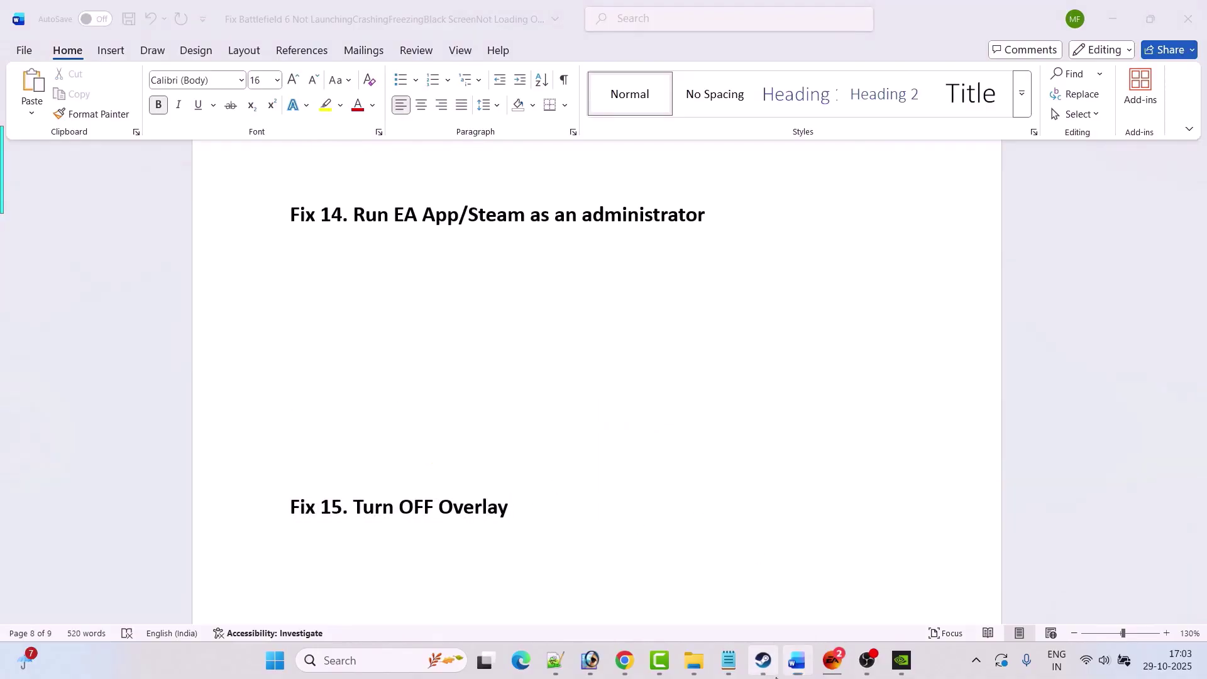
# Step: Disable 'Enable the Steam Overlay while in-game' in Battlefield 6's Steam properties
pyautogui.click(763, 660)
pyautogui.rightClick(128, 422)
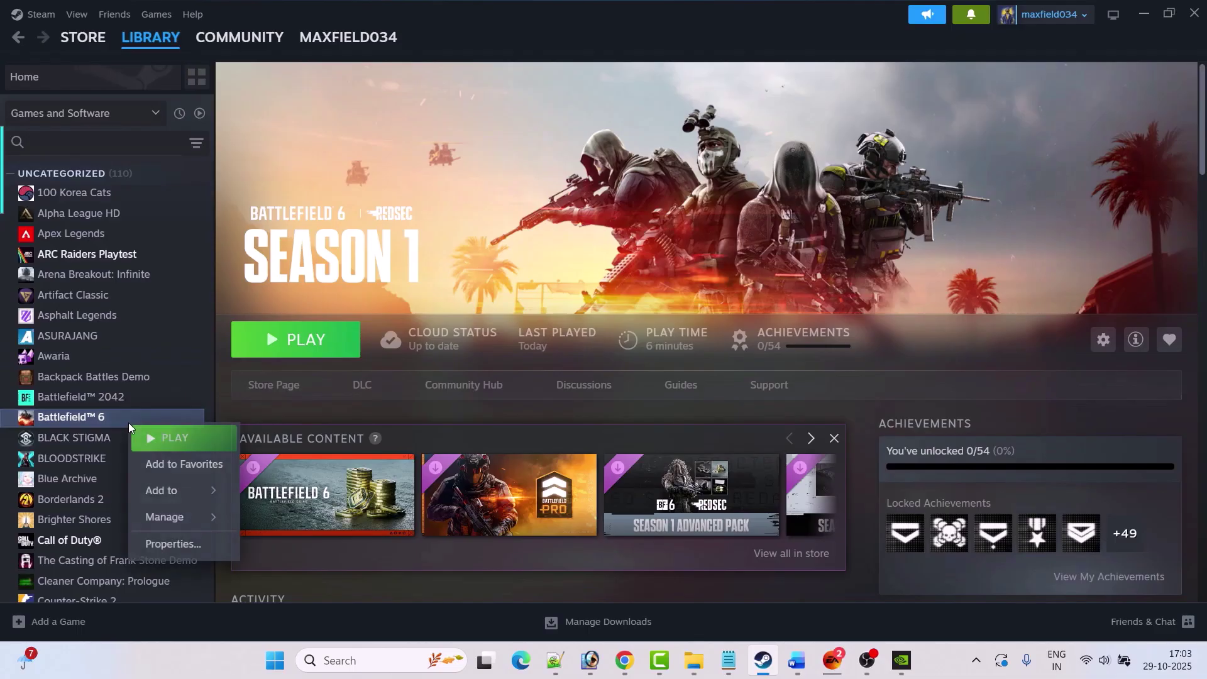
pyautogui.click(200, 542)
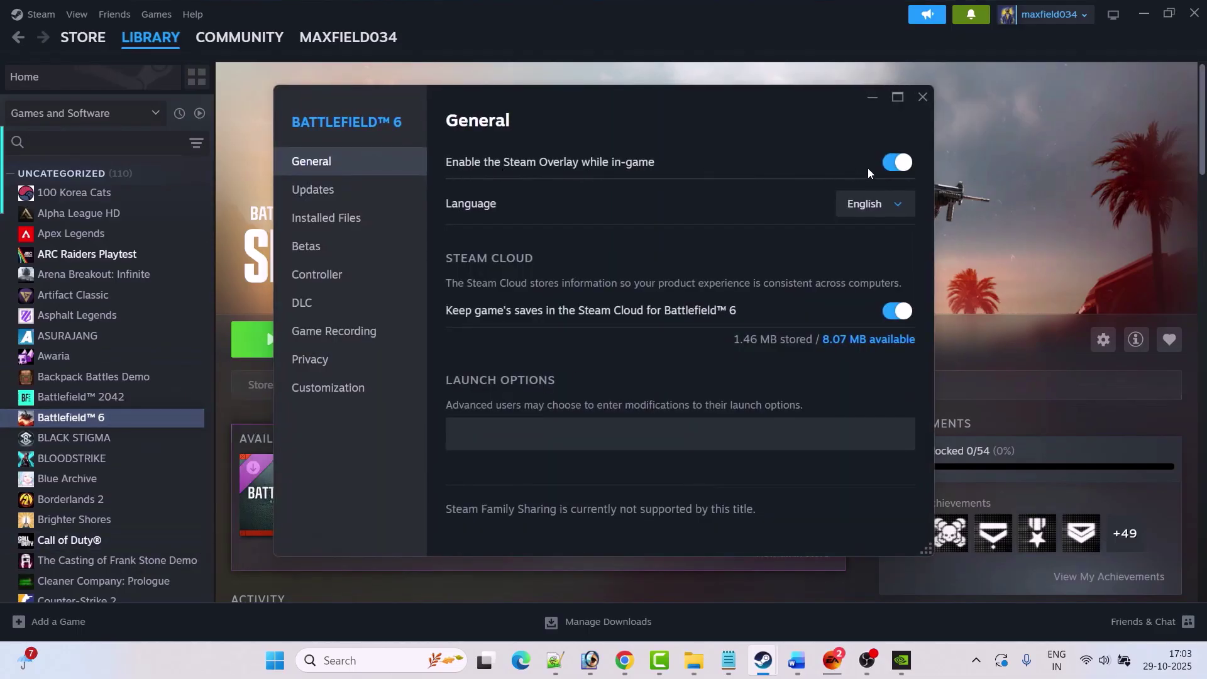
pyautogui.click(897, 162)
pyautogui.click(923, 97)
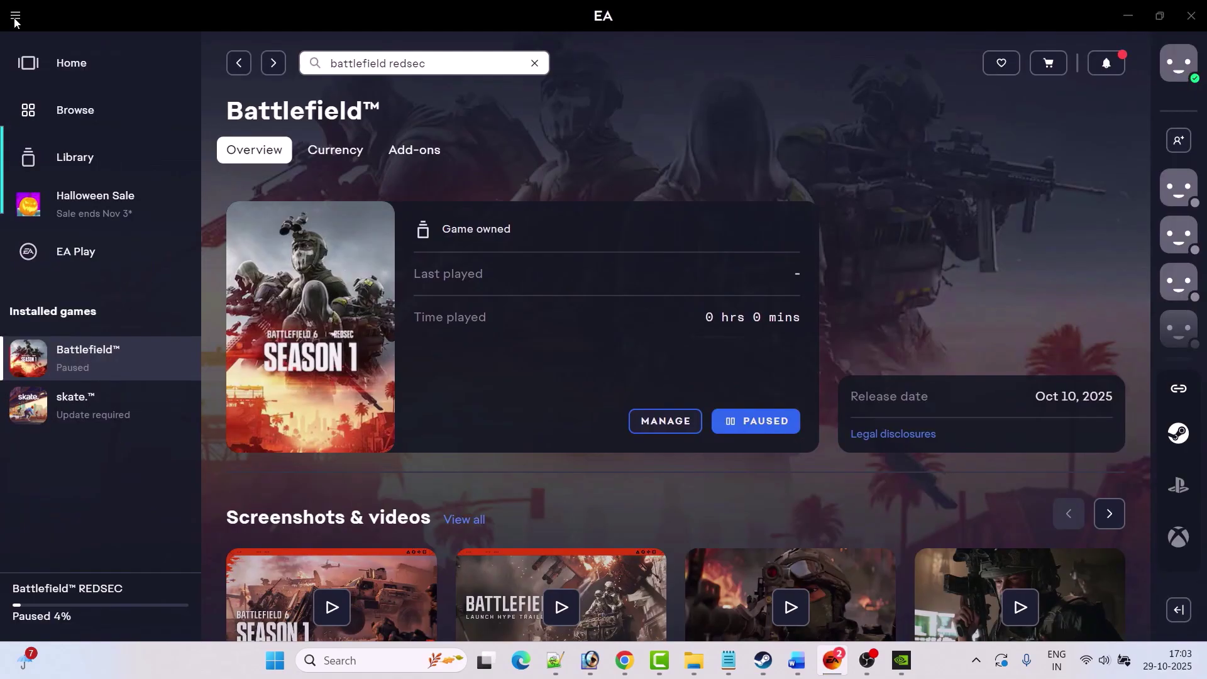
# Step: Switch off the In-game overlay under EA app Settings > Application and confirm TURN OFF
pyautogui.click(15, 16)
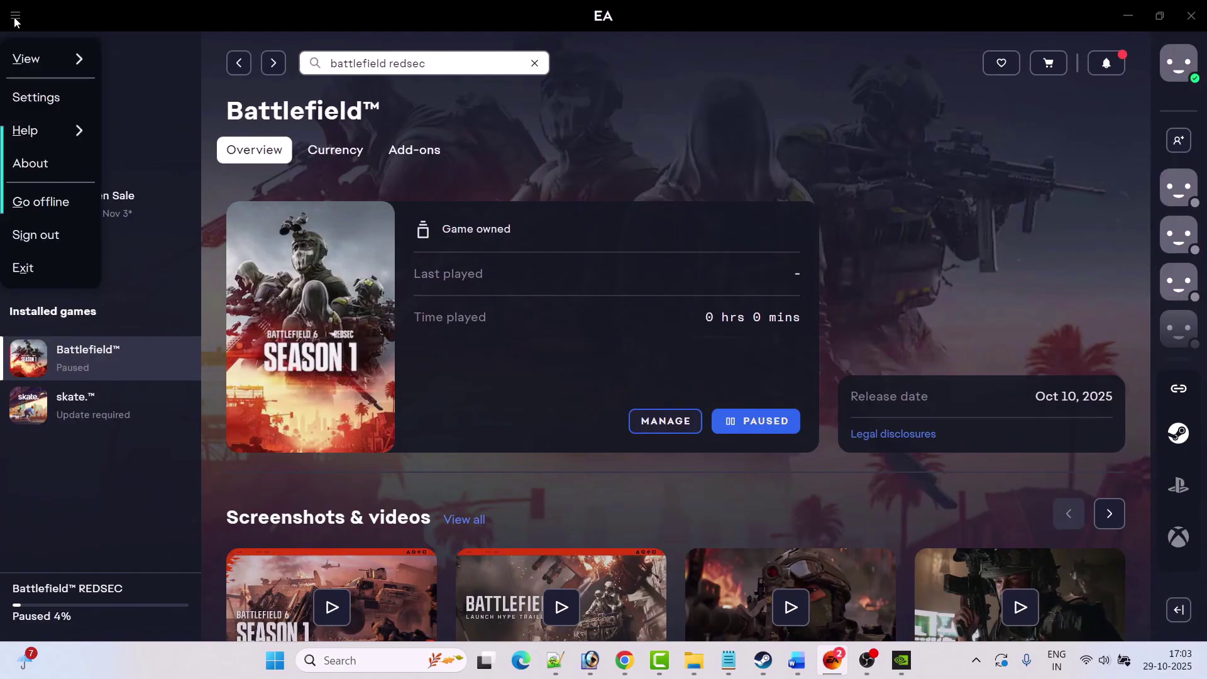
pyautogui.click(54, 101)
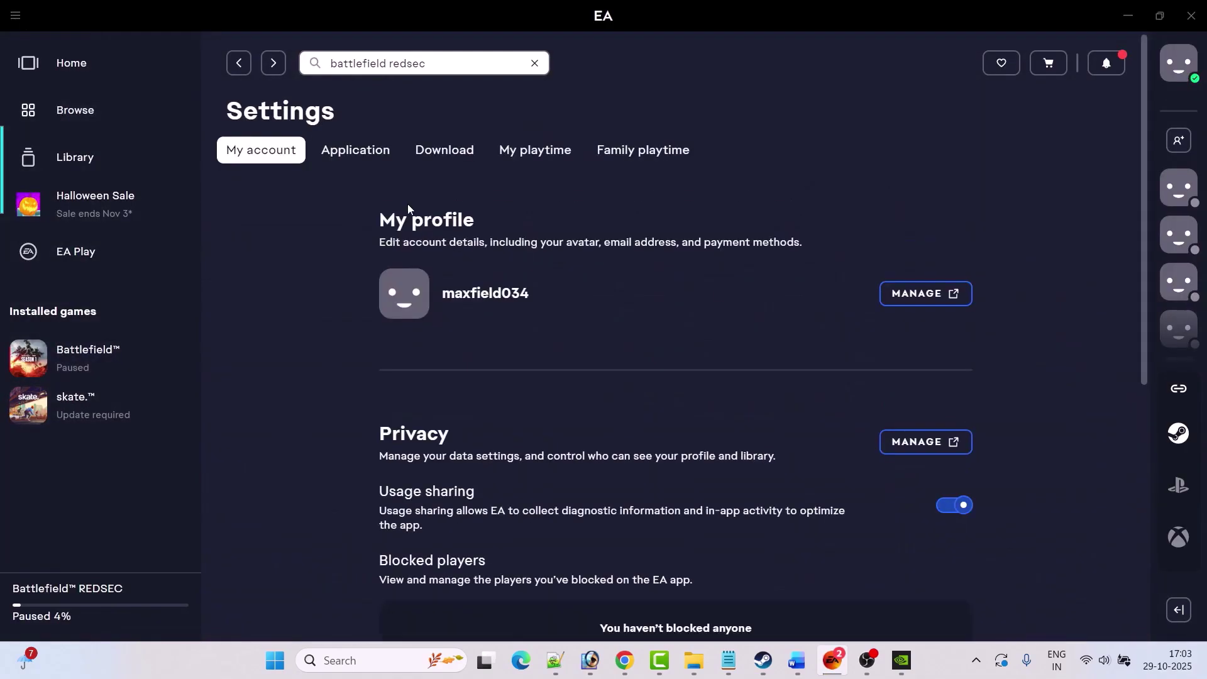
pyautogui.click(358, 157)
pyautogui.scroll(-1, 703, 376)
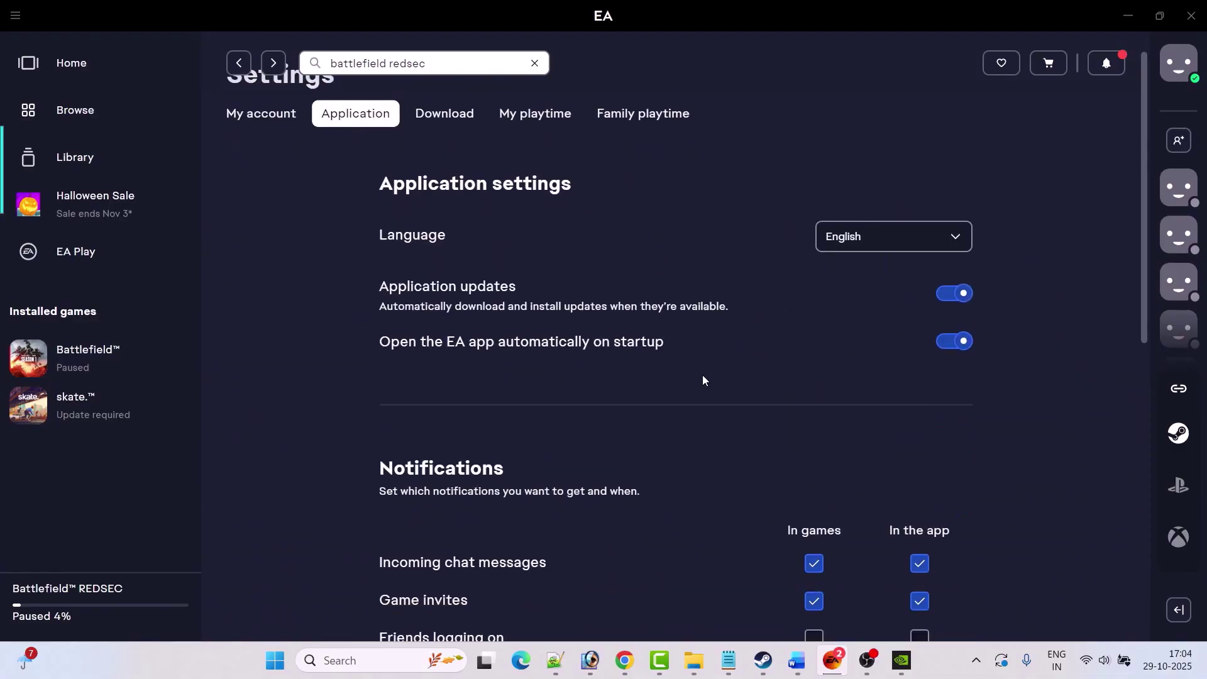
pyautogui.scroll(-8, 703, 377)
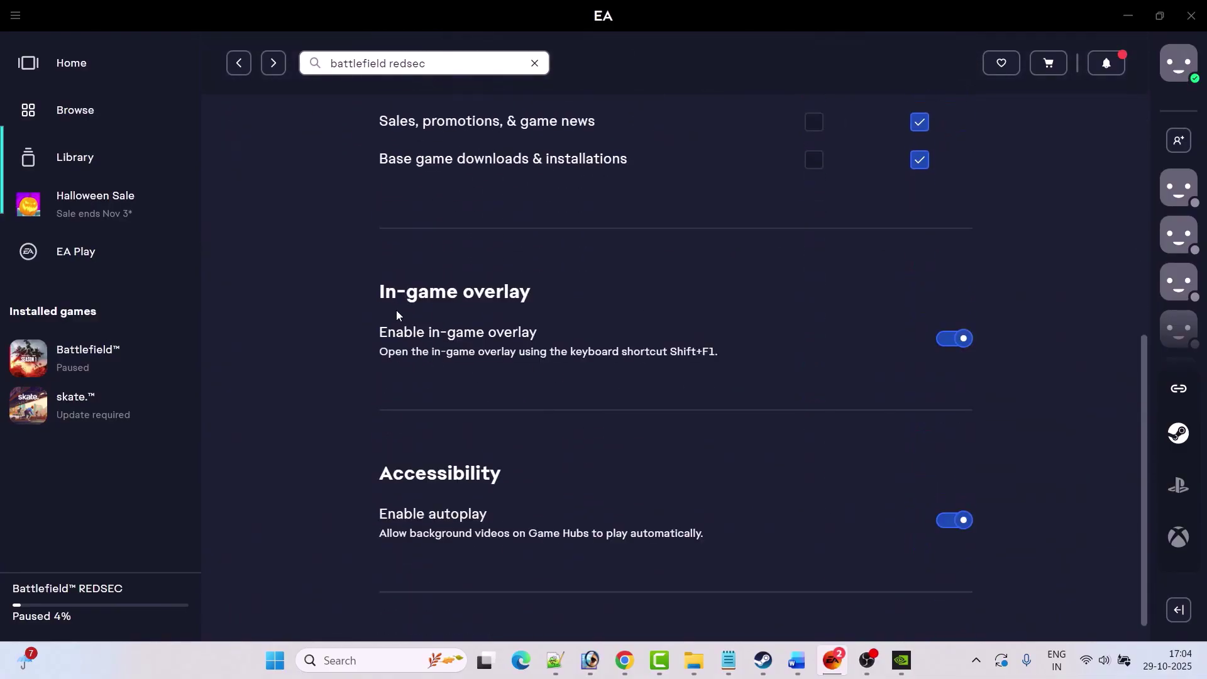
pyautogui.click(944, 343)
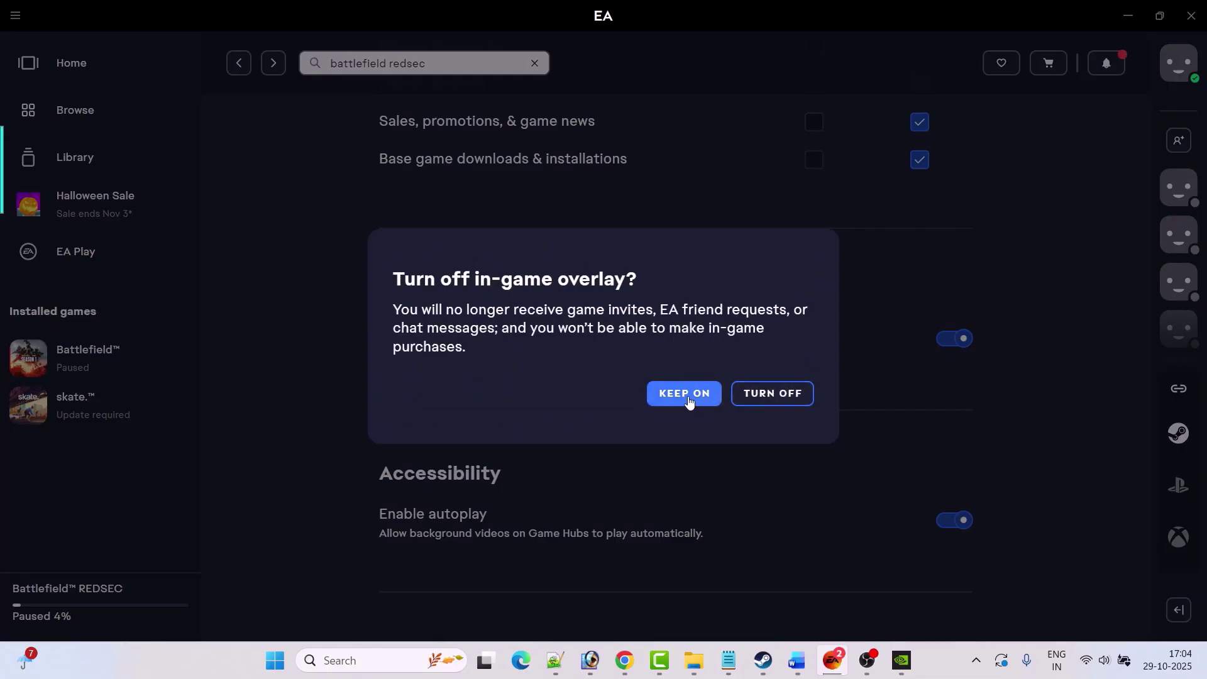
pyautogui.click(775, 394)
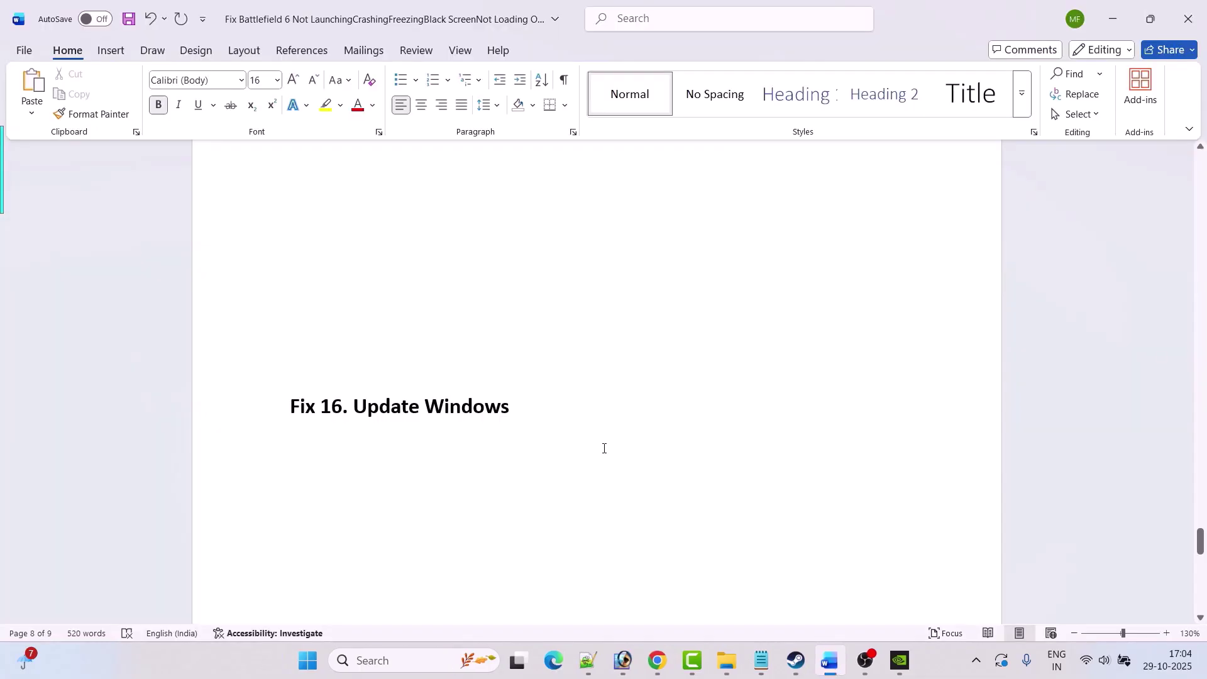
# Step: Check for updates in Windows Update and retry the failed cumulative update
pyautogui.scroll(-1, 604, 448)
pyautogui.click(310, 662)
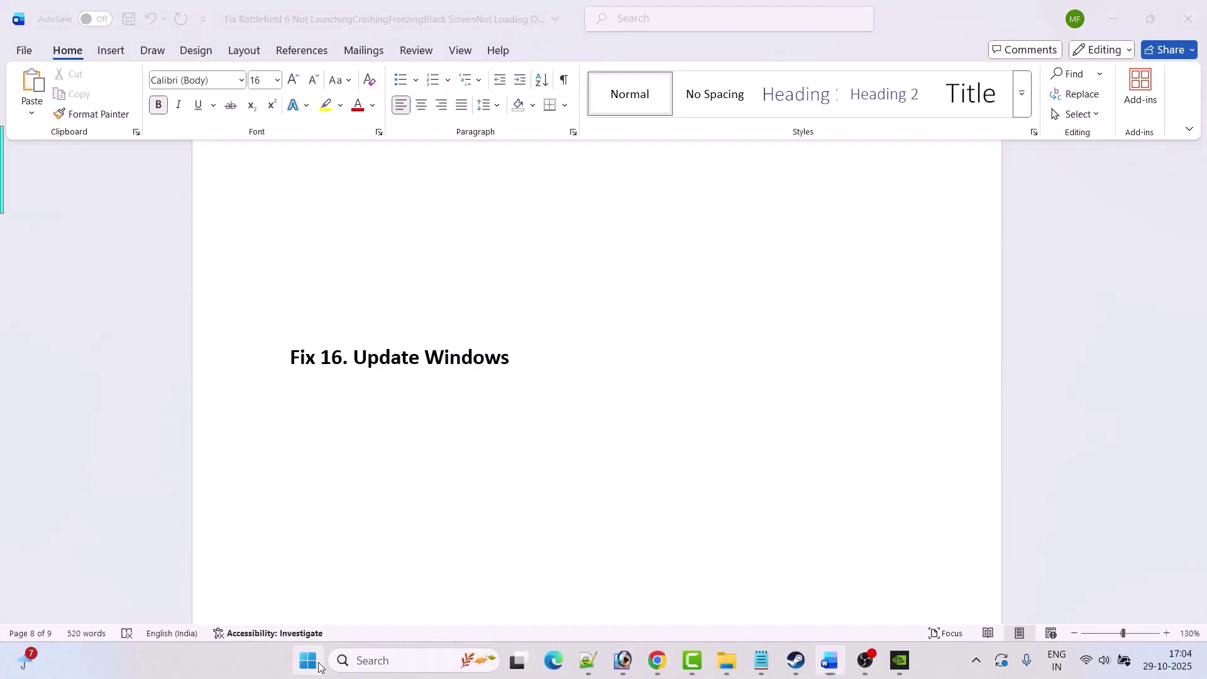
pyautogui.click(416, 278)
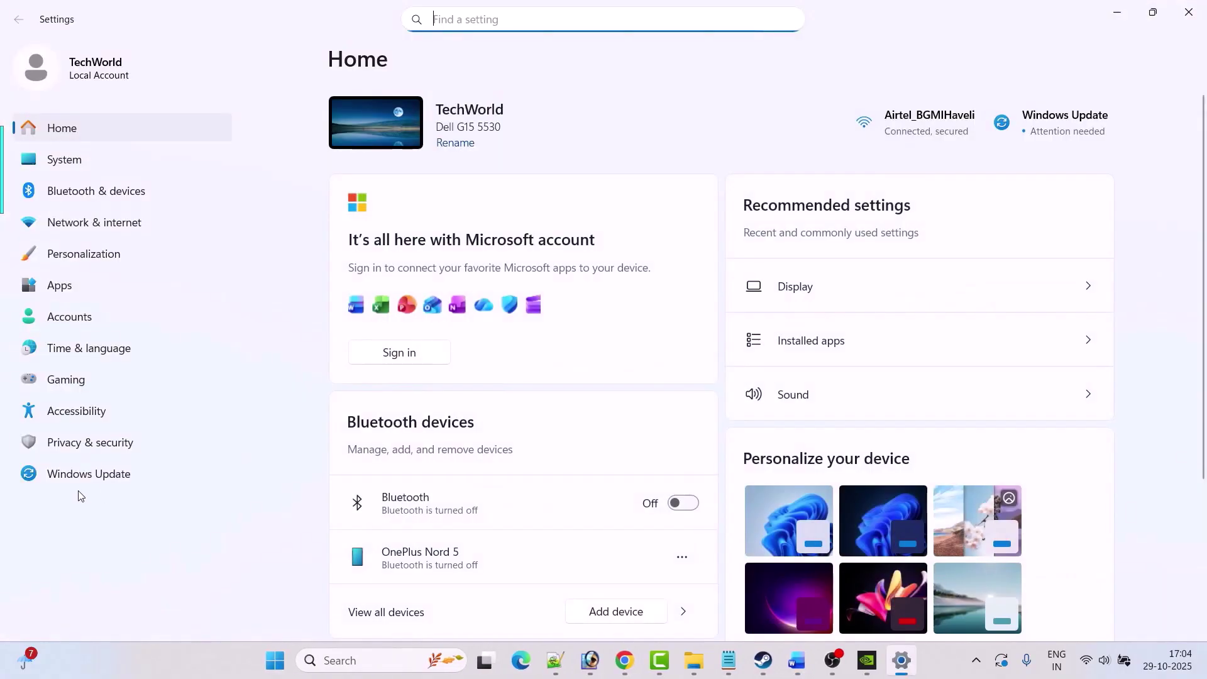
pyautogui.click(86, 484)
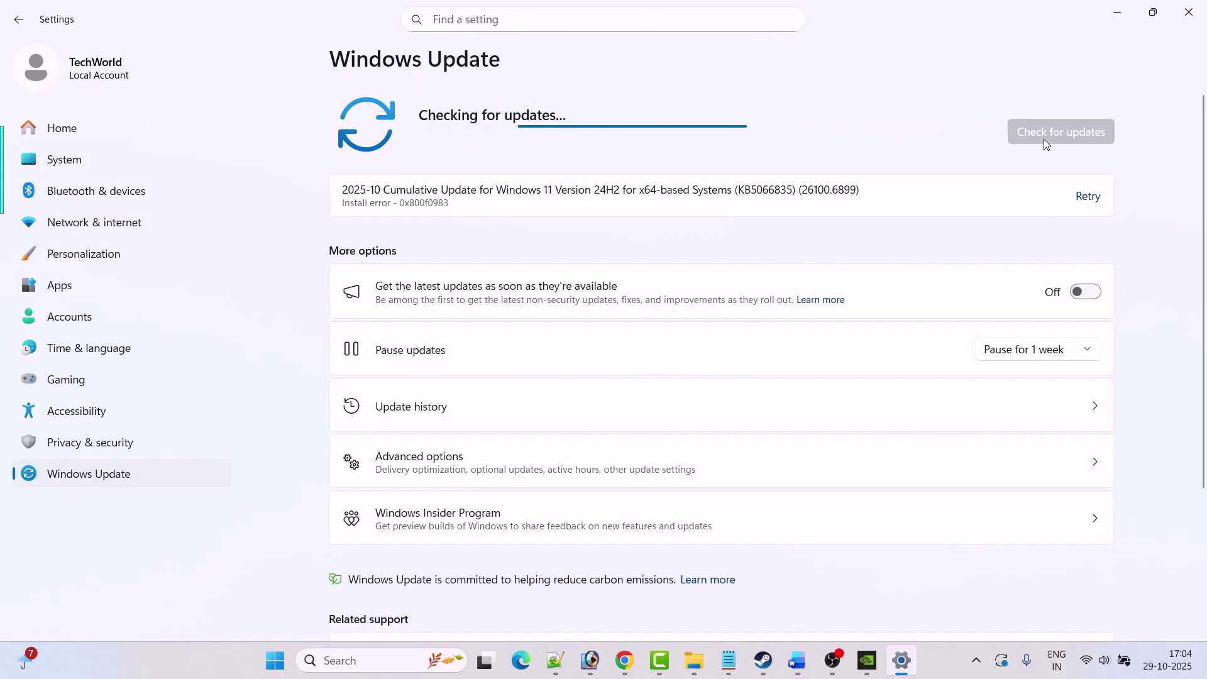
pyautogui.click(1080, 196)
# Step: Open and dismiss the Start menu power options without restarting, then return to Word
pyautogui.click(275, 660)
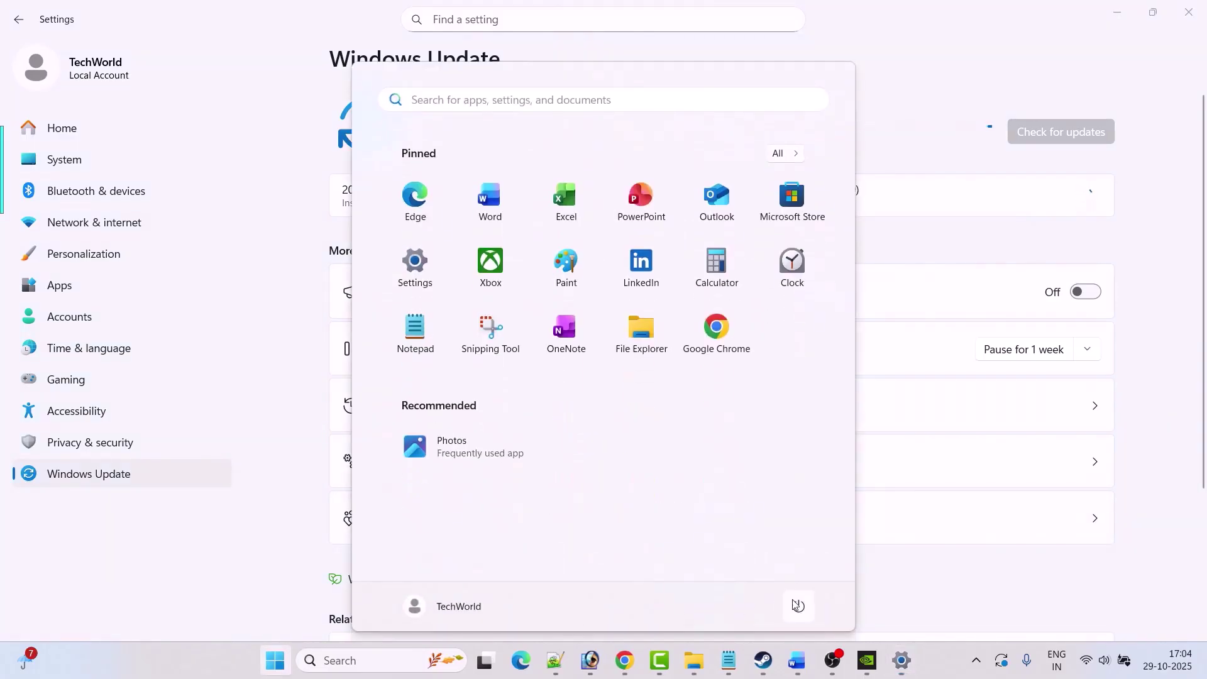
pyautogui.click(796, 605)
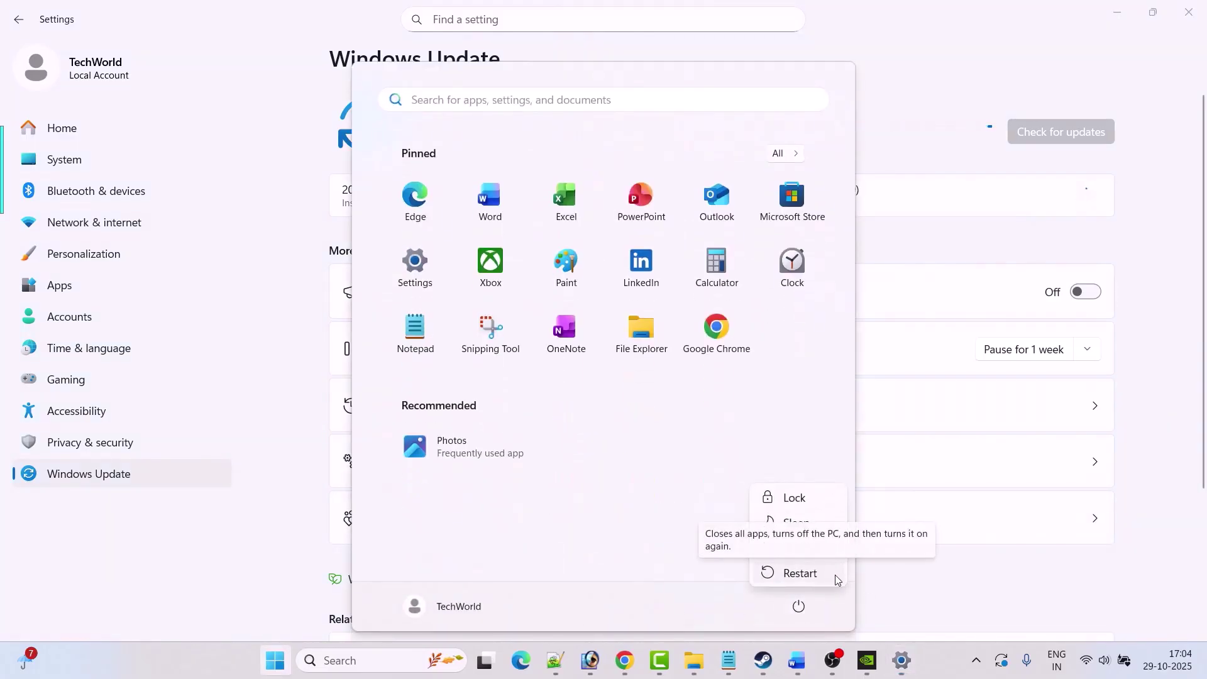
pyautogui.click(1126, 609)
pyautogui.click(1140, 627)
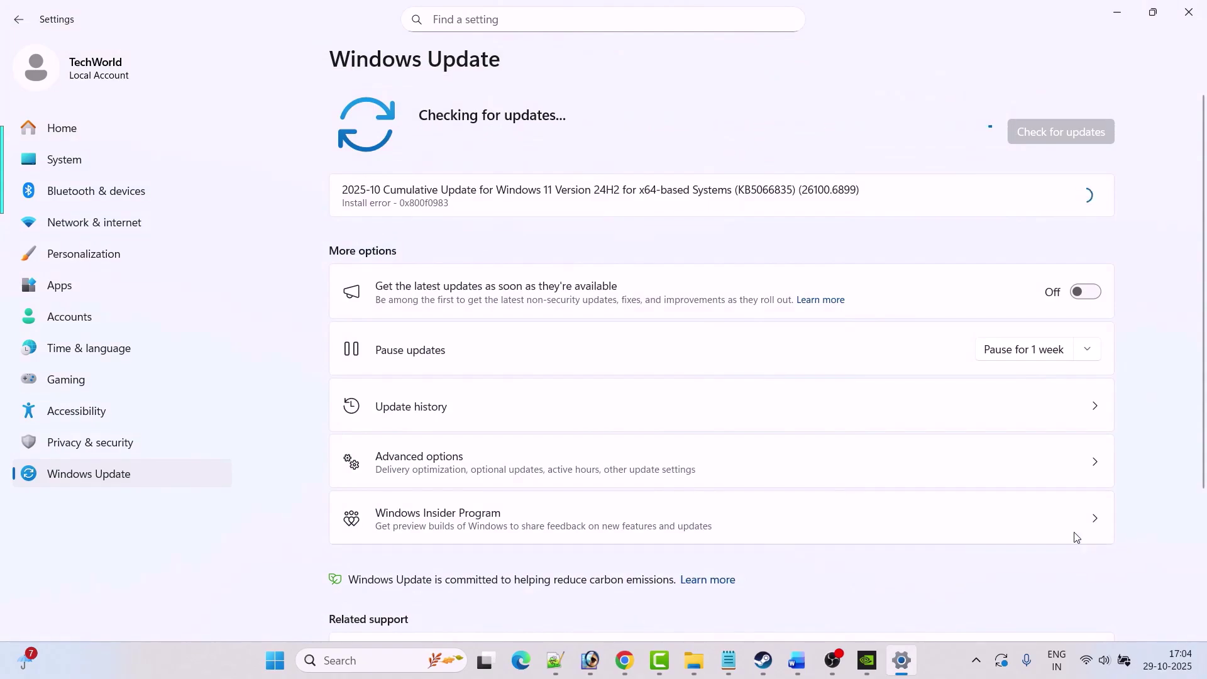
pyautogui.click(797, 660)
# Step: Review Fix 17's devices and apps to disconnect, highlighting 'disable overlay', then bring up Steam
pyautogui.scroll(-5, 505, 409)
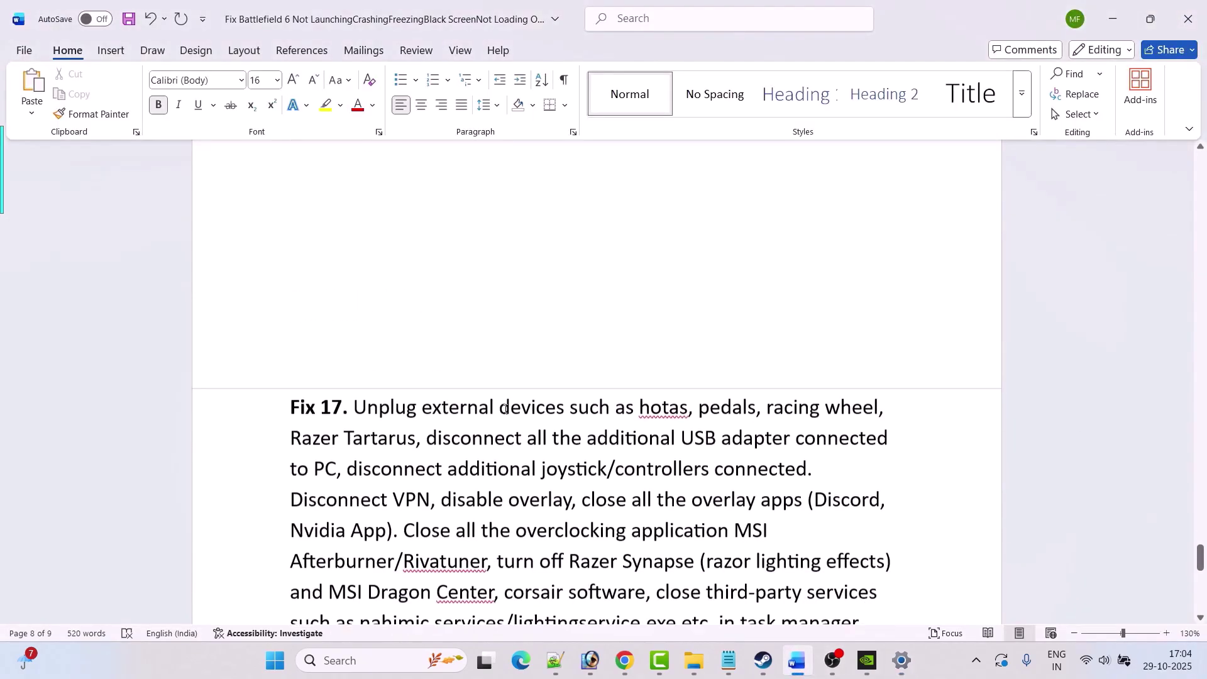
pyautogui.scroll(-2, 504, 410)
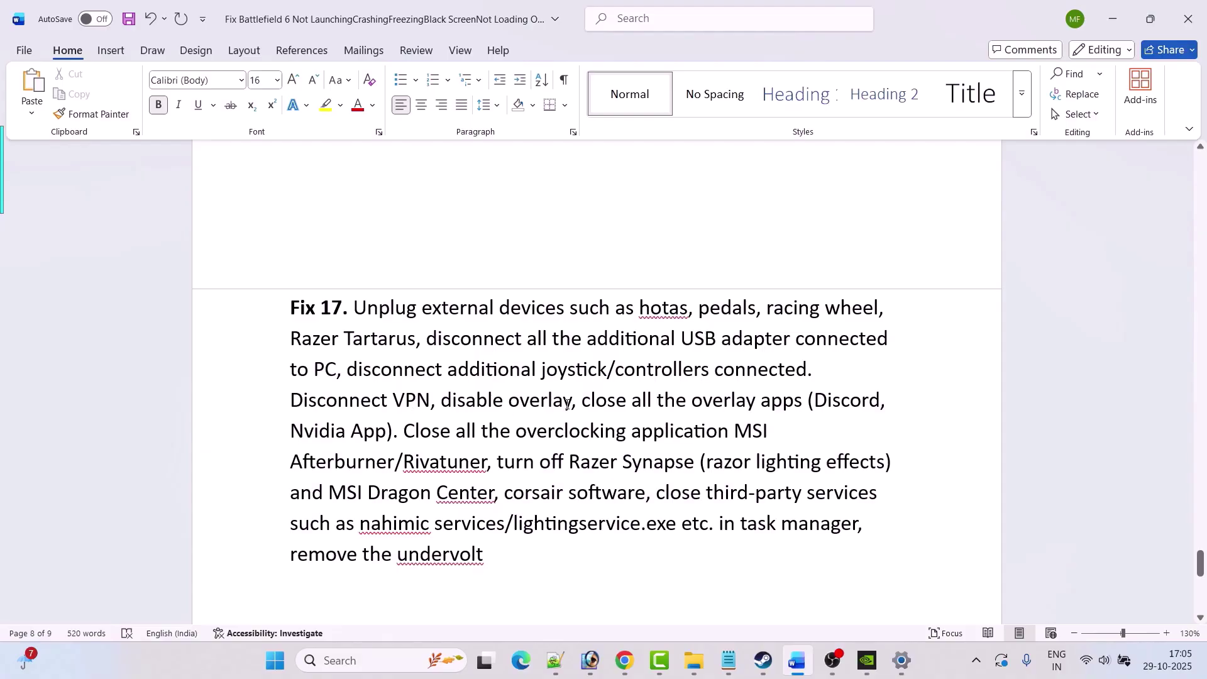
pyautogui.moveTo(571, 407); pyautogui.dragTo(442, 409)
pyautogui.click(536, 431)
pyautogui.click(763, 660)
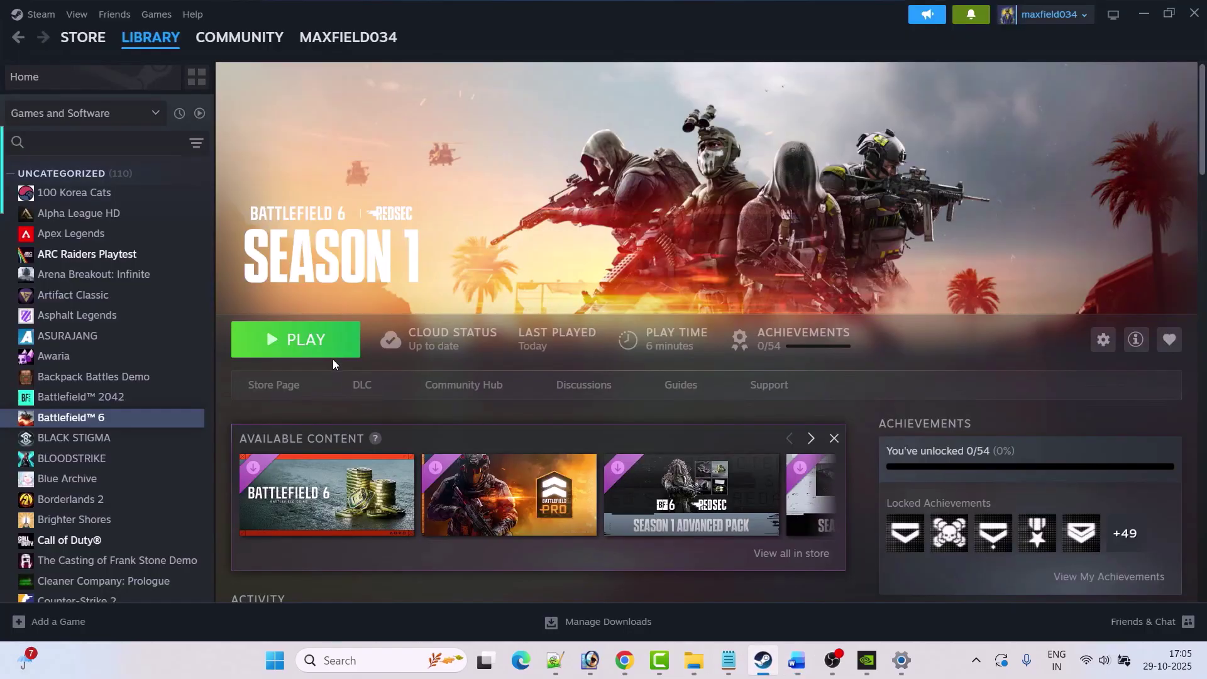
# Step: Scroll the Word guide to Fix 18 on uninstalling and reinstalling Battlefield 6
pyautogui.click(796, 660)
pyautogui.scroll(-5, 453, 469)
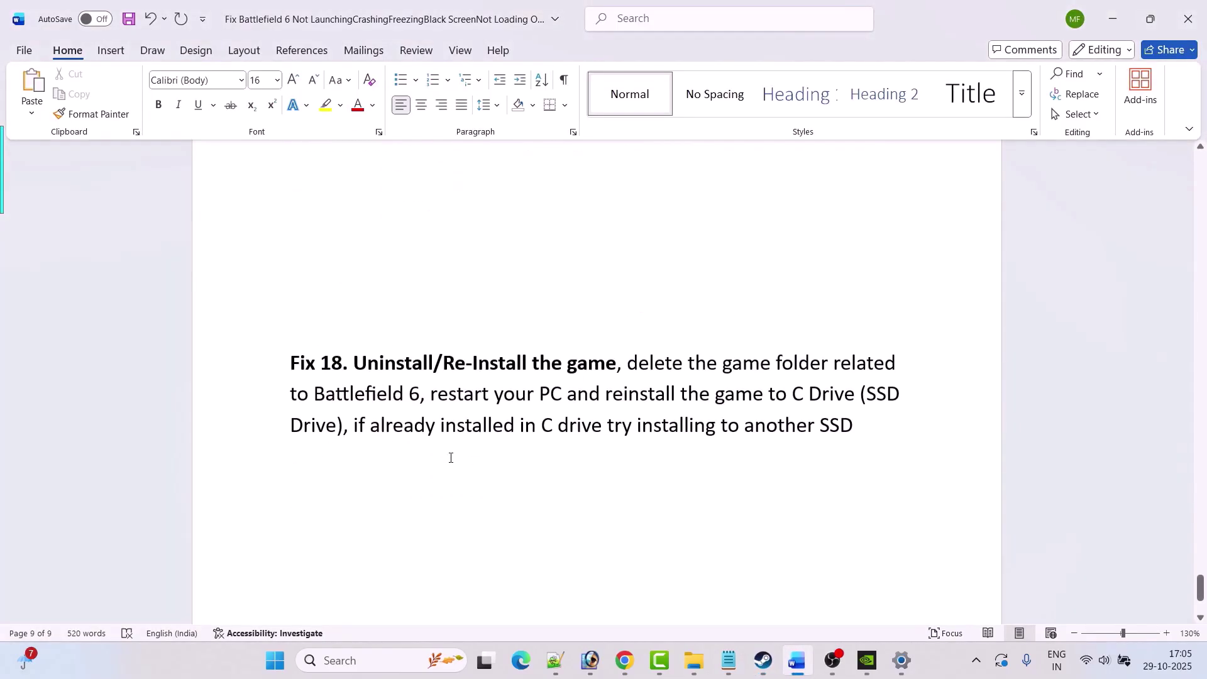